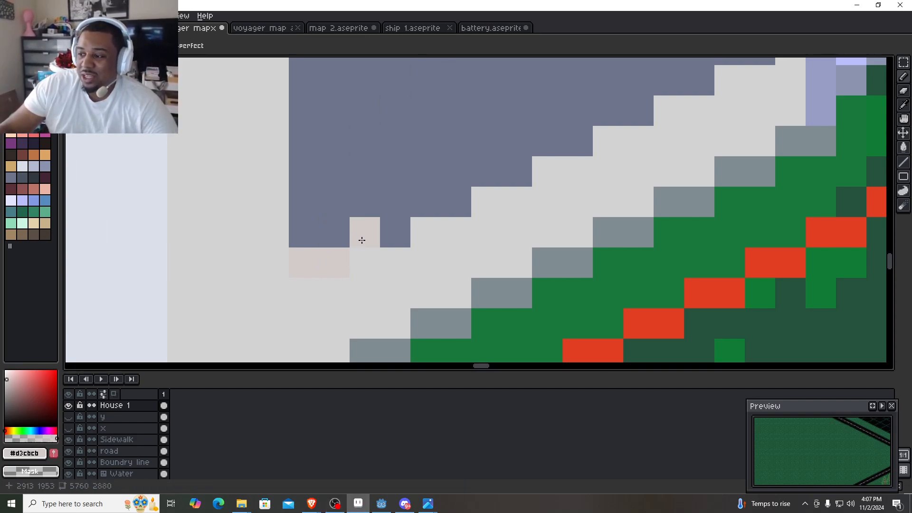
- Paint a stepped sill in pale pinkish grey #d3cbcb along the bottom edge of the house's large front window
drag(362, 238, 393, 230)
mouse_move(578, 158)
mouse_down()
mouse_move(480, 256)
mouse_move(397, 275)
mouse_up()
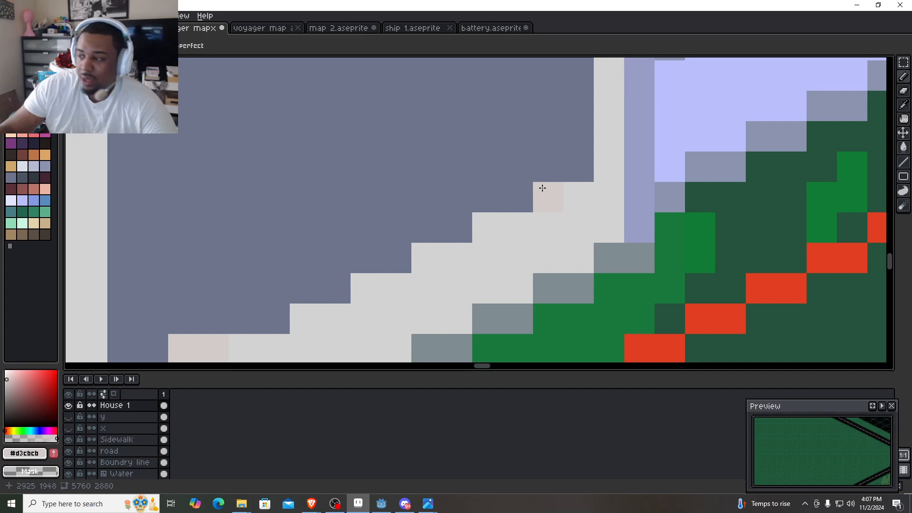
mouse_move(457, 228)
mouse_down()
mouse_move(576, 165)
mouse_move(426, 248)
mouse_up()
scroll(576, 165, down, 4)
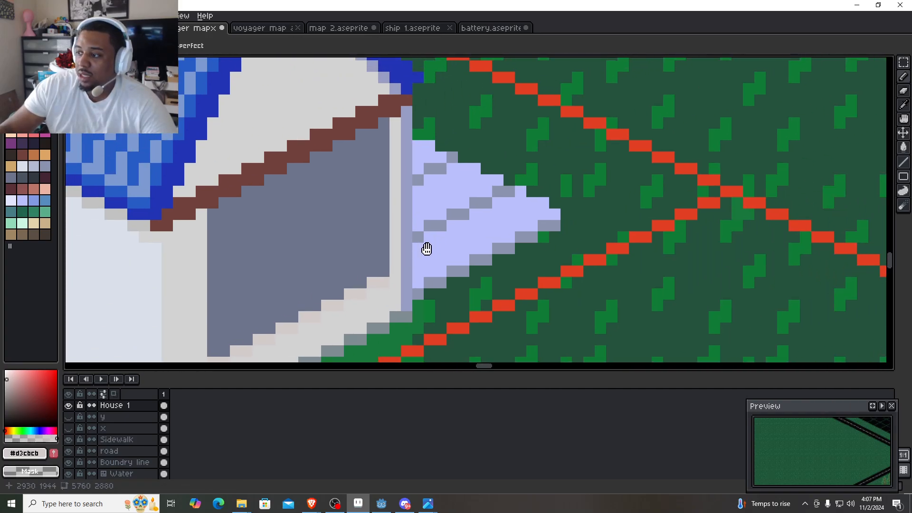
- Sample grey #c1c1c1 from a neighbouring house and shade the window's inner right edge with a vertical line from frame to sill
scroll(496, 180, down, 2)
drag(572, 151, 332, 353)
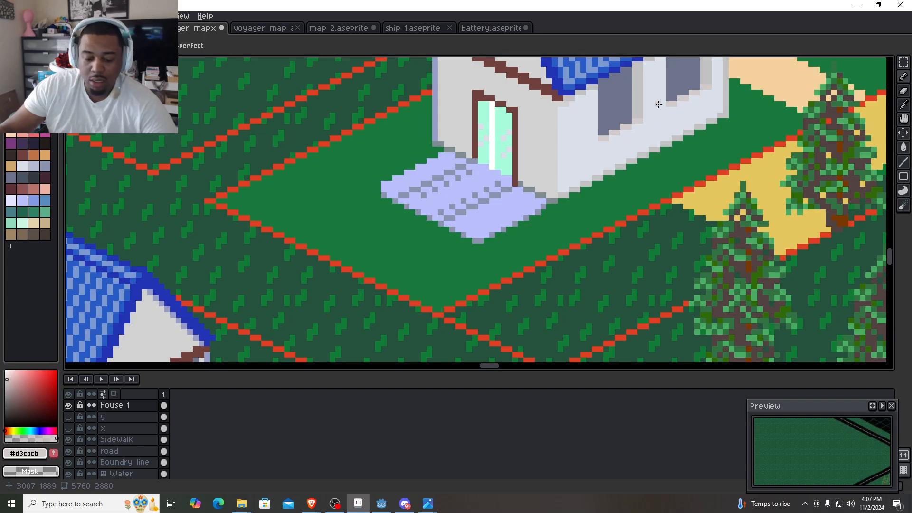
drag(525, 253, 738, 161)
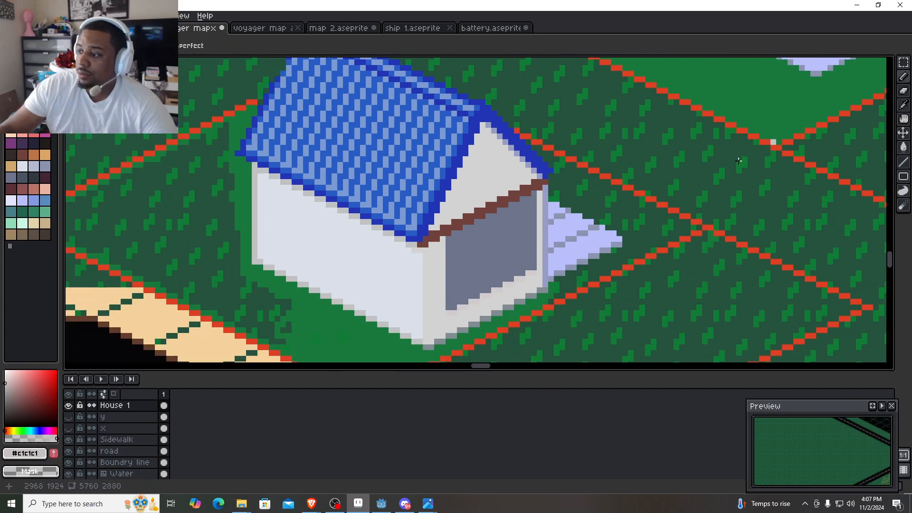
scroll(433, 275, up, 3)
scroll(400, 221, down, 1)
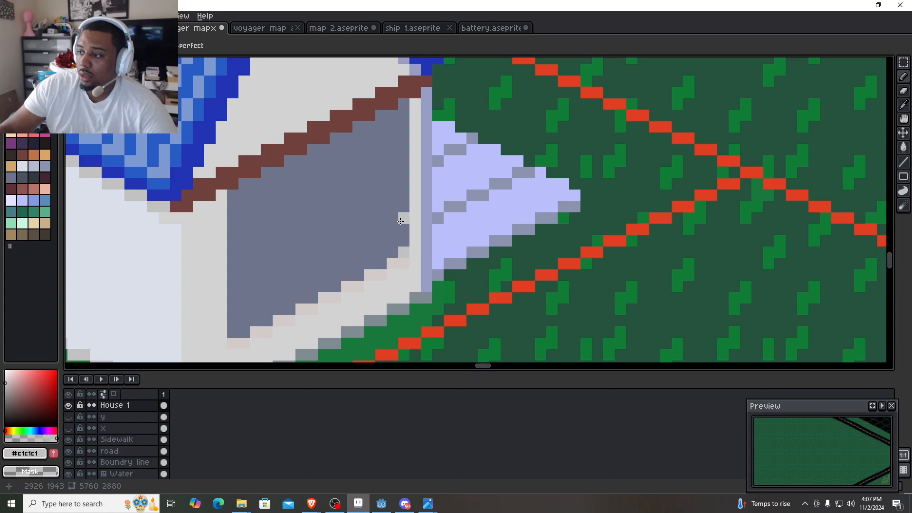
drag(400, 221, 411, 266)
shift+click(412, 148)
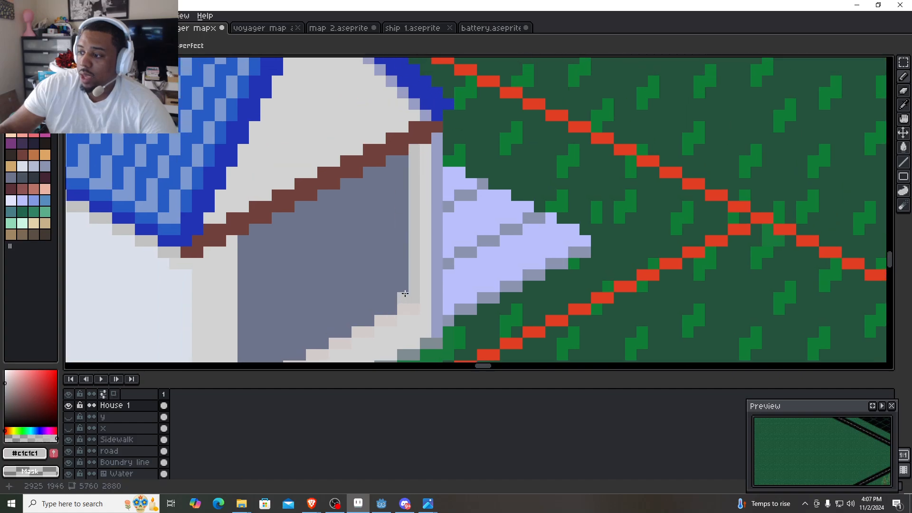
shift+click(400, 161)
scroll(404, 189, down, 3)
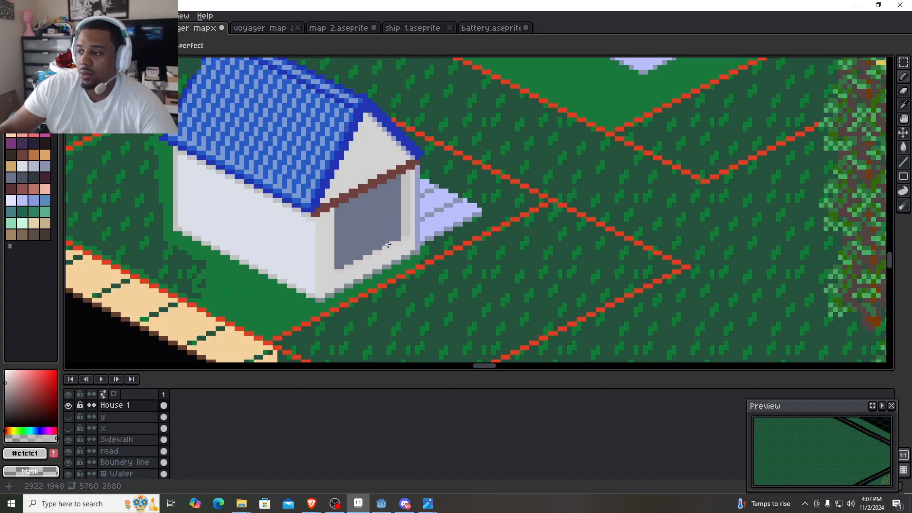
- Divide the window into four panes with a stepped crossbar and a vertical bar in the wall colour #d3d3d3
scroll(351, 259, up, 2)
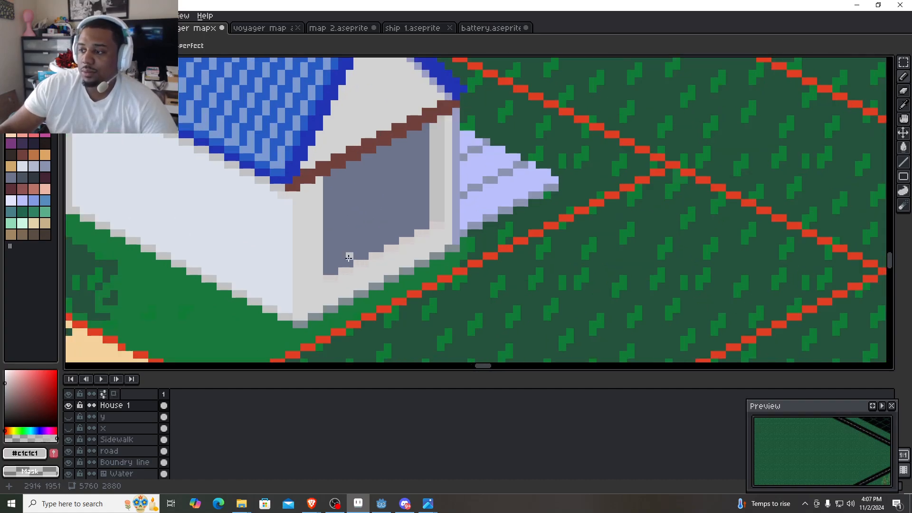
alt+click(311, 228)
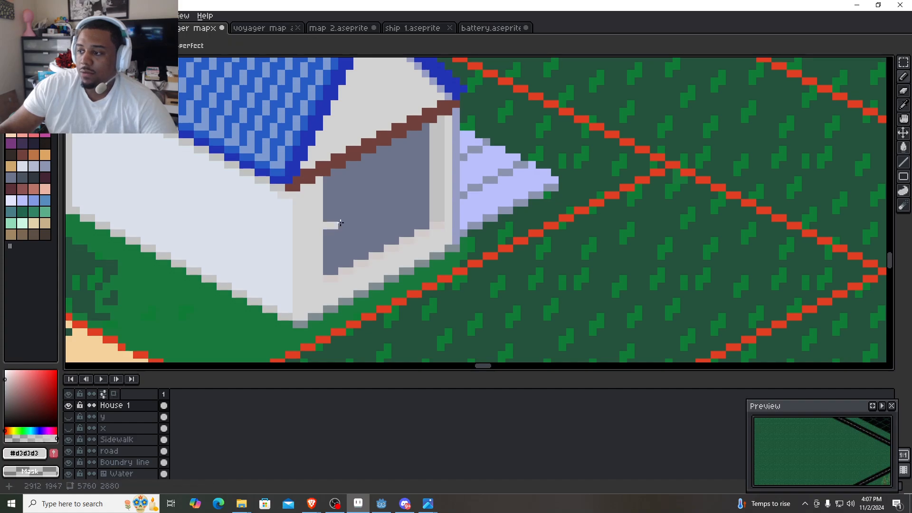
shift+click(427, 177)
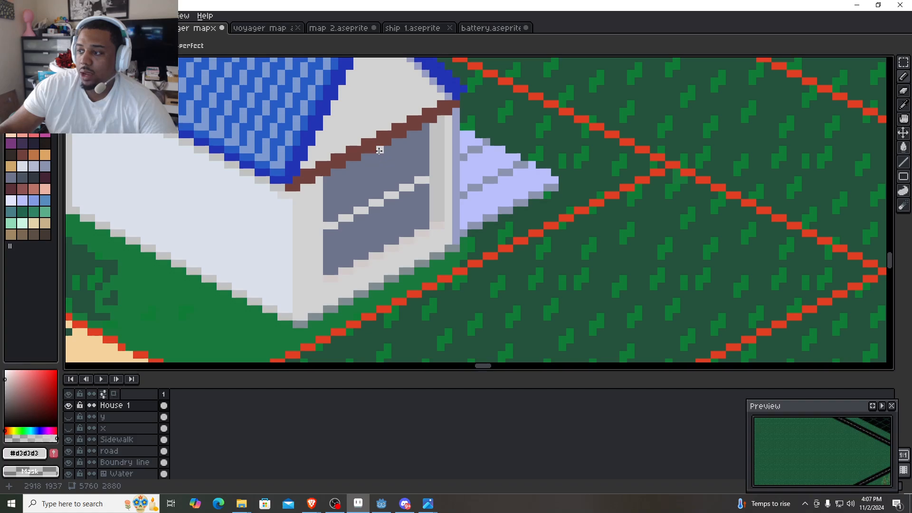
shift+click(383, 242)
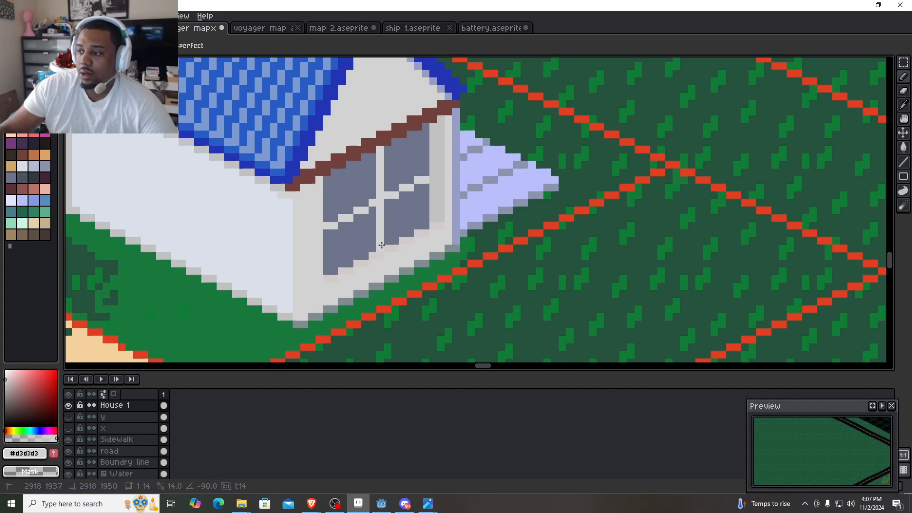
- Check the windowed house against the surrounding cul-de-sac, lots and streets, and save the map file
scroll(382, 246, down, 3)
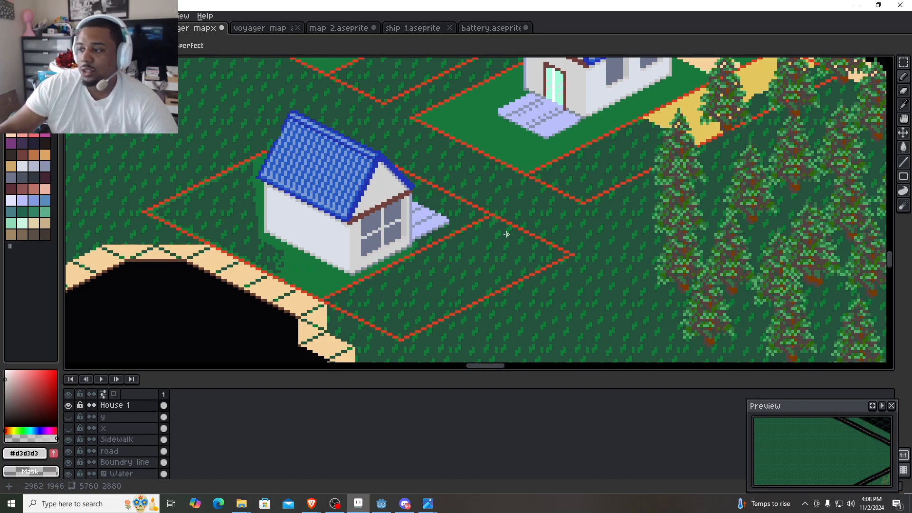
scroll(378, 246, down, 3)
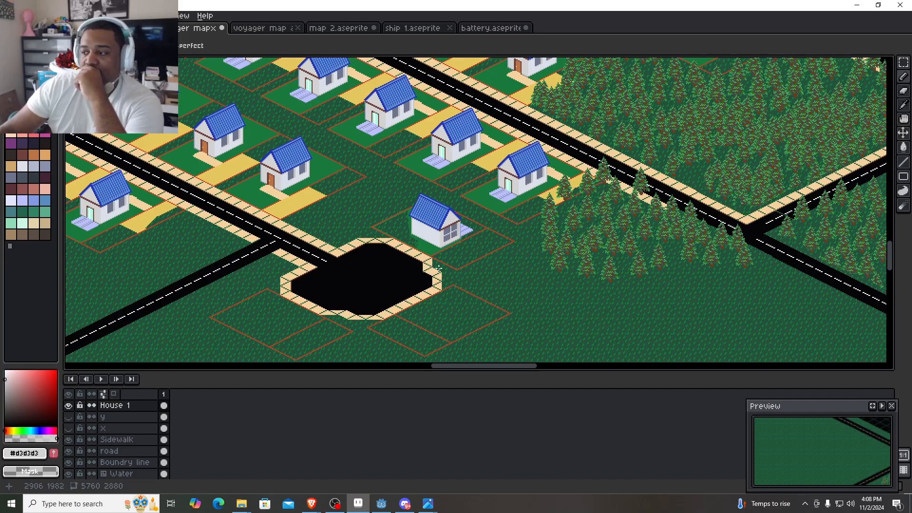
scroll(438, 267, up, 3)
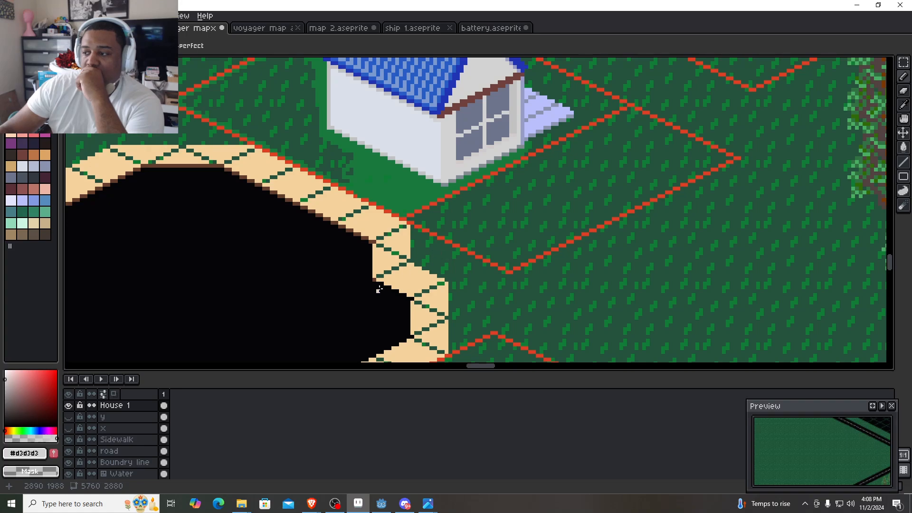
scroll(433, 286, down, 2)
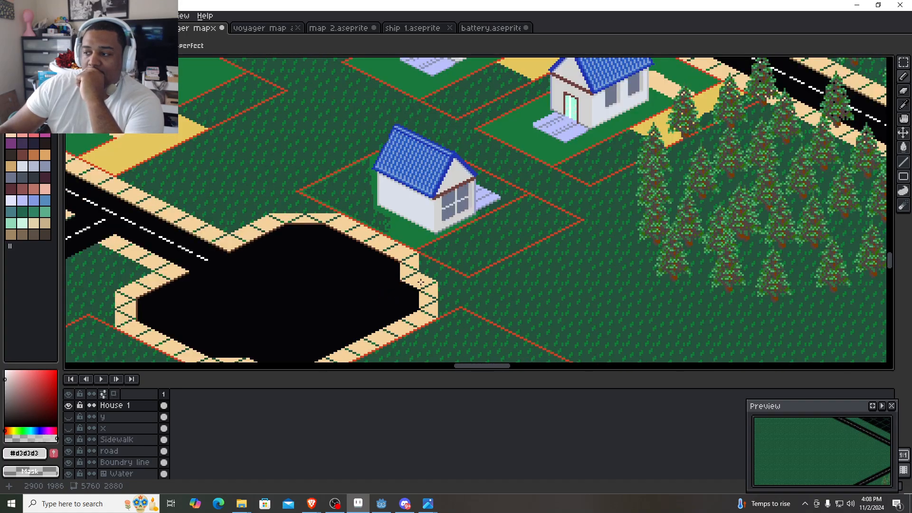
drag(416, 279, 460, 215)
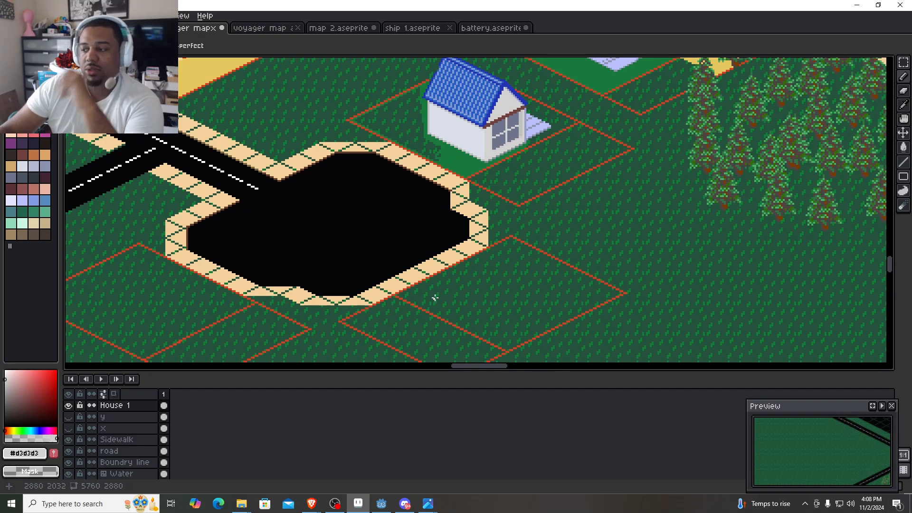
drag(308, 251, 403, 301)
scroll(403, 299, down, 4)
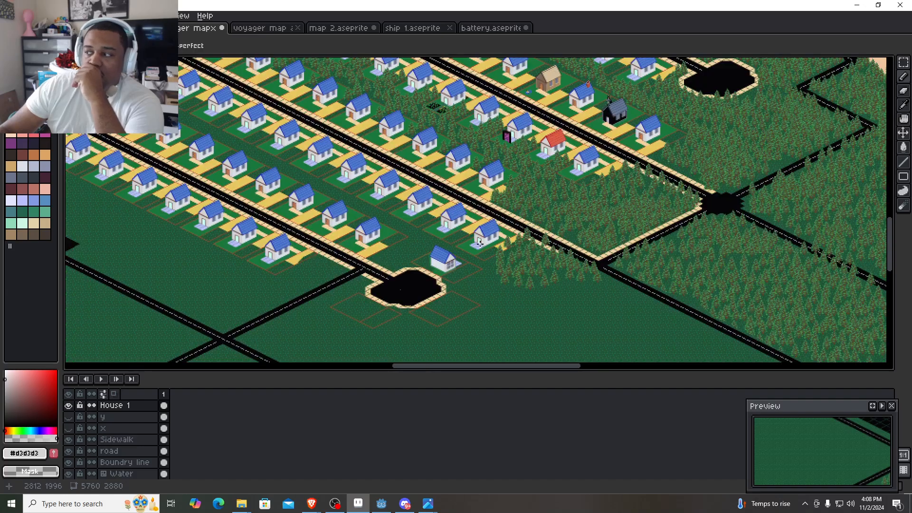
drag(484, 233, 455, 220)
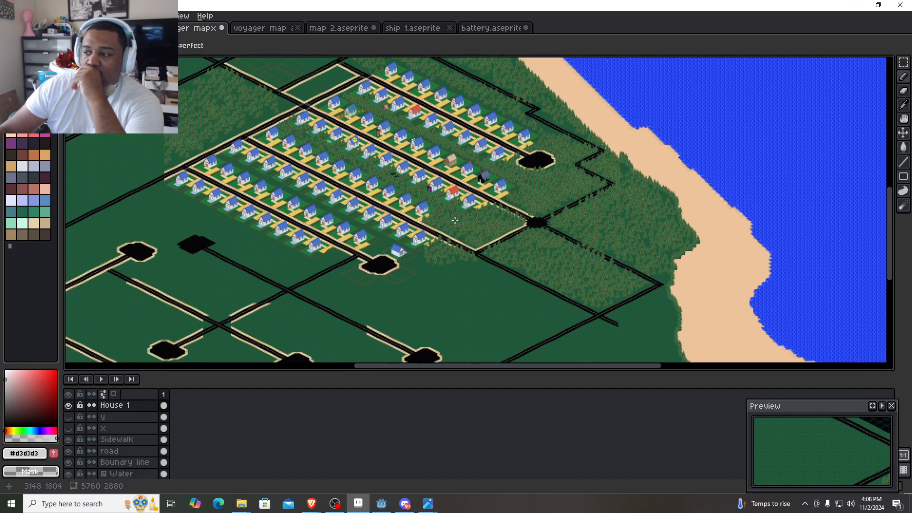
key(ctrl+s)
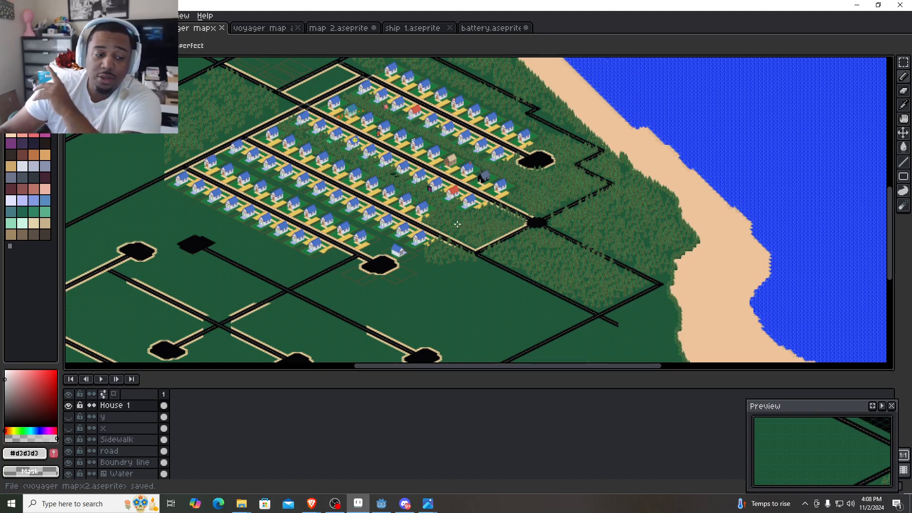
- Sample the door colour #bb7547 from a neighbouring house and draw a vertical left door edge about 10 px tall on the long side wall
scroll(404, 249, up, 5)
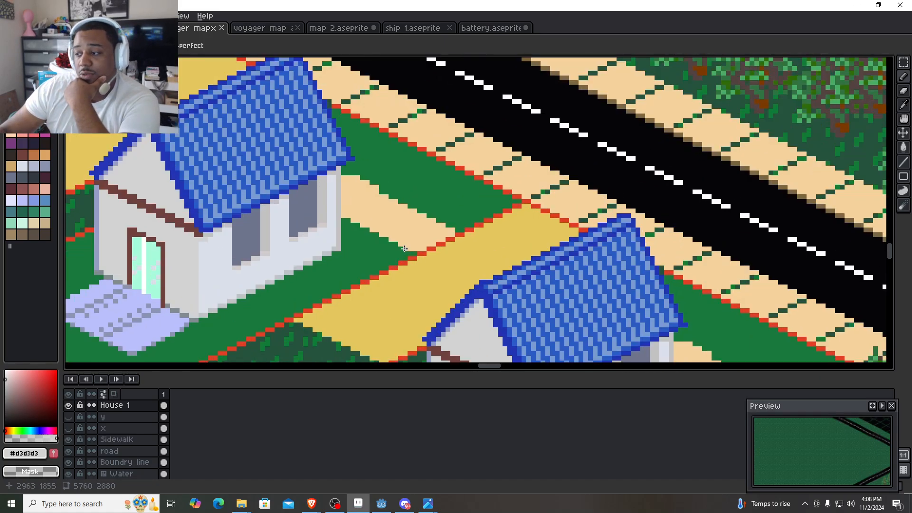
scroll(389, 253, down, 2)
drag(270, 351, 288, 154)
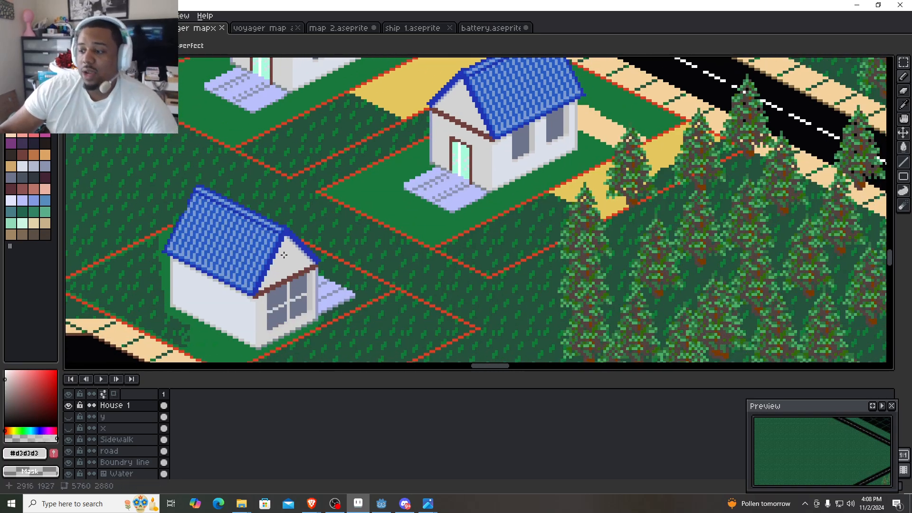
scroll(287, 273, up, 2)
scroll(433, 183, down, 3)
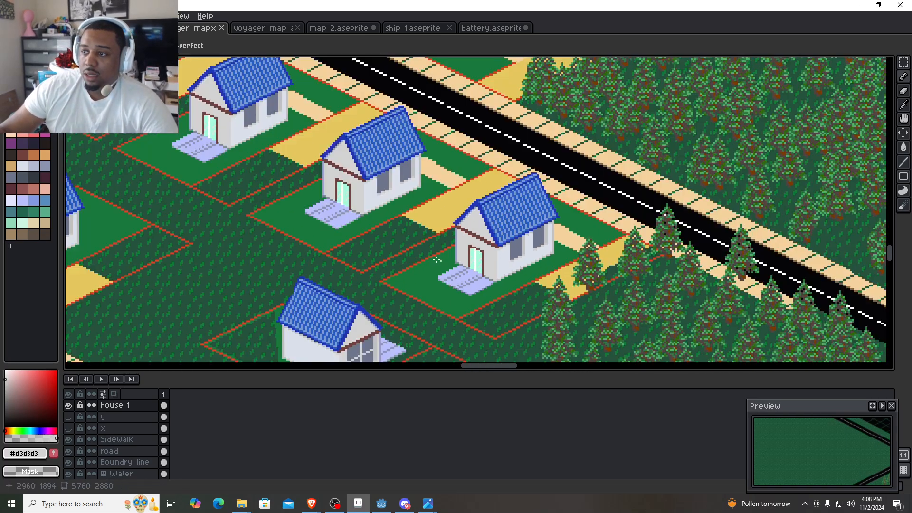
drag(318, 221, 624, 165)
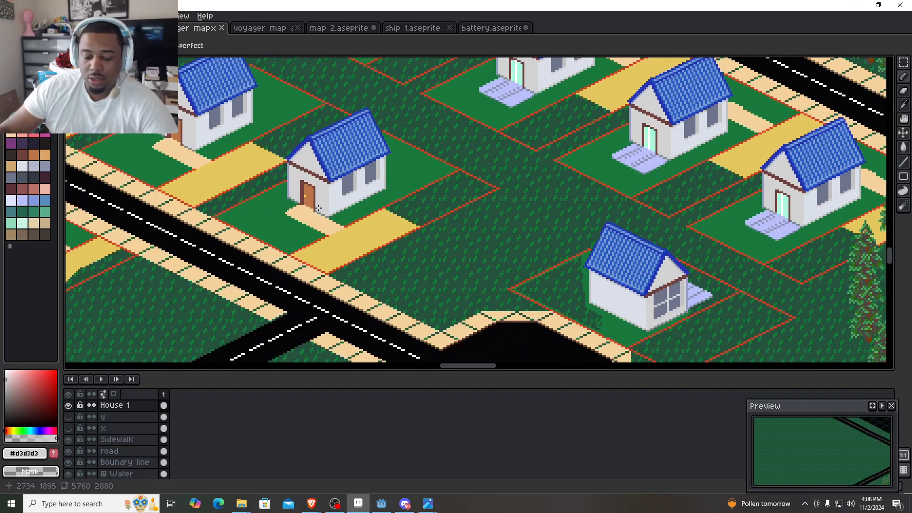
alt+click(311, 196)
scroll(665, 330, up, 5)
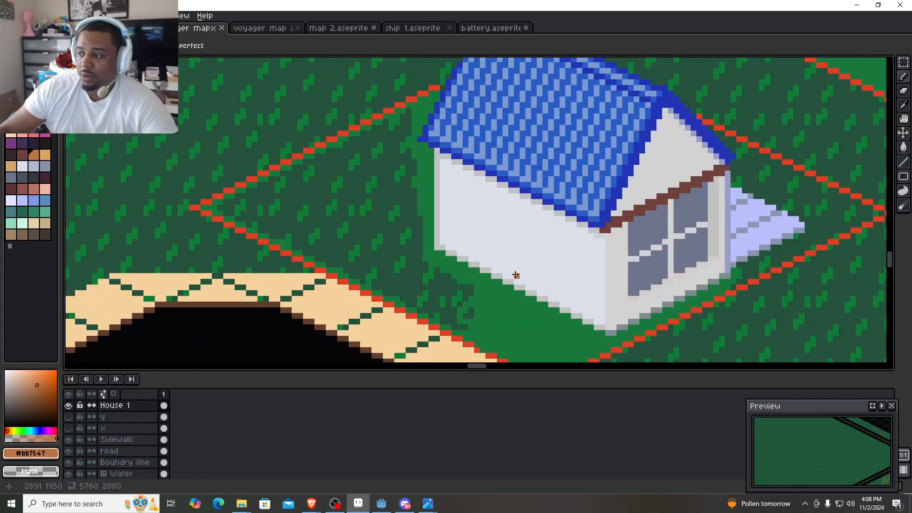
scroll(515, 275, up, 2)
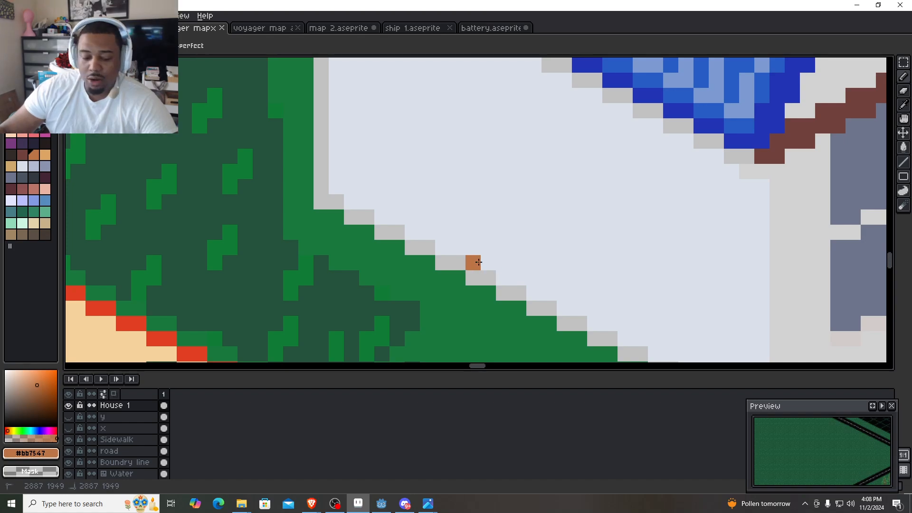
click(478, 262)
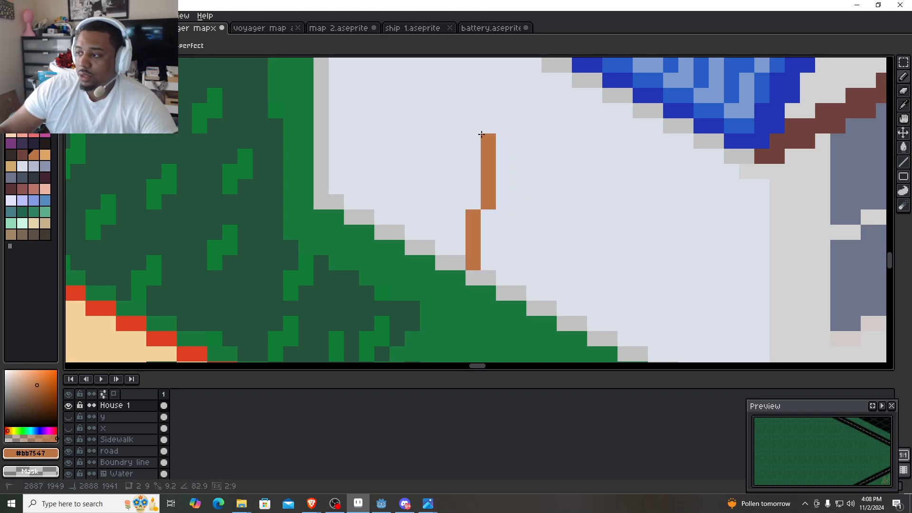
shift+click(473, 122)
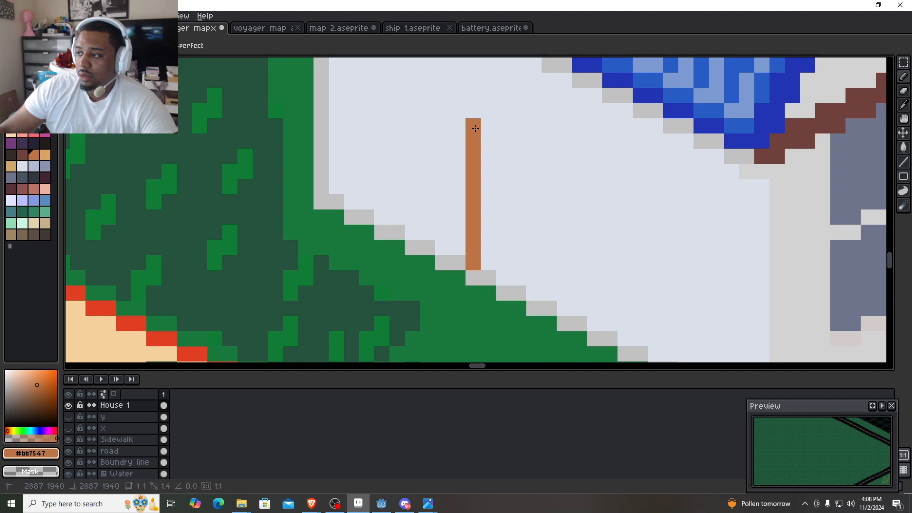
- Draw the door's right edge up from the wall base and join both edges with a stepped top line in #bb7547
click(583, 312)
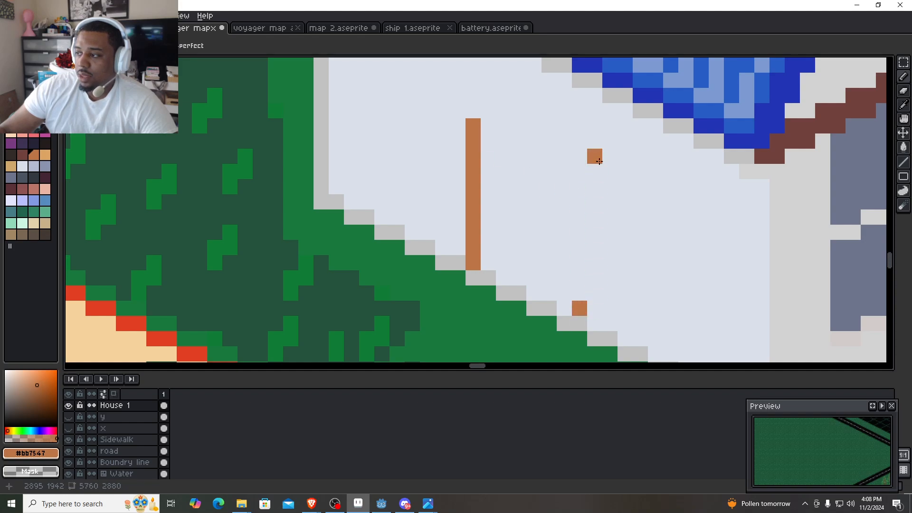
shift+click(591, 156)
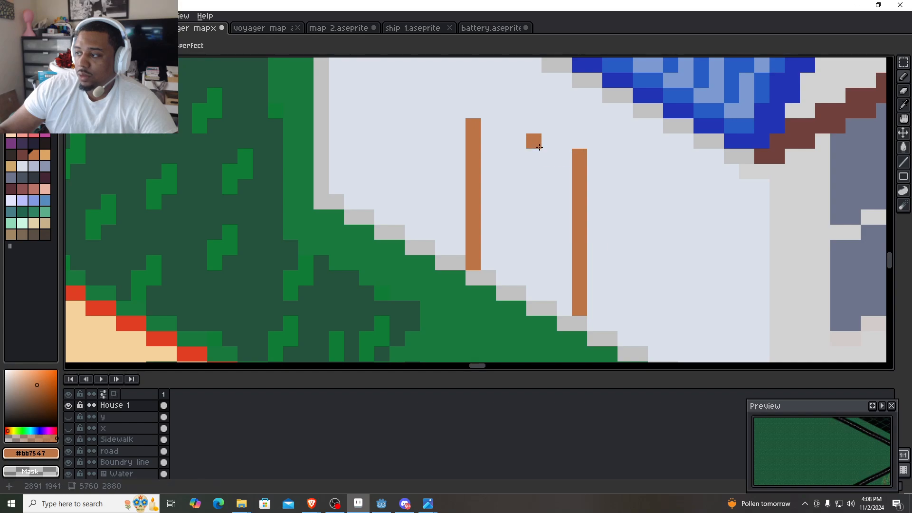
shift+click(486, 128)
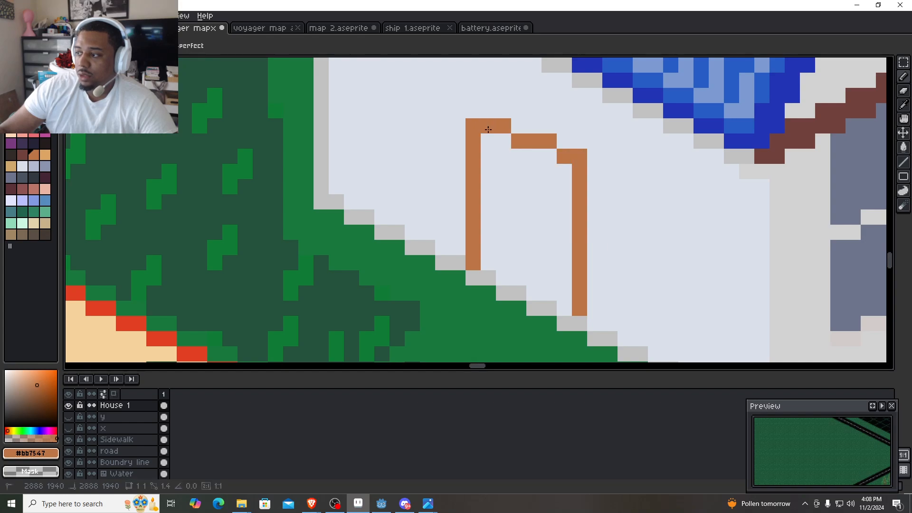
click(540, 152)
key(ctrl+z)
click(522, 158)
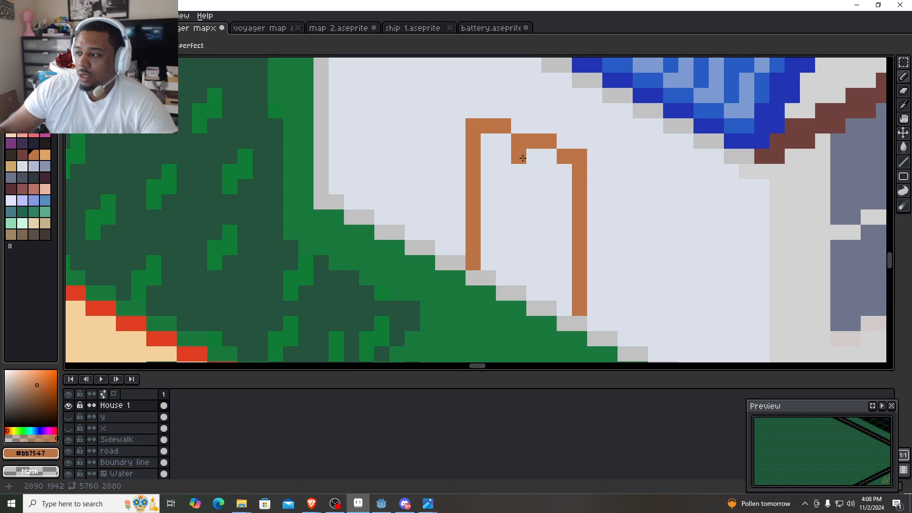
- Widen the door by one pixel: paint over its right edge with the wall colour and redraw it farther out in #bb7547, joined to the top
alt+click(594, 300)
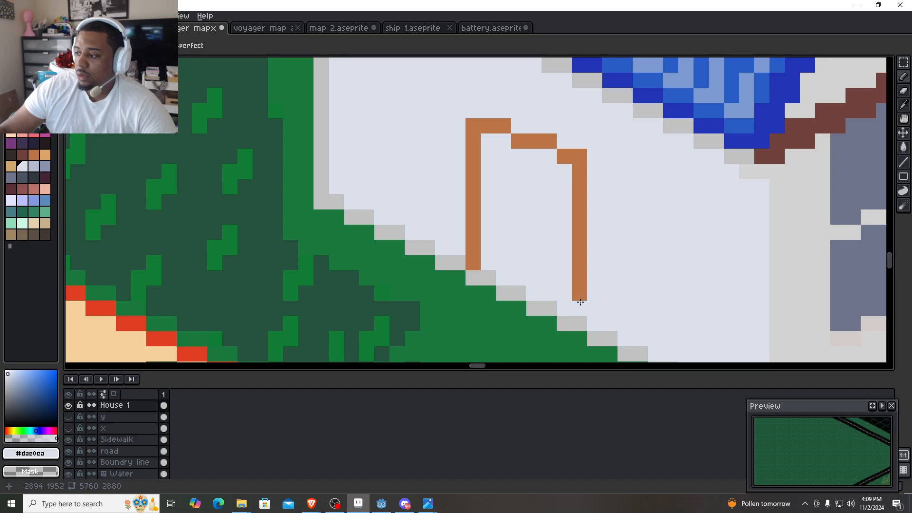
drag(580, 299, 576, 157)
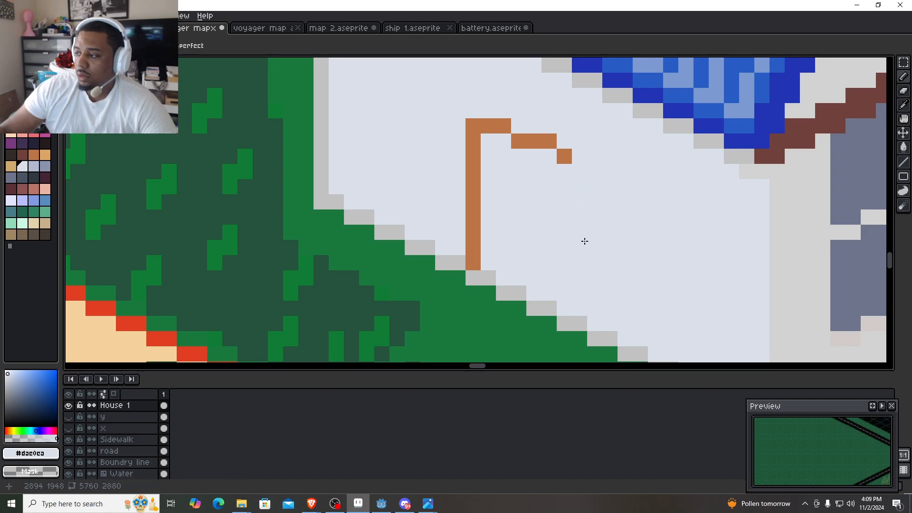
alt+click(564, 156)
click(594, 323)
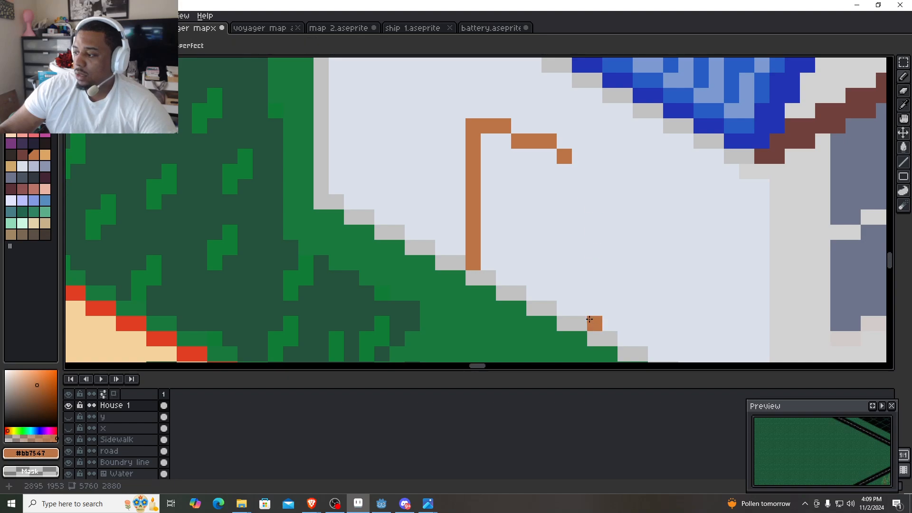
shift+click(597, 160)
click(582, 160)
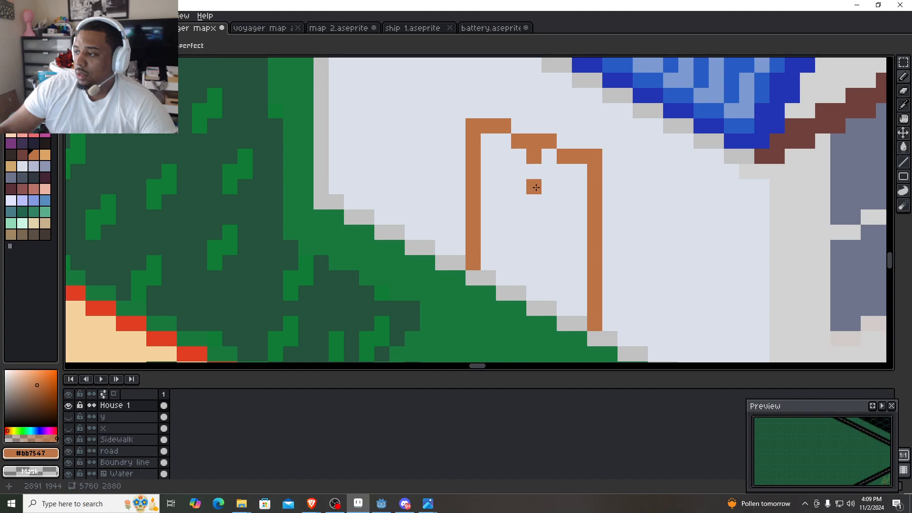
- Draw a vertical divider from the door's top to the wall base and fill both door panels with #bb7547
shift+click(535, 291)
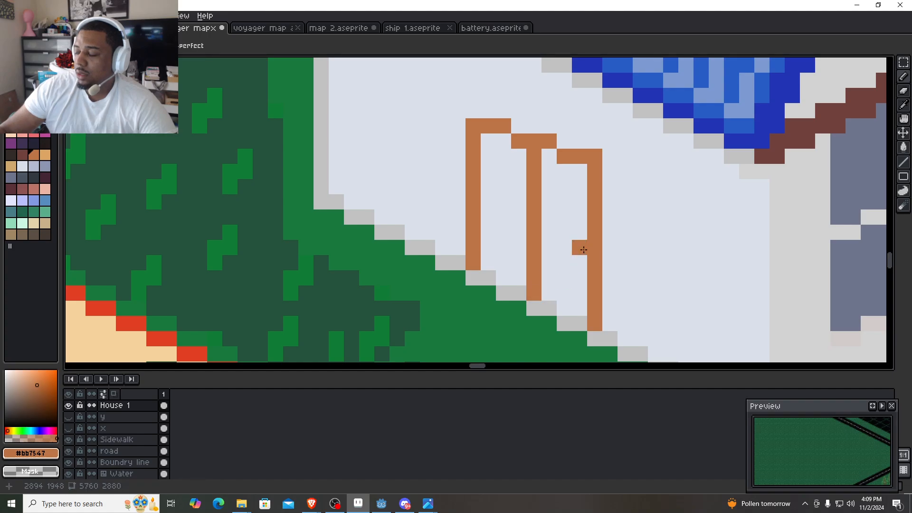
scroll(580, 249, down, 3)
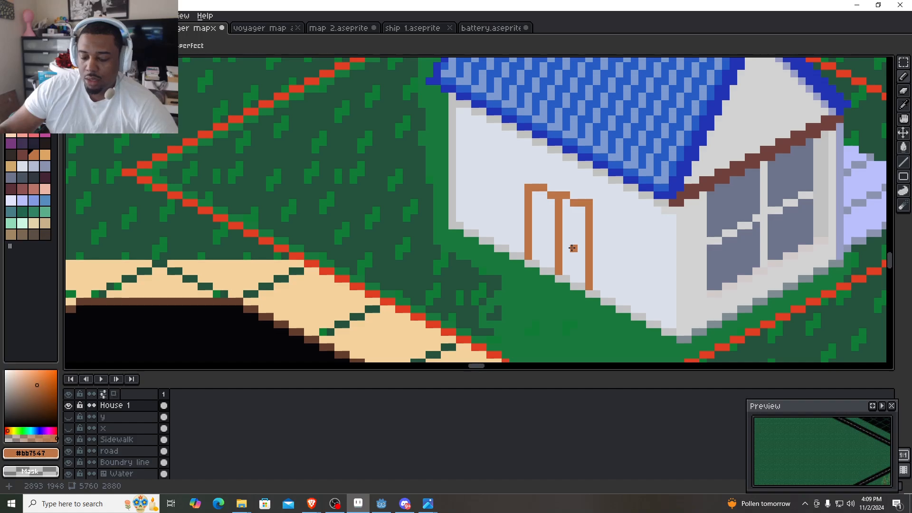
key(g)
click(573, 248)
click(545, 242)
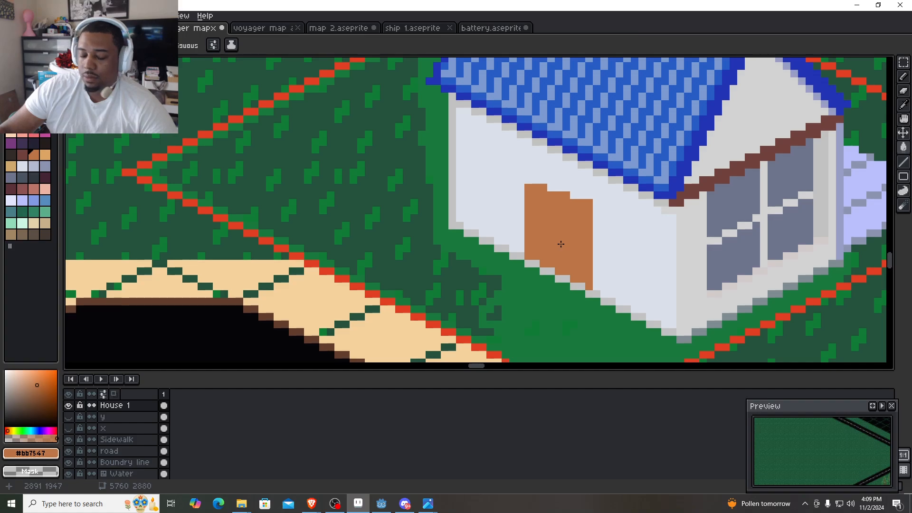
- Undo the left door panel's fill and refill that panel with the darker brown #935b36
key(ctrl+z)
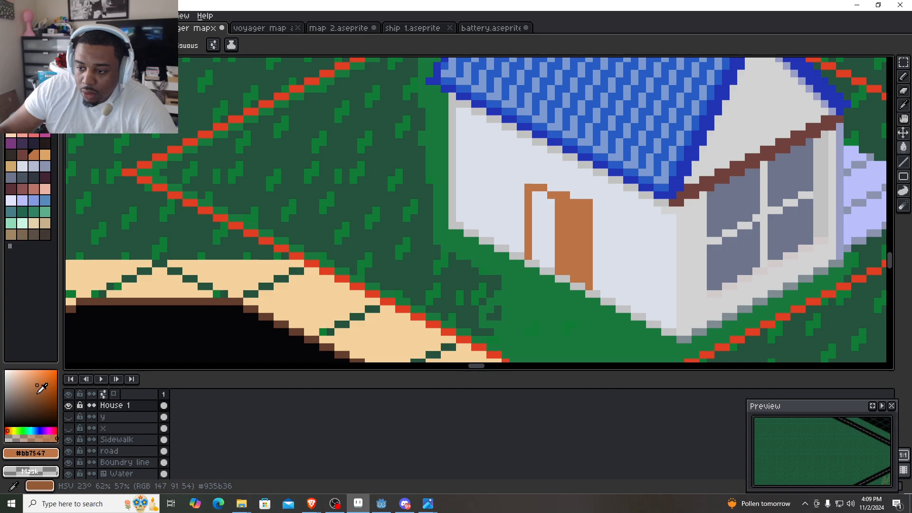
click(37, 393)
click(539, 247)
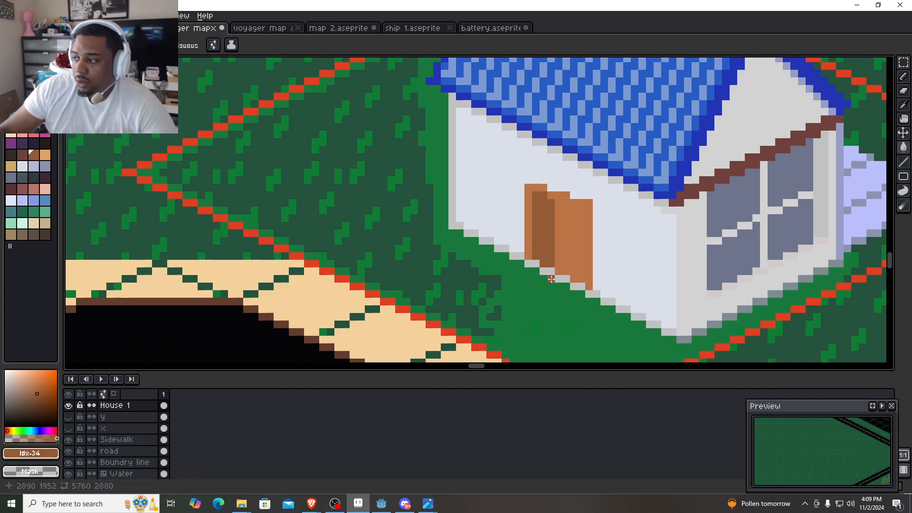
scroll(554, 211, up, 5)
scroll(555, 209, down, 5)
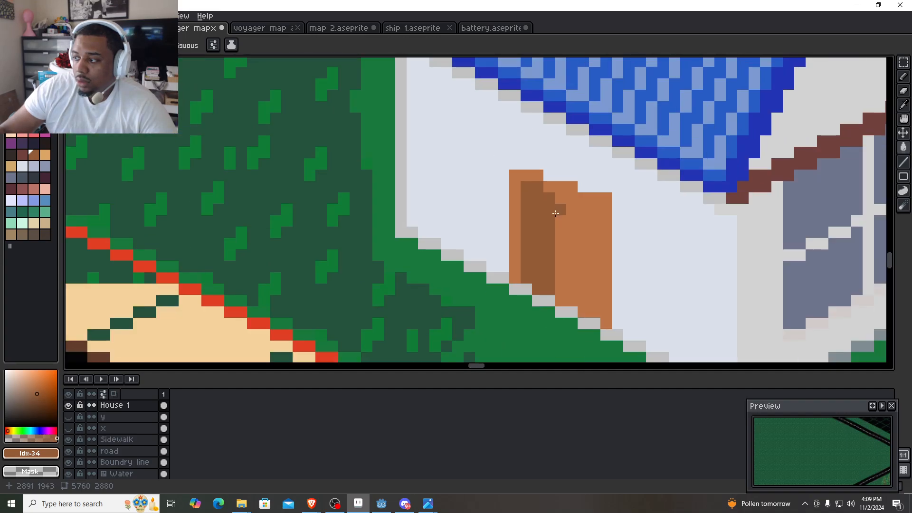
scroll(553, 231, down, 4)
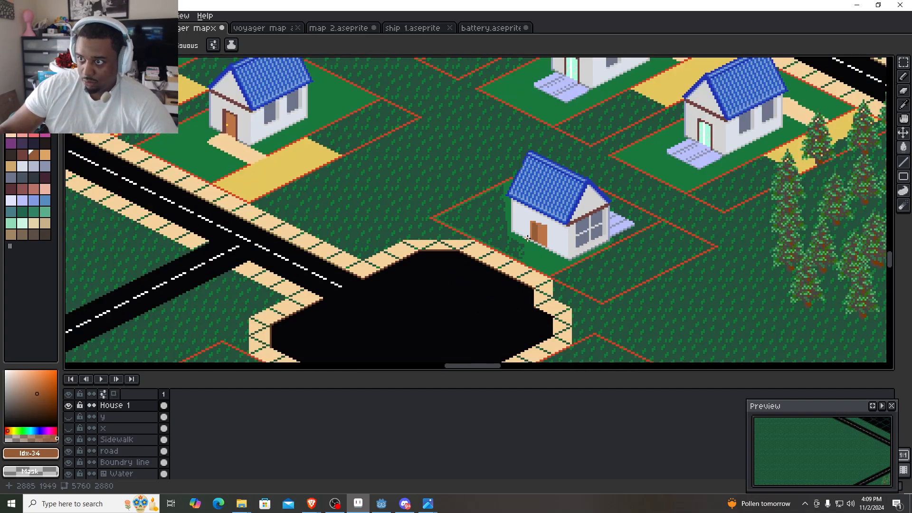
scroll(528, 238, up, 3)
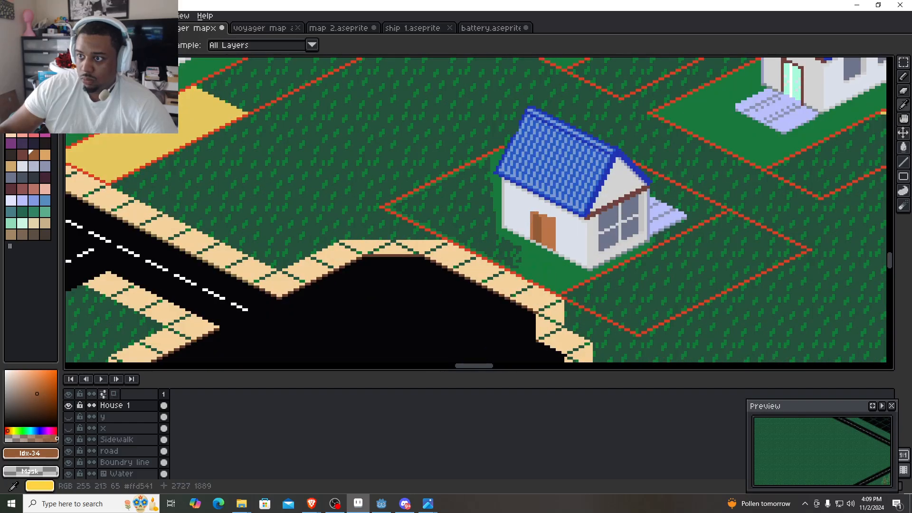
- Sample #71413b from the brown gable trim and draw the door frame's right edge about 13 px tall from the wall base
alt+click(617, 205)
scroll(601, 271, up, 4)
scroll(551, 190, up, 4)
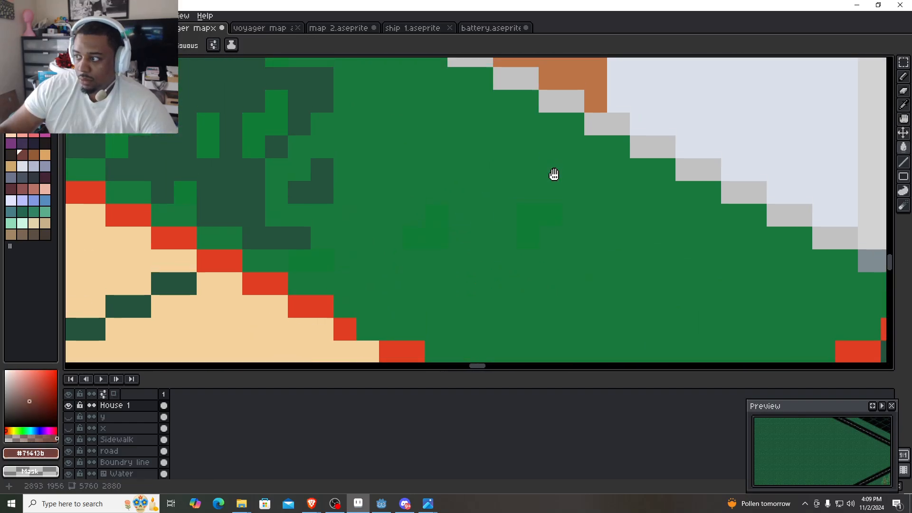
click(527, 299)
scroll(528, 280, down, 1)
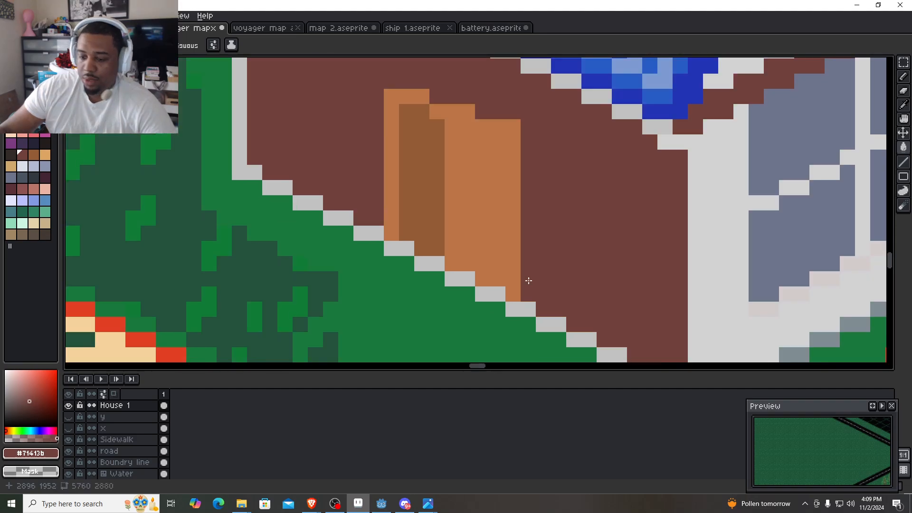
key(b)
key(ctrl+z)
click(528, 280)
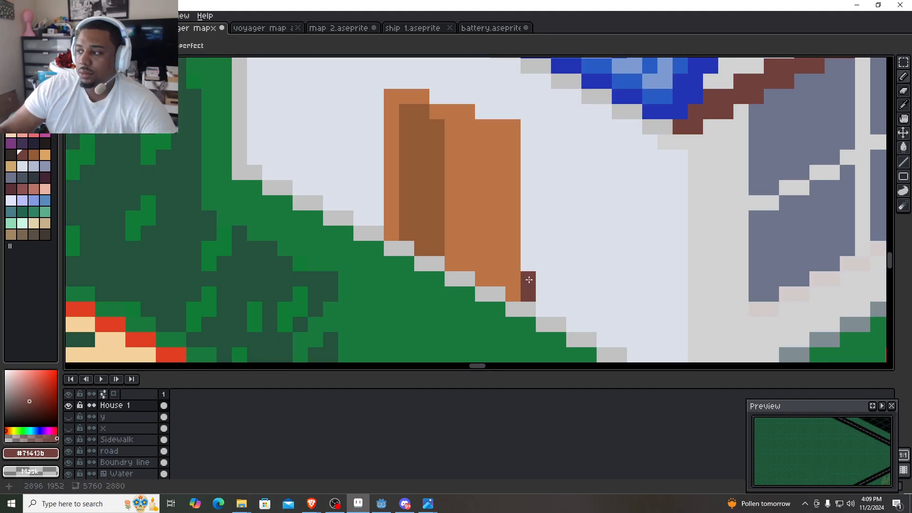
shift+click(528, 117)
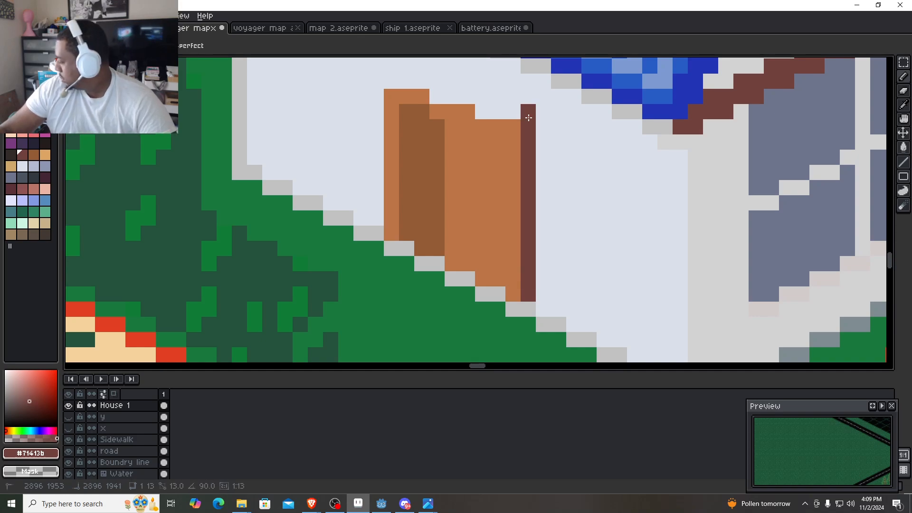
- Draw the door frame's stepped top line and its left edge down to the wall base in #71413b
click(446, 100)
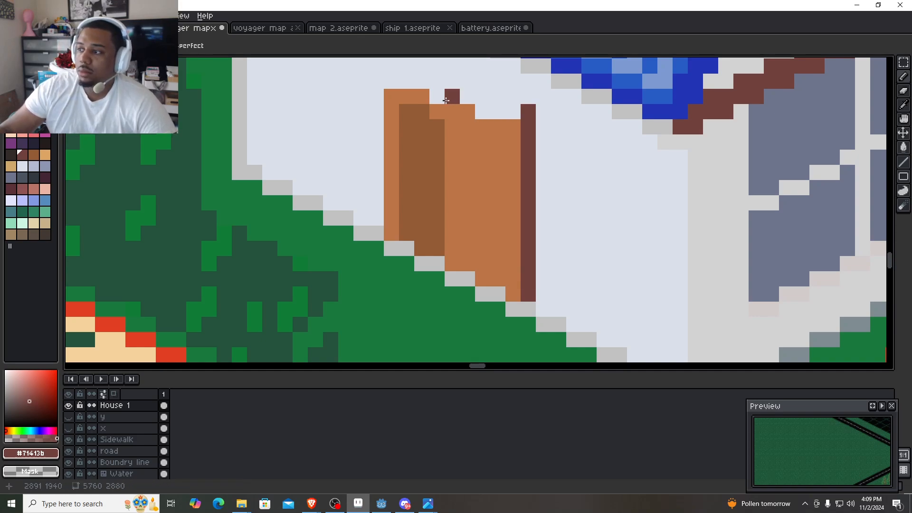
shift+click(393, 80)
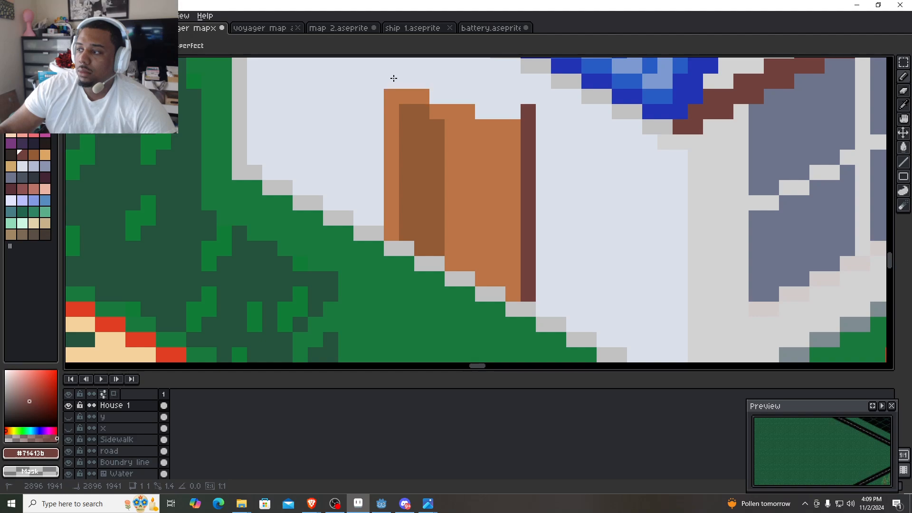
click(378, 105)
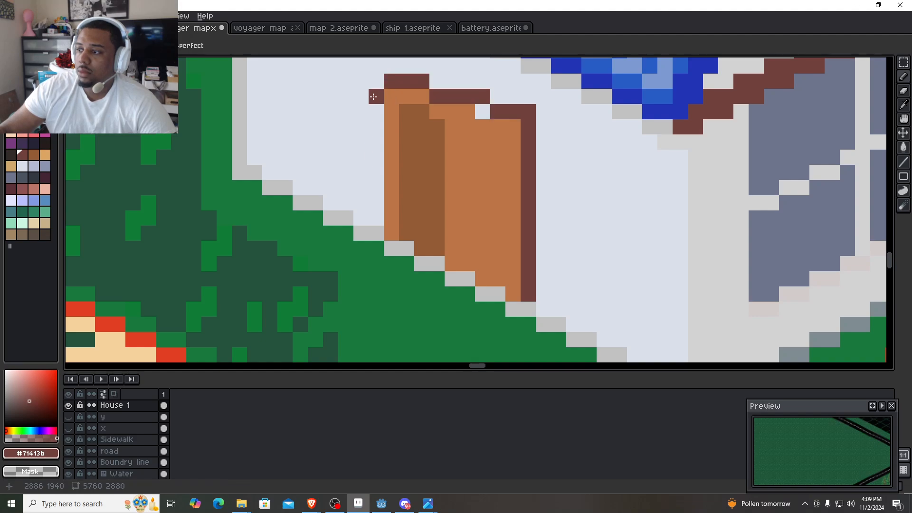
drag(376, 81, 376, 221)
click(474, 182)
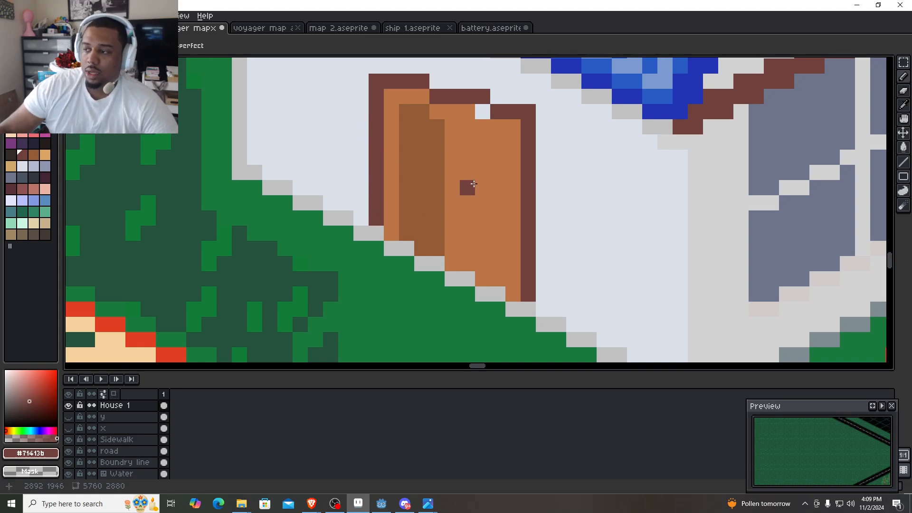
key(ctrl+z)
- Fill the one-pixel gap beneath the door frame's top line with the door colour #bb7547
alt+click(440, 209)
click(476, 107)
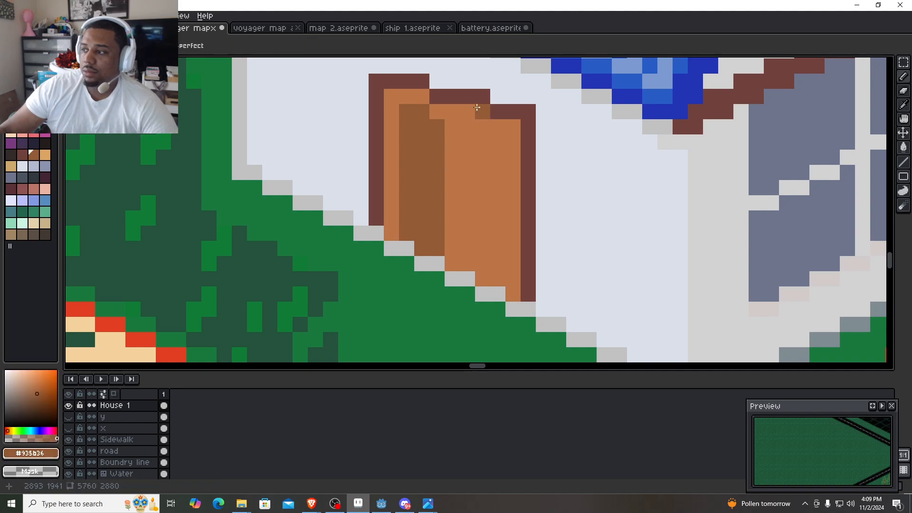
alt+click(481, 122)
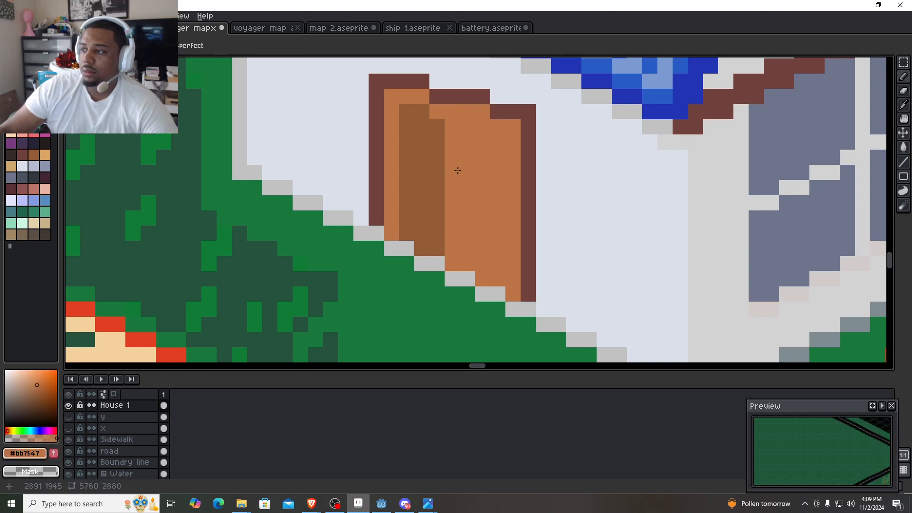
- Draw a vertical black divider line about 11 px tall between the two door panels
click(11, 63)
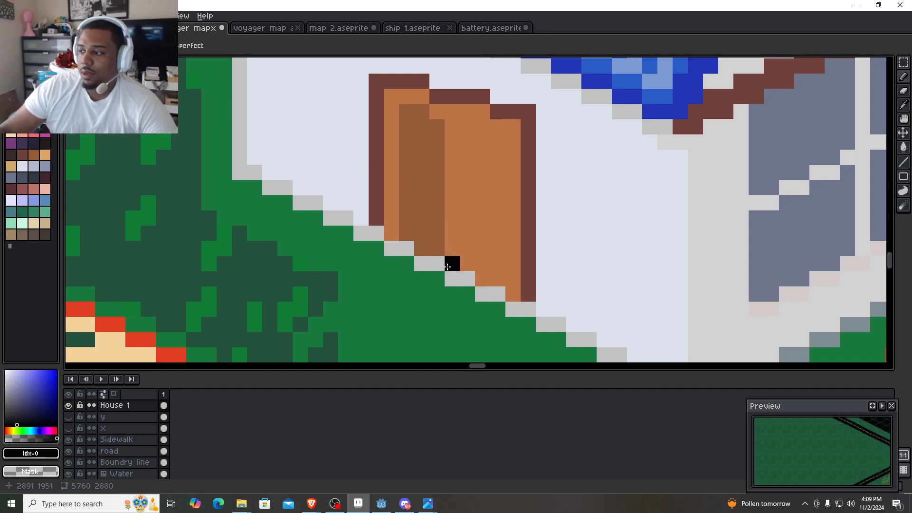
click(447, 264)
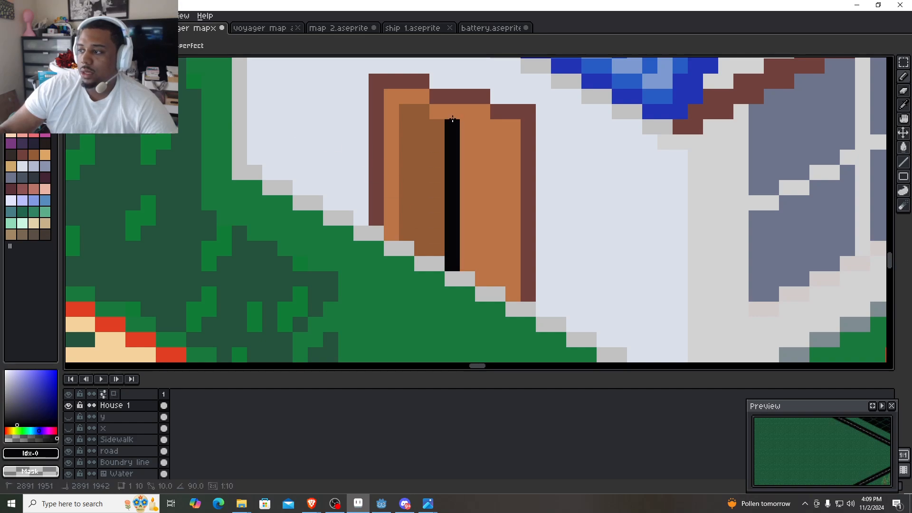
shift+click(454, 114)
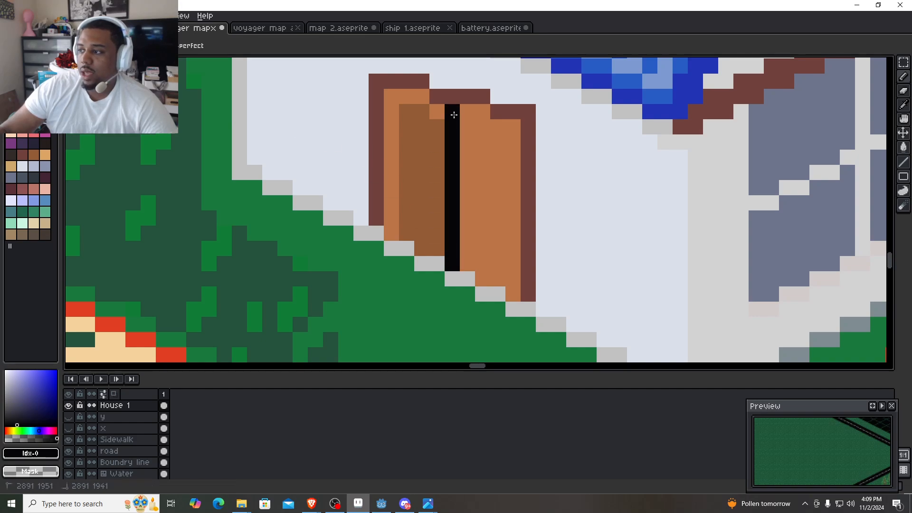
- Sample #bb7547 from the door and fill the dark left panel with it
alt+click(394, 132)
click(420, 146)
key(g)
click(422, 186)
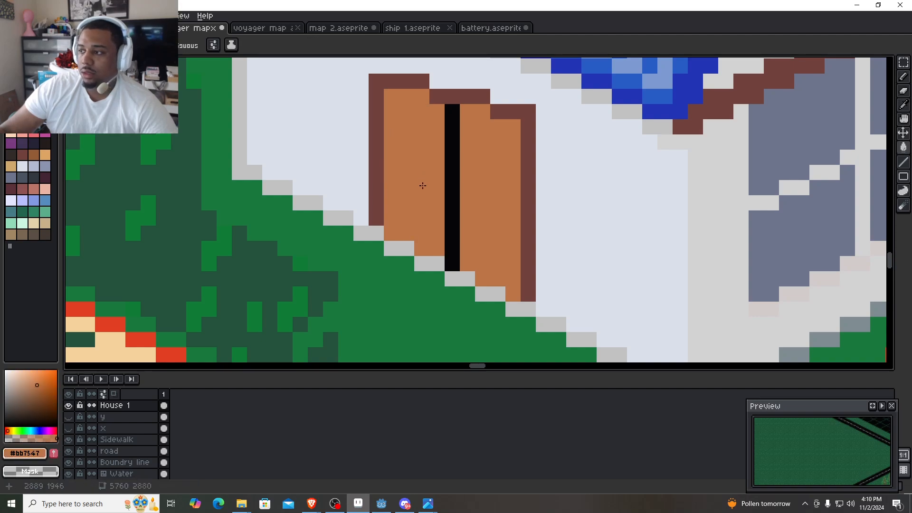
- Fill over the black divider with #bb7547 and redraw it in black one pixel farther left, with stepped ends
click(454, 252)
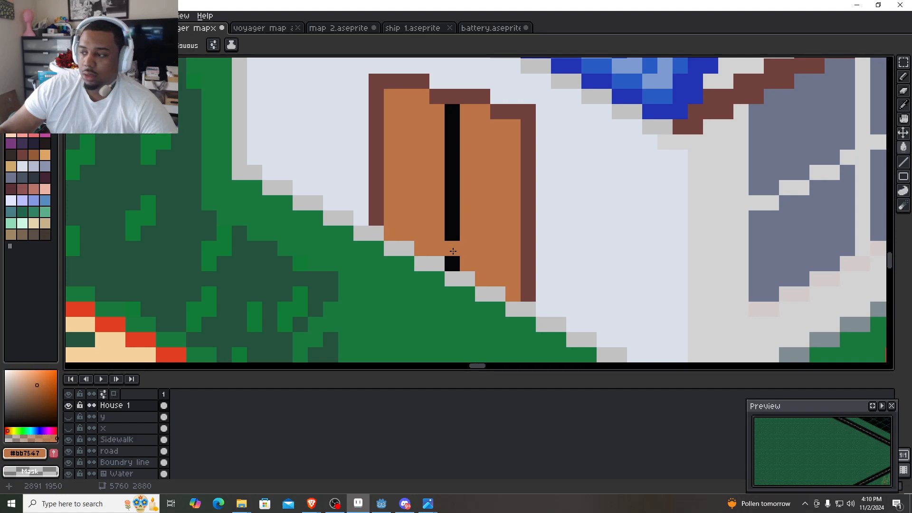
click(452, 235)
key(b)
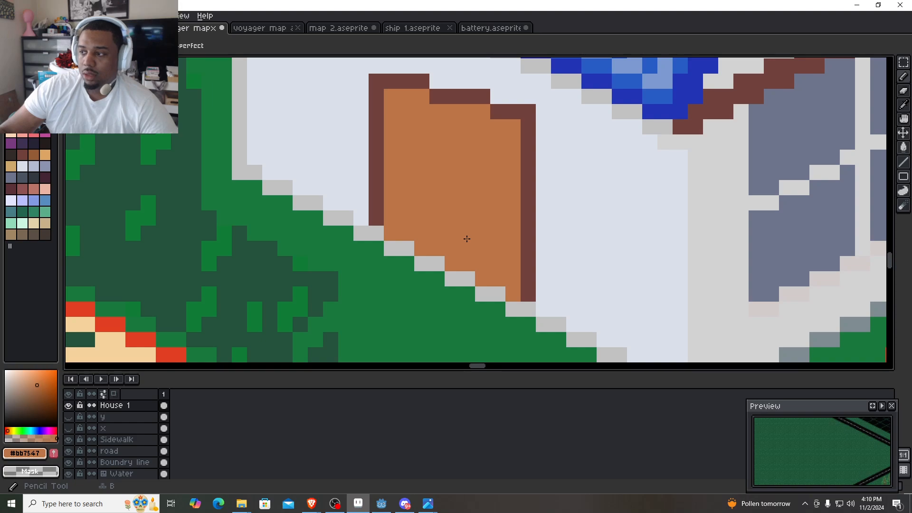
click(11, 64)
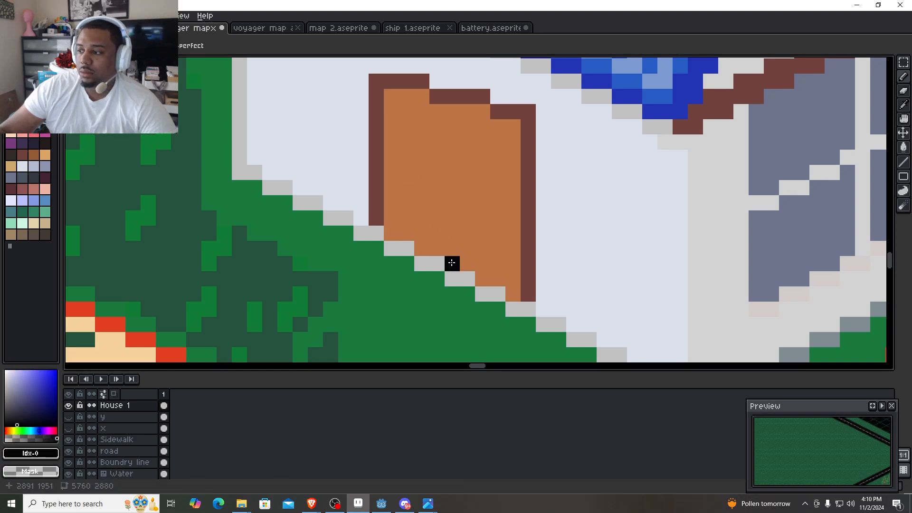
mouse_move(452, 262)
mouse_down()
mouse_move(437, 248)
mouse_move(435, 212)
mouse_move(444, 122)
mouse_up()
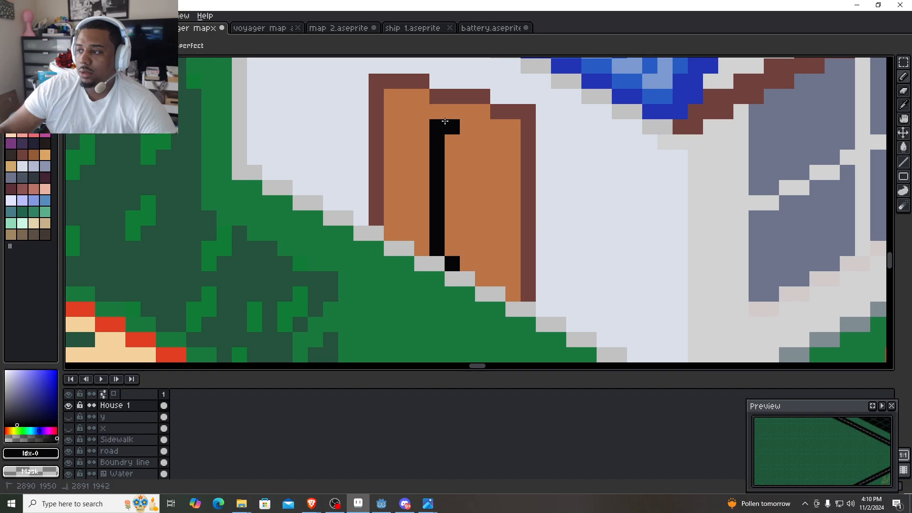
- Examine the framed double door up close and in proportion to the house, cul-de-sac and surrounding lots
scroll(484, 274, down, 4)
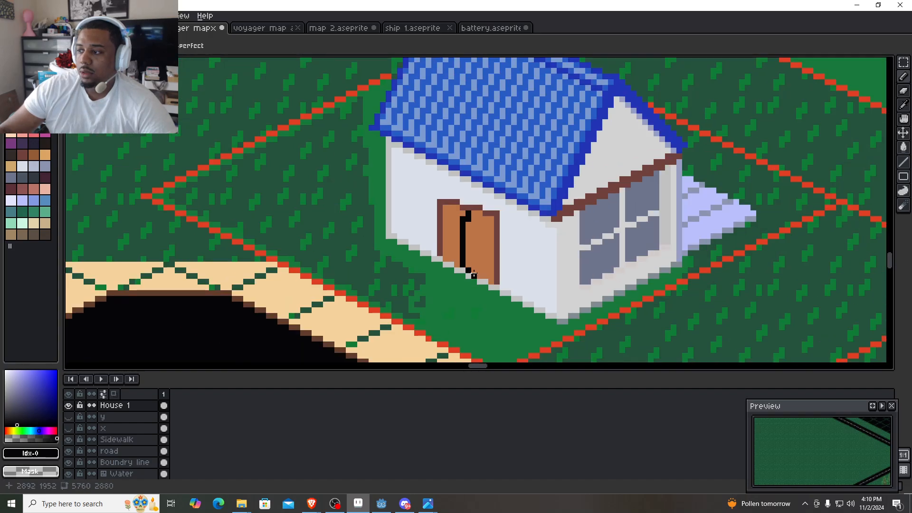
scroll(440, 237, up, 2)
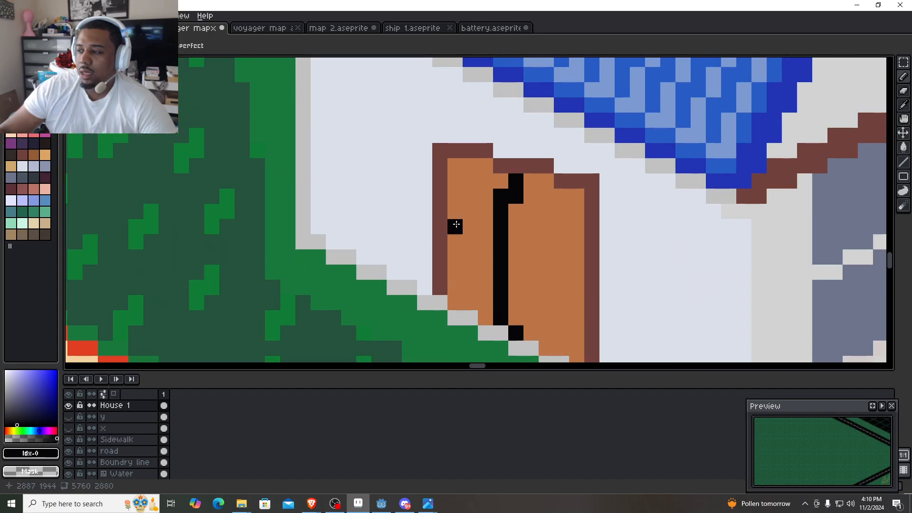
scroll(519, 240, down, 1)
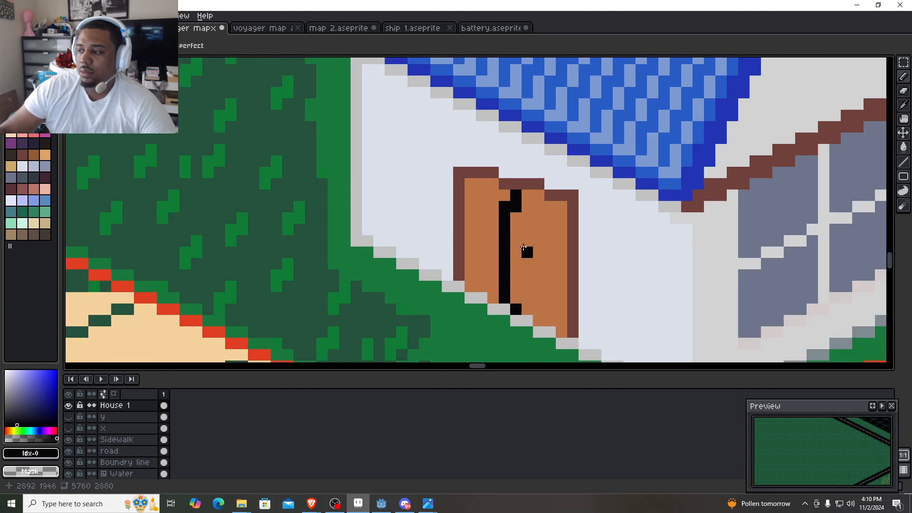
drag(517, 245, 442, 186)
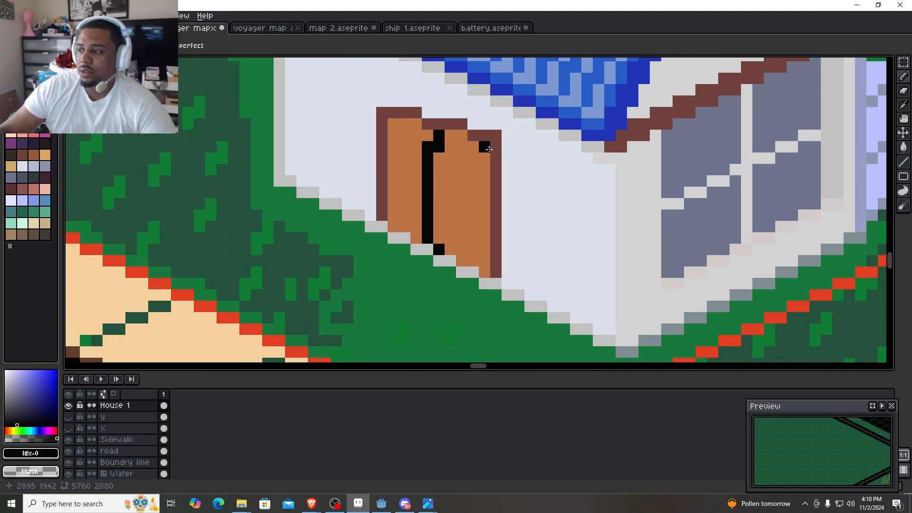
scroll(492, 156, down, 2)
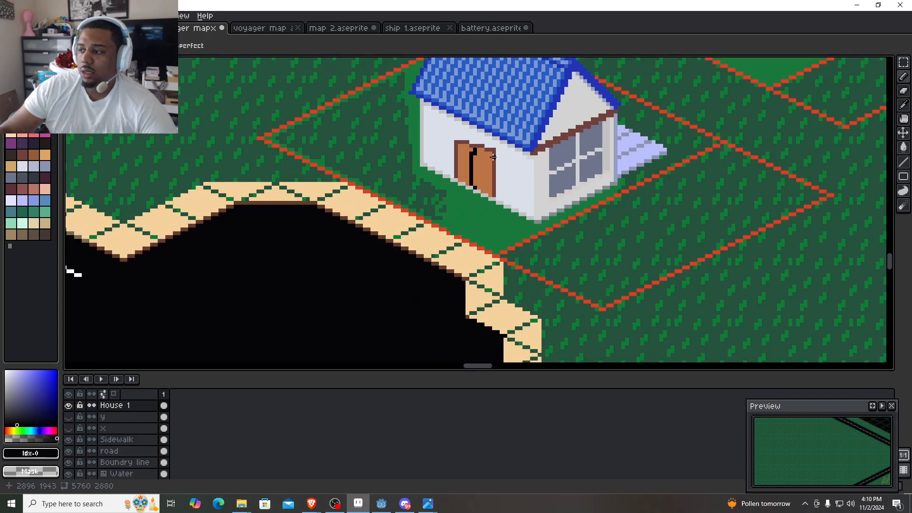
scroll(506, 173, up, 1)
scroll(503, 173, down, 3)
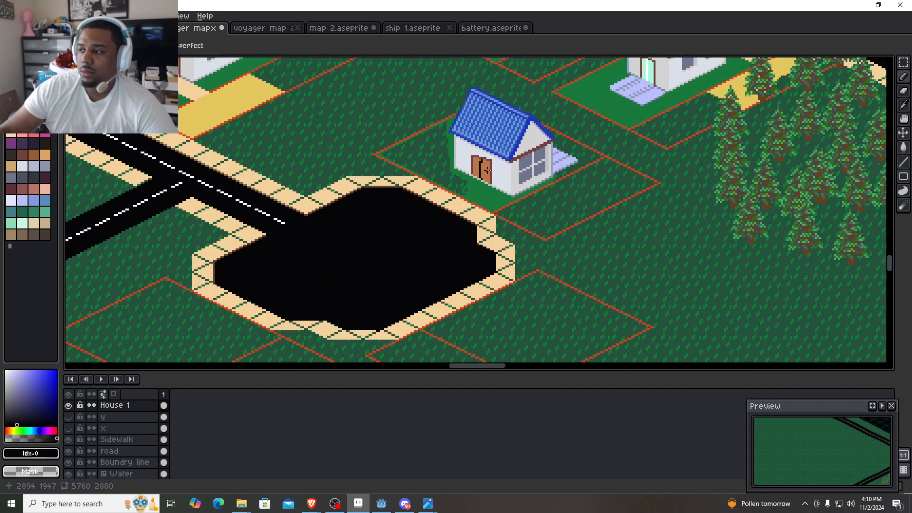
- Sample the wall colour #dae0ea and paint over the uppermost row of the door frame's left section
scroll(488, 175, up, 2)
scroll(488, 175, up, 3)
mouse_move(409, 103)
mouse_down()
mouse_move(523, 255)
mouse_move(450, 223)
mouse_up()
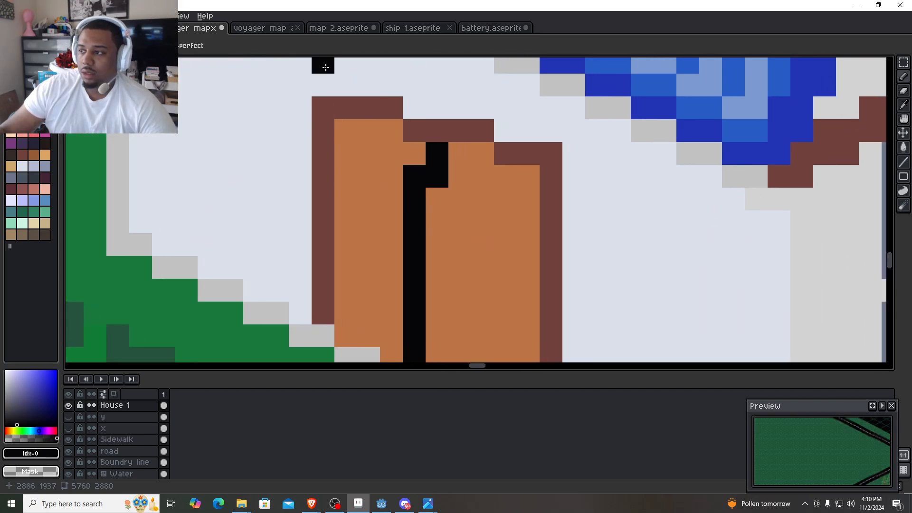
key(i)
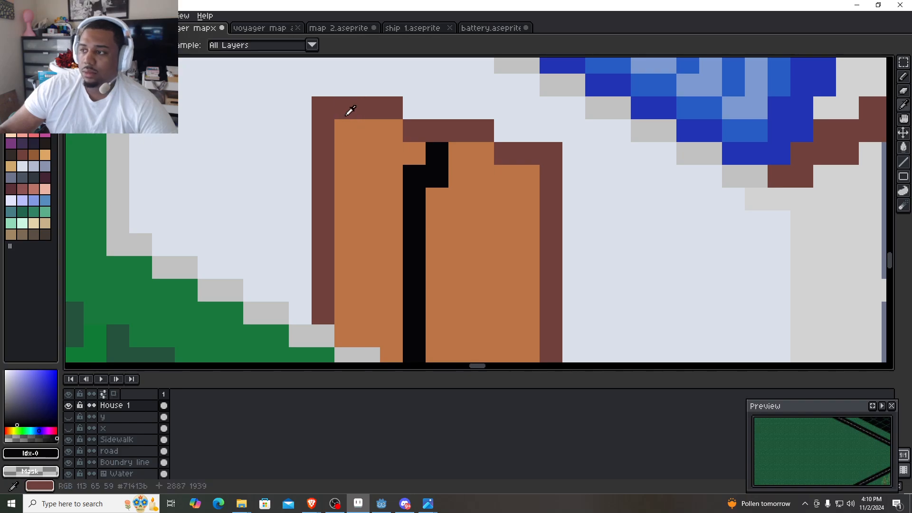
click(341, 113)
click(328, 91)
key(b)
mouse_move(369, 109)
mouse_down()
mouse_move(382, 108)
mouse_move(352, 105)
mouse_up()
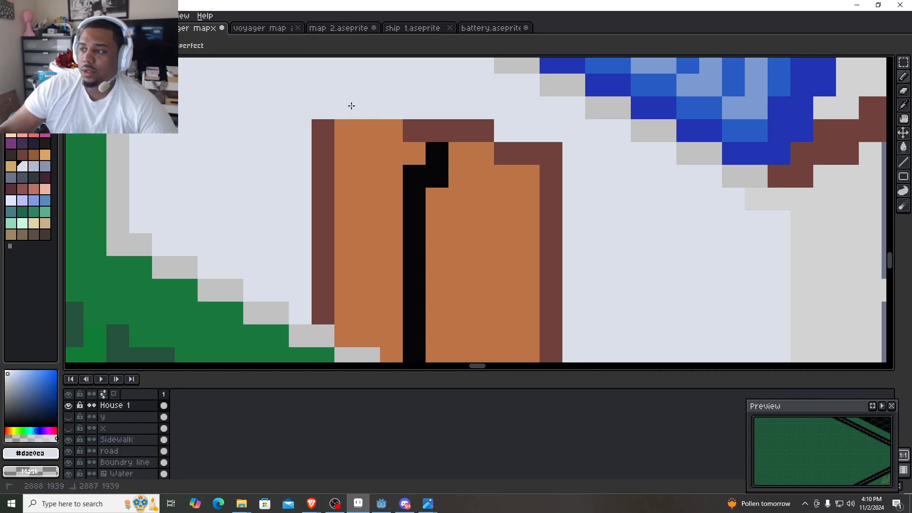
- Sample #71413b from the door frame, extend its left side three pixels upward and start a new top edge there
scroll(433, 151, down, 3)
key(i)
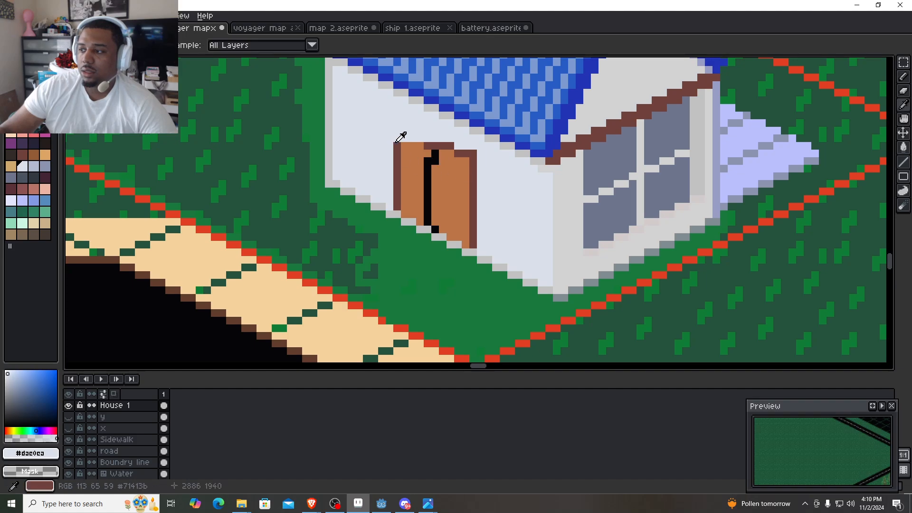
click(396, 141)
key(b)
click(397, 138)
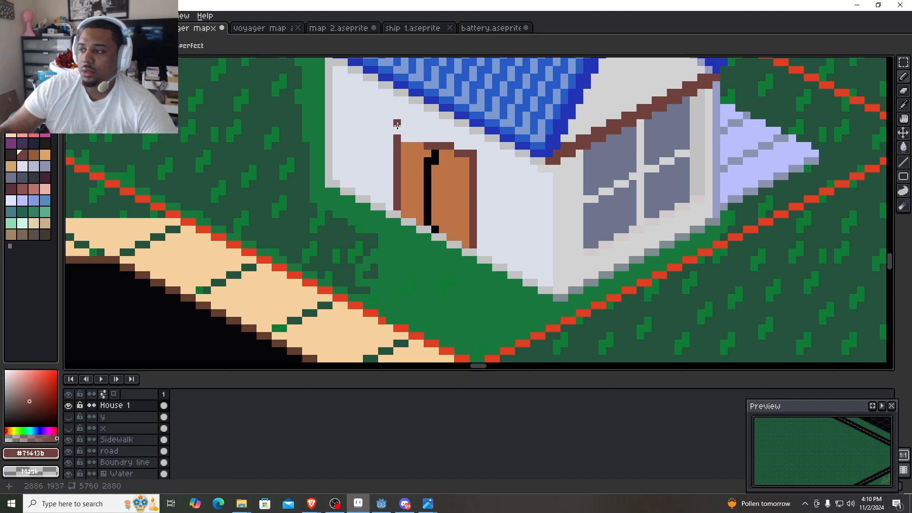
click(397, 128)
click(418, 123)
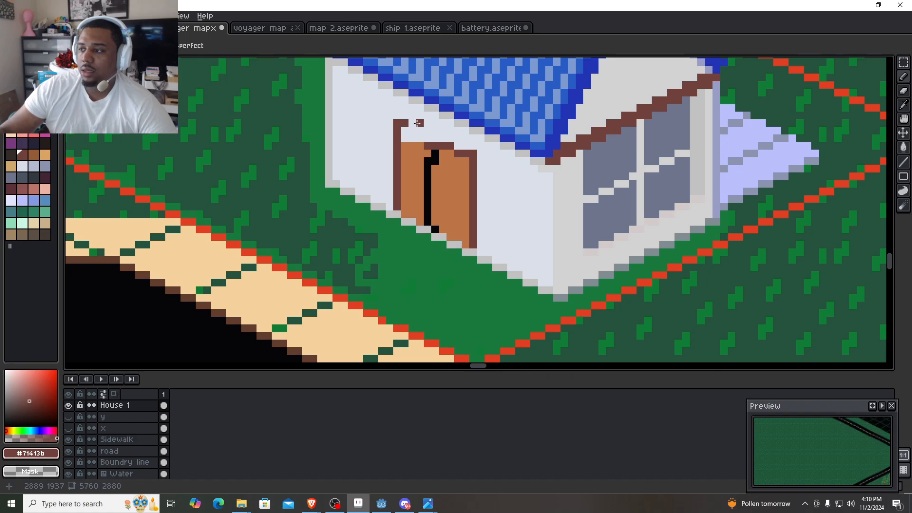
- Trim the new top edge to two pixels with wall colour #dae0ea and continue it in #71413b as two-pixel steps down to the old frame
scroll(417, 123, up, 1)
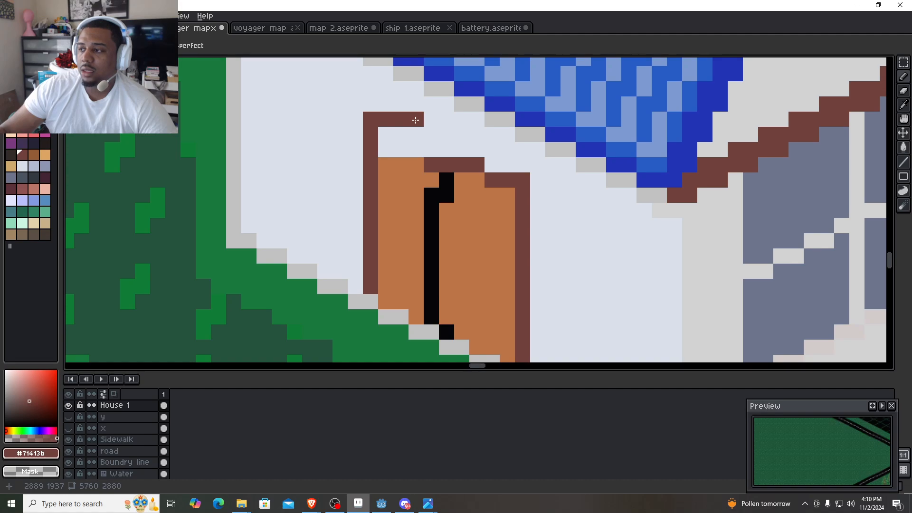
alt+click(420, 134)
click(416, 120)
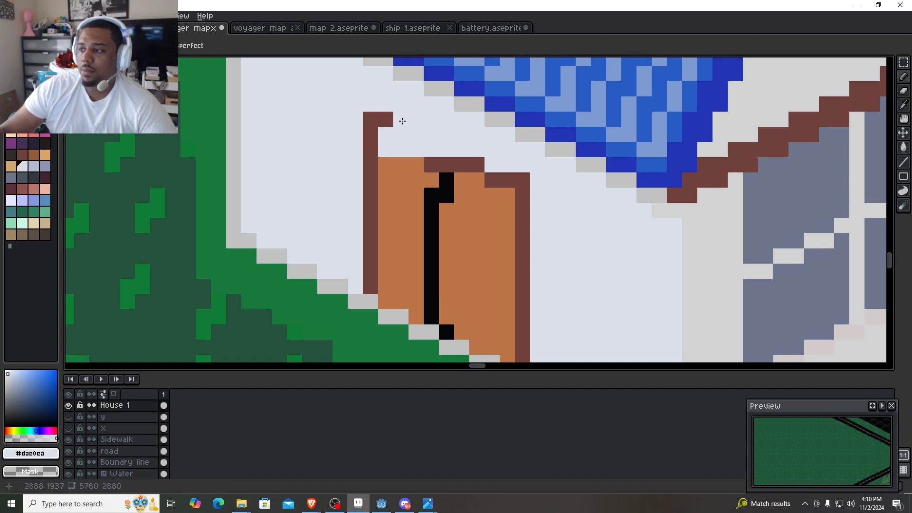
alt+click(387, 115)
click(404, 132)
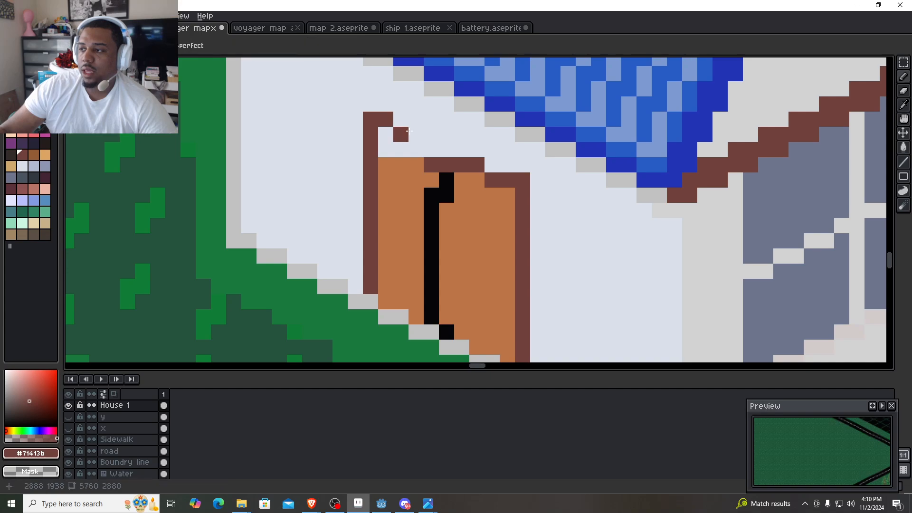
click(416, 135)
click(448, 147)
- Erase the leftover frame pixels above the divider and at the right corner, and fill the left panel's raised top with #bb7547
right_click(437, 165)
right_click(444, 165)
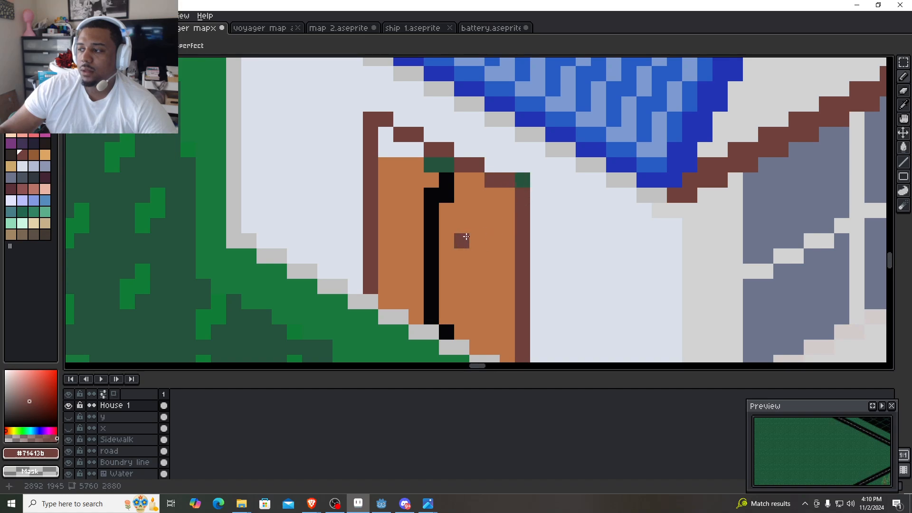
key(alt)
alt+click(408, 161)
drag(418, 150, 388, 146)
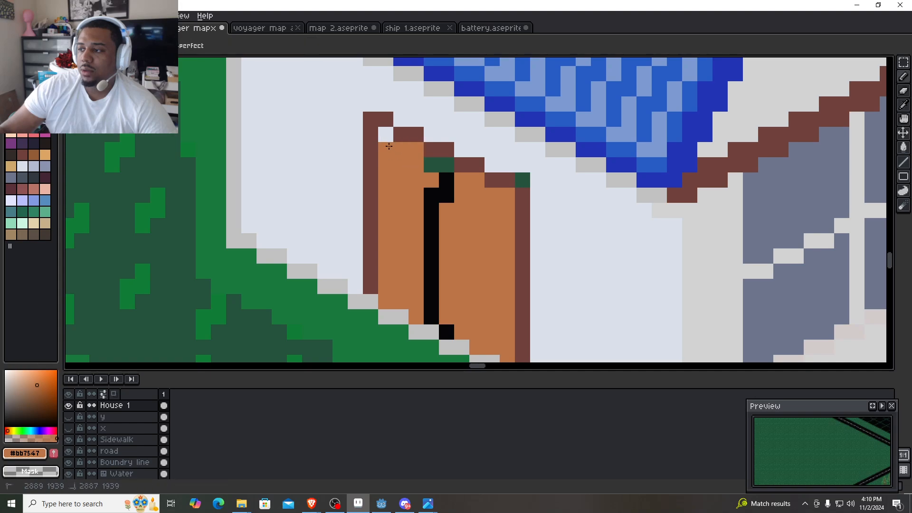
- Paint the frame's erased right corner pixel in the wall colour and extend the black divider up through the erased pixel above it
alt+click(522, 181)
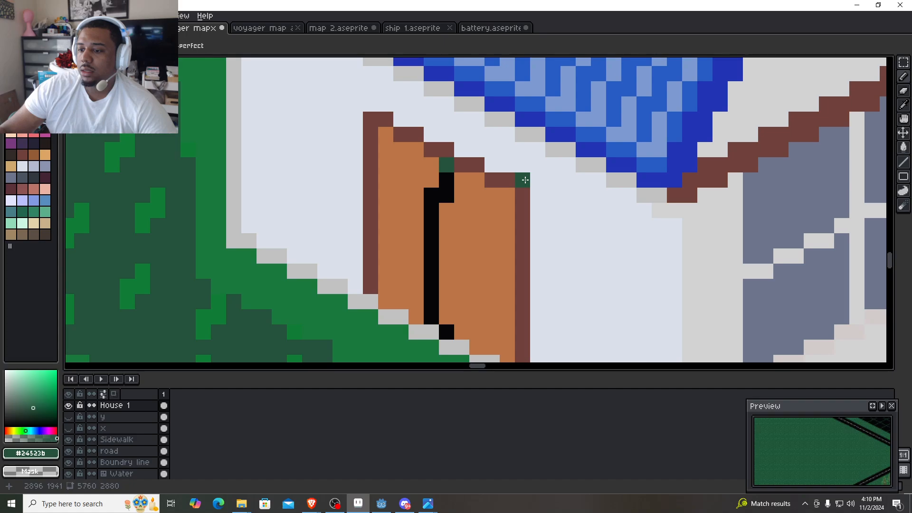
alt+click(537, 193)
click(521, 179)
alt+click(456, 175)
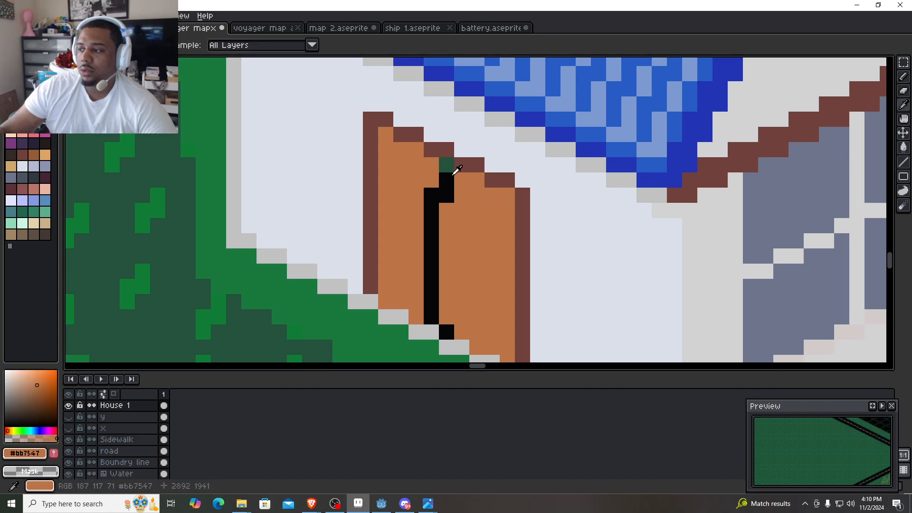
alt+click(448, 179)
click(445, 163)
- Try straightening the divider's upper end by extending its left column in black and covering the right-hand offset with #bb7547
scroll(525, 228, down, 6)
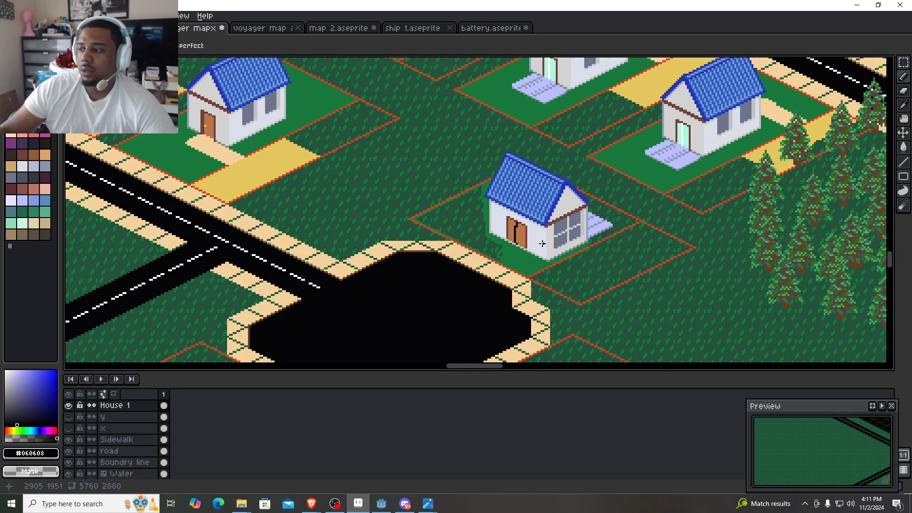
scroll(552, 247, up, 6)
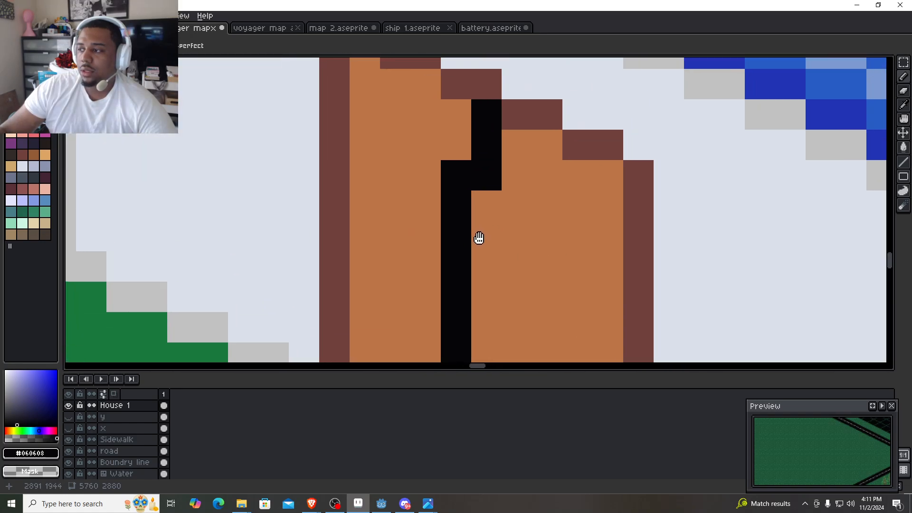
click(451, 157)
click(455, 128)
alt+click(511, 215)
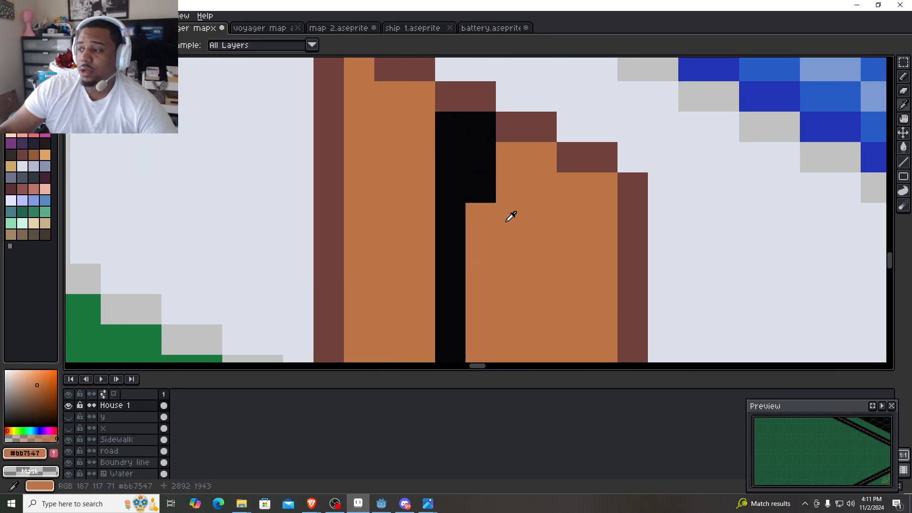
drag(481, 188, 482, 135)
scroll(482, 135, down, 5)
scroll(474, 217, up, 5)
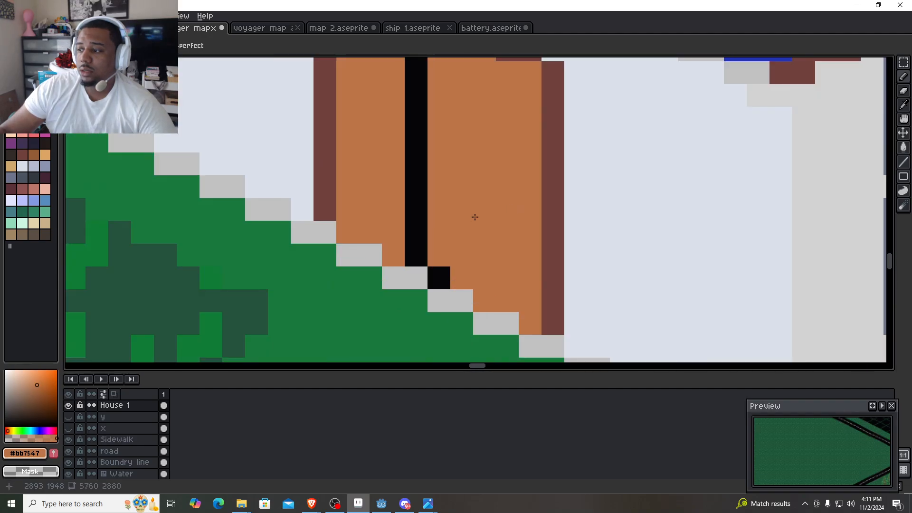
- Paint over the divider with #bb7547 and redraw it in #060608 as a straight vertical line one pixel farther right
drag(417, 255, 421, 86)
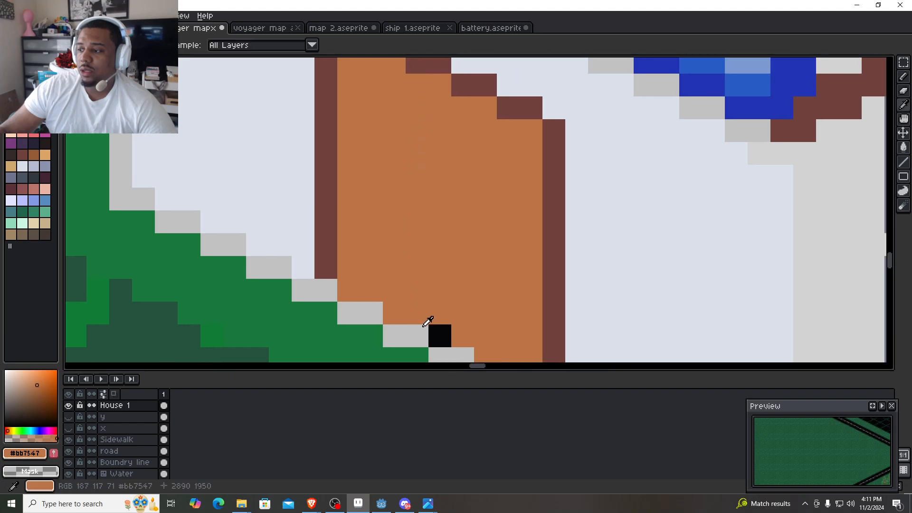
alt+click(436, 332)
mouse_move(439, 329)
mouse_down()
mouse_move(456, 122)
mouse_move(465, 125)
mouse_up()
alt+click(466, 266)
drag(458, 251, 464, 106)
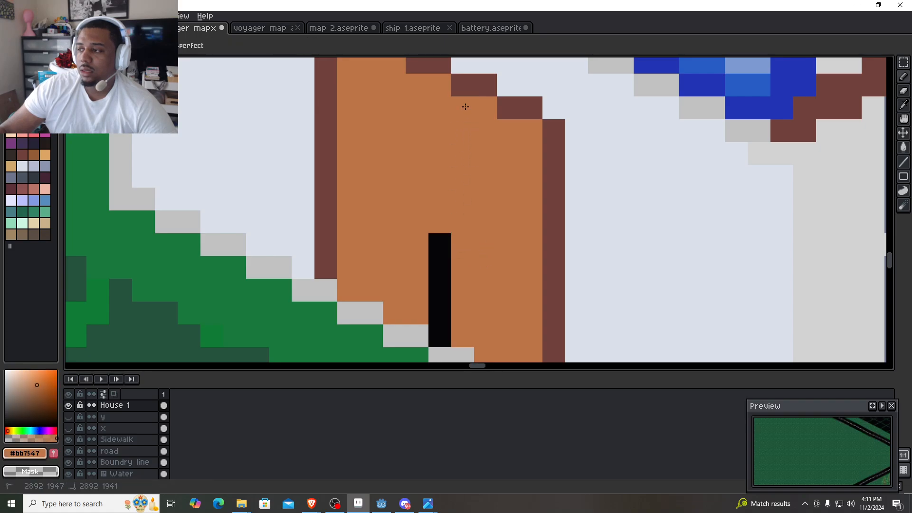
alt+click(448, 281)
drag(439, 226, 437, 73)
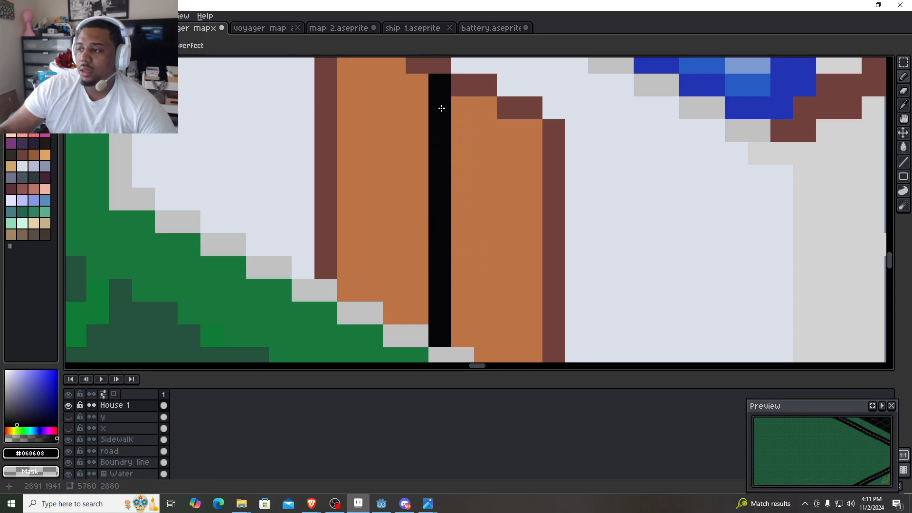
- Sample yellow #ffd541 from a neighbouring house and paint one handle pixel on each door panel beside the divider
scroll(483, 221, down, 6)
scroll(482, 226, down, 2)
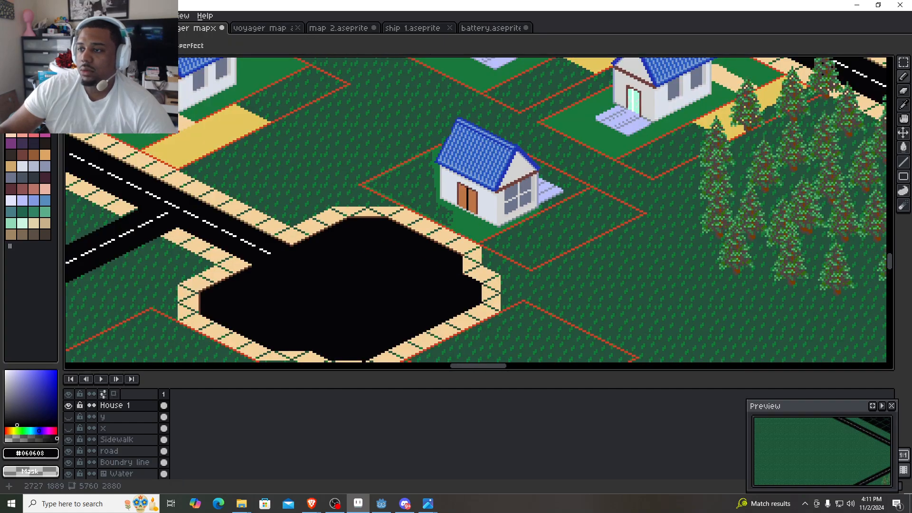
key(alt)
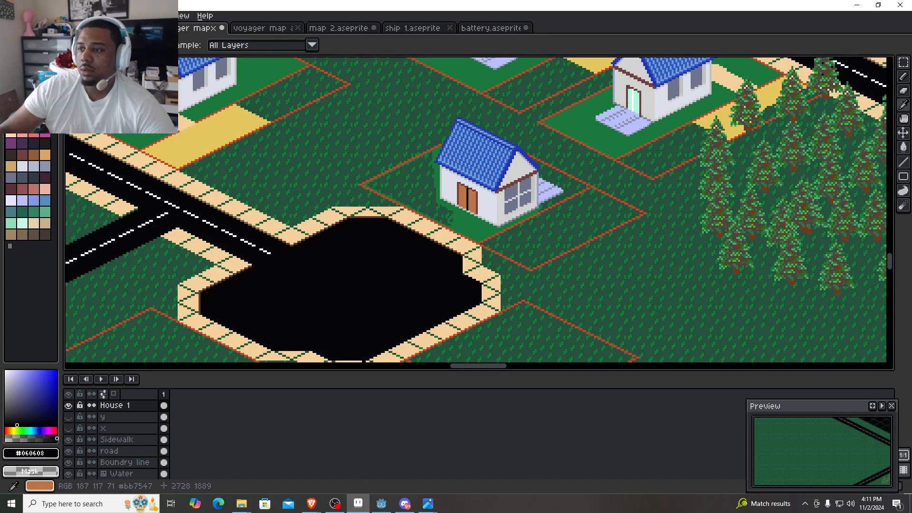
alt+click(156, 90)
scroll(476, 204, up, 8)
mouse_move(365, 179)
mouse_down()
mouse_move(461, 257)
mouse_move(474, 209)
mouse_up()
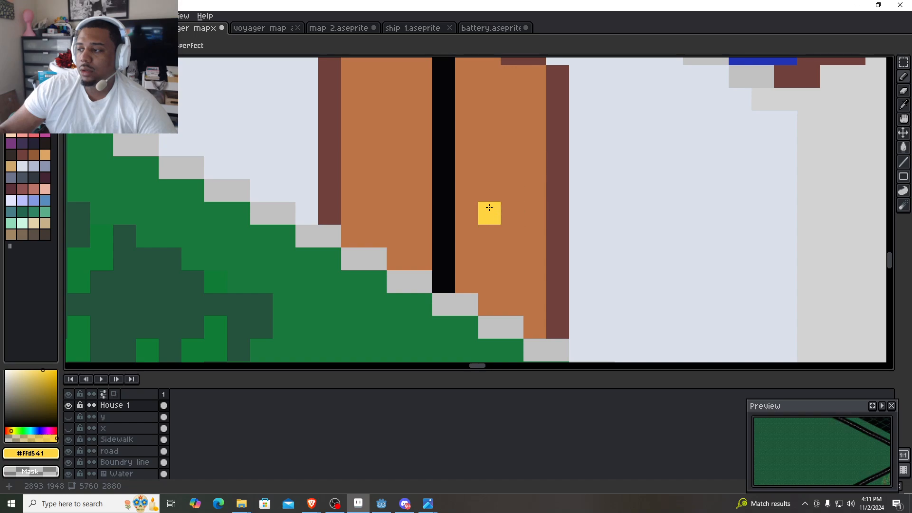
click(474, 192)
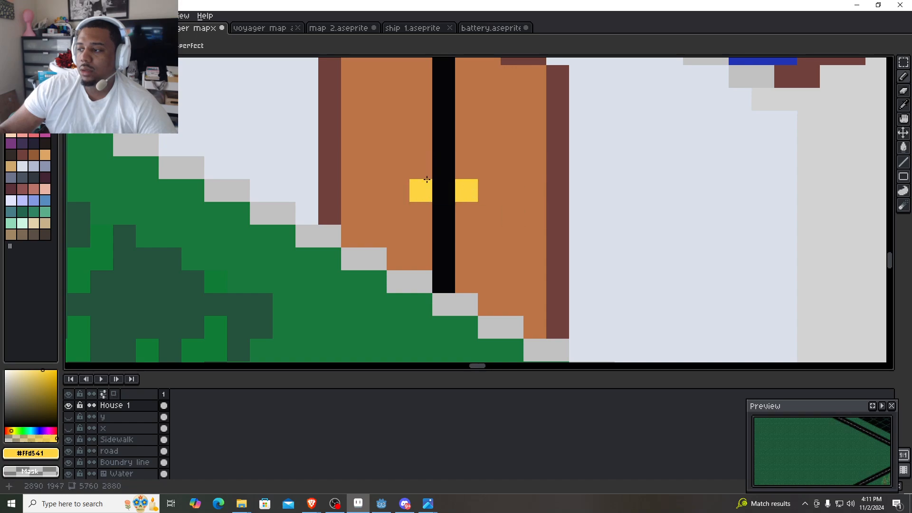
- Sample #71413b from the door frame and recolour the whole black divider with it
scroll(425, 174, down, 8)
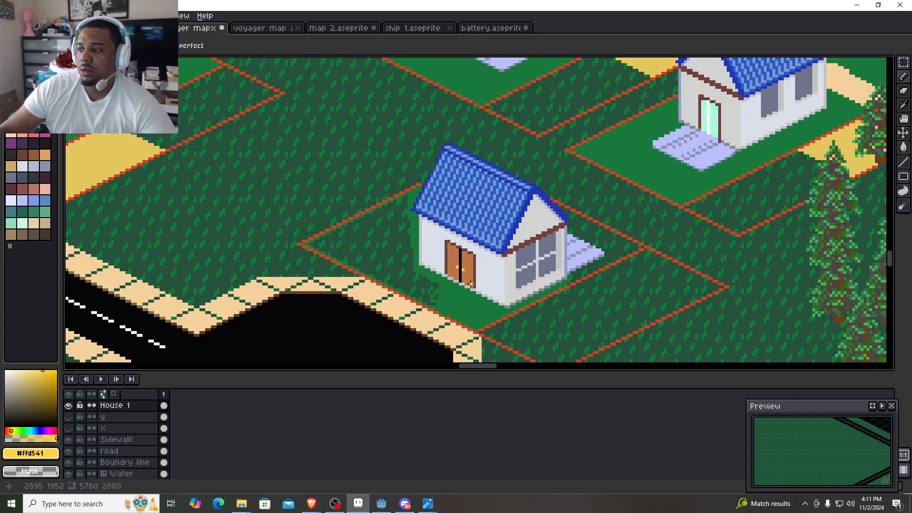
scroll(533, 183, up, 10)
alt+click(554, 187)
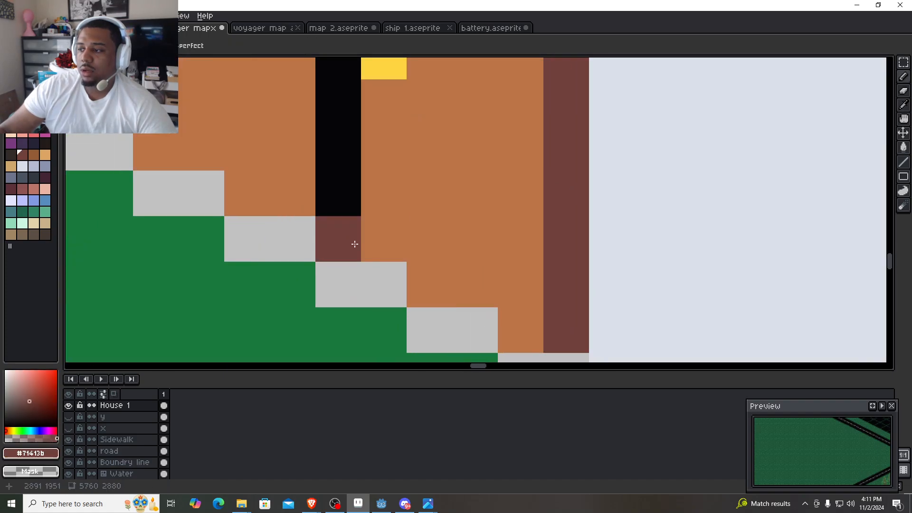
scroll(353, 243, down, 3)
mouse_move(352, 242)
mouse_down()
mouse_move(352, 295)
mouse_move(350, 135)
mouse_up()
scroll(350, 142, down, 4)
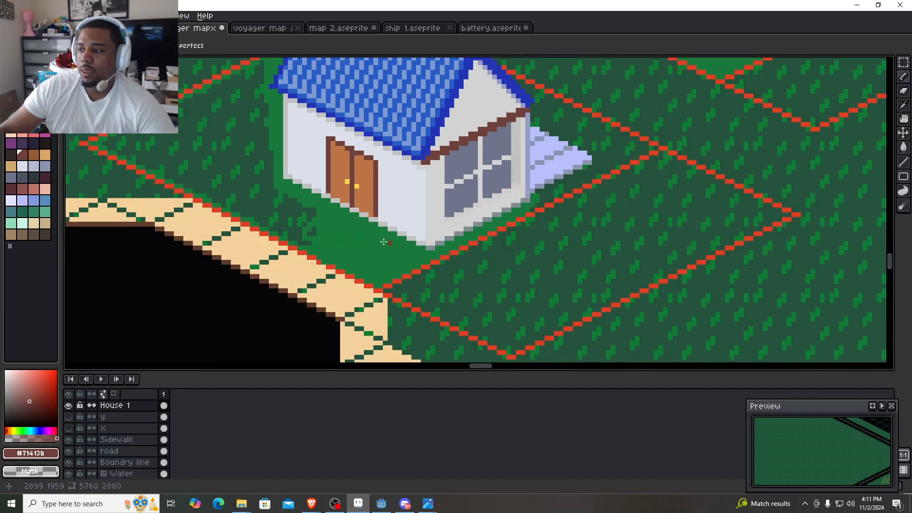
- Paint the grey stepped base edge beneath the double door with #71413b to close the frame
mouse_move(377, 242)
mouse_down()
mouse_move(421, 272)
mouse_move(469, 281)
mouse_up()
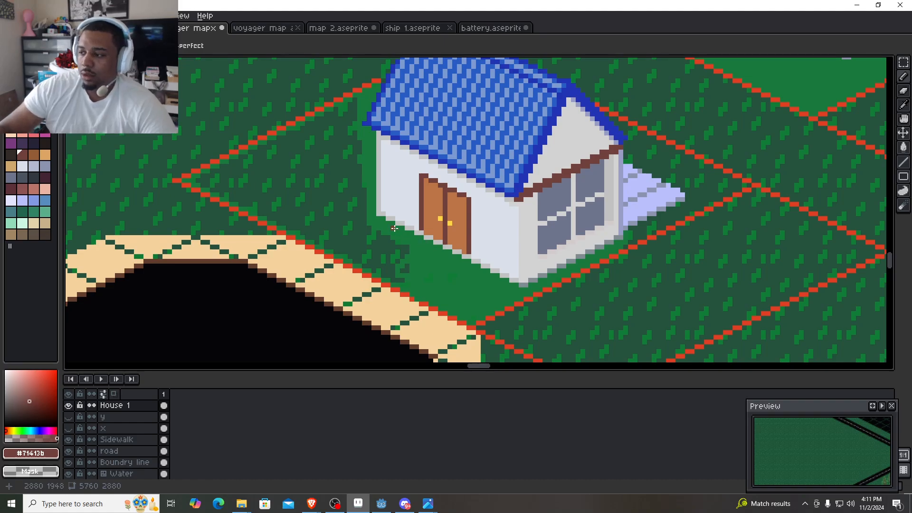
scroll(478, 252, up, 4)
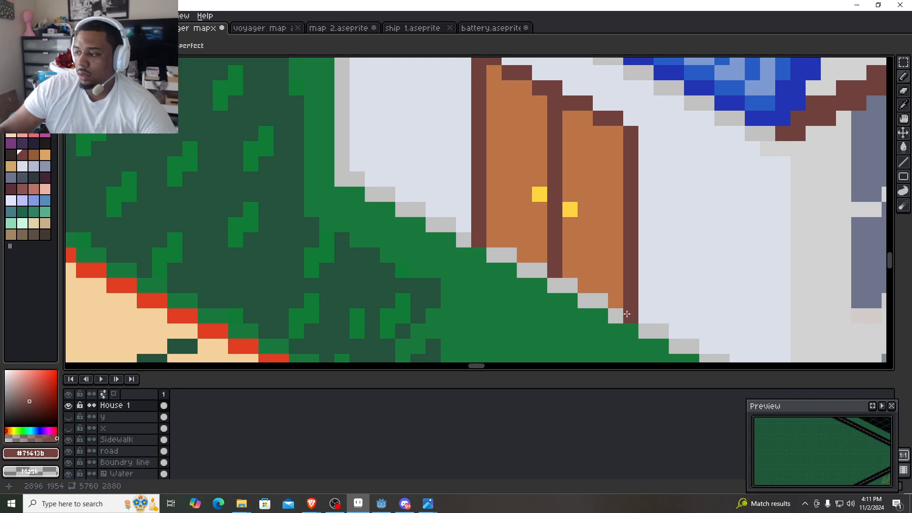
shift+click(628, 314)
scroll(554, 310, down, 5)
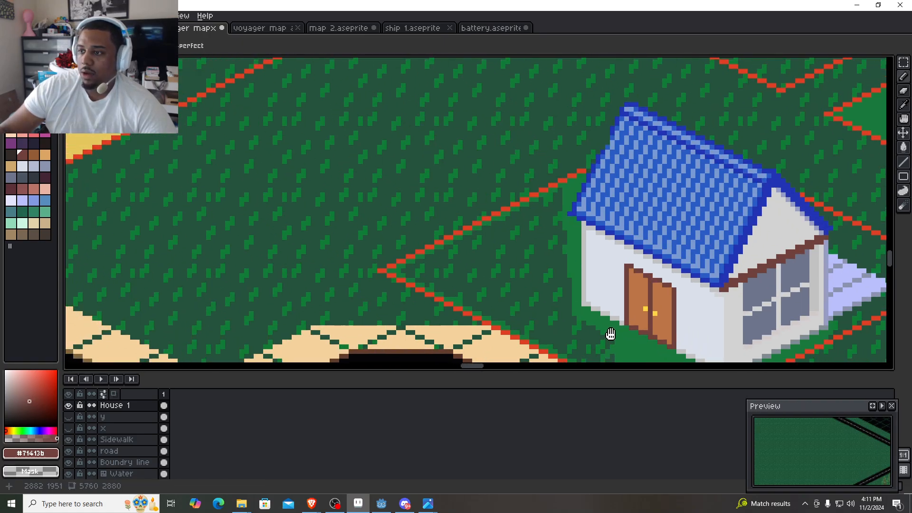
drag(610, 334, 622, 337)
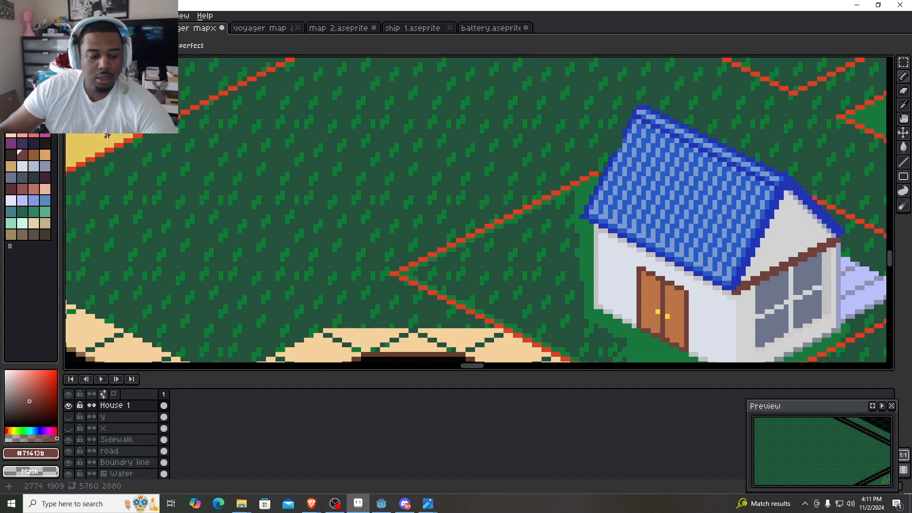
- Sample #e5c75e from the yellow patch on the neighbouring lot and draw a short stepped diagonal from the door's lower-left corner towards the sidewalk
key(alt)
alt+click(107, 131)
drag(637, 277, 438, 178)
scroll(465, 244, up, 3)
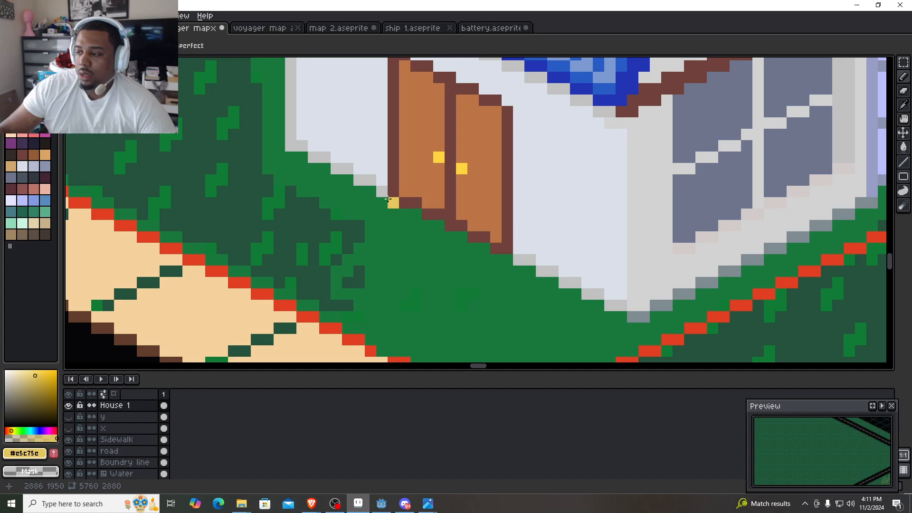
click(388, 199)
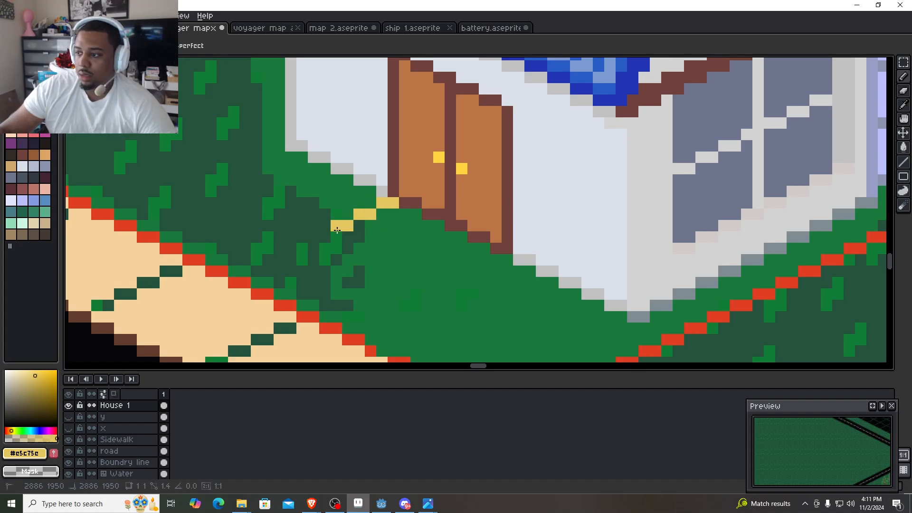
shift+click(337, 230)
- Draw a #e5c75e line about 25 by 13 pixels parallel to the wall to the red boundary, and connect the door's lower-right corner to it
drag(393, 292, 321, 180)
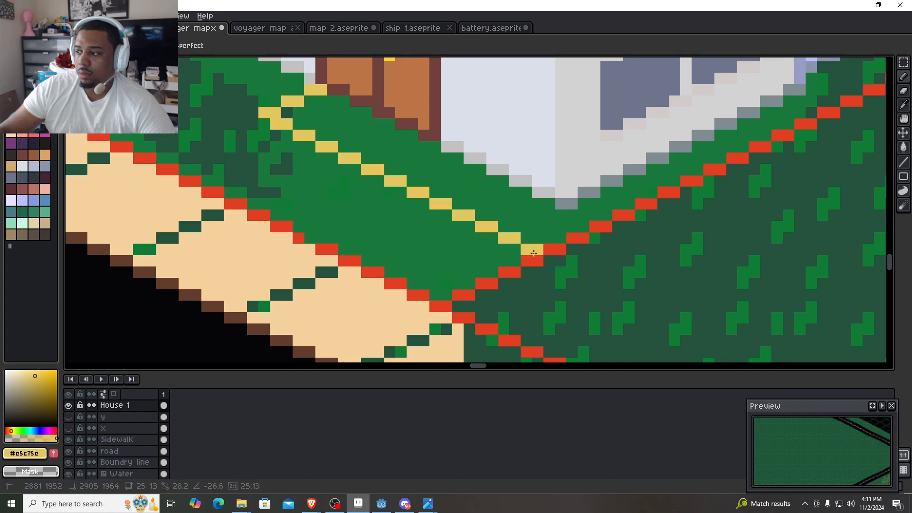
shift+click(535, 253)
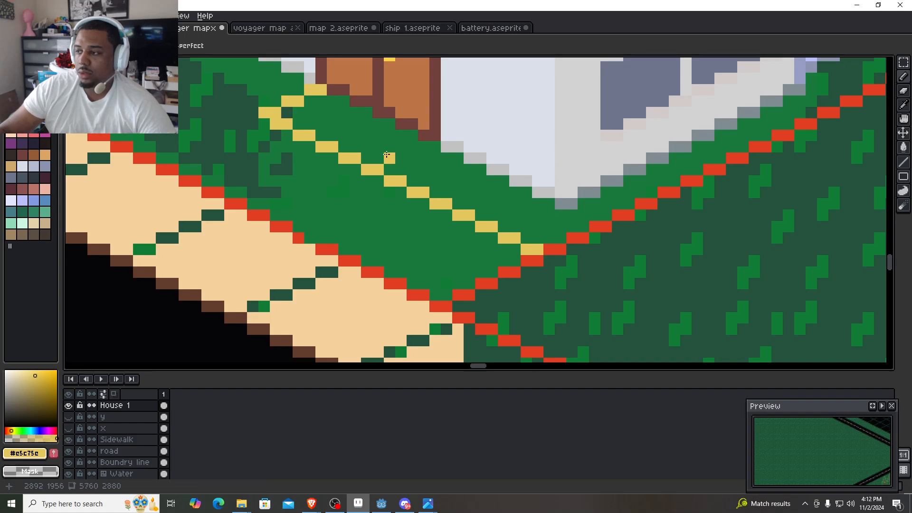
scroll(392, 153, down, 1)
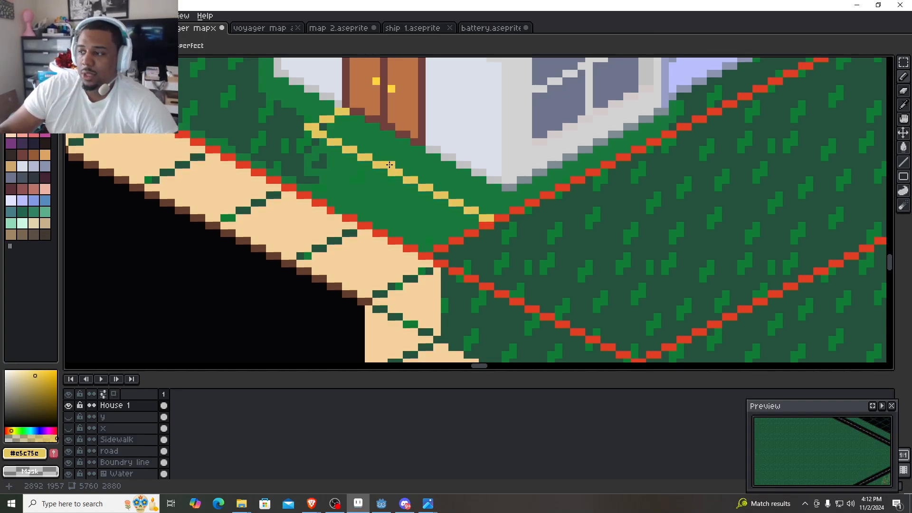
click(408, 162)
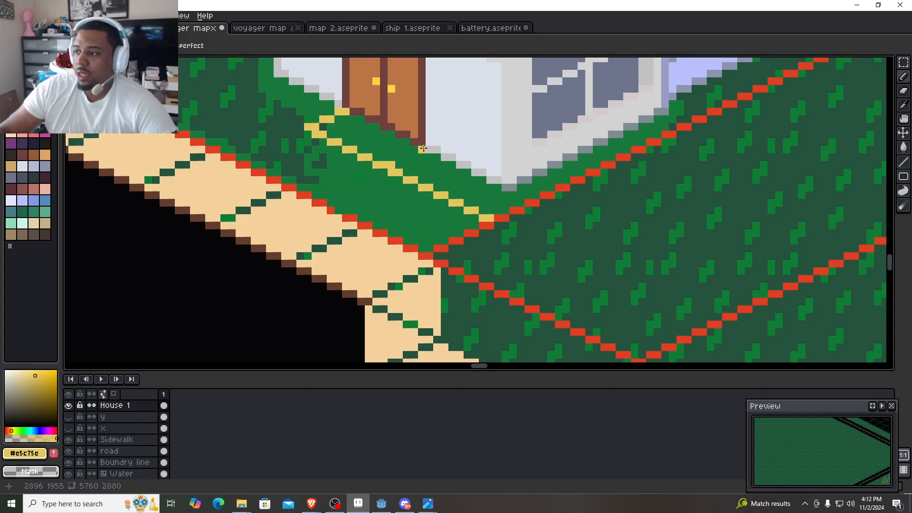
drag(422, 148, 404, 156)
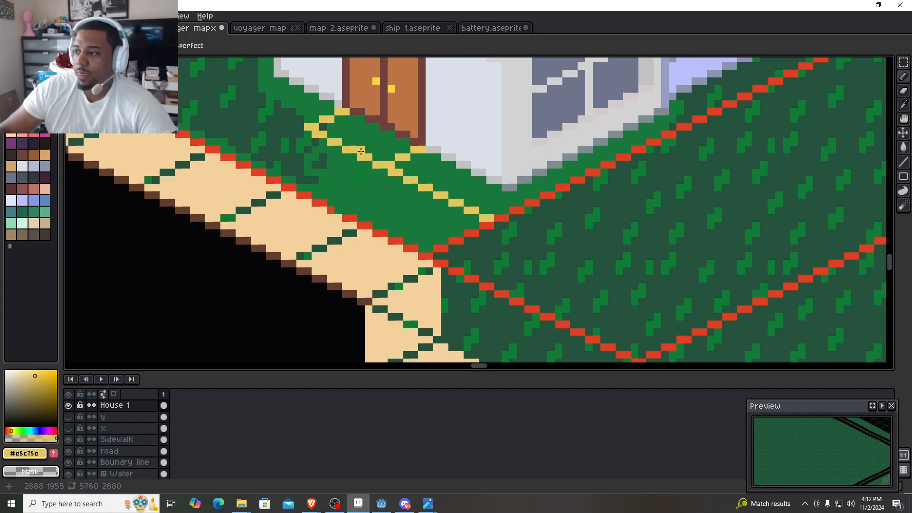
- Fill the outlined area directly beneath the double door with #e5c75e to form the upper landing
key(g)
click(381, 141)
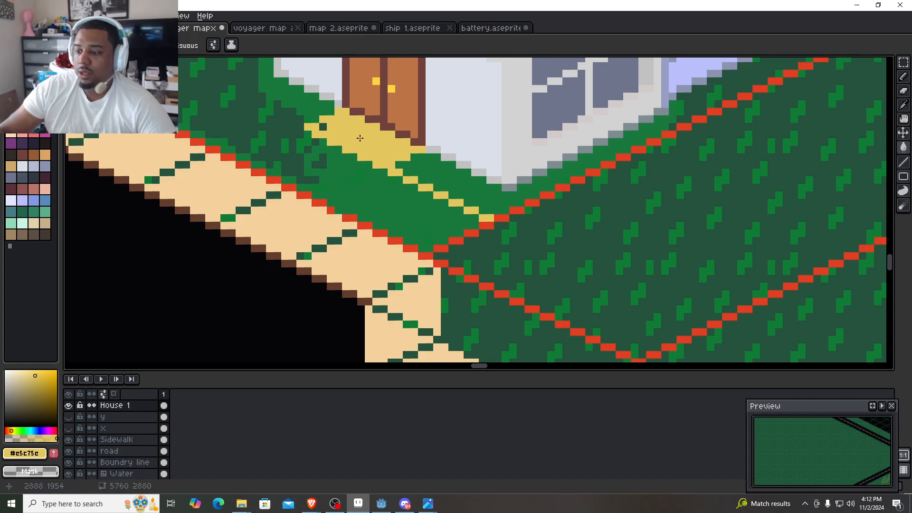
key(b)
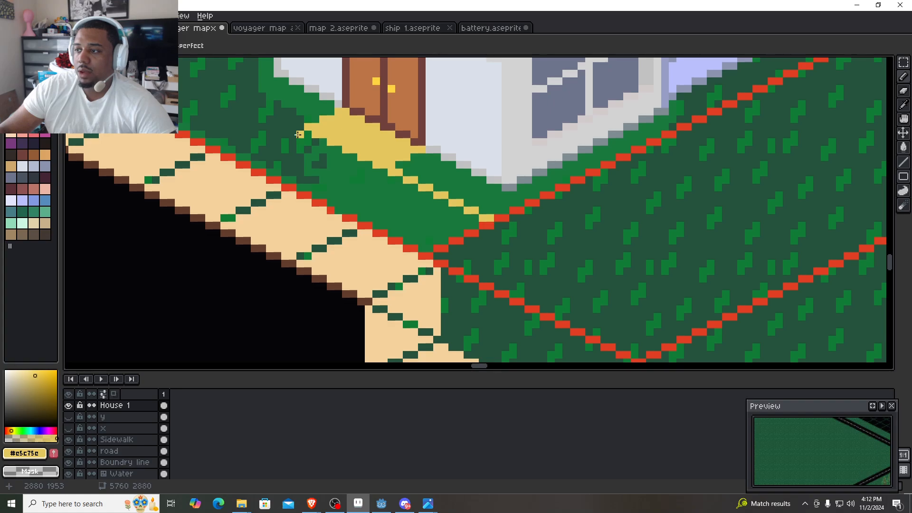
- Pick the orange #f9a31b from the palette and trace a stepped edge along the lower side of the yellow landing beneath the door
click(45, 75)
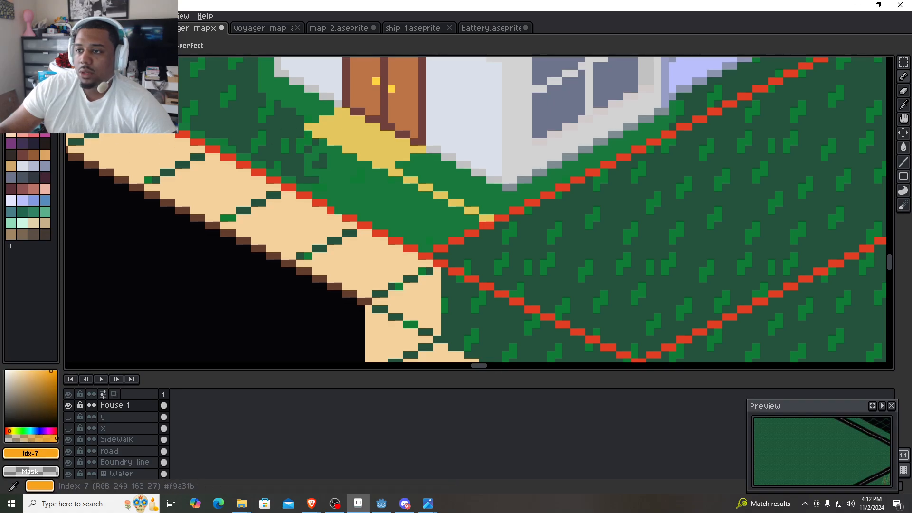
scroll(432, 176, up, 4)
mouse_move(309, 152)
mouse_down()
mouse_move(622, 250)
mouse_move(600, 250)
mouse_up()
click(382, 174)
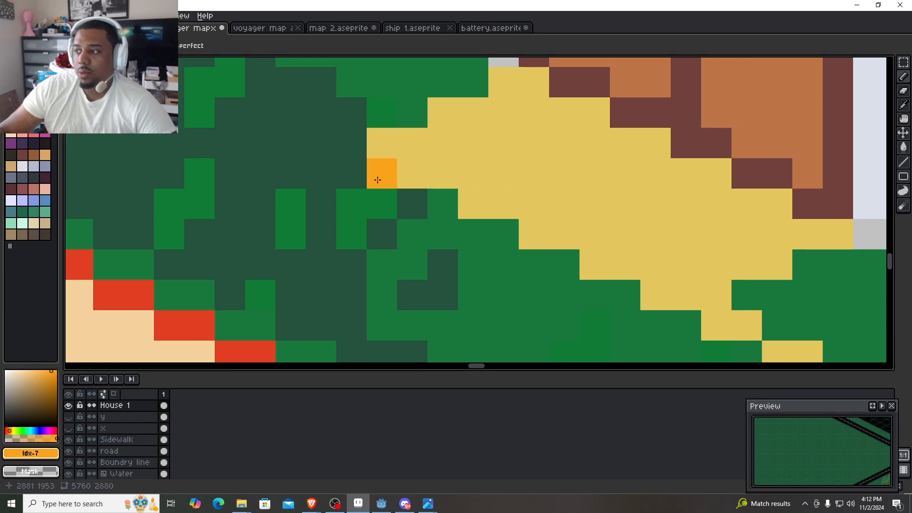
drag(432, 216, 496, 243)
mouse_move(559, 269)
mouse_down()
mouse_move(537, 263)
mouse_move(419, 128)
mouse_up()
drag(487, 154, 471, 160)
drag(545, 193, 520, 183)
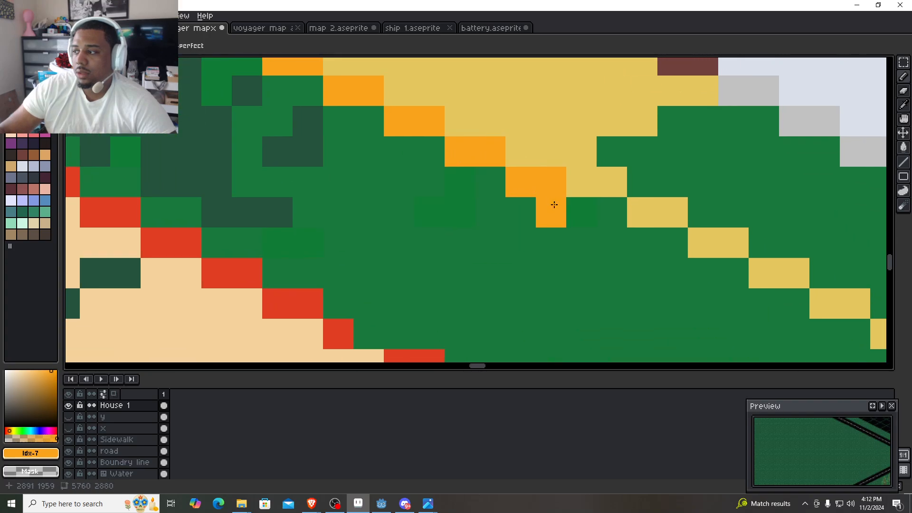
scroll(553, 204, down, 4)
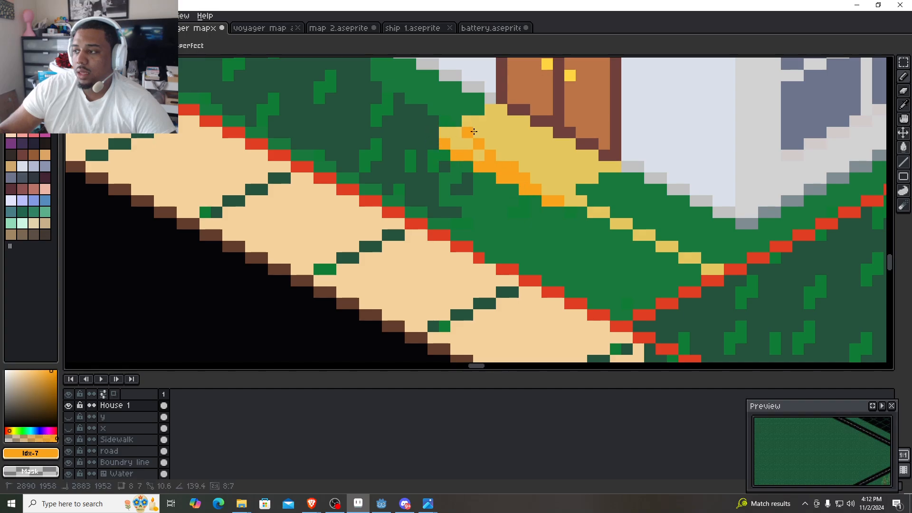
- With #e5c75e, extend a stepped diagonal from the orange edge's left end towards the sidewalk and draw a line about 22 by 13 pixels parallel to it
alt+click(490, 137)
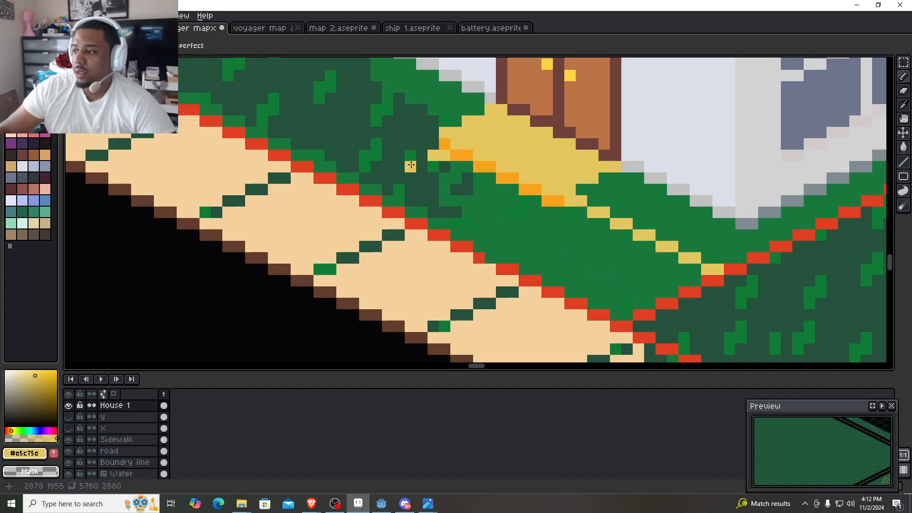
click(442, 167)
shift+click(561, 214)
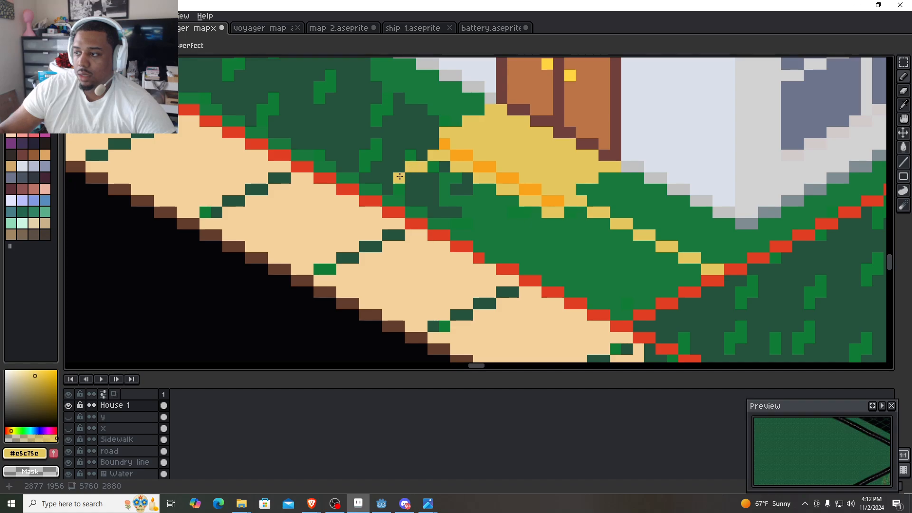
drag(584, 283, 525, 245)
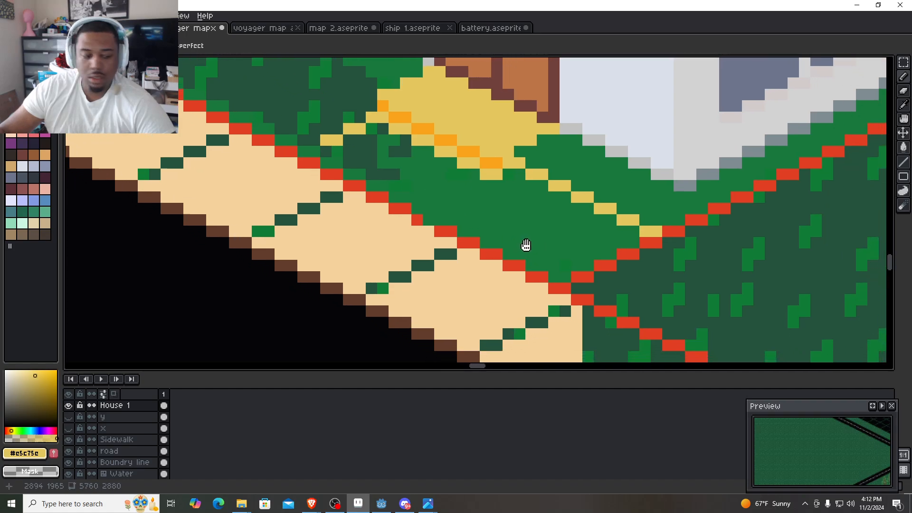
shift+click(575, 269)
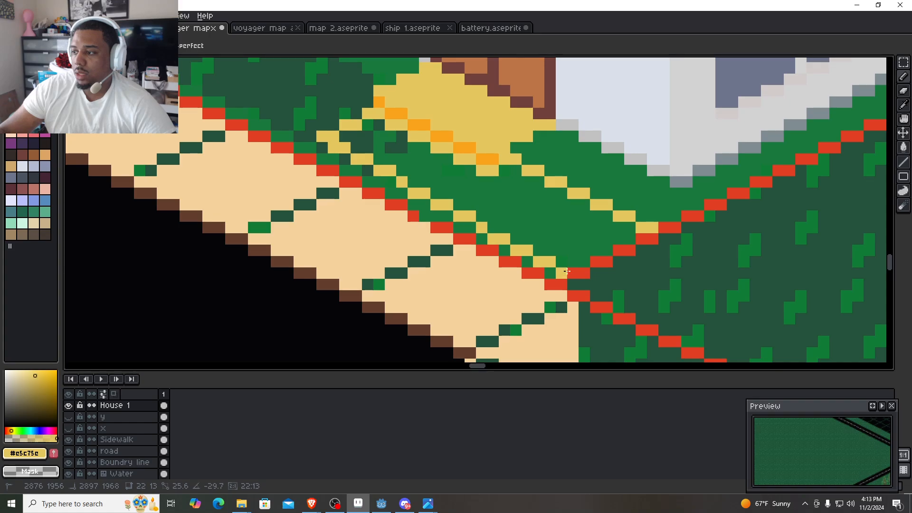
drag(581, 263, 579, 262)
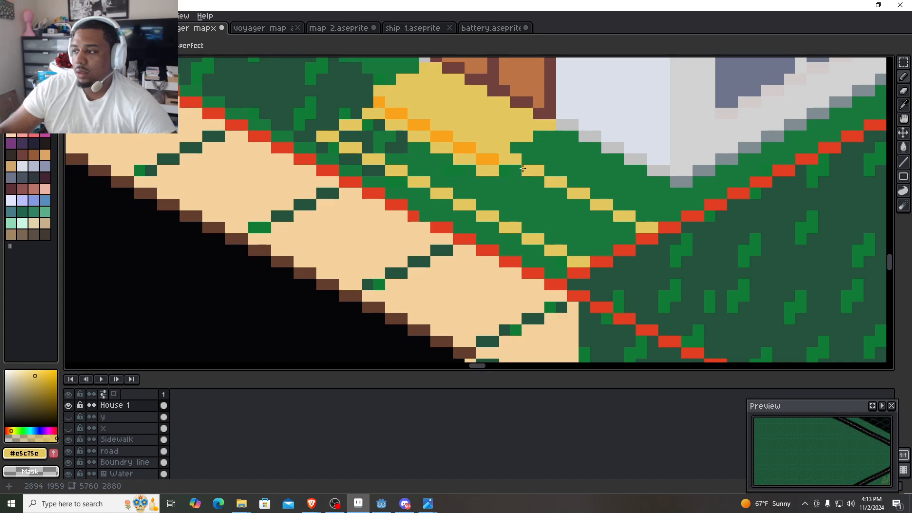
- Erase the old yellow line from the landing to the red boundary and redraw it in #e5c75e lower down, from the orange edge's right end
drag(515, 163, 652, 228)
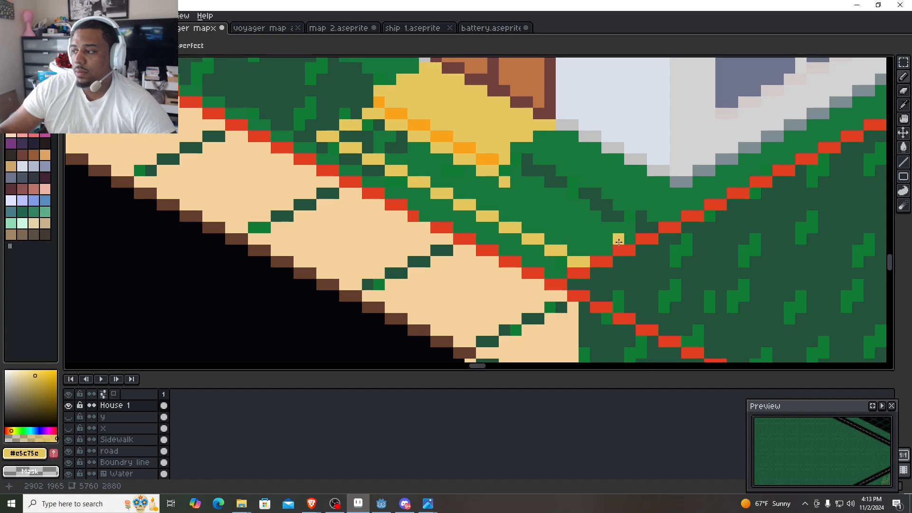
click(513, 183)
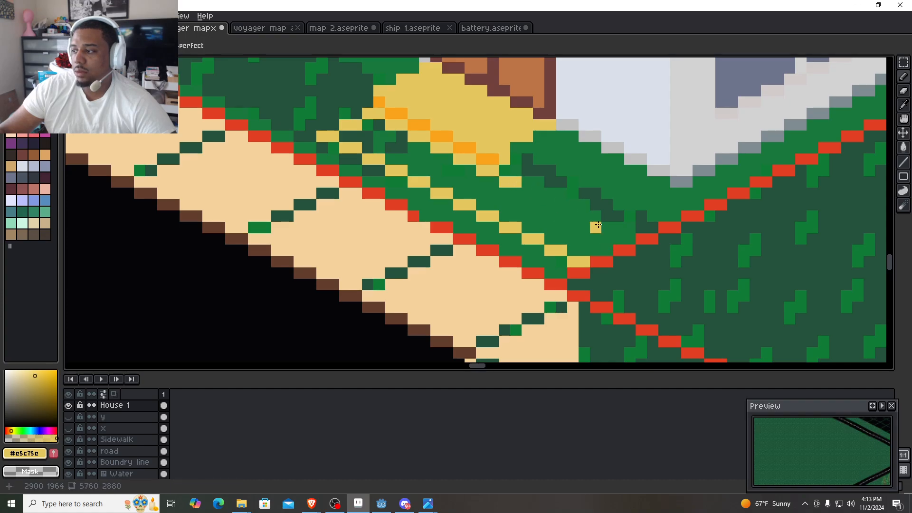
shift+click(628, 237)
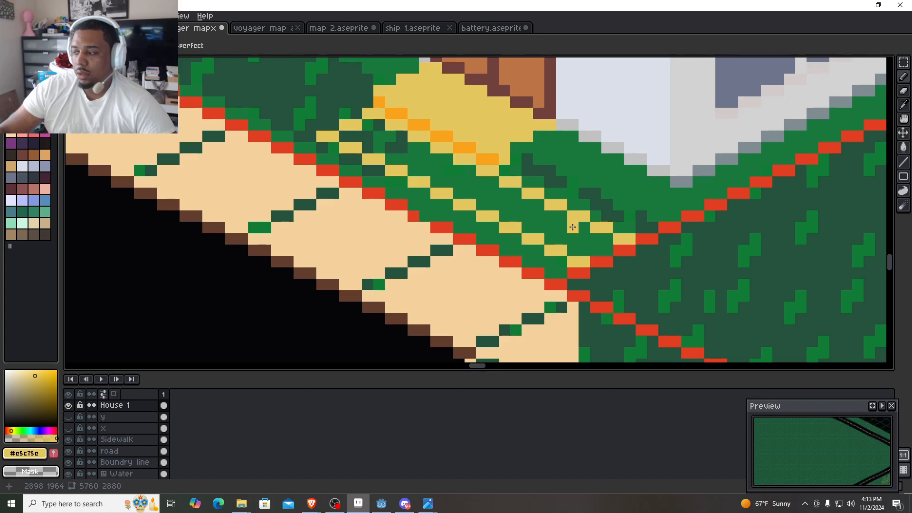
- Close the lower step's outline at the red boundary and fill its interior, including the leftover dark green patches, with #e5c75e
key(g)
key(b)
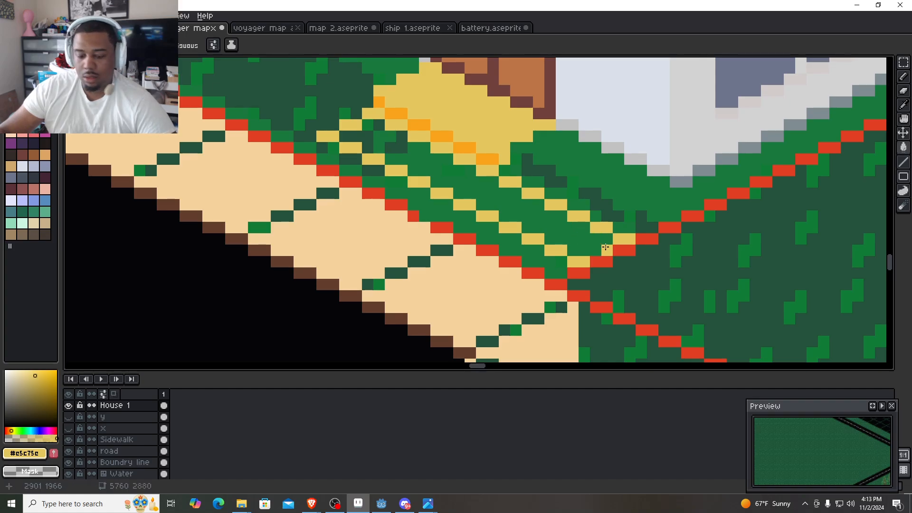
key(g)
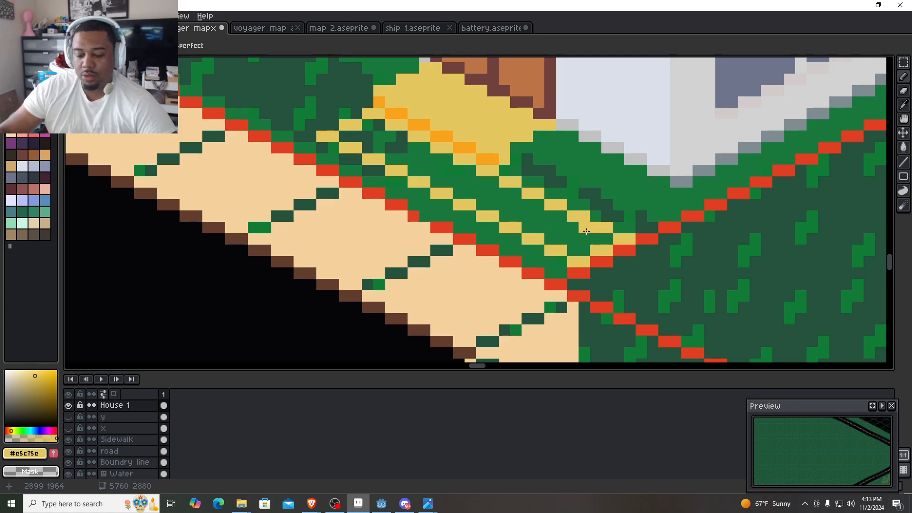
click(570, 230)
click(448, 166)
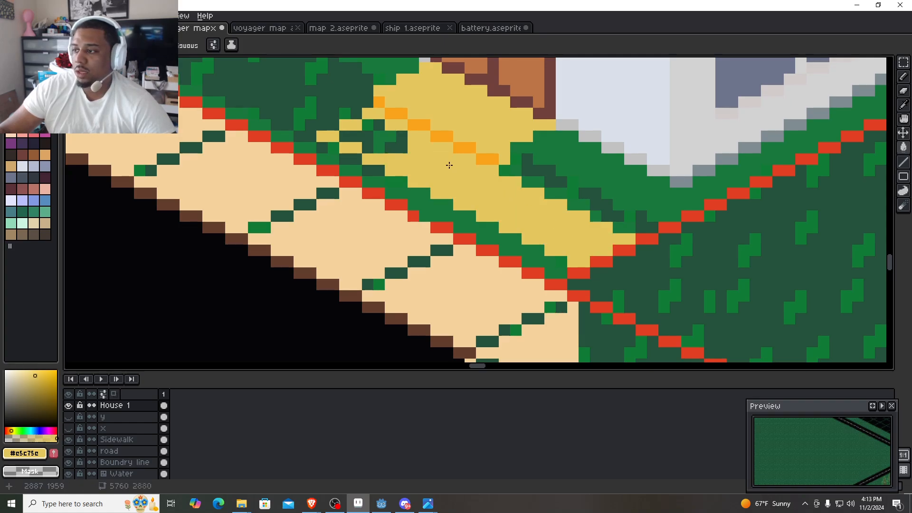
drag(378, 127, 368, 134)
click(392, 137)
click(395, 144)
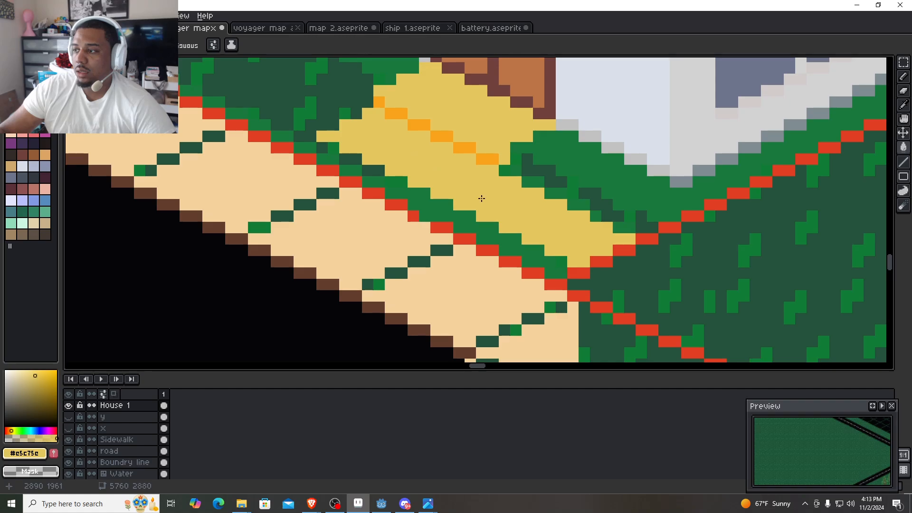
- Sample #f9a31b from the landing's edge and trace a matching stepped orange edge along the lower step's sidewalk side up to the red boundary
scroll(484, 201, down, 1)
scroll(446, 187, up, 2)
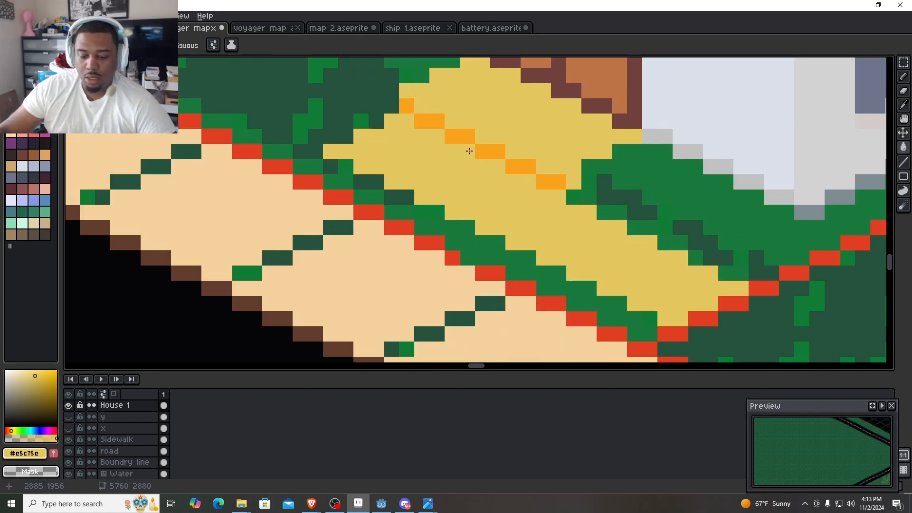
alt+click(494, 148)
click(330, 164)
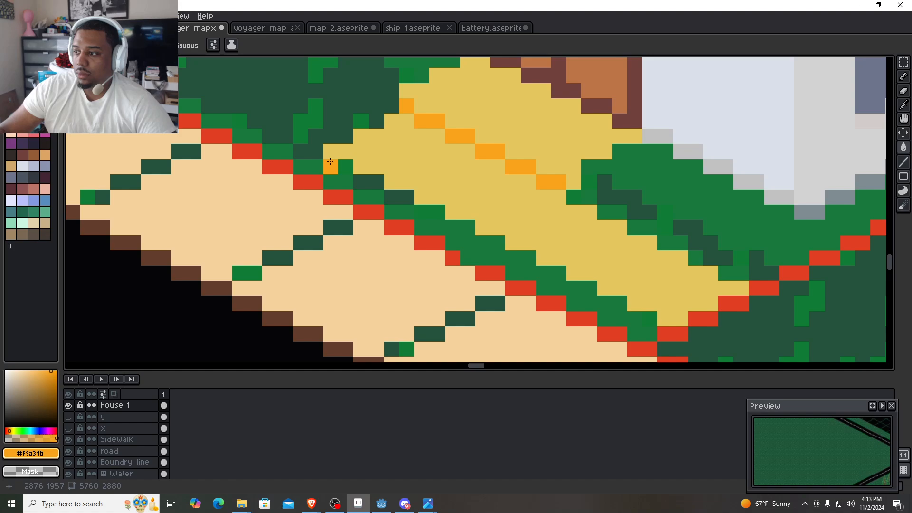
click(345, 166)
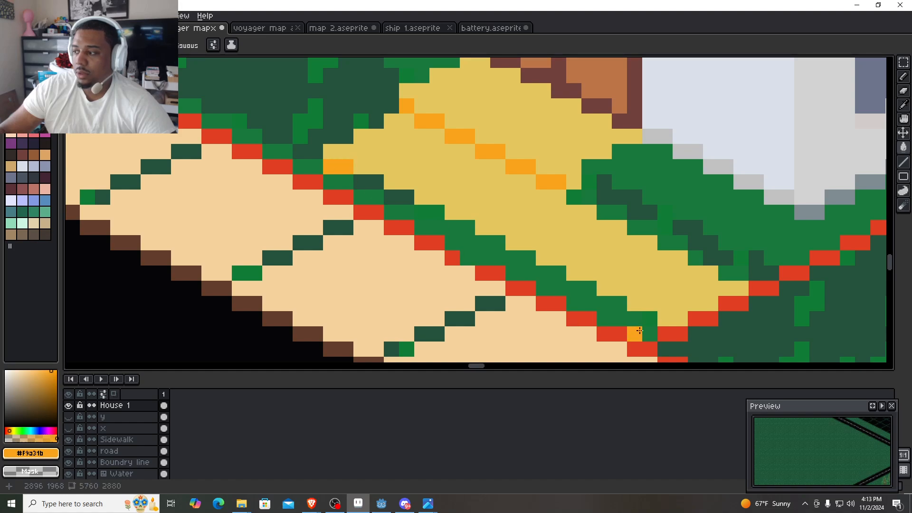
click(649, 318)
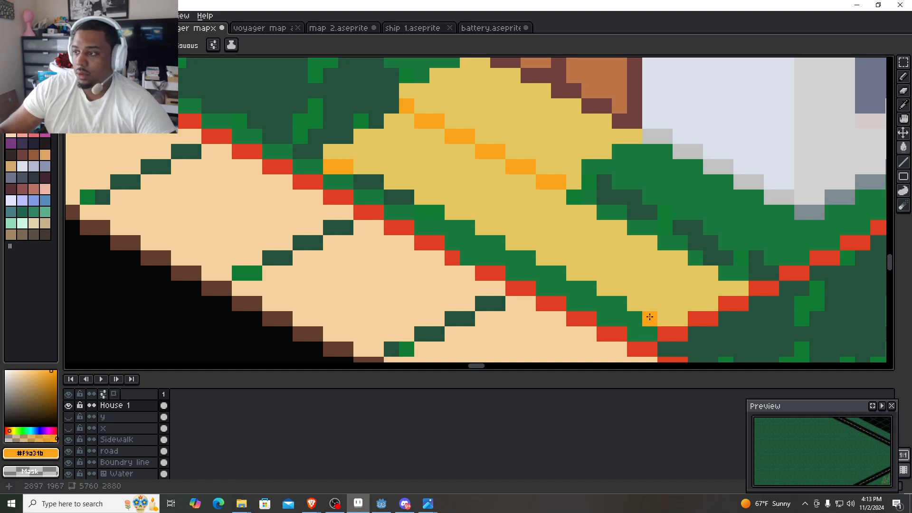
key(ctrl+z)
click(362, 184)
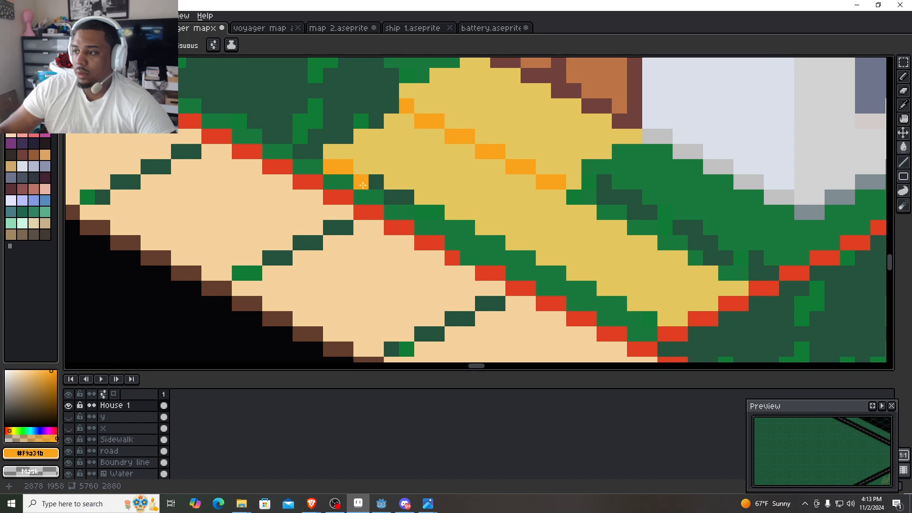
click(376, 182)
click(633, 309)
key(b)
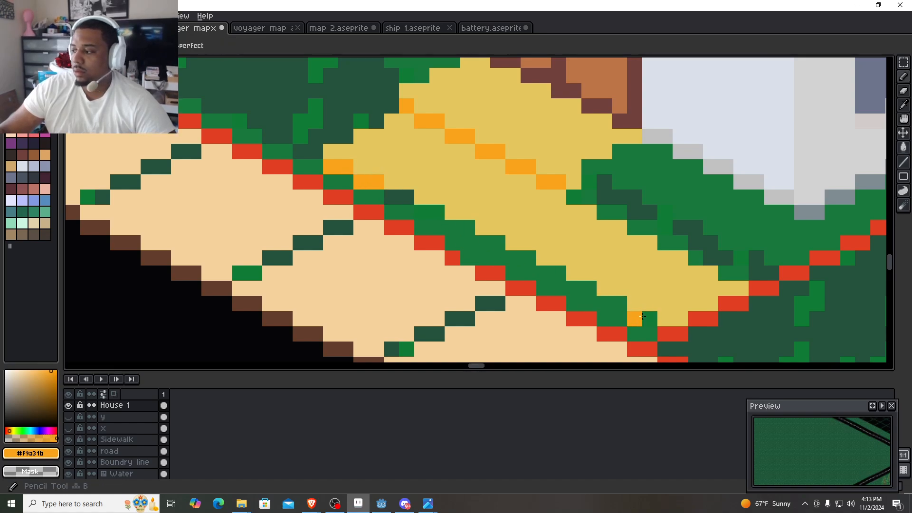
drag(680, 304, 635, 317)
key(ctrl+z)
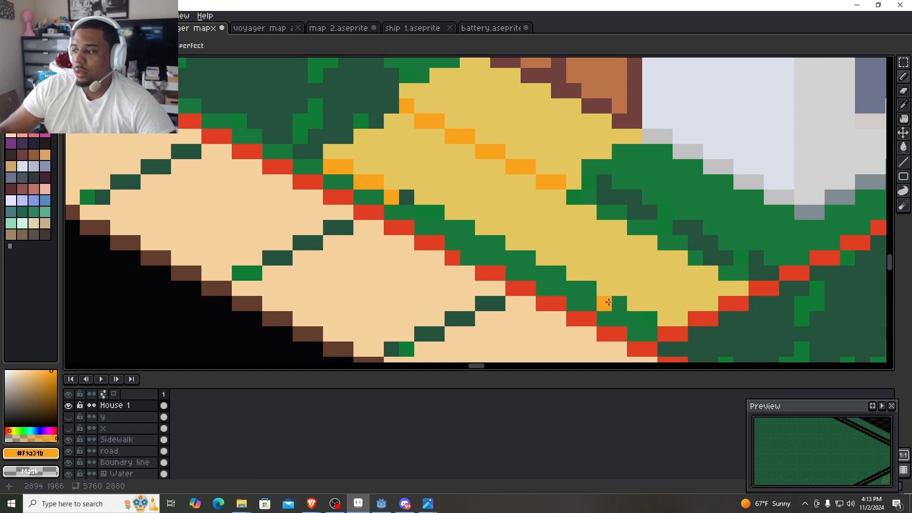
shift+click(643, 316)
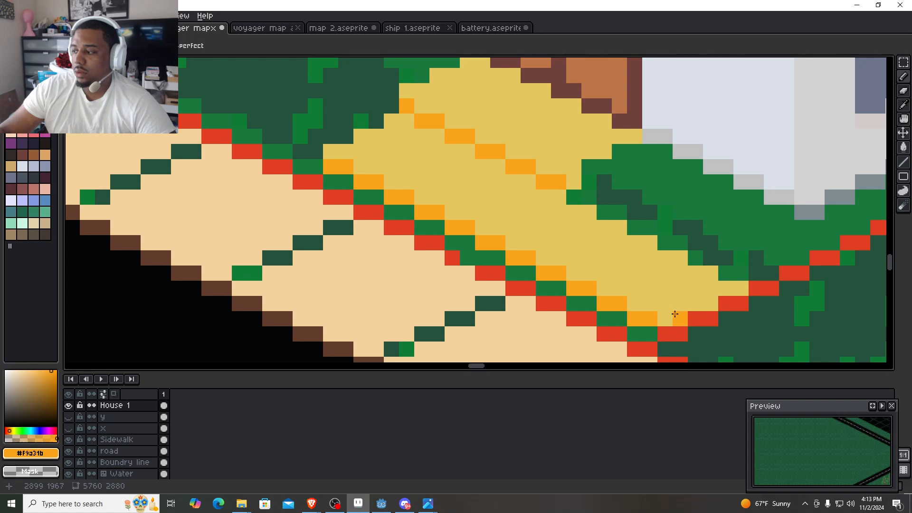
- Sample #e5c75e and try a straight line about 40 by 19 pixels across the adjoining lot, starting on its sidewalk-side boundary and running parallel to the shared one
scroll(693, 306, down, 7)
mouse_move(694, 307)
mouse_down()
mouse_move(561, 230)
mouse_move(525, 271)
mouse_up()
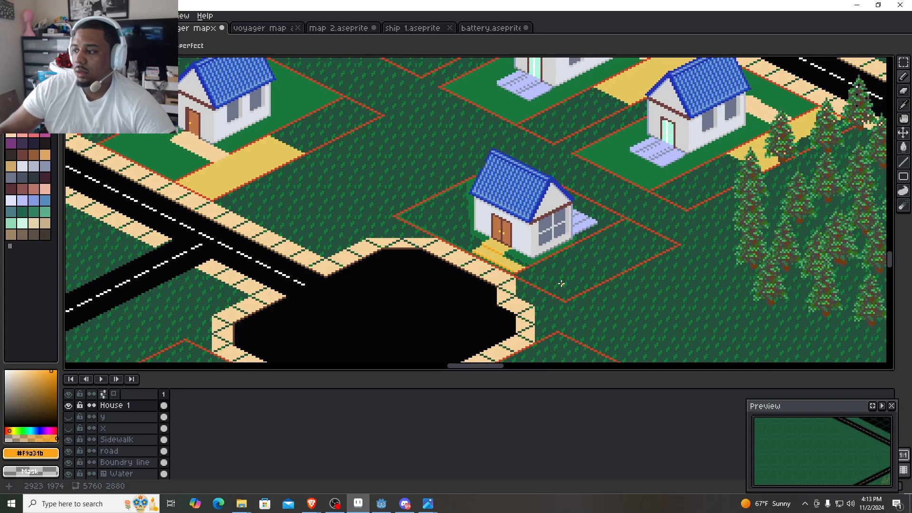
scroll(560, 285, up, 2)
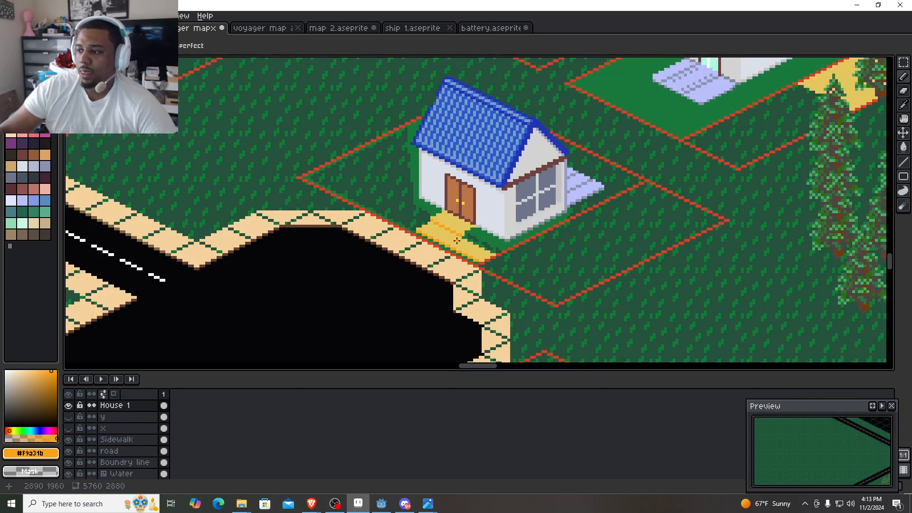
scroll(458, 242, down, 4)
key(i)
click(346, 184)
key(b)
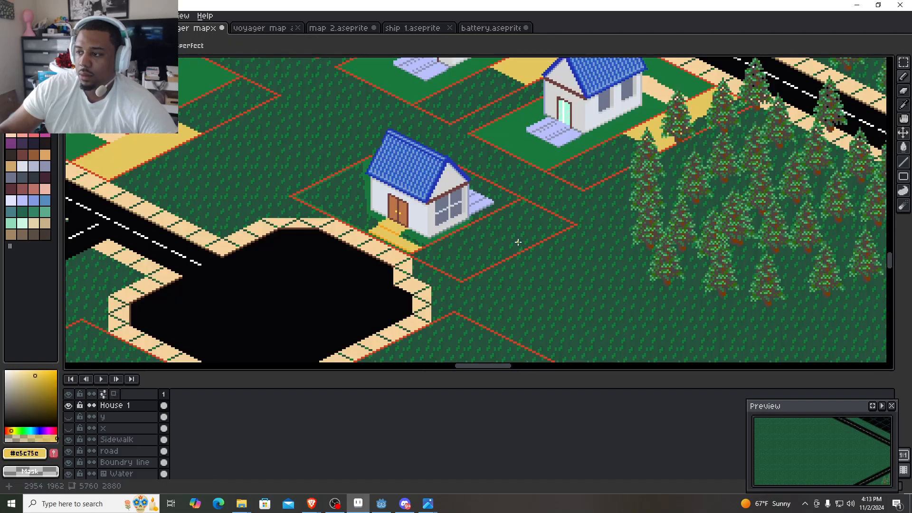
scroll(517, 243, up, 3)
drag(525, 269, 560, 301)
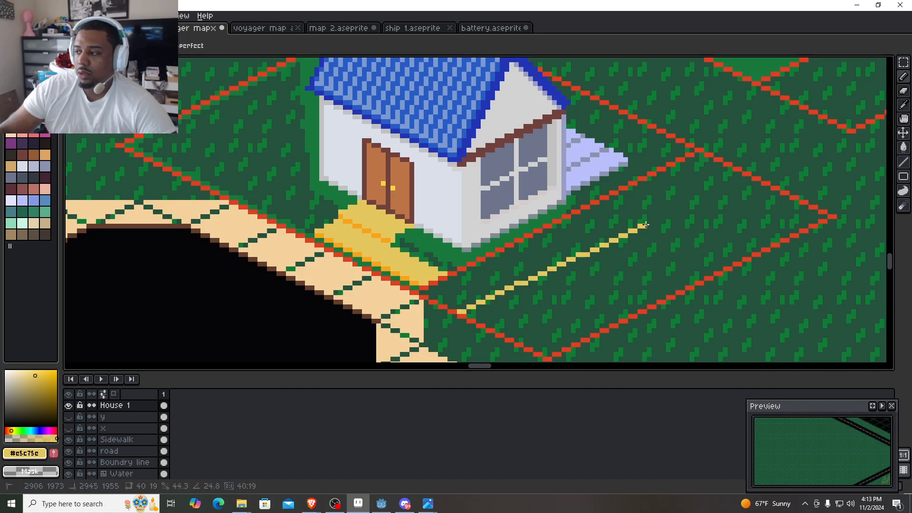
scroll(451, 308, up, 2)
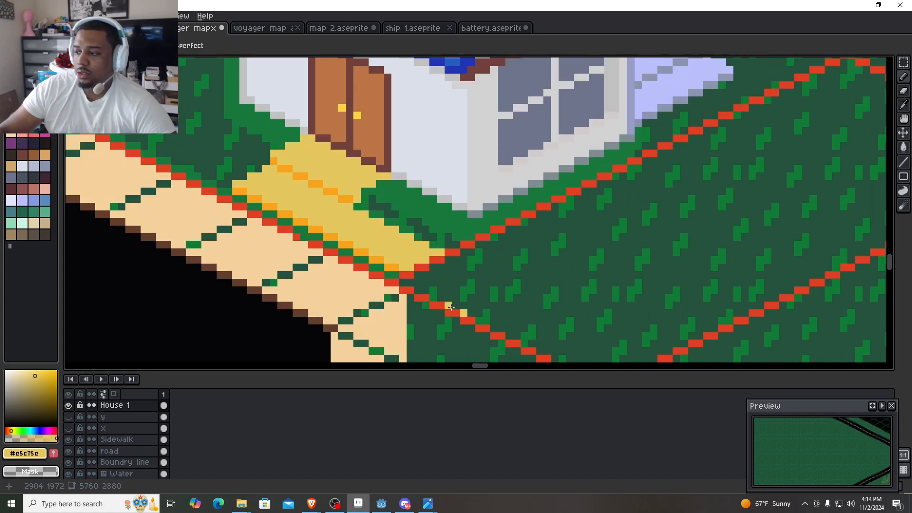
scroll(451, 308, down, 6)
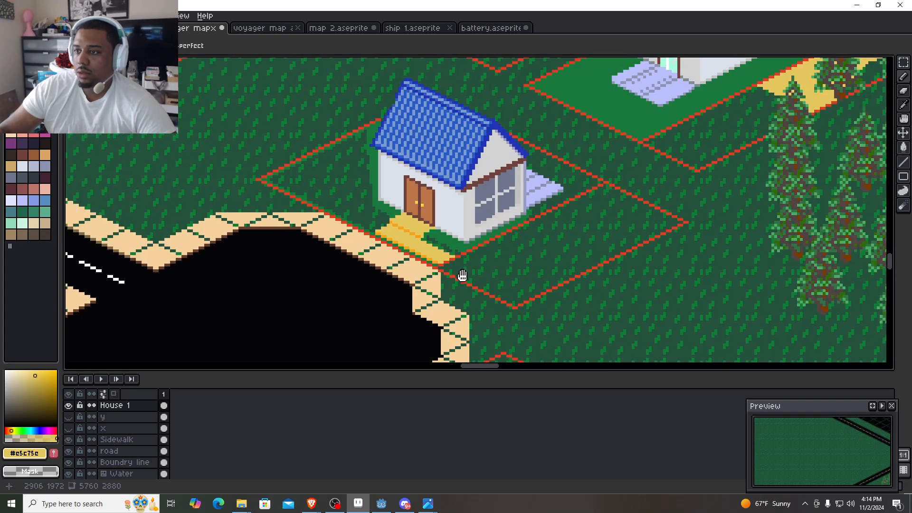
drag(458, 275, 731, 234)
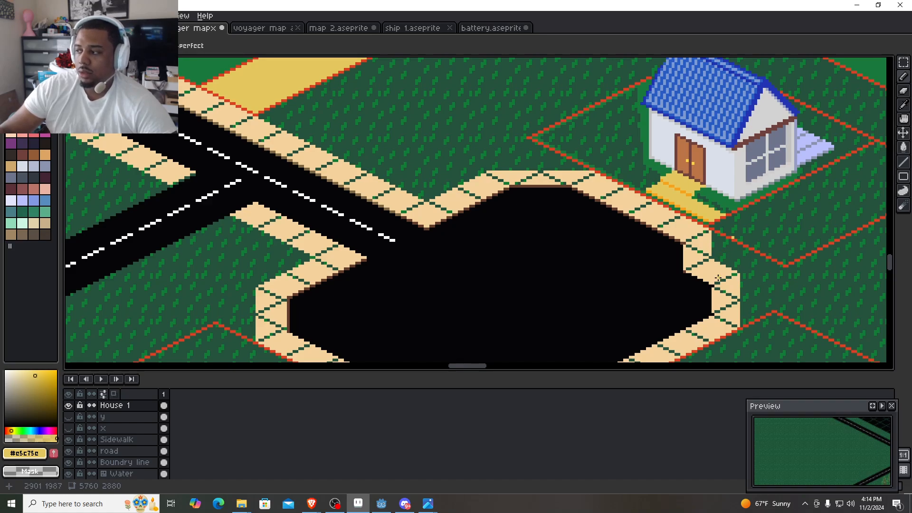
scroll(745, 242, up, 1)
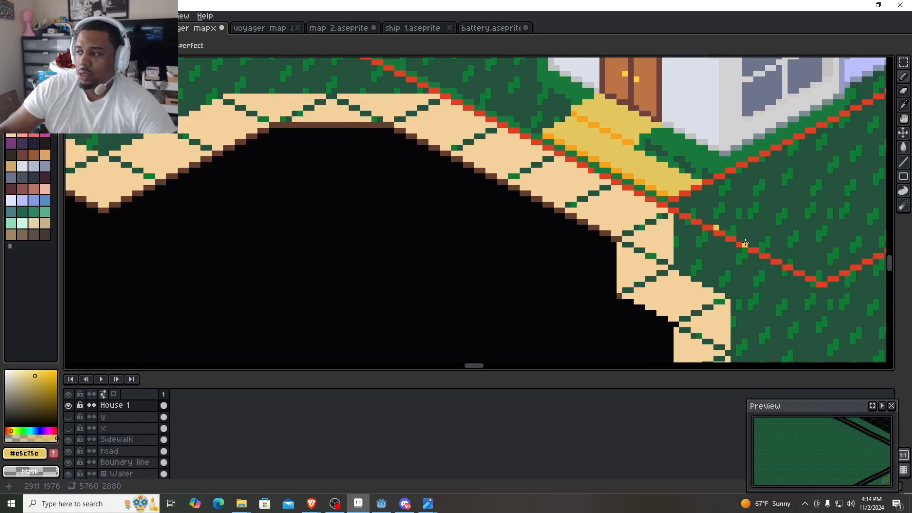
drag(744, 241, 540, 310)
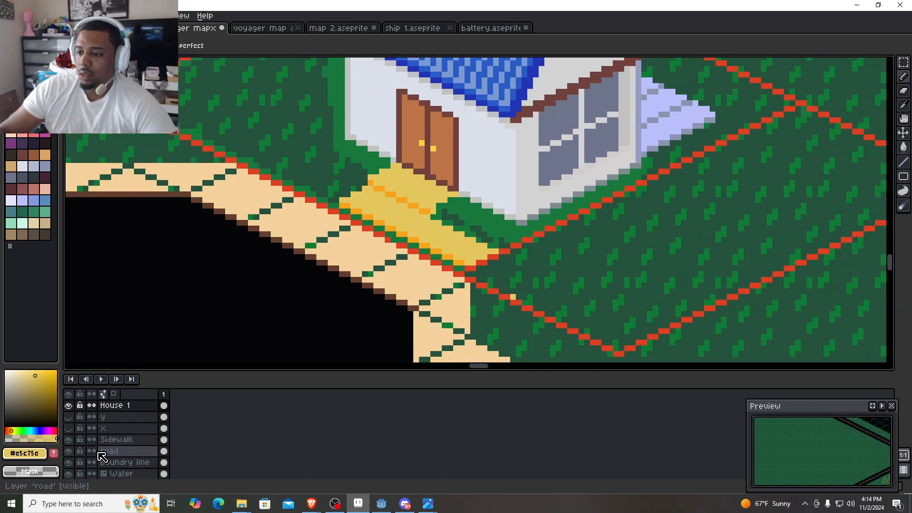
- On the Boundry line layer, build a combined selection about 167 by 82 pixels around the new house's lot outline and the adjoining one
click(135, 462)
scroll(497, 276, down, 2)
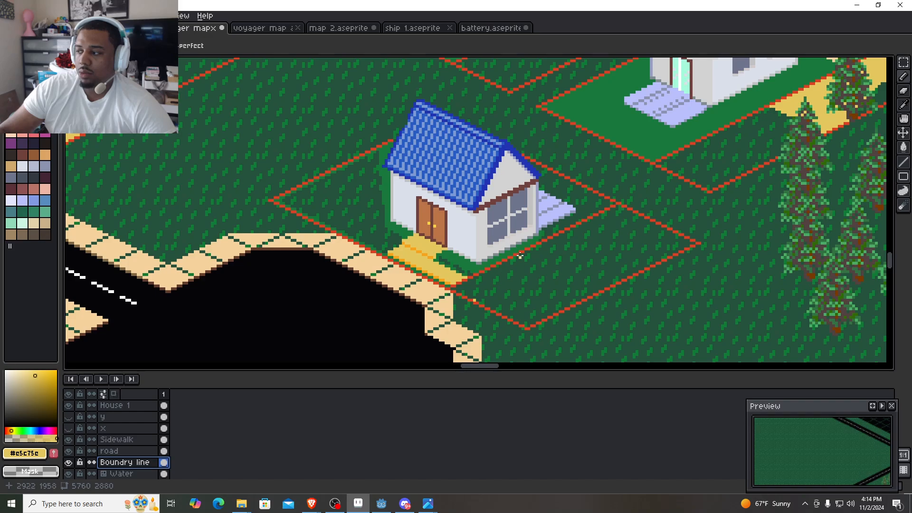
drag(519, 255, 519, 218)
key(m)
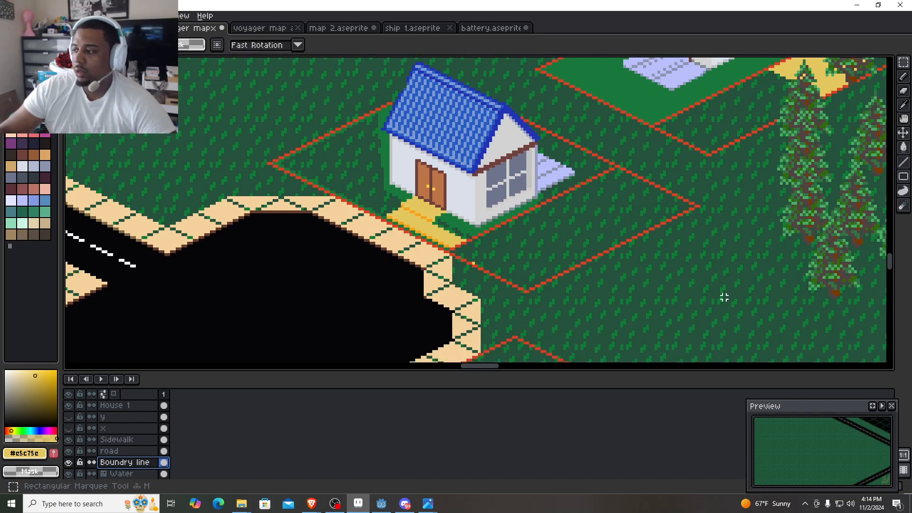
drag(716, 298, 542, 169)
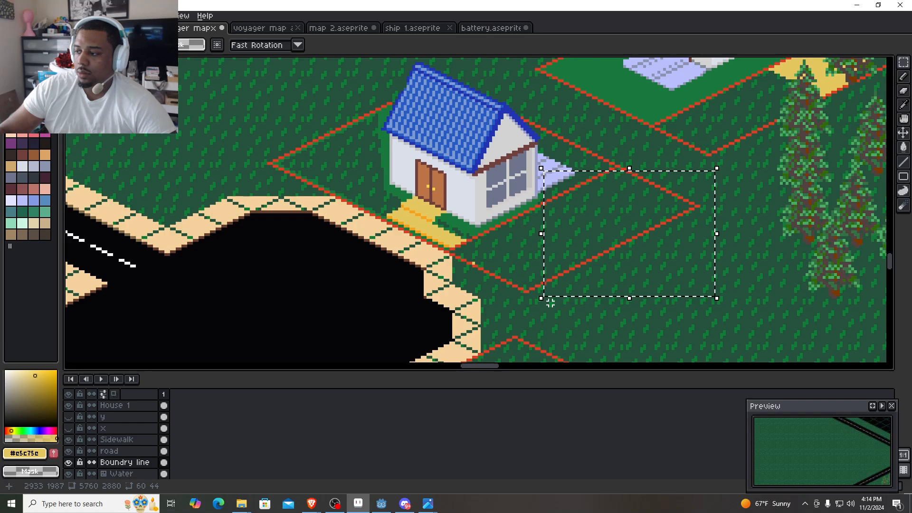
drag(547, 304, 356, 165)
drag(374, 211, 237, 100)
drag(454, 178, 342, 72)
drag(555, 187, 394, 79)
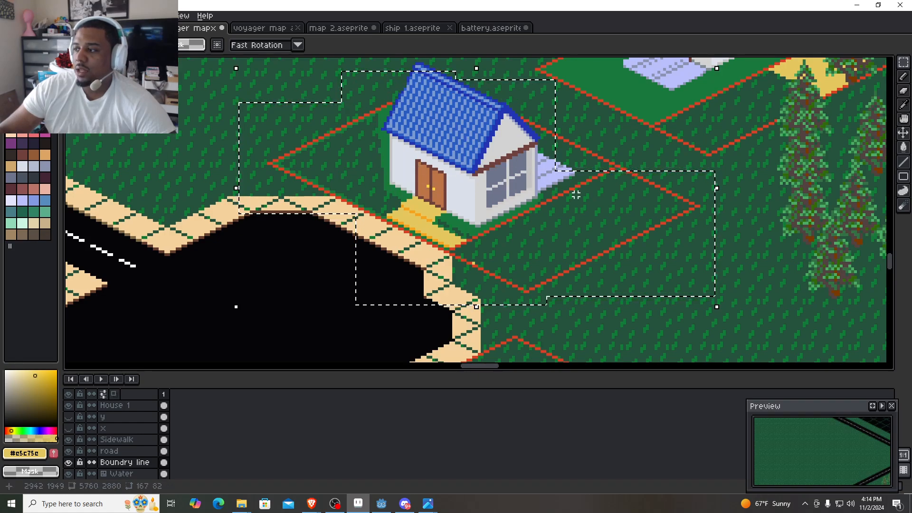
drag(580, 204, 524, 119)
drag(633, 207, 559, 138)
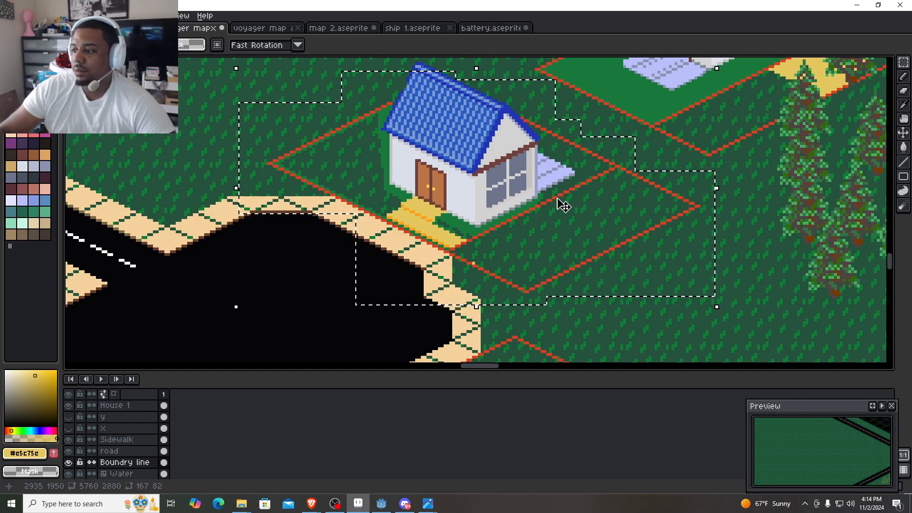
- Move the selected red lot outlines to position 2819, 1912 so the shared boundary meets the sidewalk's outer edge
drag(537, 220, 519, 242)
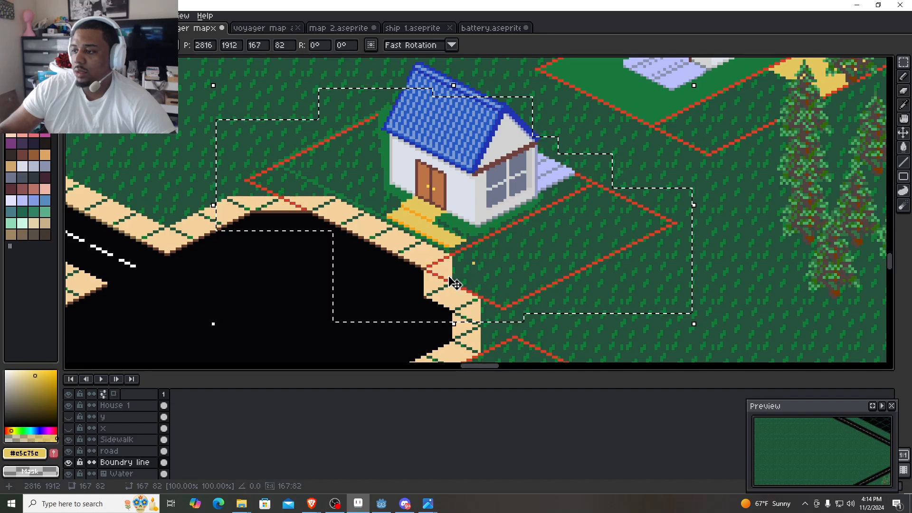
drag(445, 276, 455, 253)
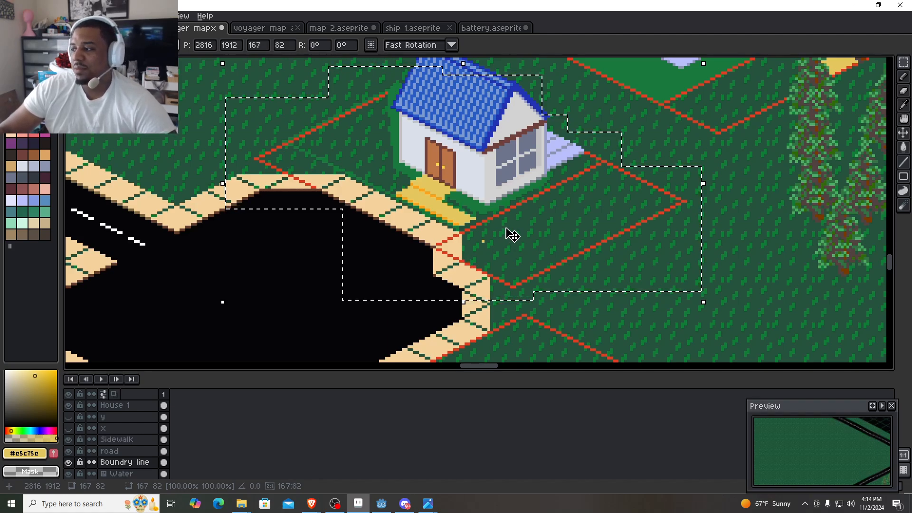
drag(508, 232, 519, 248)
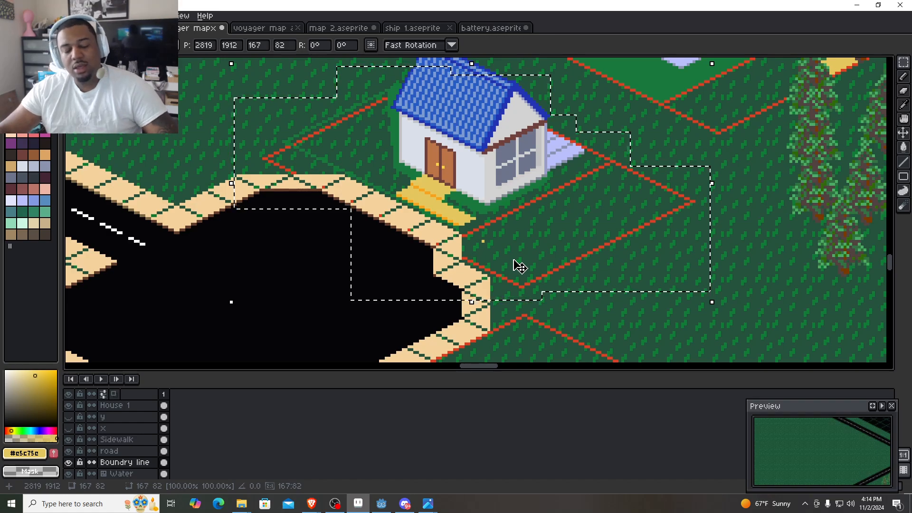
scroll(484, 253, up, 2)
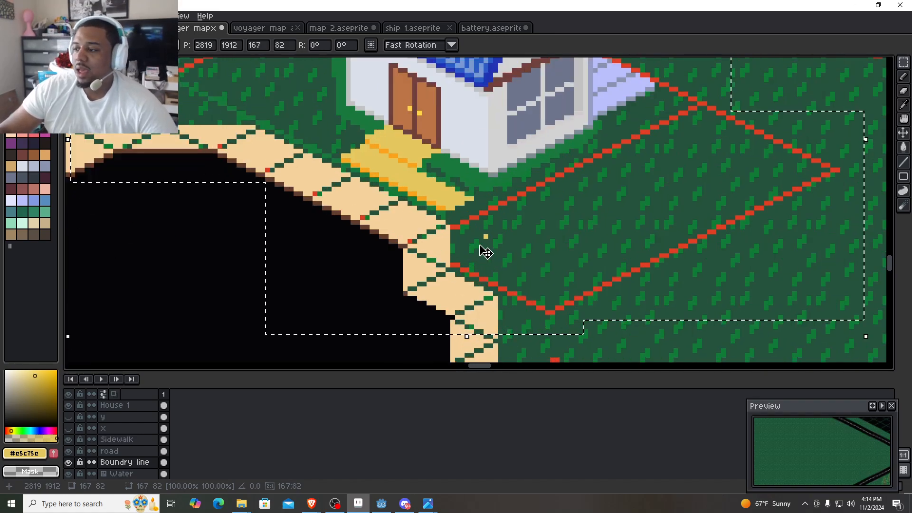
scroll(525, 208, up, 1)
drag(526, 209, 478, 298)
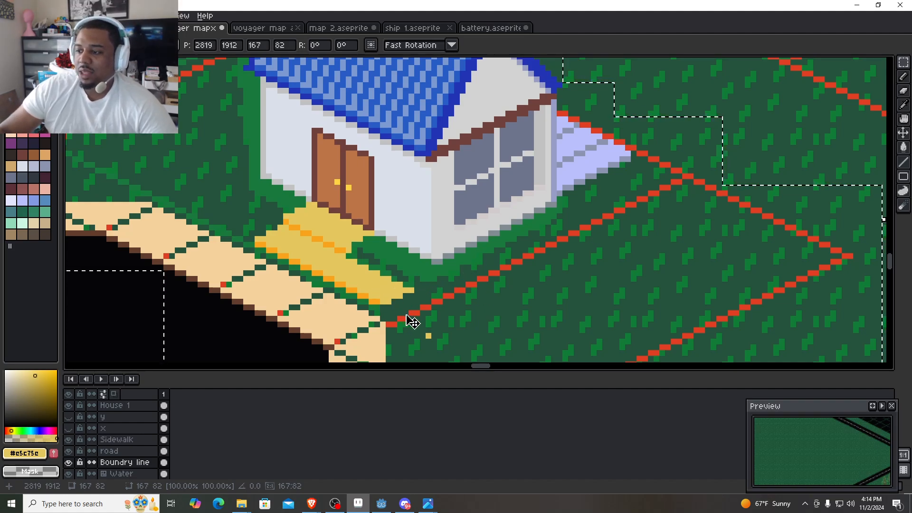
drag(453, 304, 452, 253)
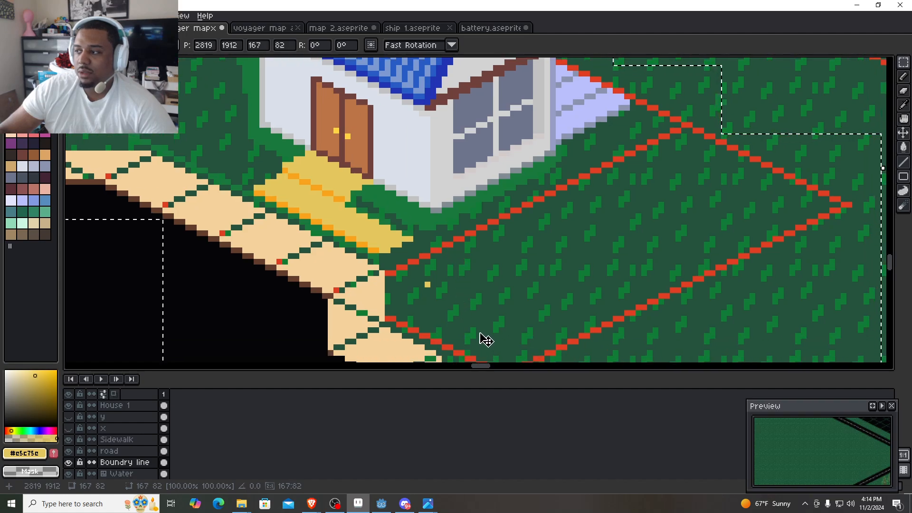
scroll(474, 337, down, 1)
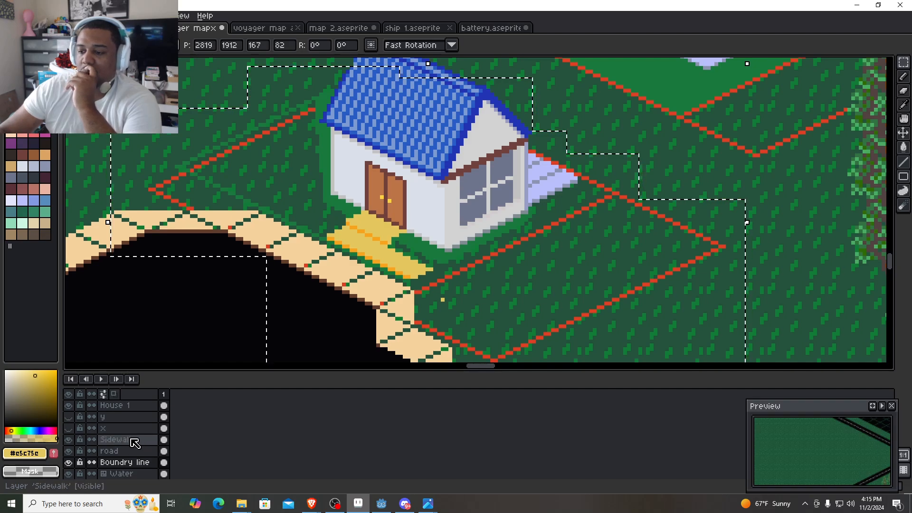
- Switch to the House 1 layer, try moving its artwork within the existing selection to 2817, 1906, undo the move and clear the selection
click(133, 406)
scroll(388, 308, down, 1)
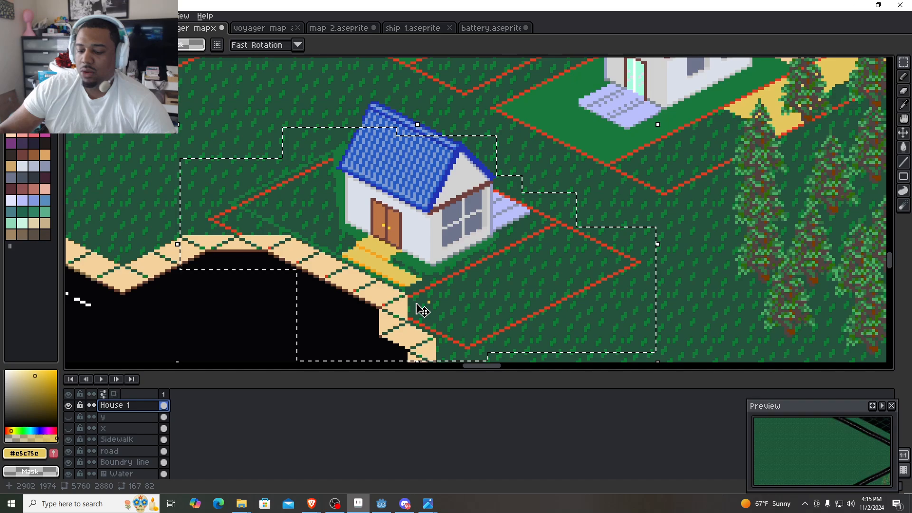
drag(511, 283, 508, 269)
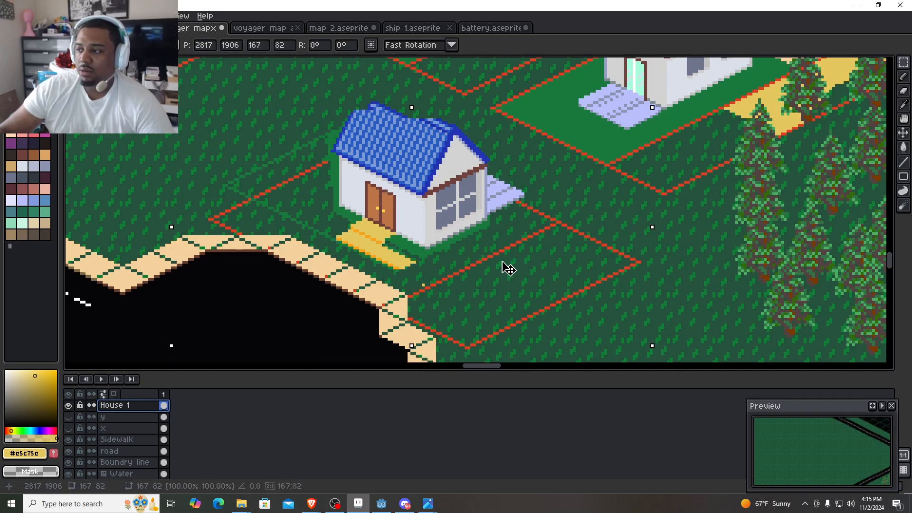
key(shift+z)
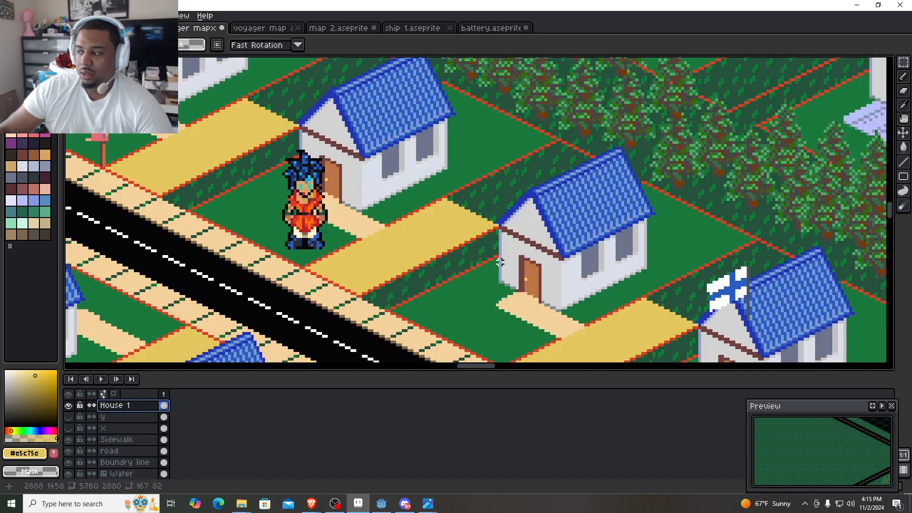
scroll(500, 259, down, 6)
scroll(447, 235, up, 4)
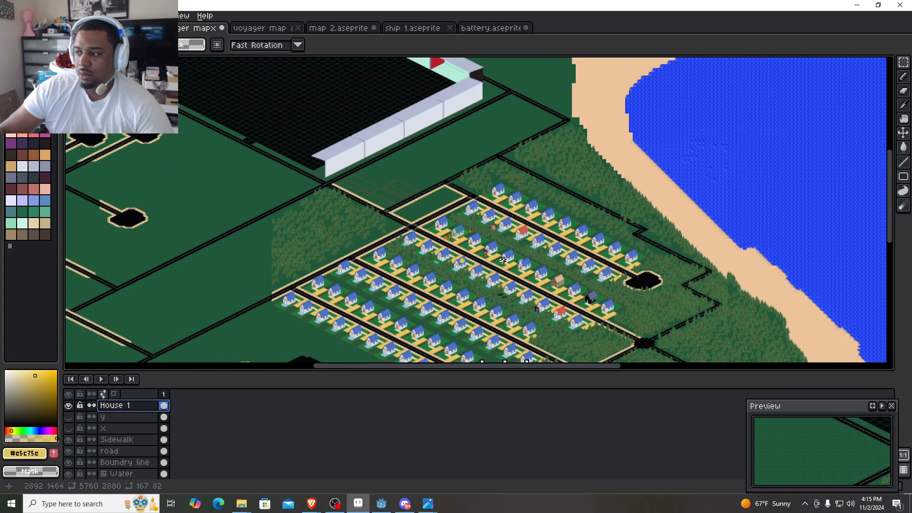
scroll(447, 232, up, 3)
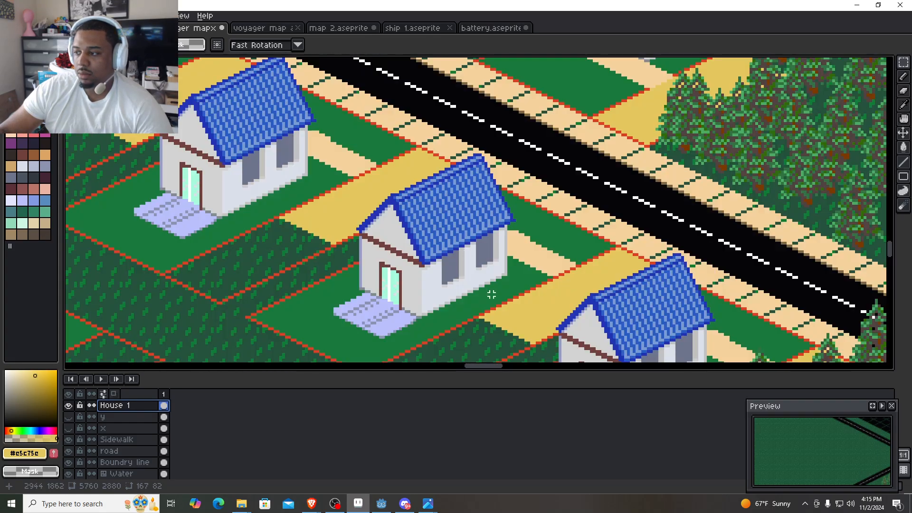
scroll(481, 283, down, 2)
scroll(468, 305, up, 3)
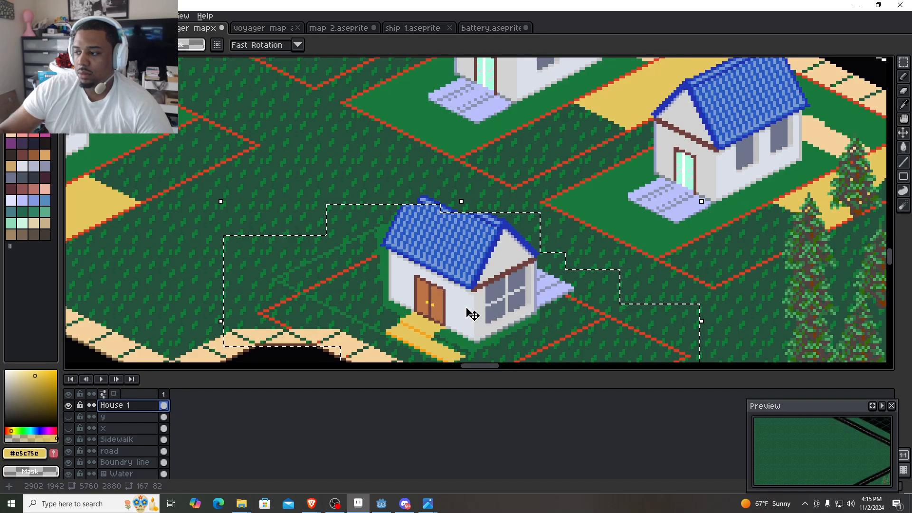
scroll(472, 321, down, 1)
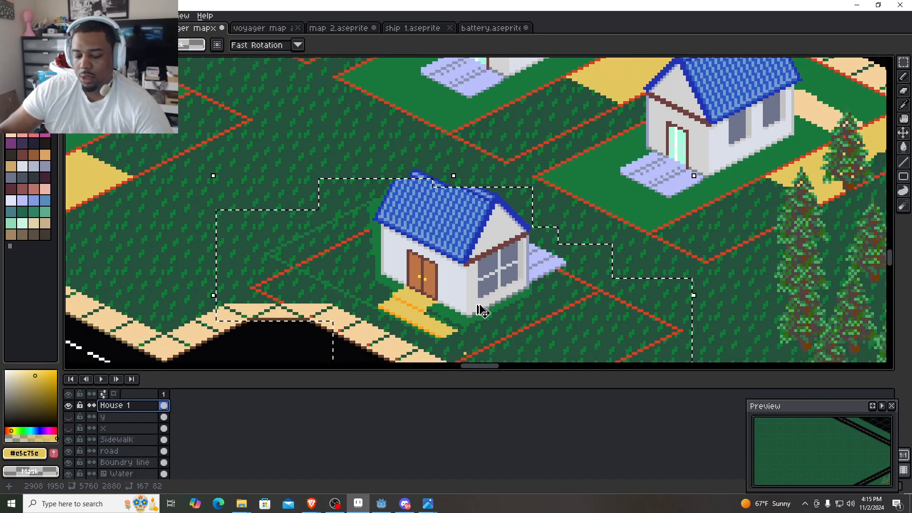
key(ctrl+z)
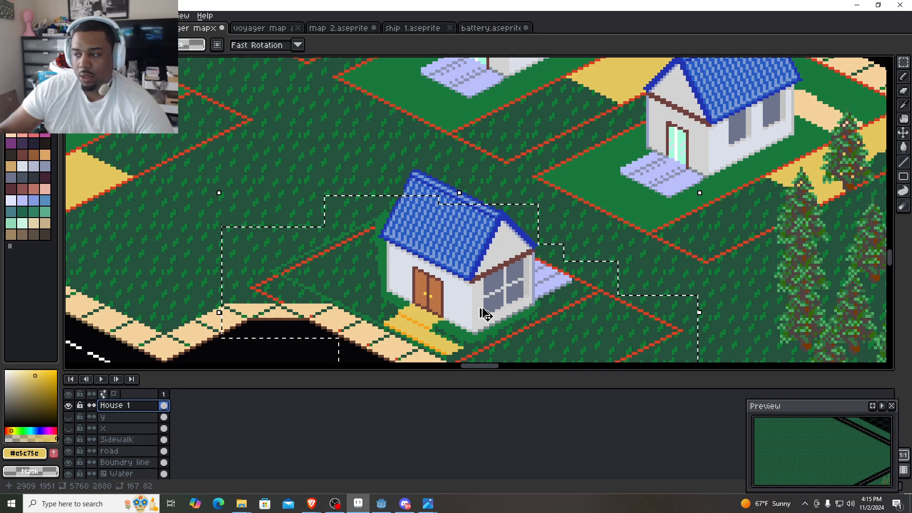
key(ctrl+d)
- Select the whole house with its roof and entrance steps, about 106 by 74 pixels, move it to position 2847, 1896, and deselect
mouse_move(486, 316)
mouse_down()
mouse_move(458, 289)
mouse_move(481, 289)
mouse_up()
mouse_move(549, 317)
mouse_down()
mouse_move(504, 294)
mouse_move(283, 118)
mouse_move(249, 151)
mouse_up()
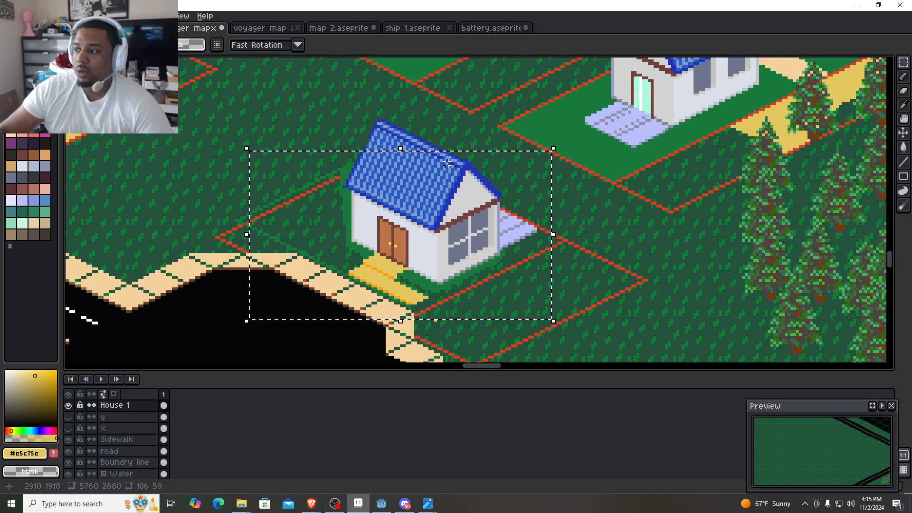
drag(447, 163, 326, 108)
drag(404, 257, 421, 247)
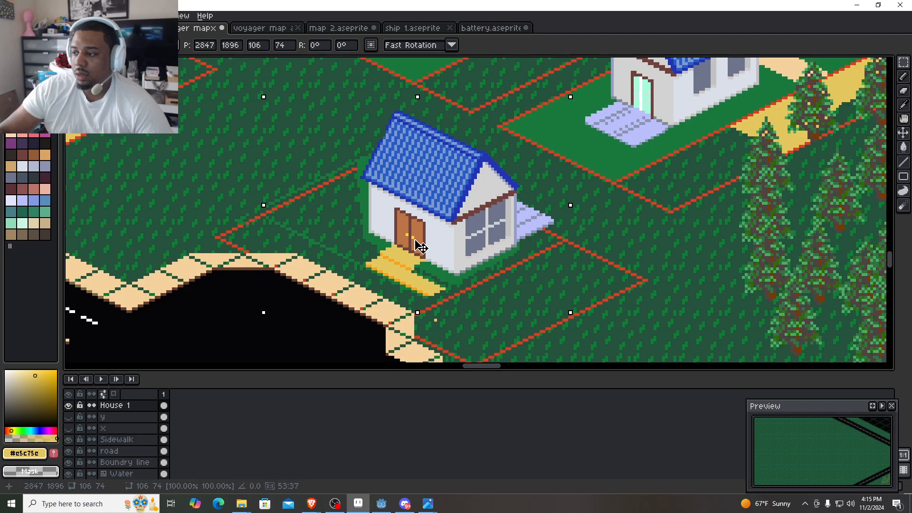
drag(421, 247, 421, 247)
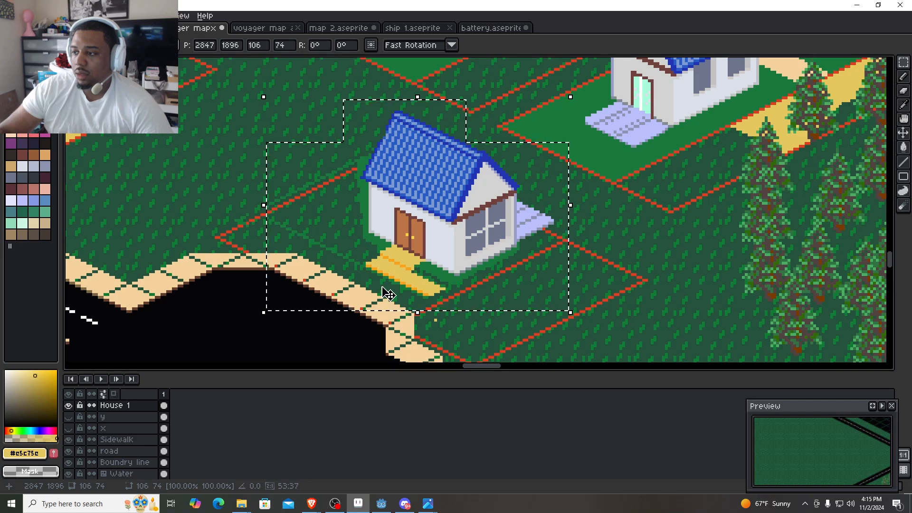
scroll(386, 292, up, 1)
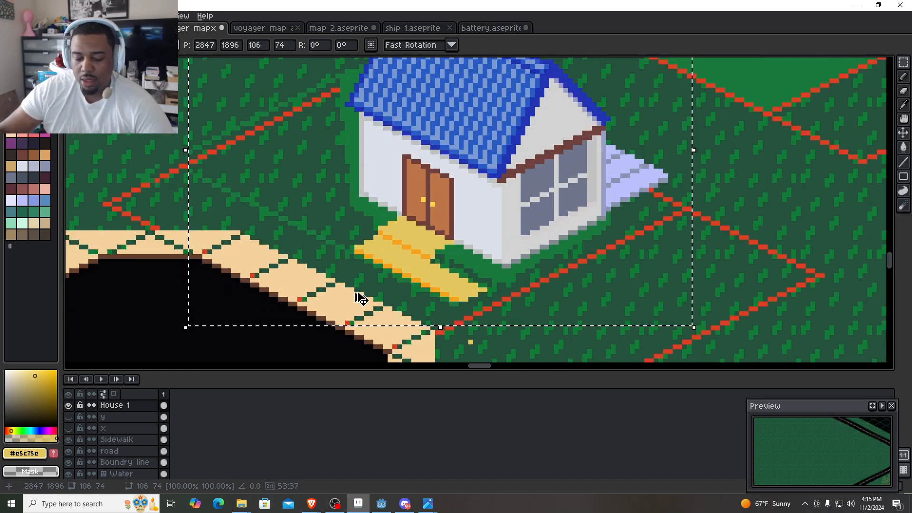
key(ctrl+d)
- Switch to the Pencil tool and sample the lawn green #1a7a3c from the grass of a finished neighbouring lot
key(b)
scroll(418, 301, up, 2)
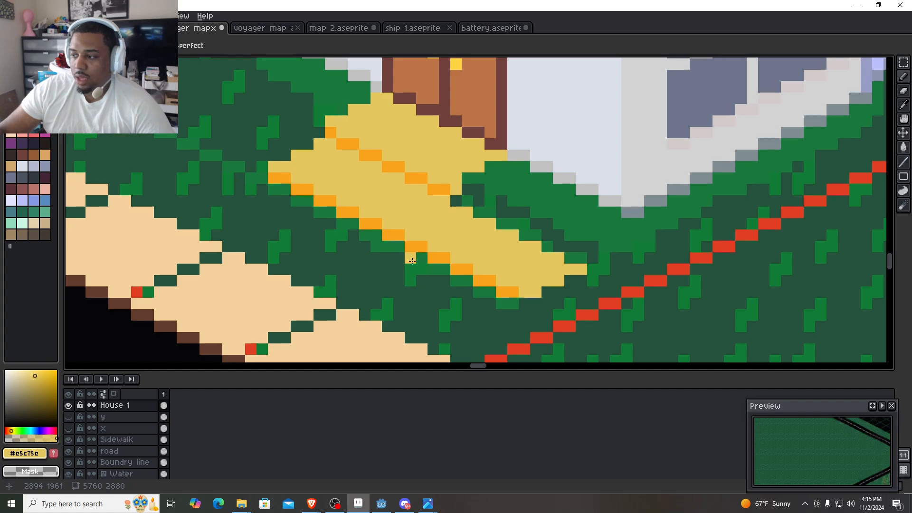
alt+click(430, 265)
scroll(423, 265, down, 3)
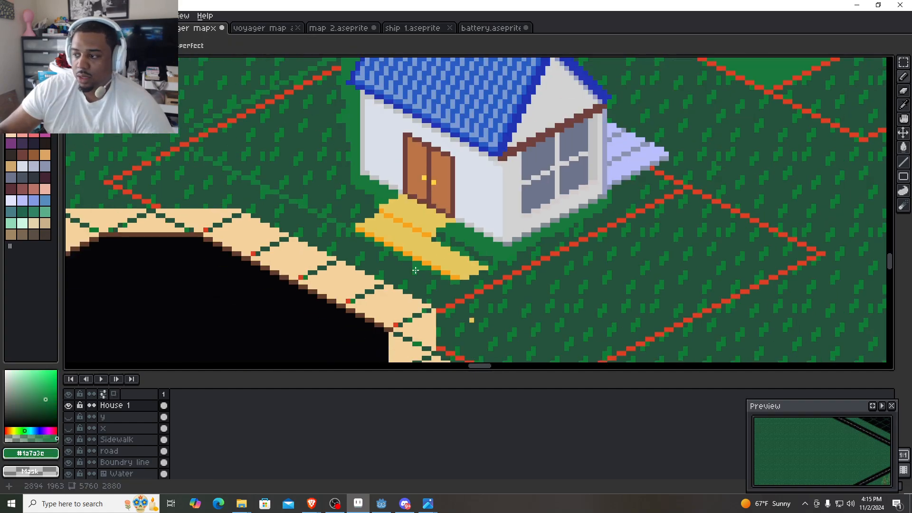
drag(248, 233, 565, 242)
scroll(565, 242, down, 4)
scroll(149, 190, up, 3)
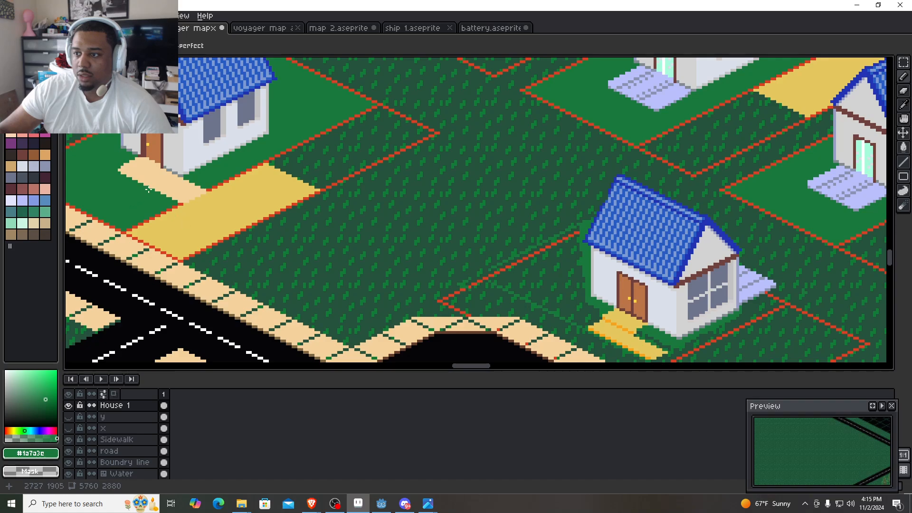
alt+click(136, 194)
drag(691, 299, 519, 187)
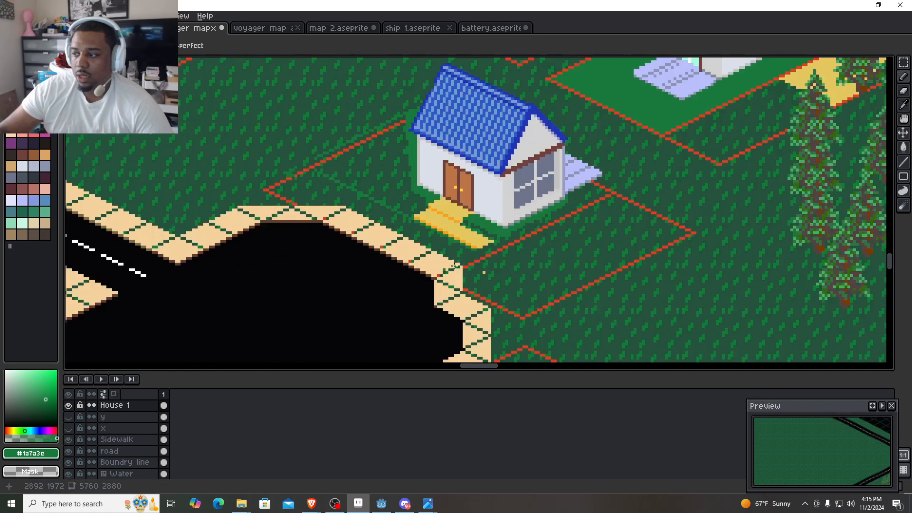
- Clear the leftover light green line running alongside the lot's rear red boundary, from near the sidewalk corner up to the roof
scroll(477, 256, up, 2)
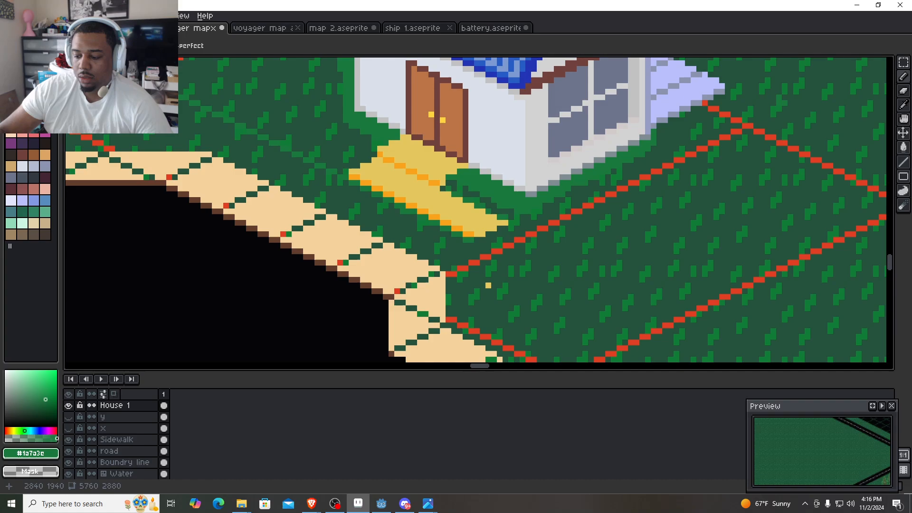
shift+click(443, 268)
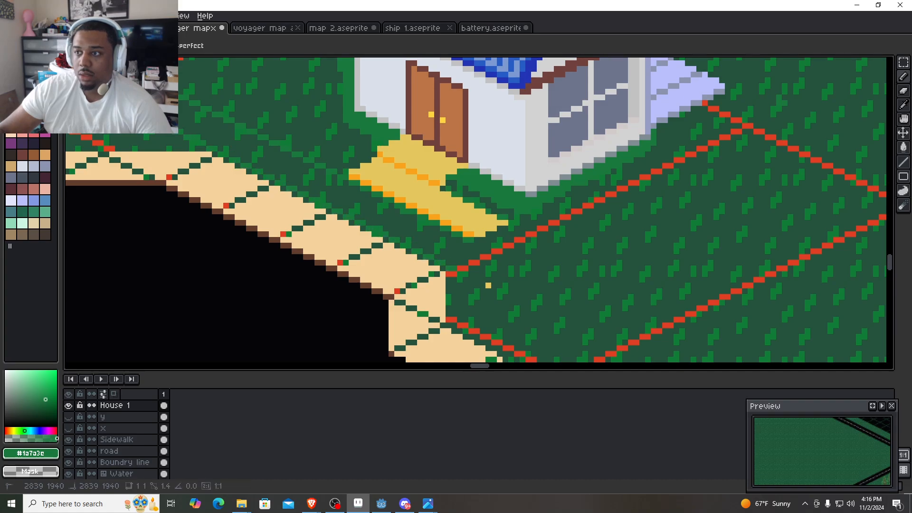
scroll(221, 131, up, 3)
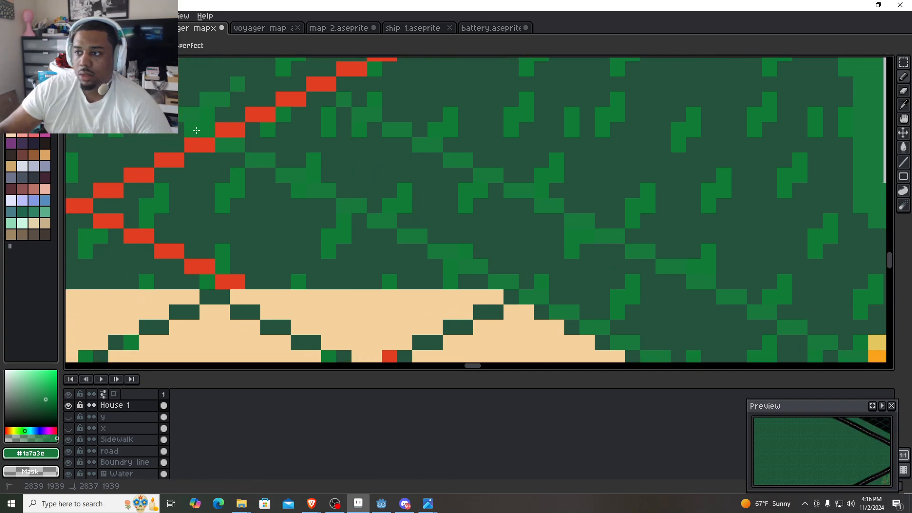
scroll(209, 102, down, 3)
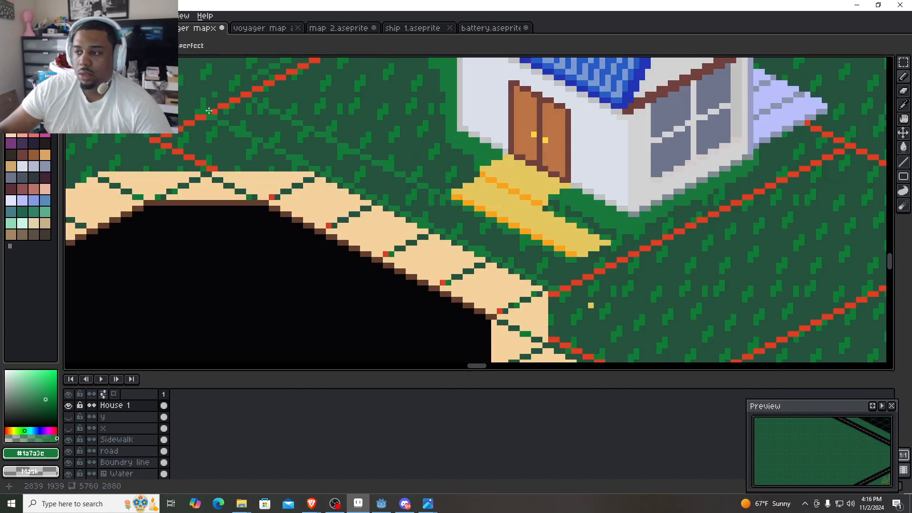
drag(302, 143, 248, 194)
scroll(247, 193, down, 2)
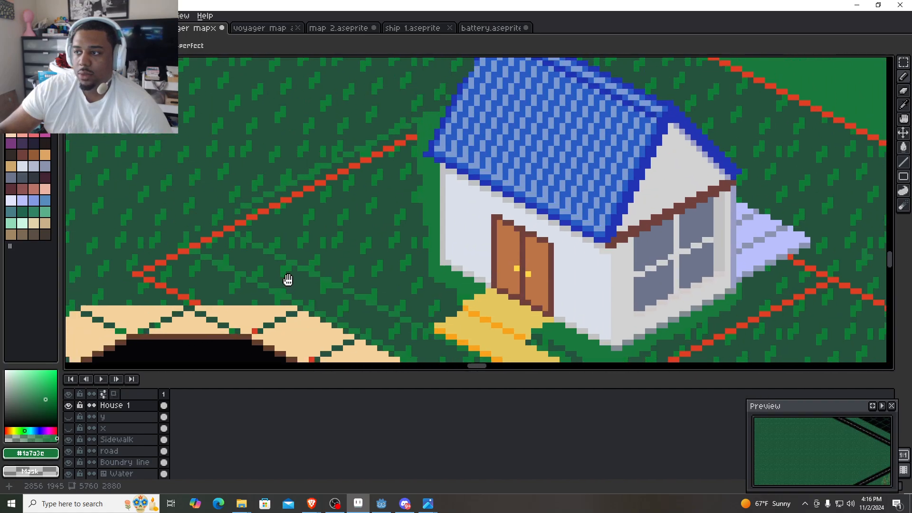
scroll(286, 214, up, 3)
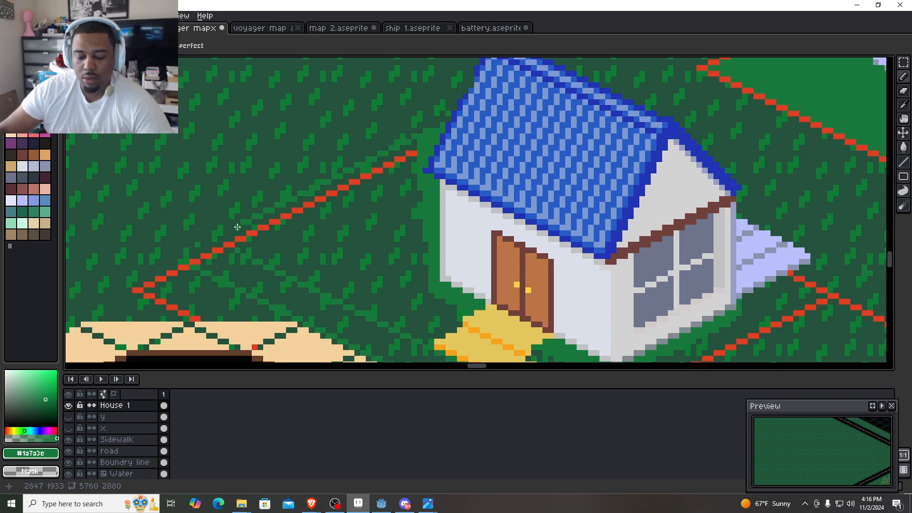
scroll(249, 229, down, 8)
mouse_move(249, 204)
mouse_down()
mouse_move(348, 172)
mouse_move(408, 131)
mouse_up()
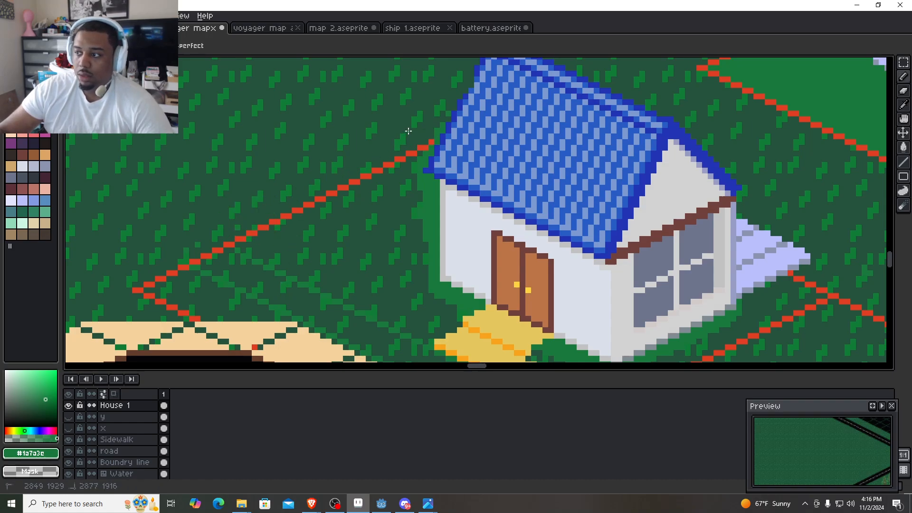
- Undo the last rear-boundary stroke, shrink the pencil brush and draw a thin green line about 56 by 30 pixels along the lot's sidewalk edge
key(ctrl+z)
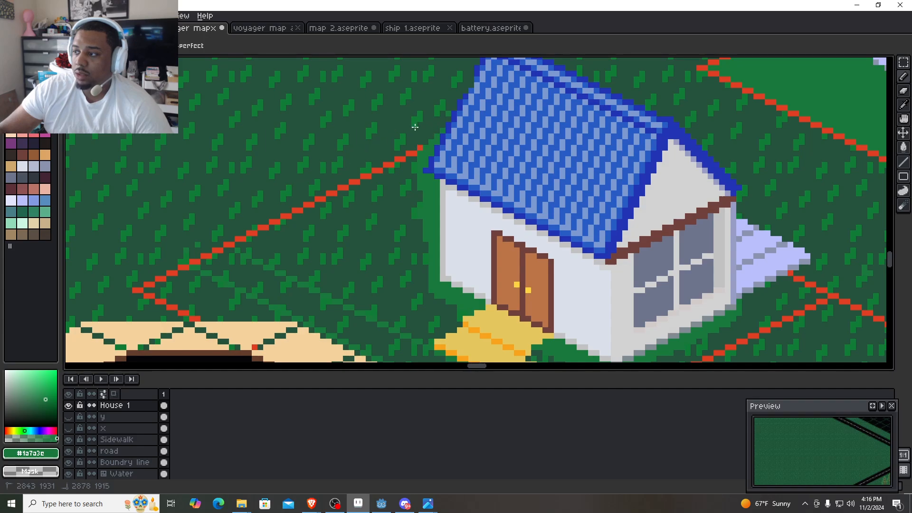
drag(419, 127, 415, 130)
key(minus)
key(minus)
key(minus)
key(minus)
key(minus)
key(minus)
key(minus)
key(minus)
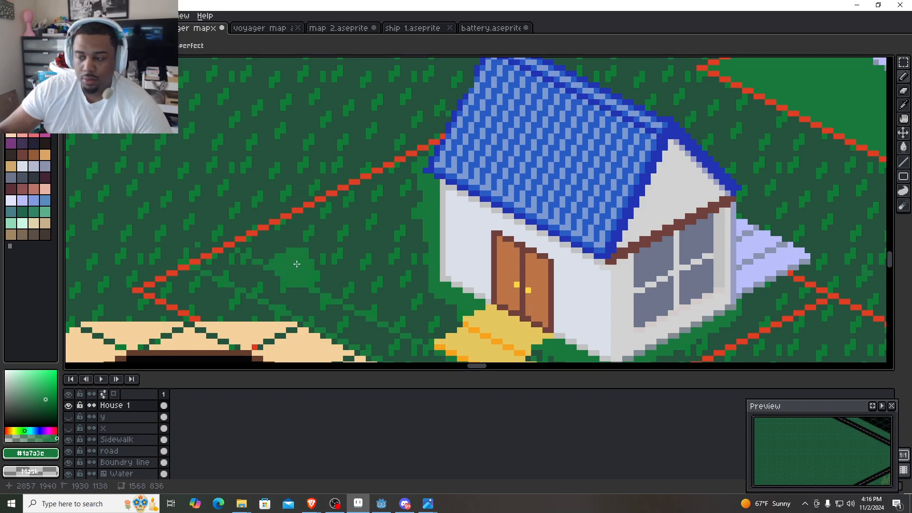
scroll(300, 273, down, 5)
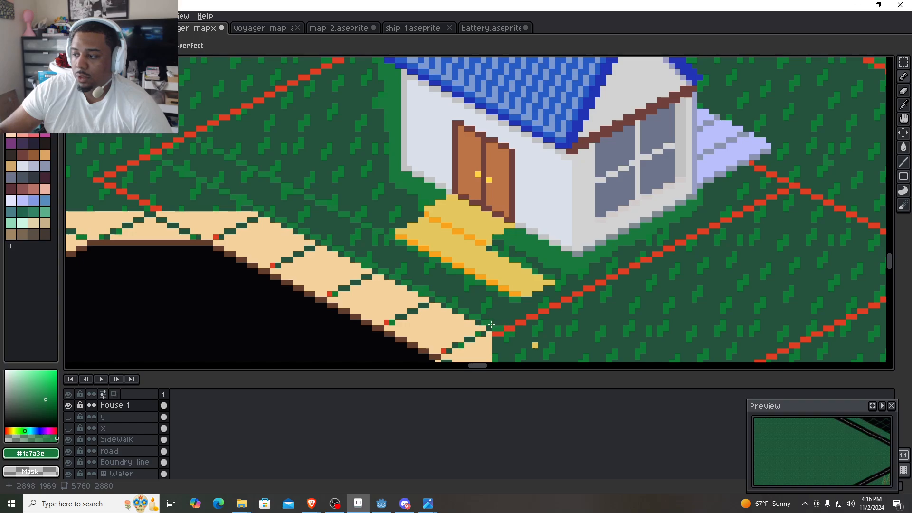
shift+click(163, 162)
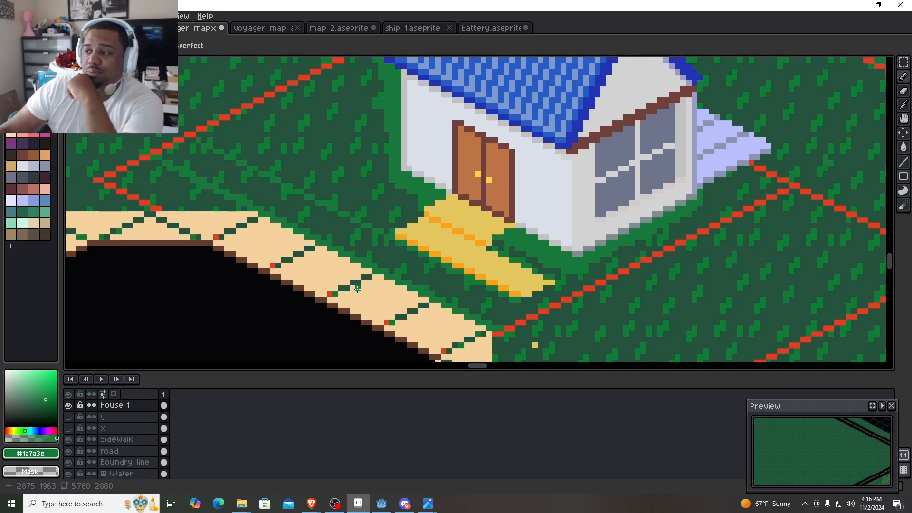
- Hide the Grass and Ground layers so only the lot artwork remains over the transparent background
scroll(162, 175, up, 3)
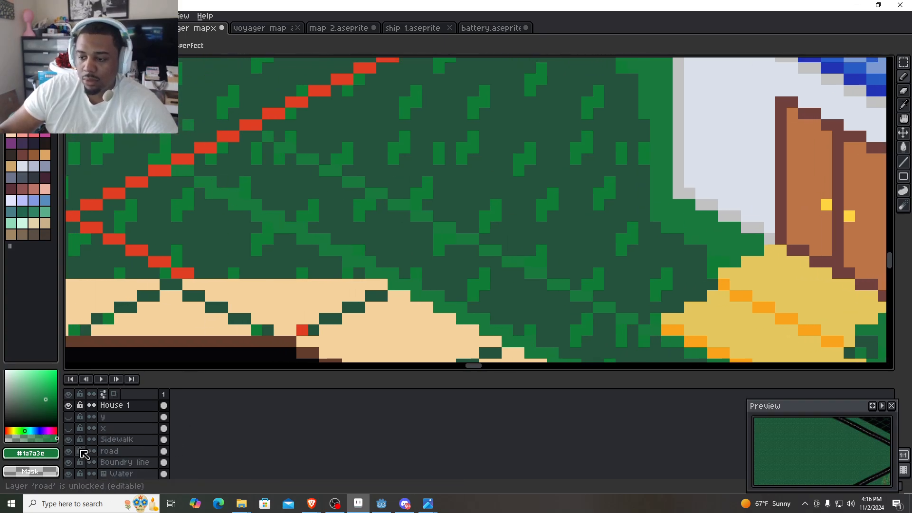
scroll(84, 455, down, 1)
click(69, 451)
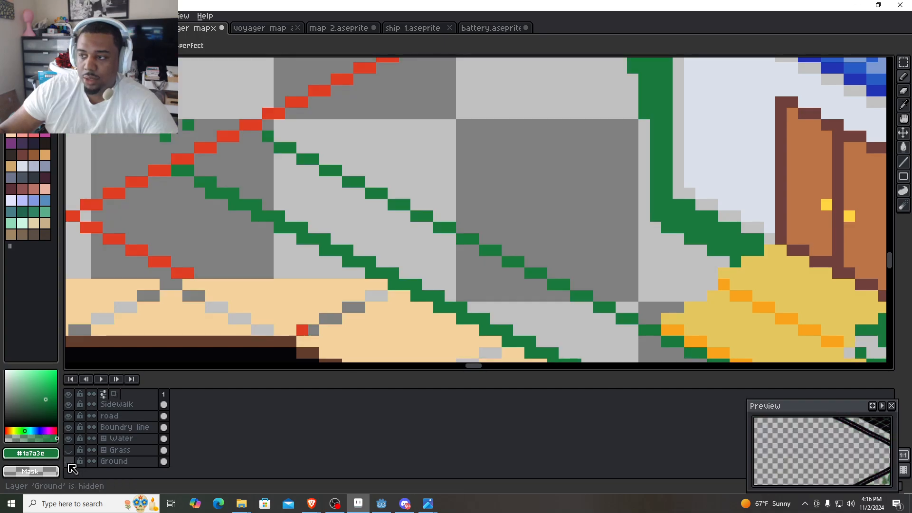
click(69, 461)
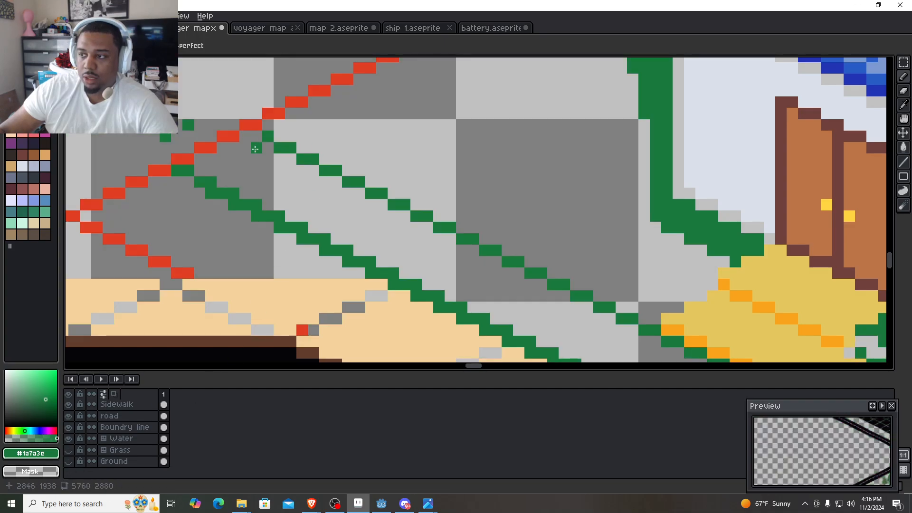
- Try drawing a green line about 39 by 20 pixels along the lot's rear red boundary, and undo it
click(201, 158)
scroll(239, 170, down, 3)
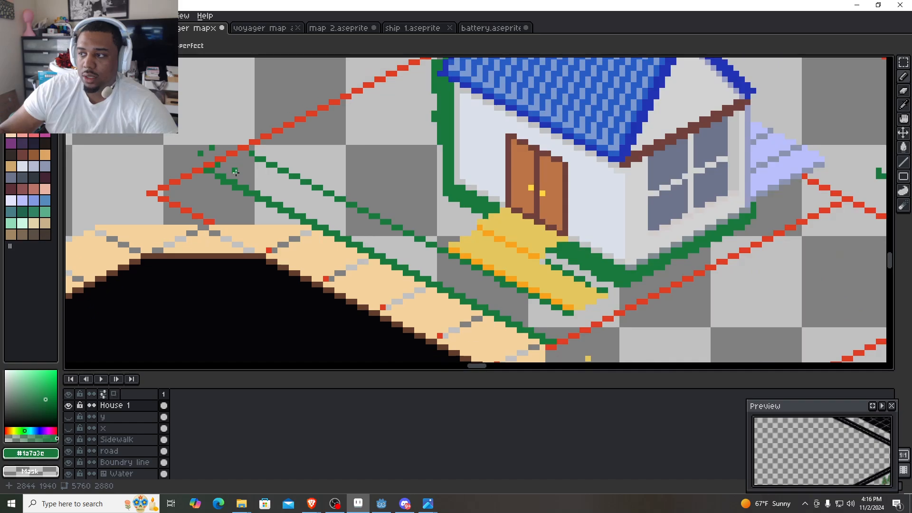
drag(254, 194, 260, 255)
scroll(395, 179, down, 2)
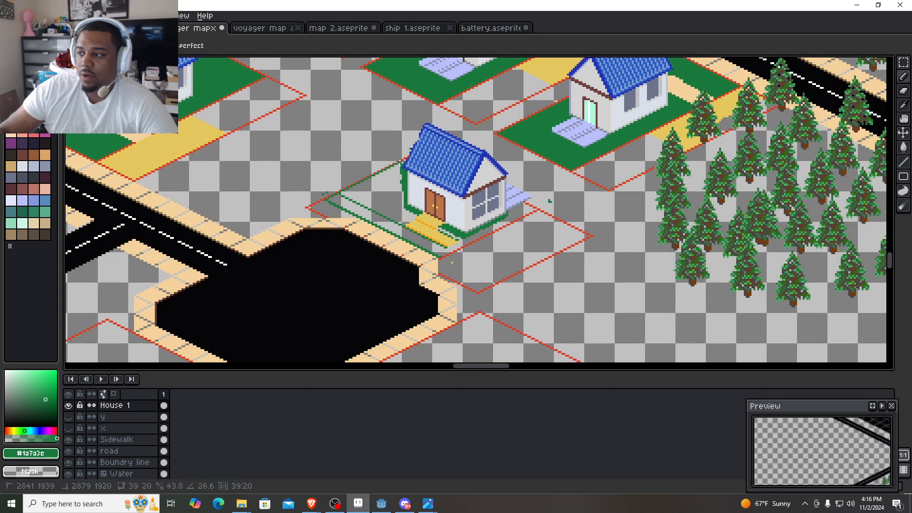
scroll(398, 166, up, 3)
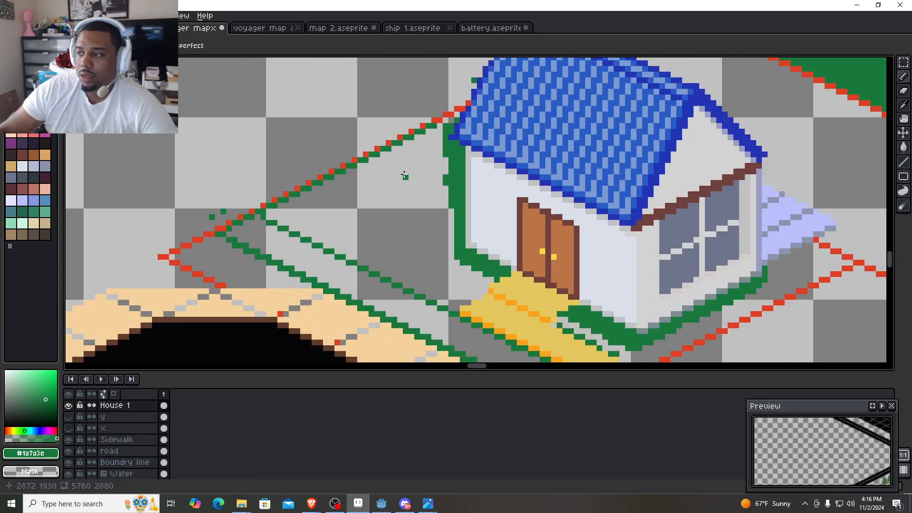
key(ctrl+z)
- Draw a continuous green line along the inner side of the rear red boundary, from the roof edge down to the sidewalk-side green line
scroll(423, 138, up, 2)
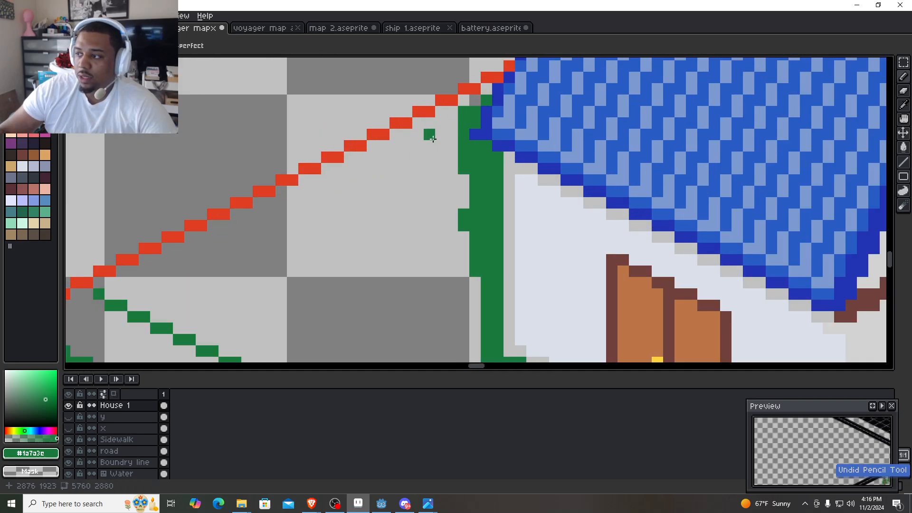
shift+click(461, 112)
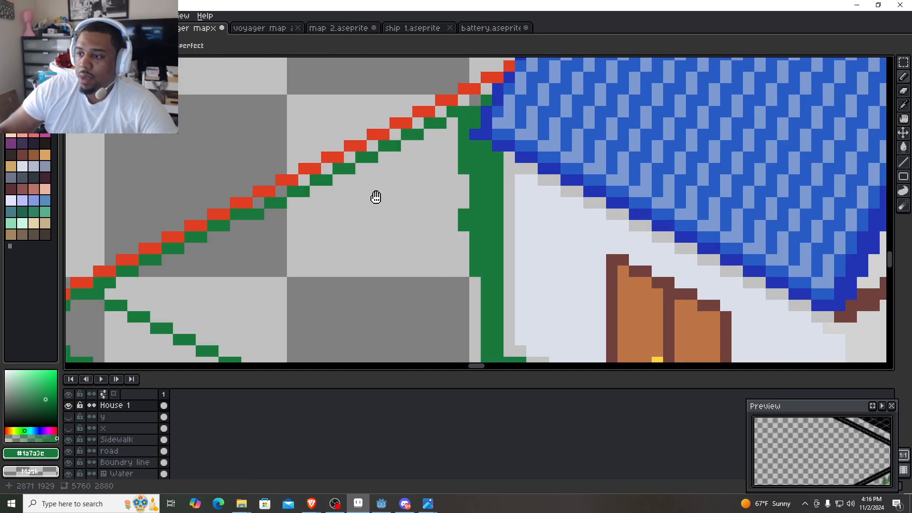
drag(376, 195, 443, 179)
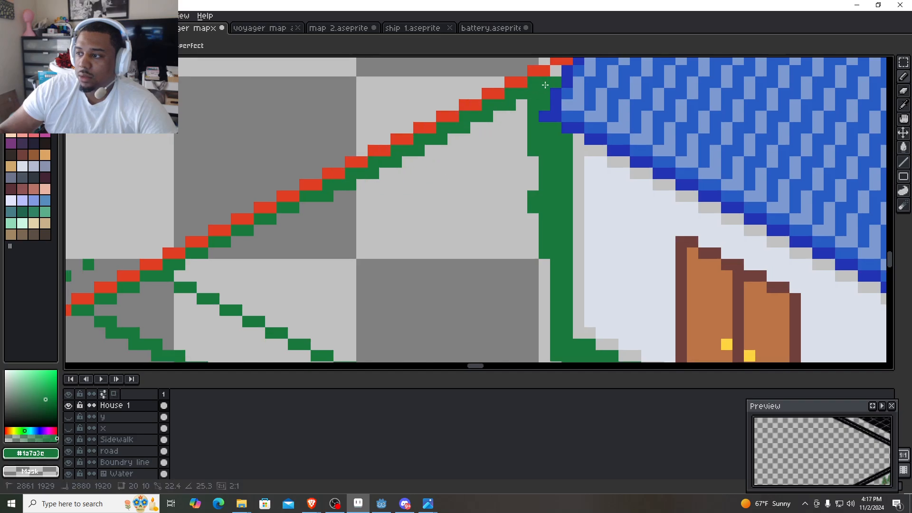
scroll(435, 214, down, 3)
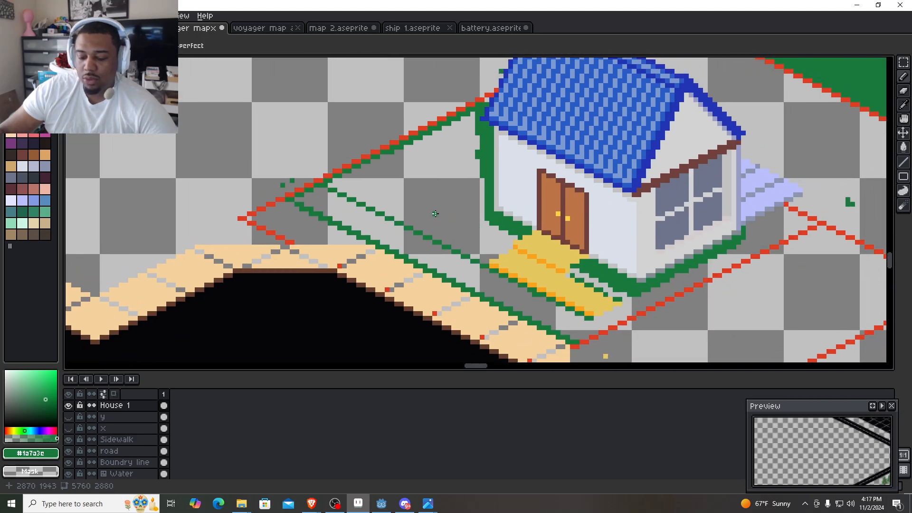
- Fill the enclosed lawn area between the rear boundary, the house wall and the entrance steps with green #1a7a3c
key(g)
click(435, 214)
scroll(479, 233, down, 1)
drag(481, 230, 364, 254)
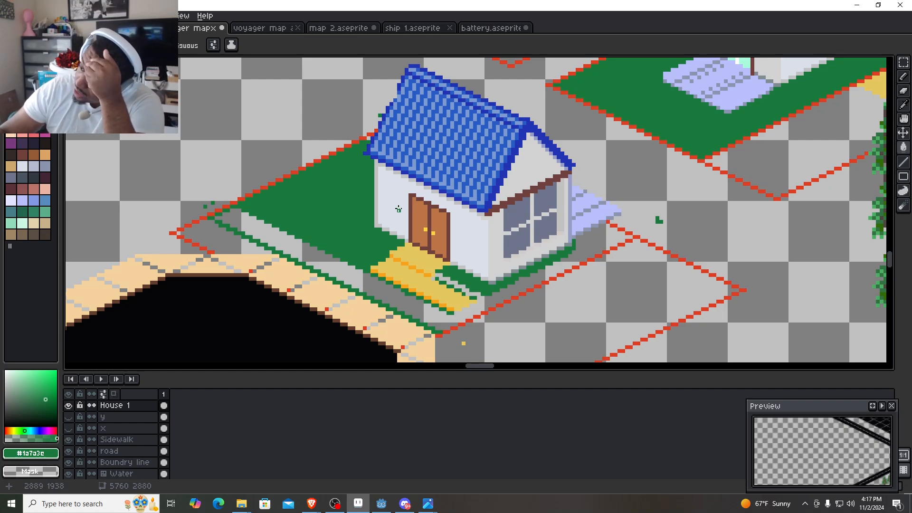
drag(464, 264, 459, 208)
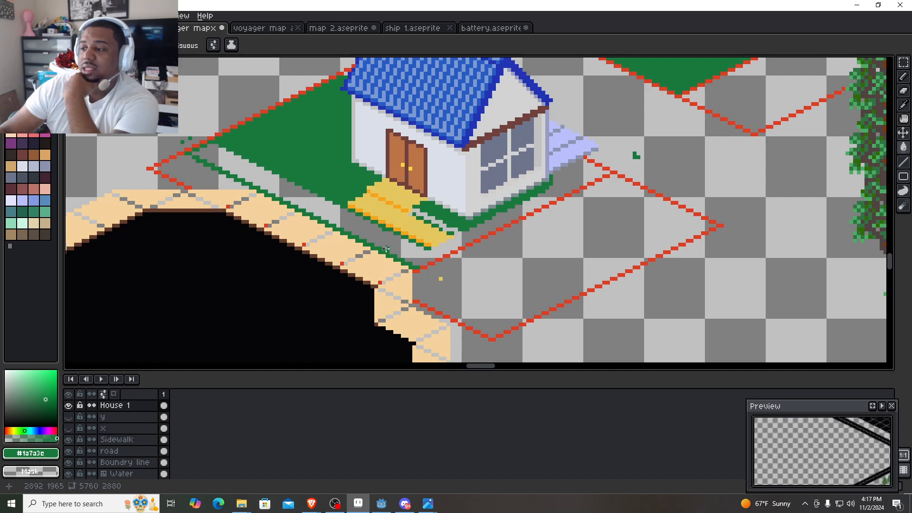
- Undo a stray fill and draw a green line about 52 by 26 pixels inside the window-side red boundary, down to the sidewalk
scroll(394, 245, up, 2)
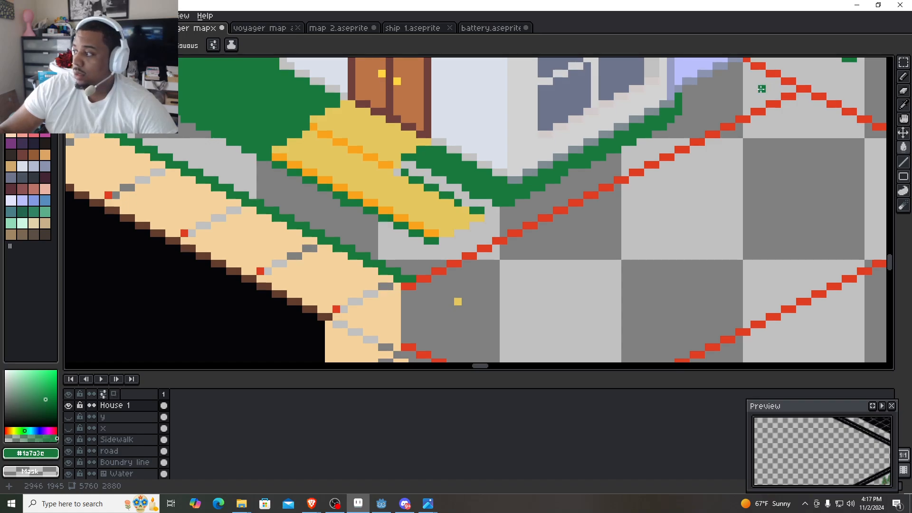
click(760, 89)
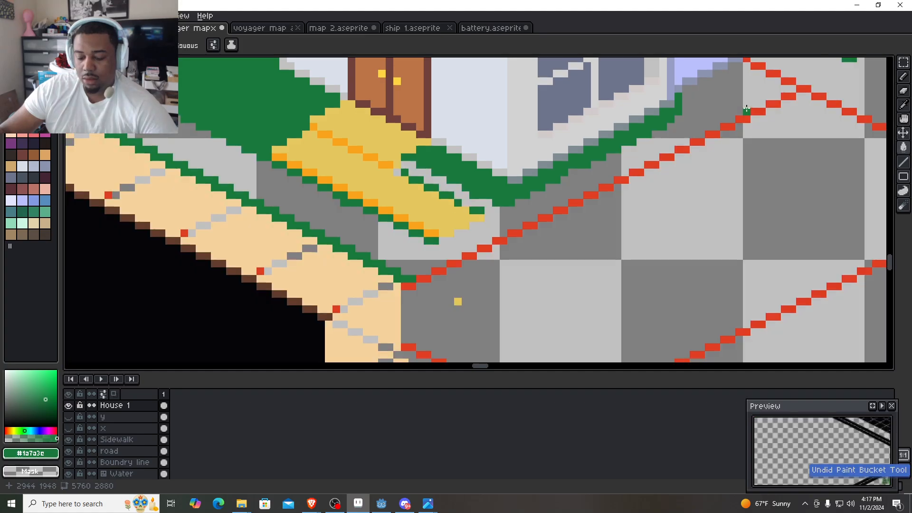
key(ctrl+z)
key(b)
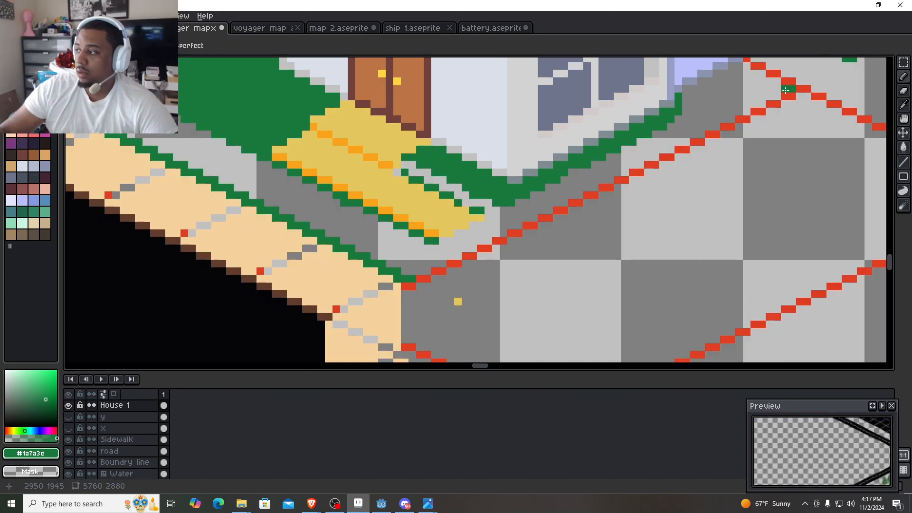
shift+click(411, 271)
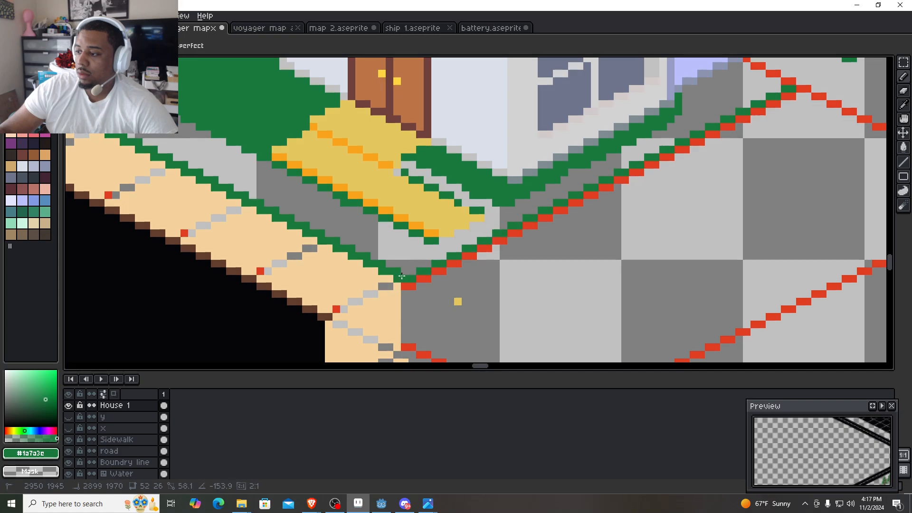
shift+click(402, 276)
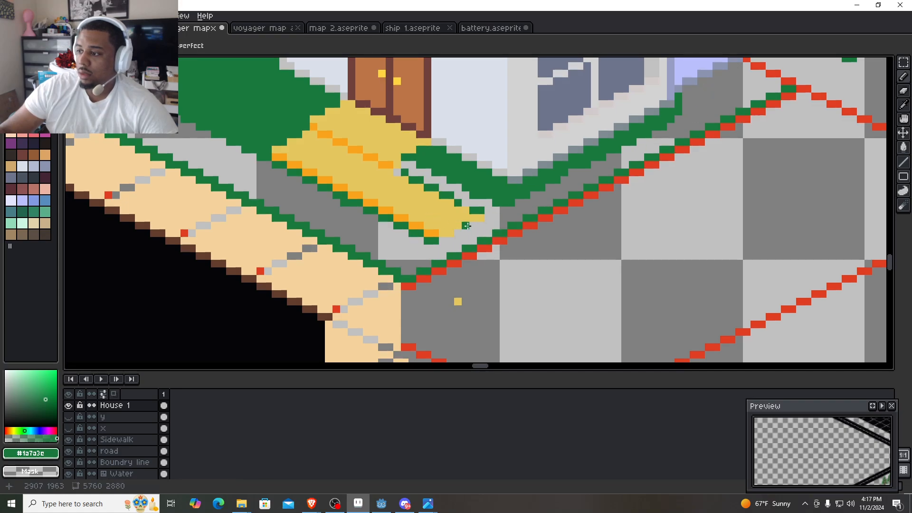
- Try filling the unfilled front lawn strip with green using the Paint Bucket, and undo the fill
key(g)
click(382, 237)
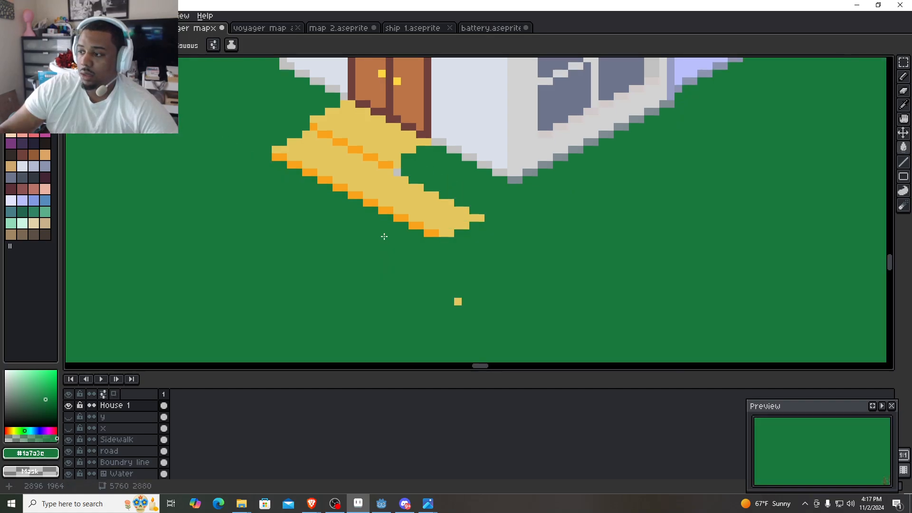
key(ctrl+z)
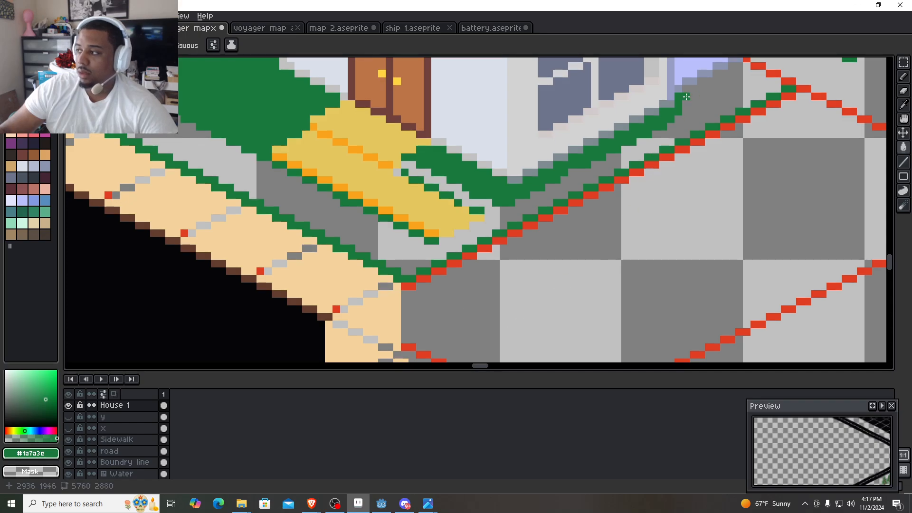
- Close the gap between the house's window-side base and the lot corner with a green line, and fill the enclosed front lawn
key(l)
drag(686, 96, 774, 88)
key(g)
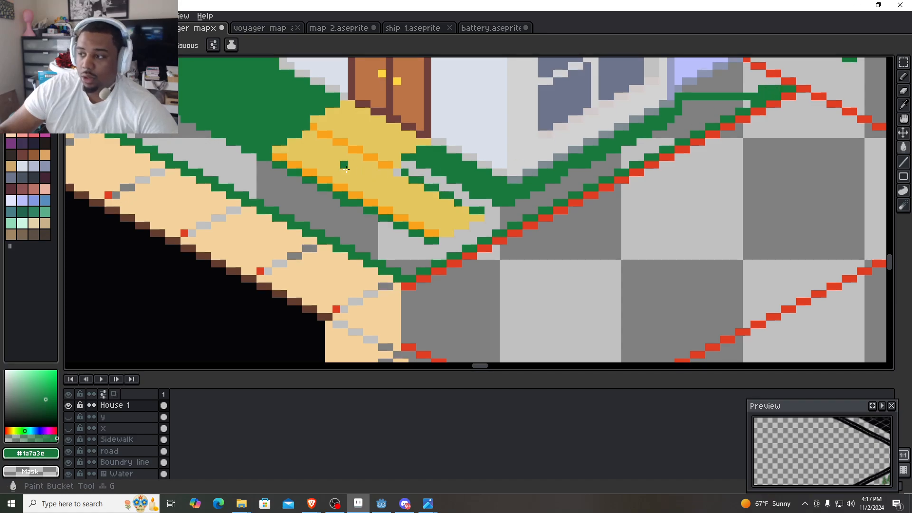
click(355, 222)
scroll(354, 222, down, 2)
scroll(343, 205, up, 1)
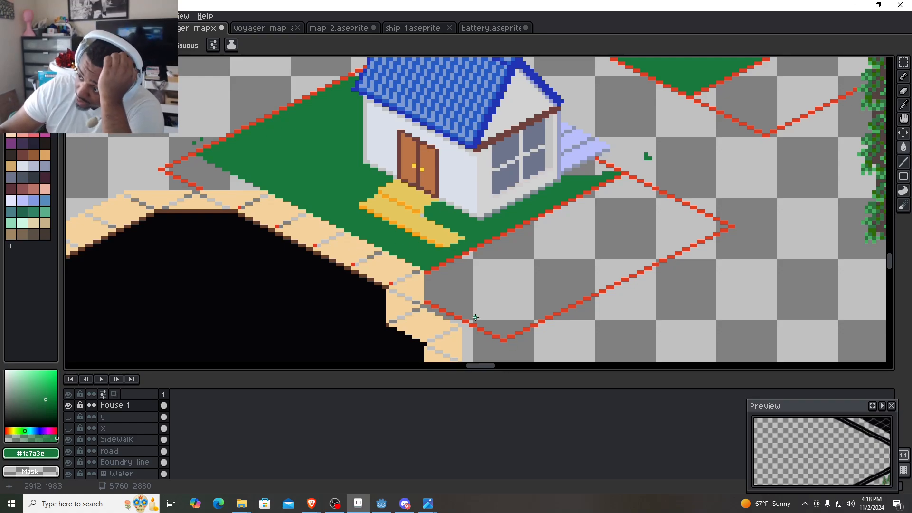
- Recolor the stray grey pixel at the inner corner of the entrance steps to match the yellow step surface
scroll(476, 317, up, 2)
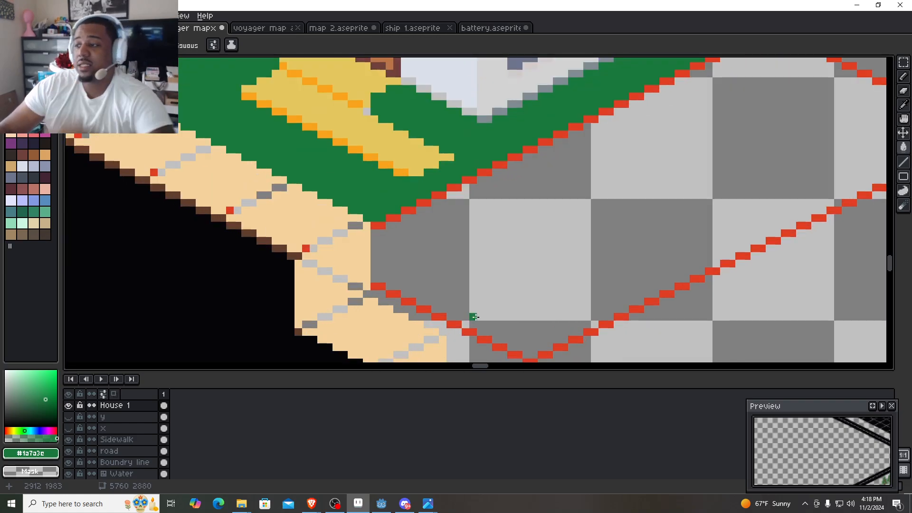
scroll(415, 141, up, 2)
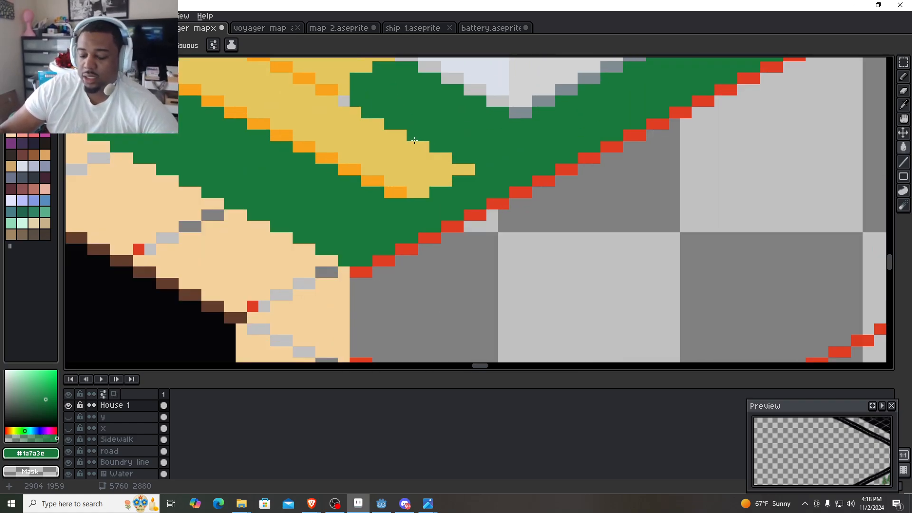
key(b)
drag(399, 139, 427, 207)
scroll(458, 260, down, 2)
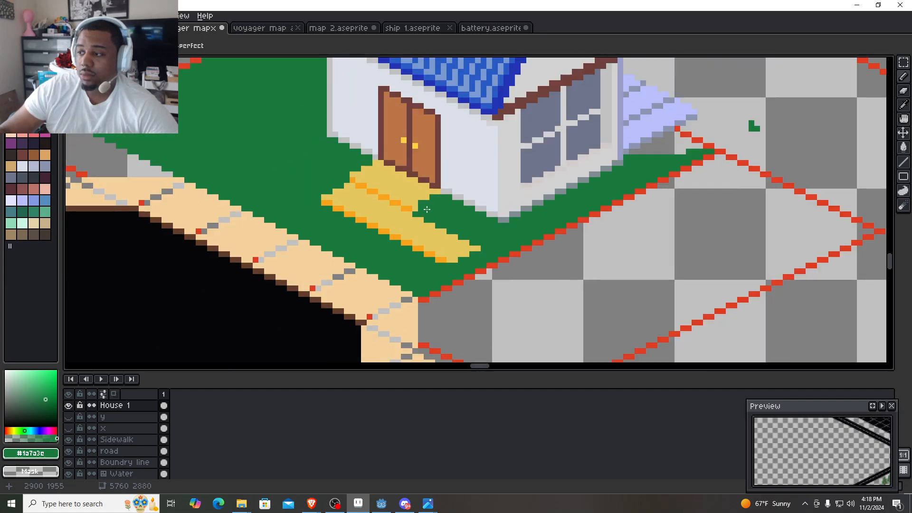
scroll(427, 208, up, 4)
drag(427, 209, 480, 283)
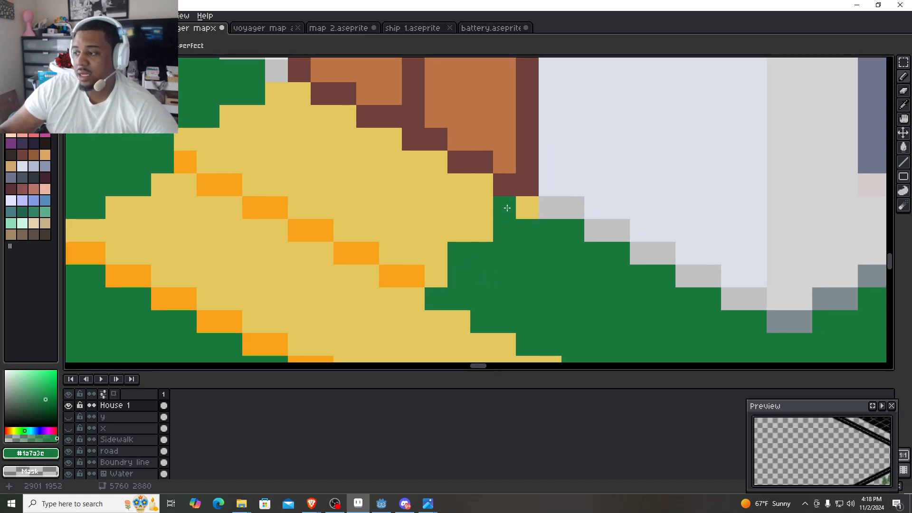
scroll(463, 290, down, 1)
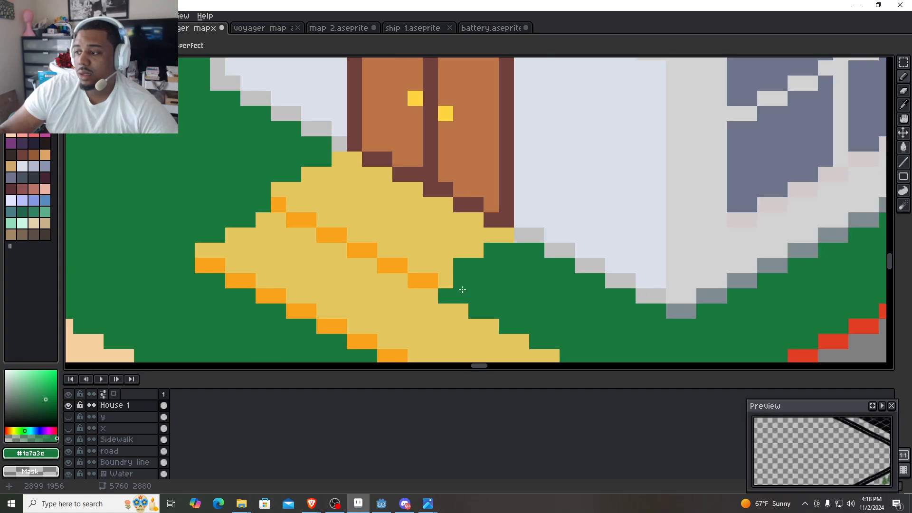
- Sample the orange #f9a31b from the step edge and shade the side face of the upper entrance step with it
drag(463, 290, 408, 255)
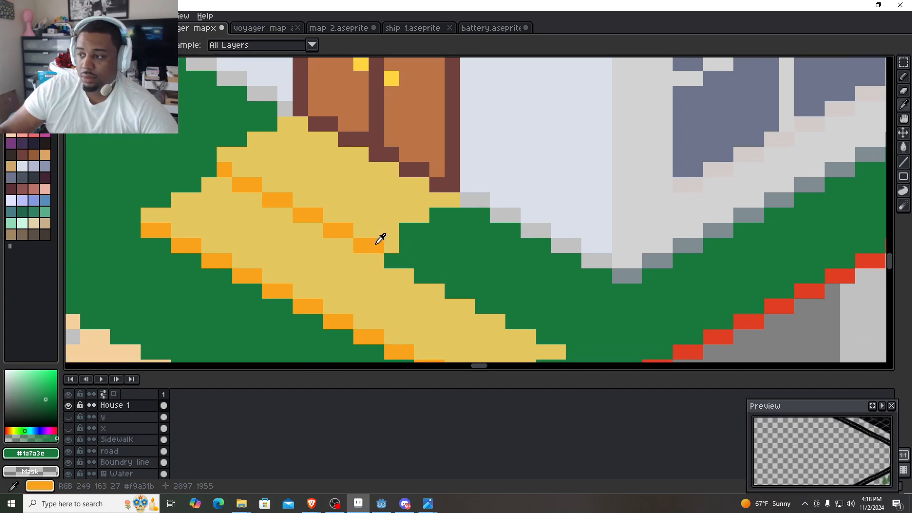
alt+click(378, 244)
mouse_move(410, 257)
mouse_down()
mouse_move(463, 223)
mouse_move(437, 217)
mouse_move(408, 246)
mouse_up()
drag(470, 279, 472, 247)
alt+click(494, 241)
drag(466, 210, 476, 189)
scroll(485, 218, down, 3)
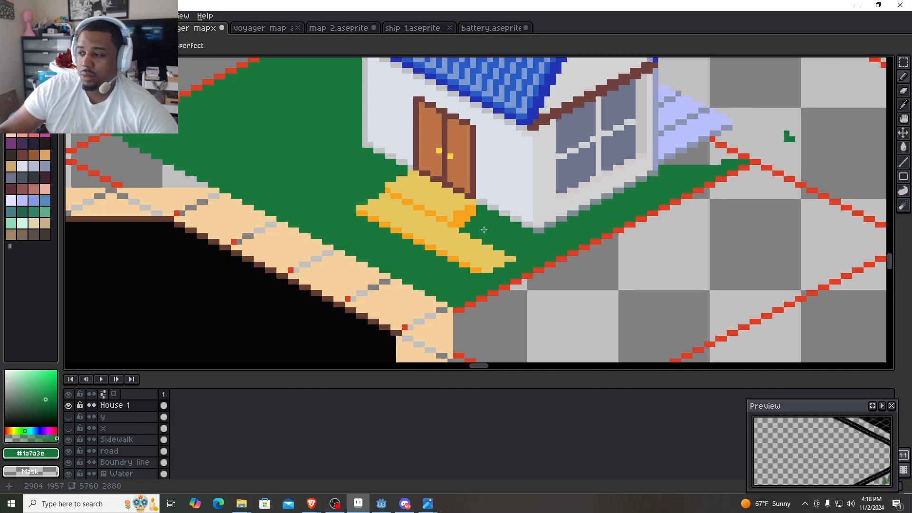
- Extend the orange side shading of the upper step up to the house wall, and restore the excess pixel to lawn green
scroll(484, 229, up, 3)
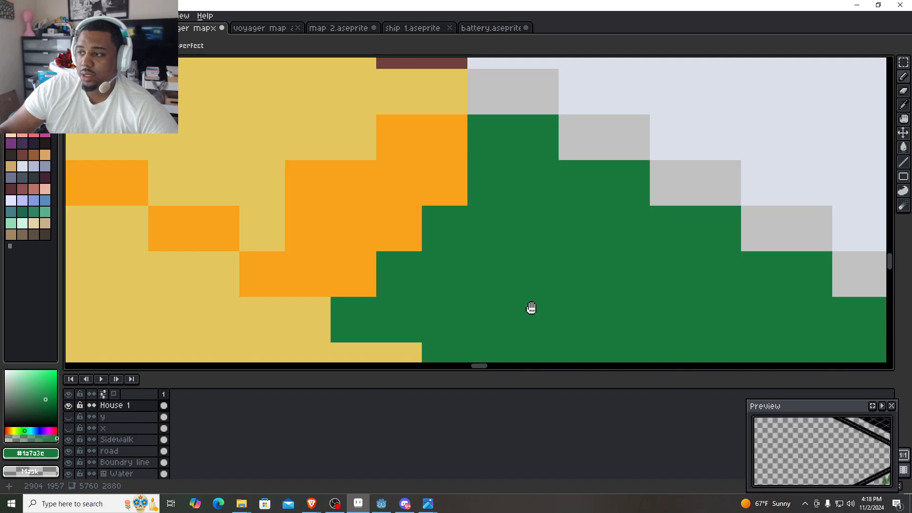
alt+click(411, 169)
mouse_move(466, 201)
mouse_down()
mouse_move(504, 178)
mouse_move(529, 197)
mouse_move(536, 155)
mouse_move(513, 151)
mouse_move(530, 152)
mouse_move(556, 202)
mouse_move(406, 288)
mouse_up()
scroll(406, 287, down, 2)
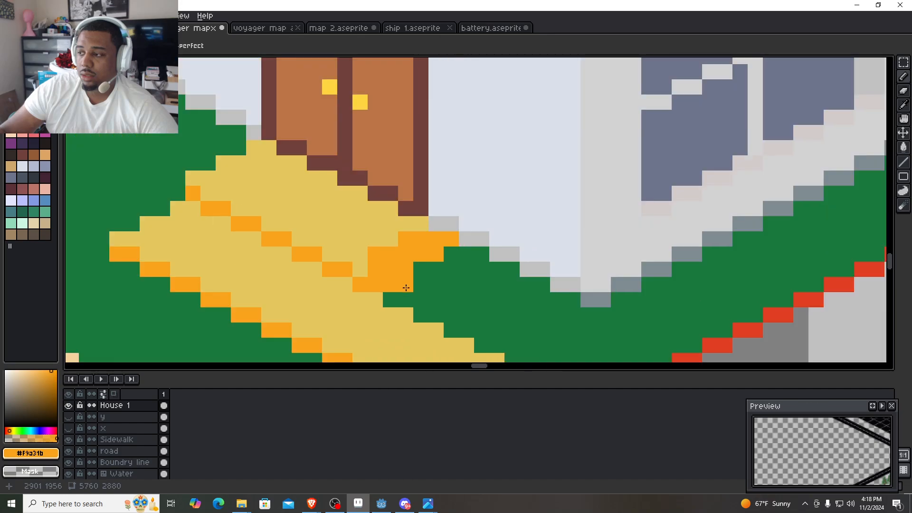
alt+click(448, 237)
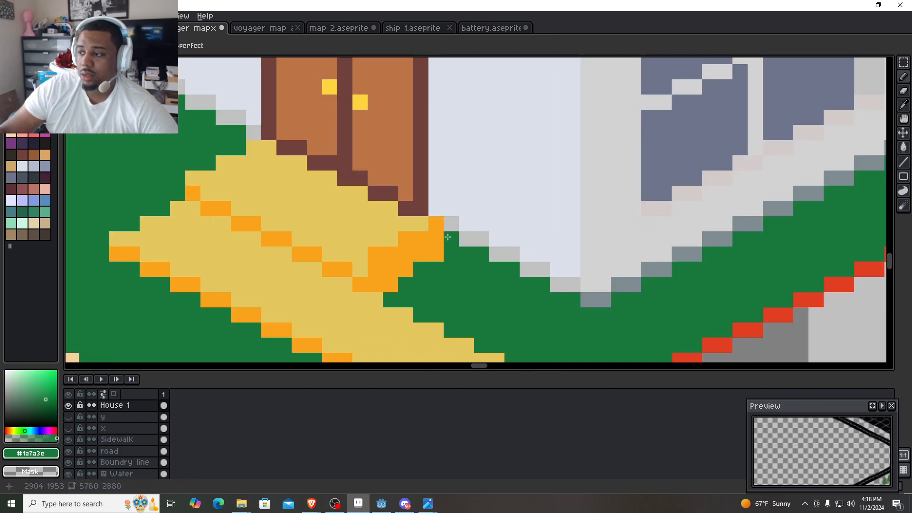
- Restore the excess orange column beside the upper entrance step to lawn green and its top pixel to wall-base grey #c1c1c1
click(438, 240)
click(439, 226)
click(439, 258)
alt+click(449, 228)
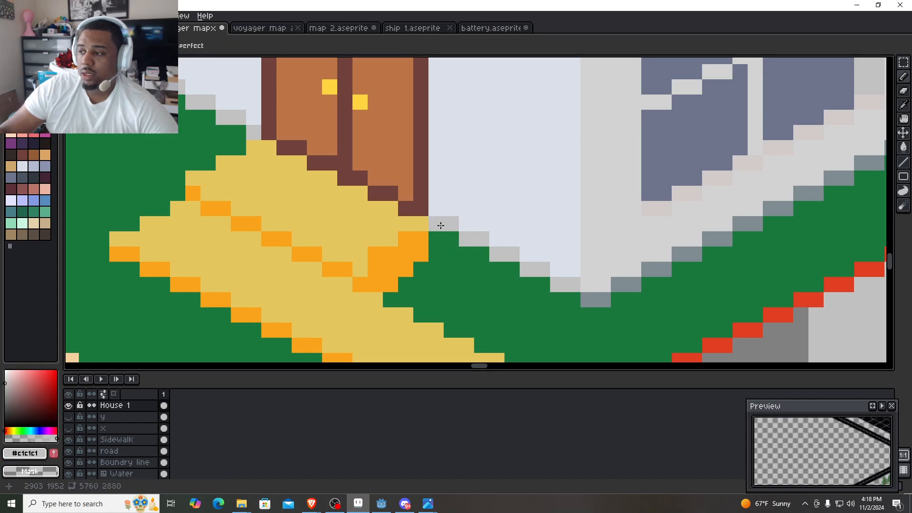
- Try trimming the orange side face of the upper entrance step with lawn green #1a7a3e
scroll(458, 293, down, 3)
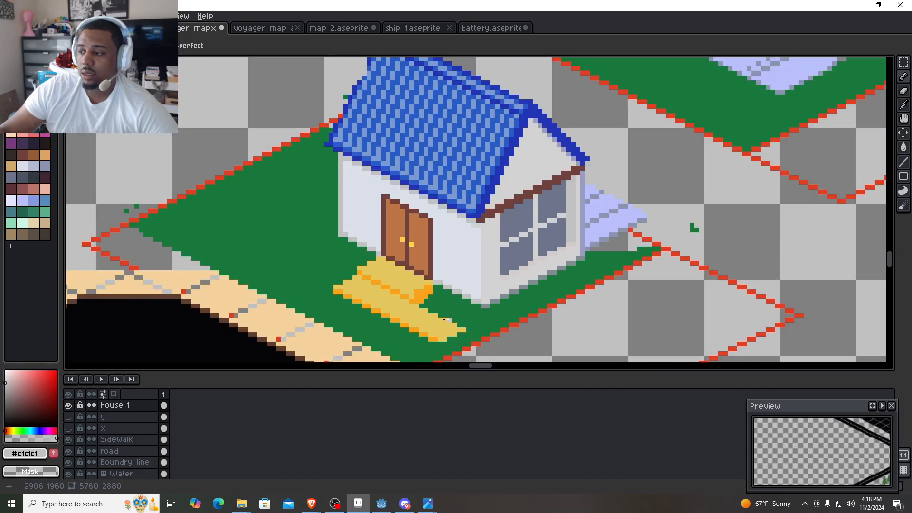
scroll(415, 306, up, 7)
drag(559, 198, 489, 213)
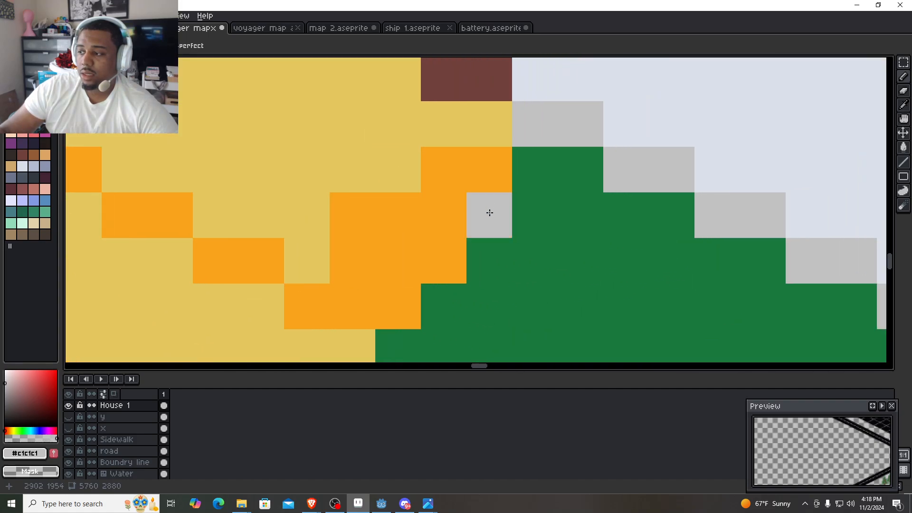
alt+click(490, 310)
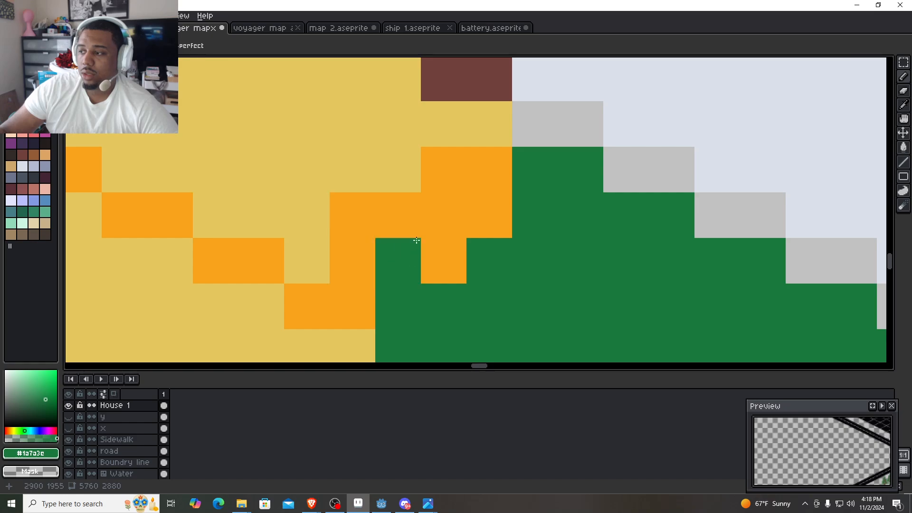
scroll(324, 273, down, 2)
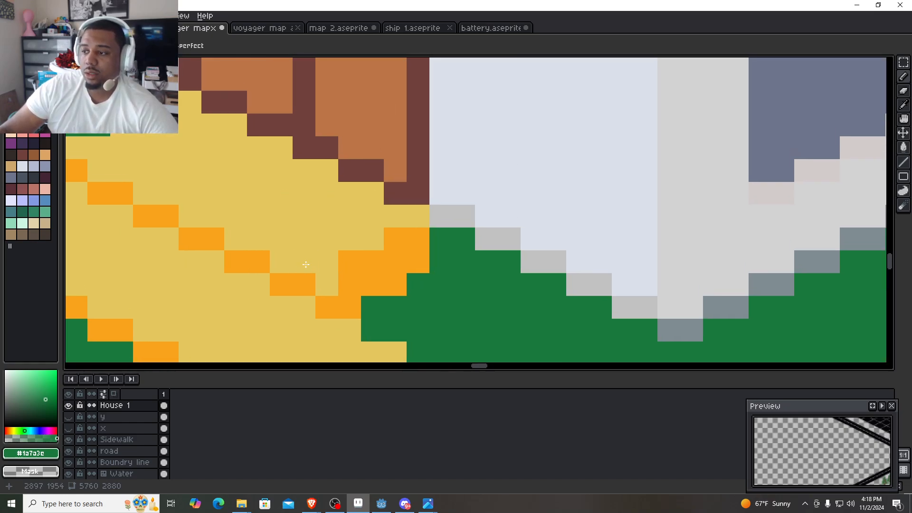
- Sample the orange #f9a31b and square off the outer lower corner of the upper step's side face with it
alt+click(337, 280)
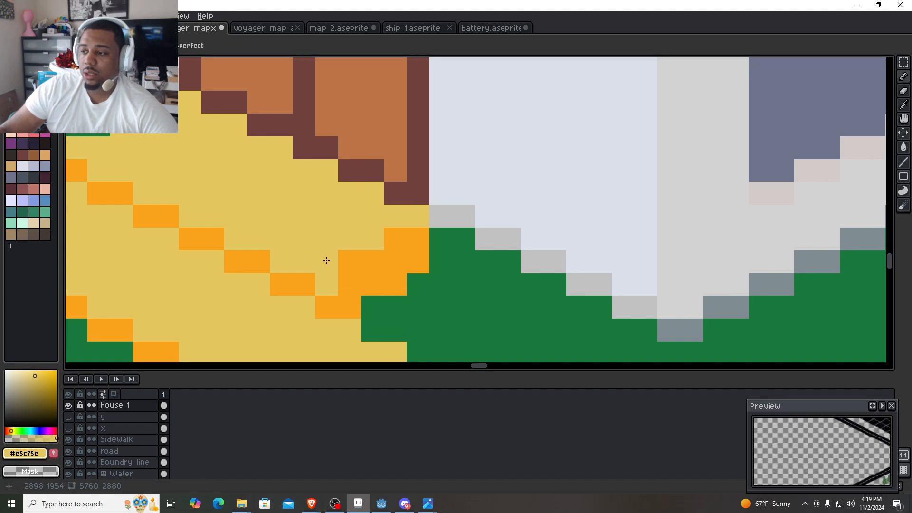
alt+click(368, 281)
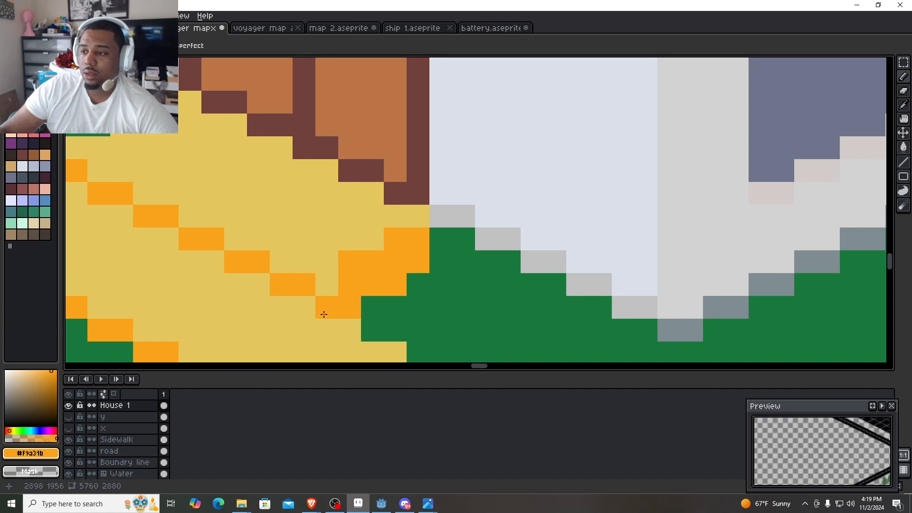
mouse_move(324, 314)
mouse_down()
mouse_move(408, 277)
mouse_move(394, 257)
mouse_move(402, 256)
mouse_up()
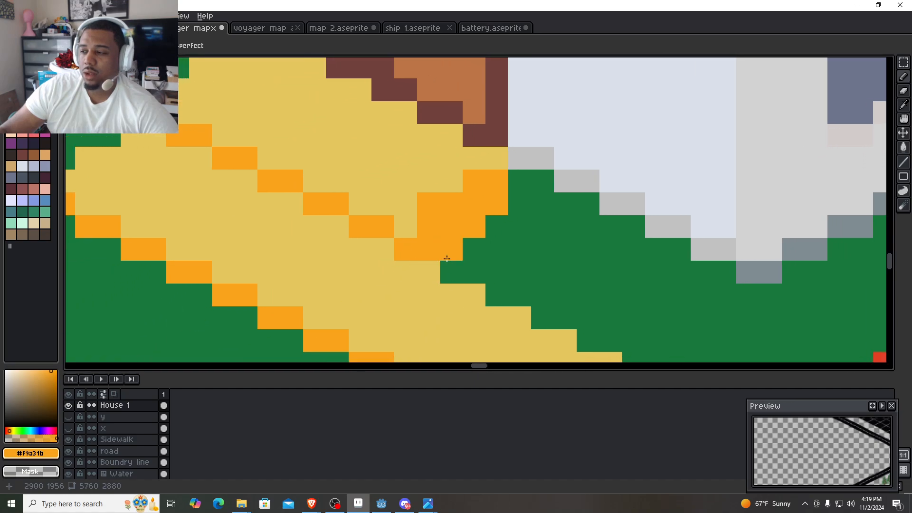
drag(539, 195, 391, 240)
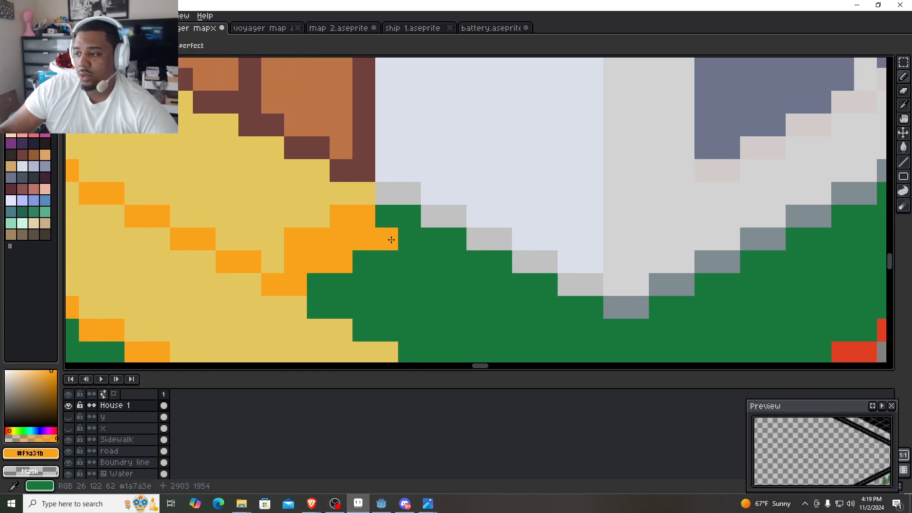
scroll(441, 284, down, 3)
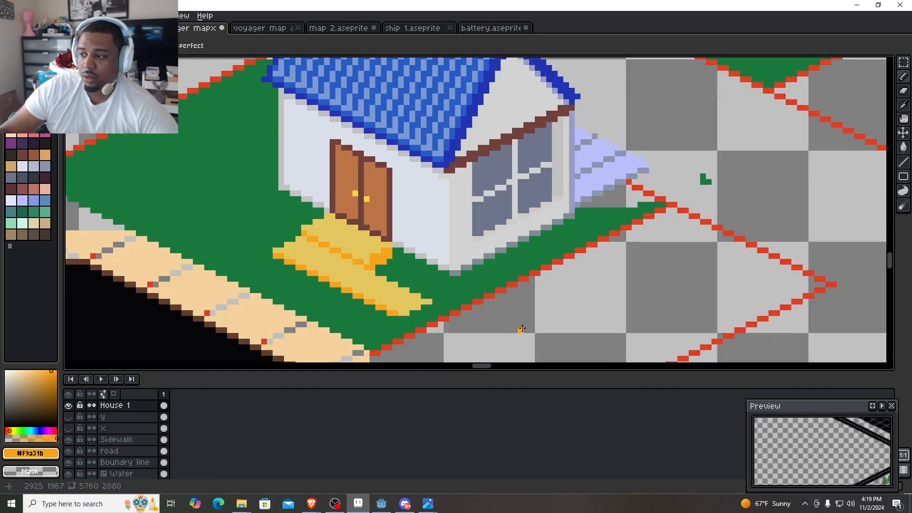
scroll(401, 257, up, 3)
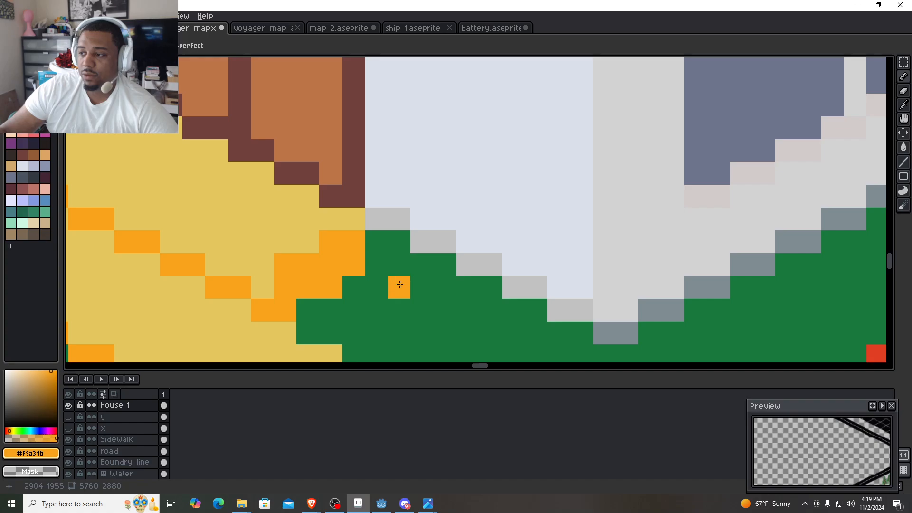
scroll(385, 307, down, 3)
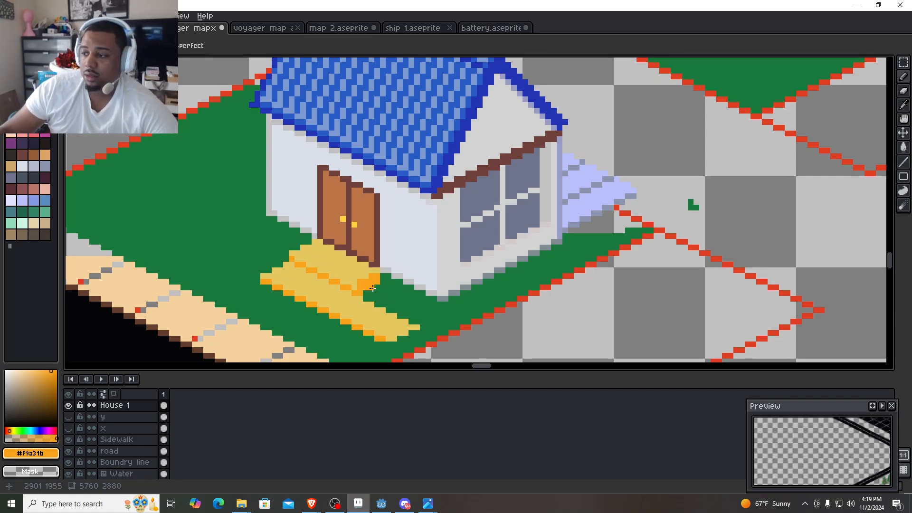
scroll(370, 284, up, 3)
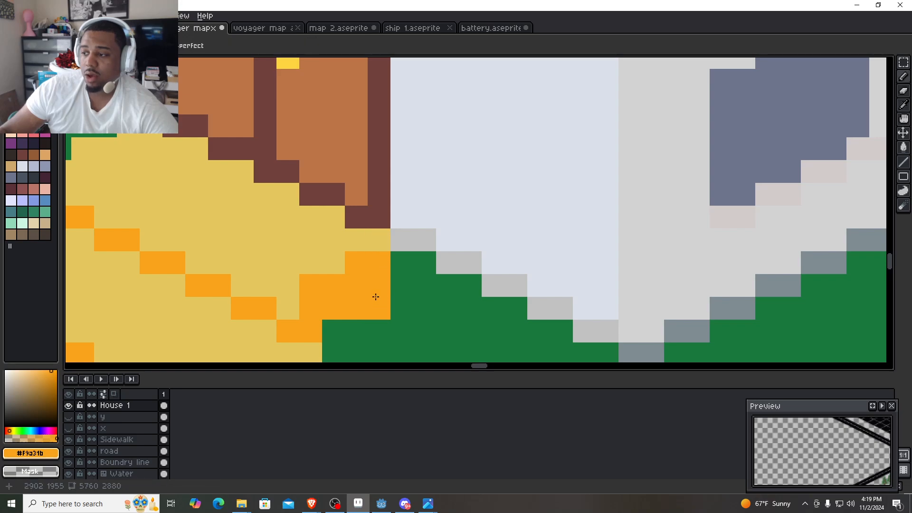
scroll(386, 247, down, 3)
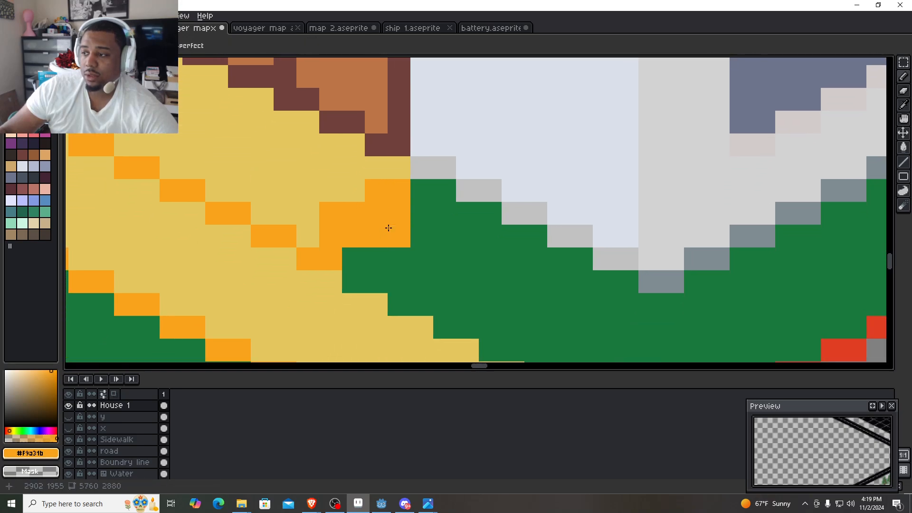
- Sample the lawn green #1a7a3e and paint over the orange side face of the upper entrance step
alt+click(429, 250)
mouse_move(399, 238)
mouse_down()
mouse_move(396, 209)
mouse_move(348, 236)
mouse_move(366, 215)
mouse_move(388, 210)
mouse_move(390, 196)
mouse_move(362, 225)
mouse_move(343, 230)
mouse_move(332, 219)
mouse_move(360, 249)
mouse_move(337, 240)
mouse_up()
scroll(359, 248, down, 1)
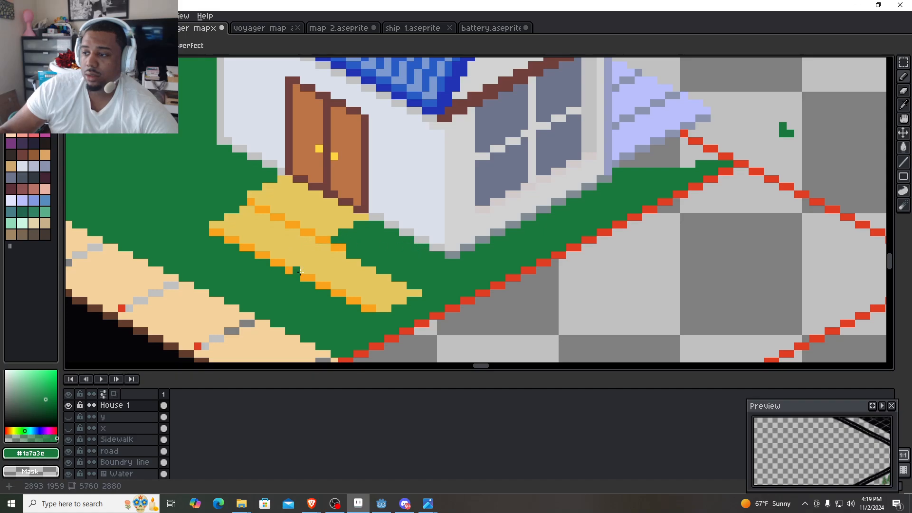
- Sample the yellow #e5c75e and cover the orange line between the two entrance steps to merge them into one surface
scroll(293, 242, up, 3)
drag(280, 227, 371, 244)
alt+click(285, 224)
mouse_move(259, 140)
mouse_down()
mouse_move(394, 195)
mouse_move(459, 236)
mouse_move(505, 282)
mouse_move(524, 283)
mouse_move(452, 308)
mouse_move(333, 209)
mouse_up()
scroll(441, 305, down, 1)
- Extend the yellow entrance surface across the lawn to the red lot boundary
scroll(441, 305, down, 1)
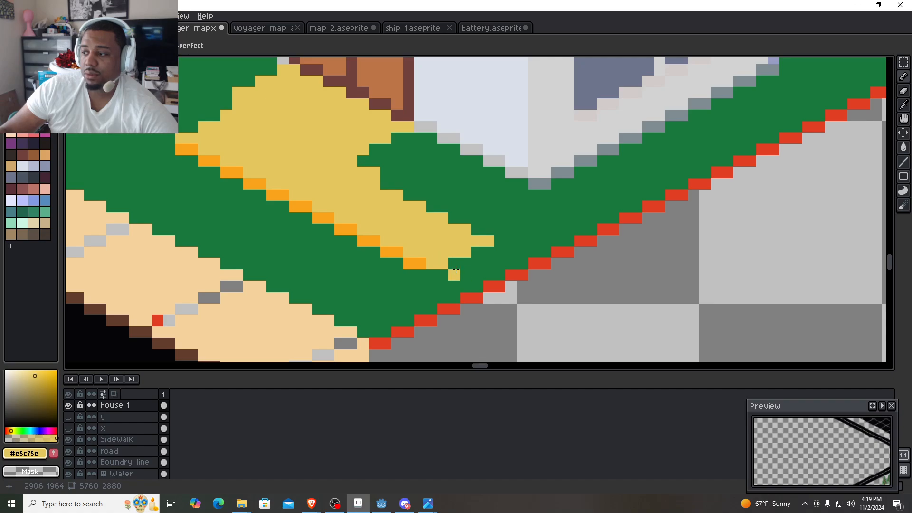
scroll(456, 276, up, 2)
mouse_move(456, 277)
mouse_down()
mouse_move(402, 251)
mouse_move(364, 248)
mouse_move(395, 265)
mouse_up()
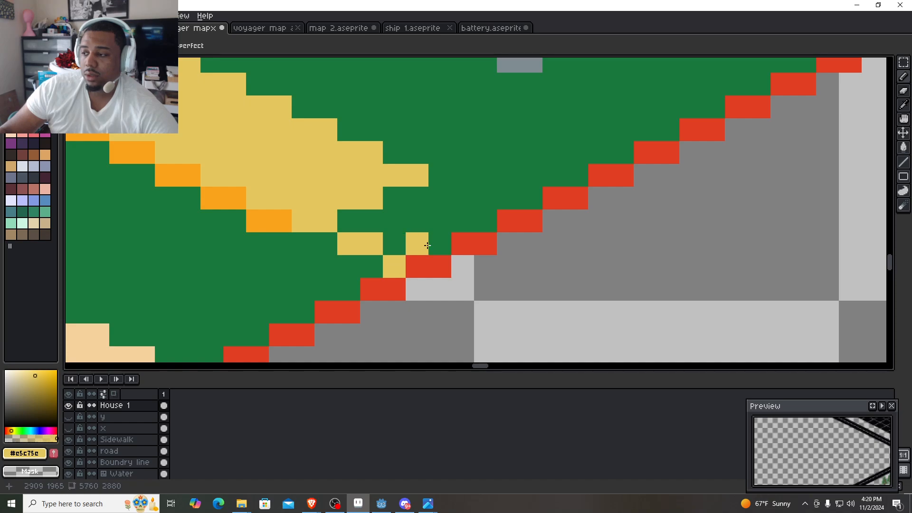
mouse_move(424, 245)
mouse_down()
mouse_move(360, 224)
mouse_move(370, 212)
mouse_move(424, 207)
mouse_move(417, 224)
mouse_move(479, 219)
mouse_move(444, 186)
mouse_up()
- Trim the house-side edge of the yellow walkway into an even stair-stepped diagonal with lawn green #1a7a3e
alt+click(464, 143)
click(441, 169)
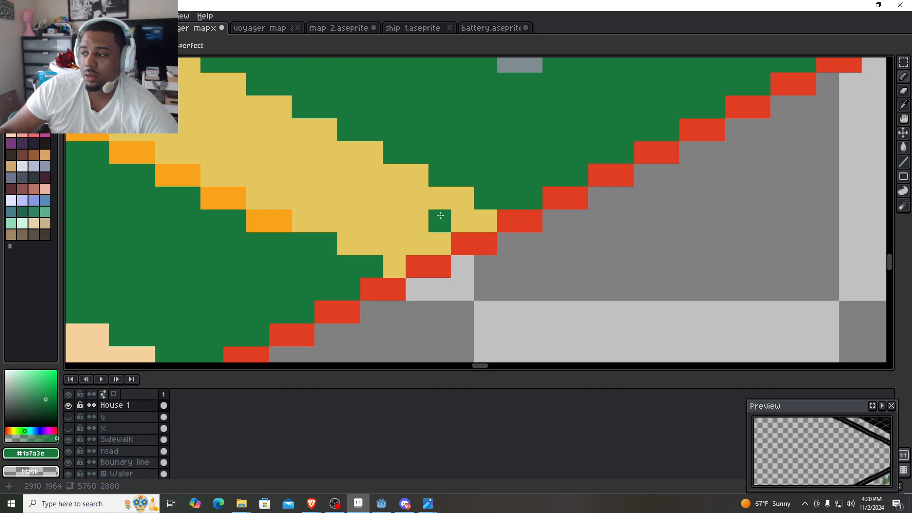
click(465, 202)
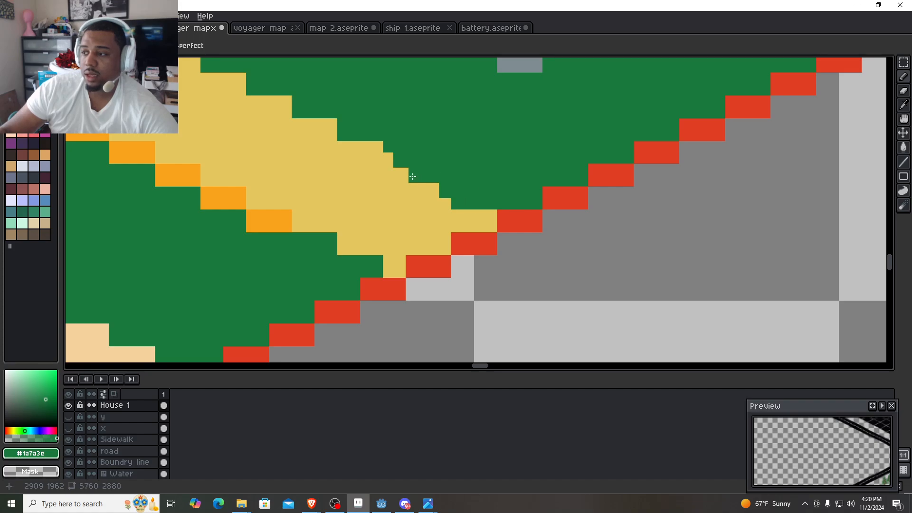
scroll(407, 178, down, 3)
scroll(384, 177, up, 4)
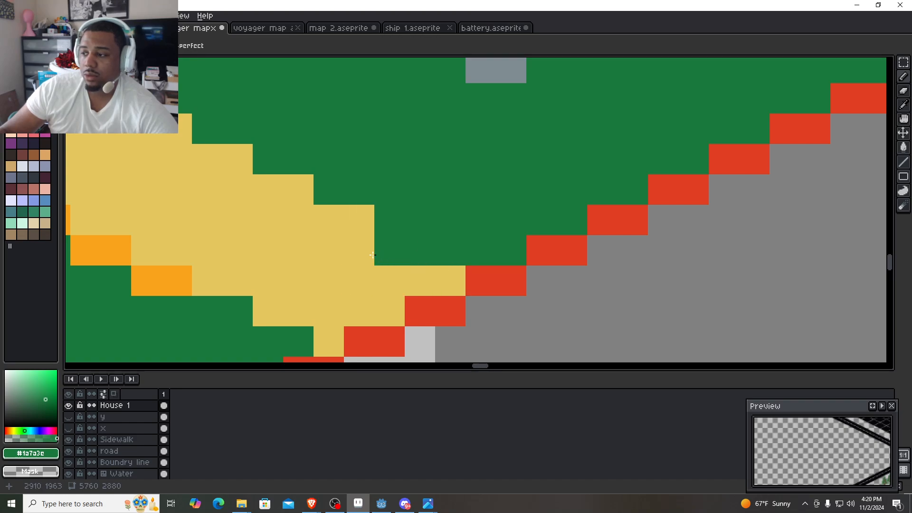
drag(365, 224, 340, 221)
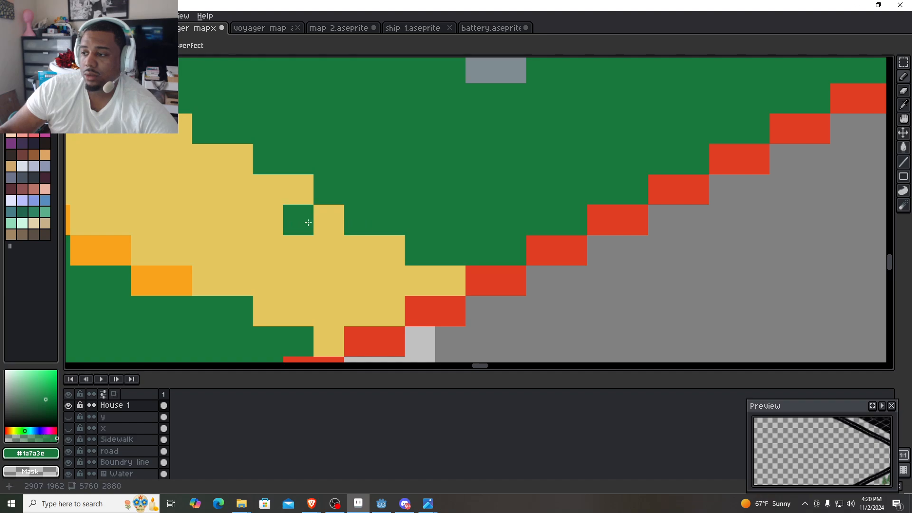
click(298, 187)
drag(298, 187, 416, 229)
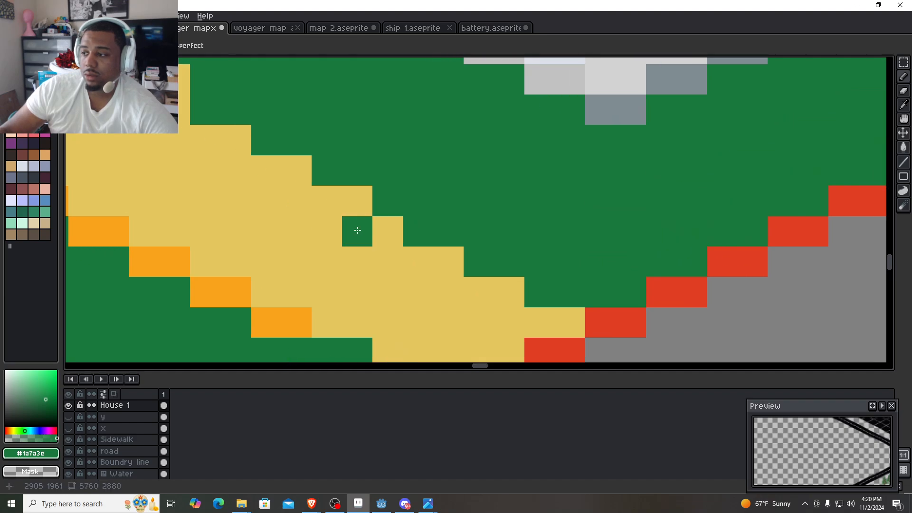
drag(350, 201, 411, 214)
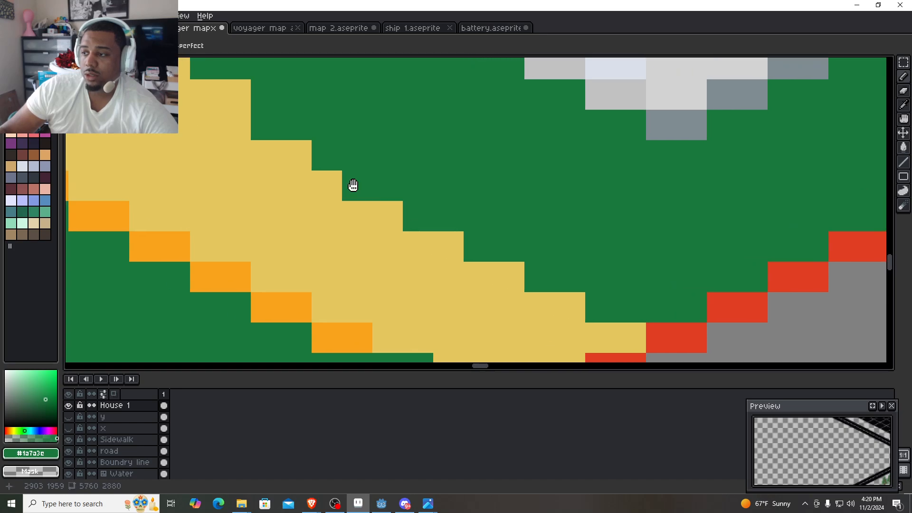
- Carve the inner corner where the walkway meets the door landing with lawn green, continuing the stair-stepped edge
mouse_move(350, 183)
mouse_down()
mouse_move(391, 204)
mouse_move(429, 204)
mouse_up()
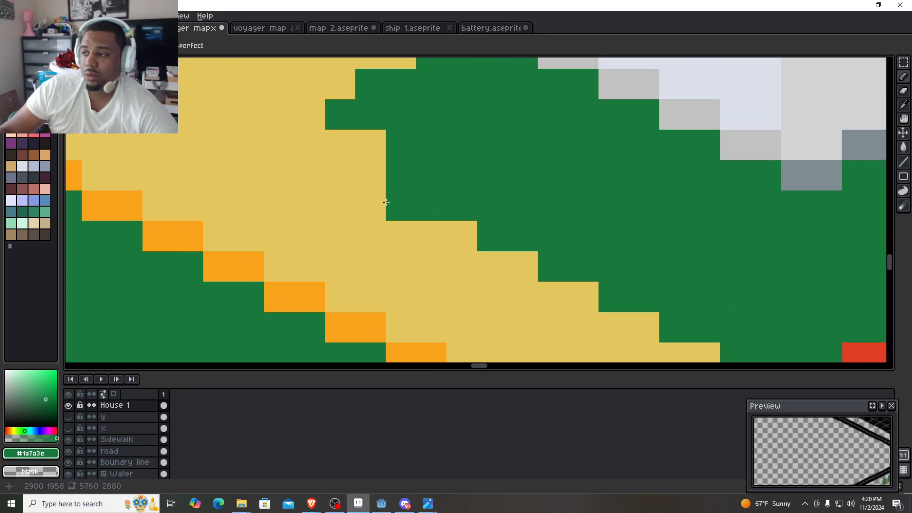
drag(372, 179, 373, 149)
click(350, 174)
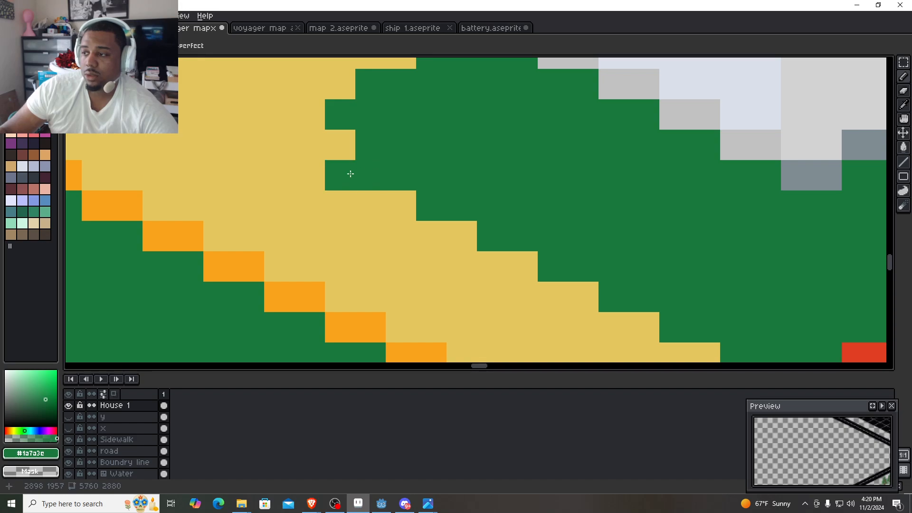
click(305, 145)
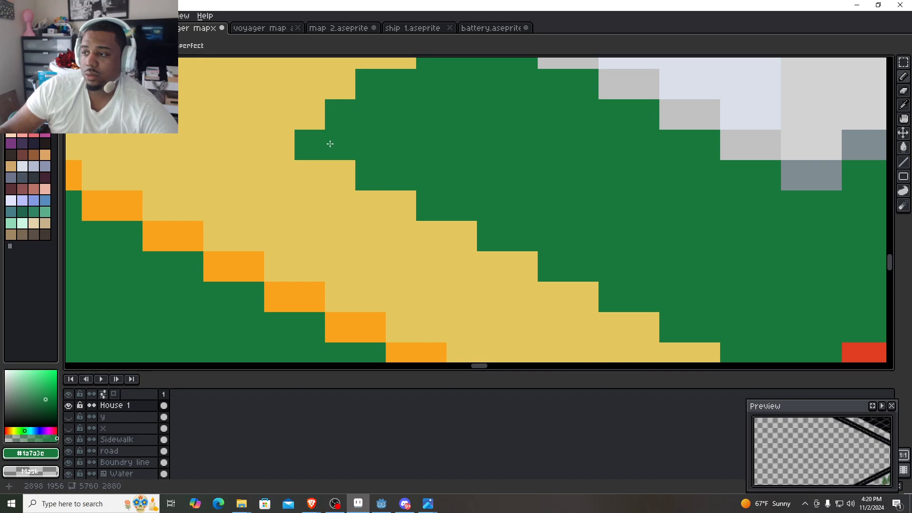
- Sample the yellow #e5c75e and fill out the walkway's front corner at the red lot boundary
scroll(379, 118, down, 2)
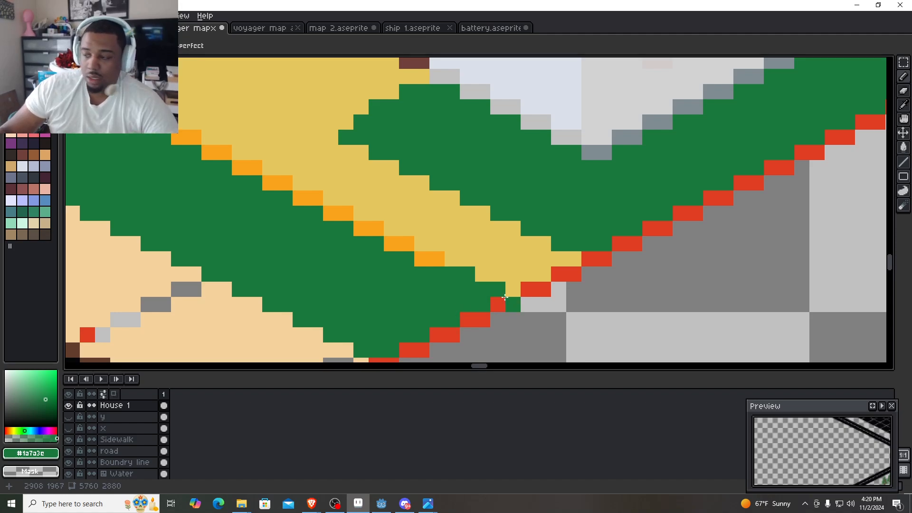
alt+click(515, 280)
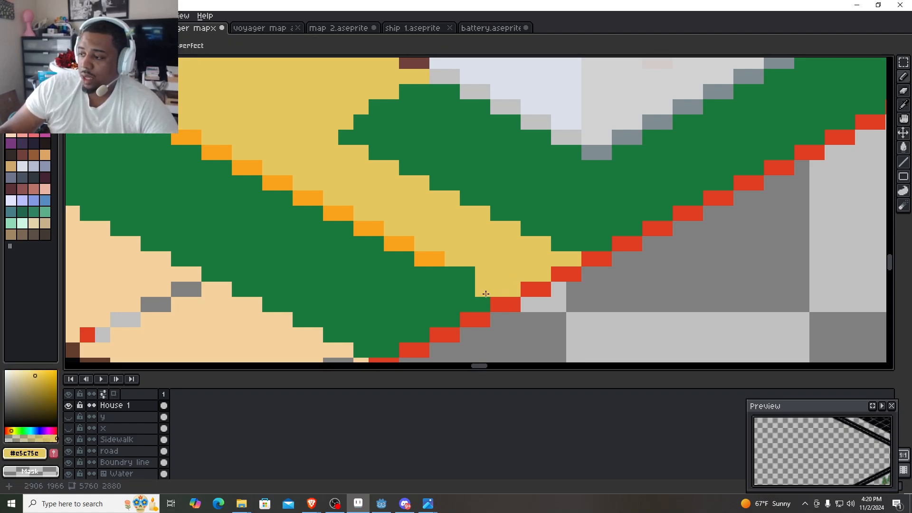
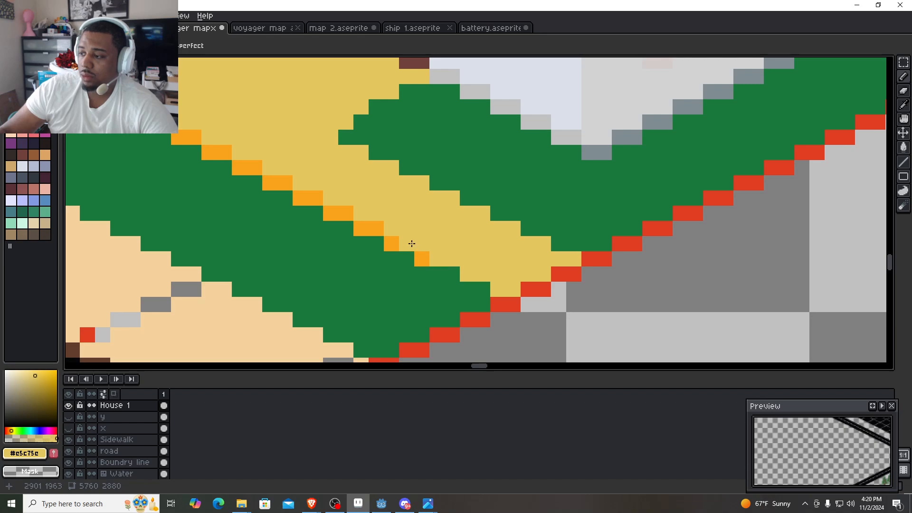
- Replace the orange edging along the walkway's sidewalk-side edge with lawn green #1a7a3e
right_click(411, 243)
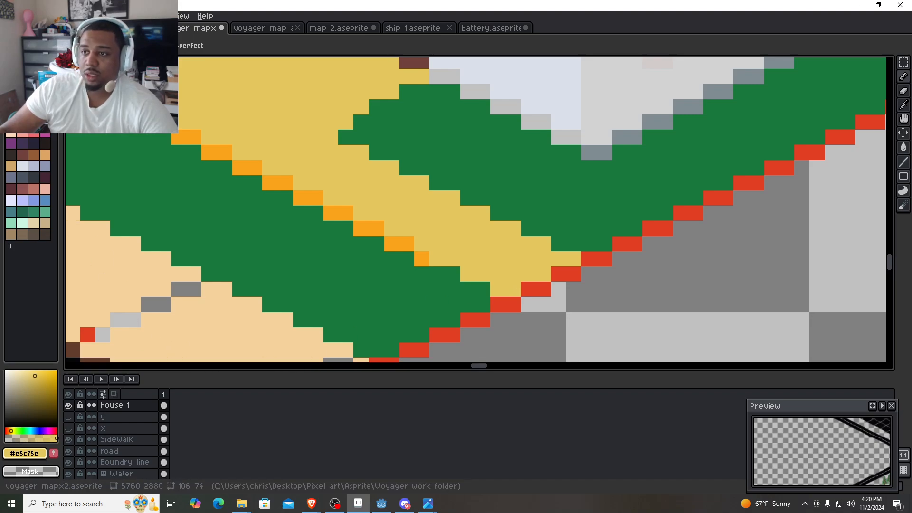
click(11, 75)
scroll(507, 288, up, 1)
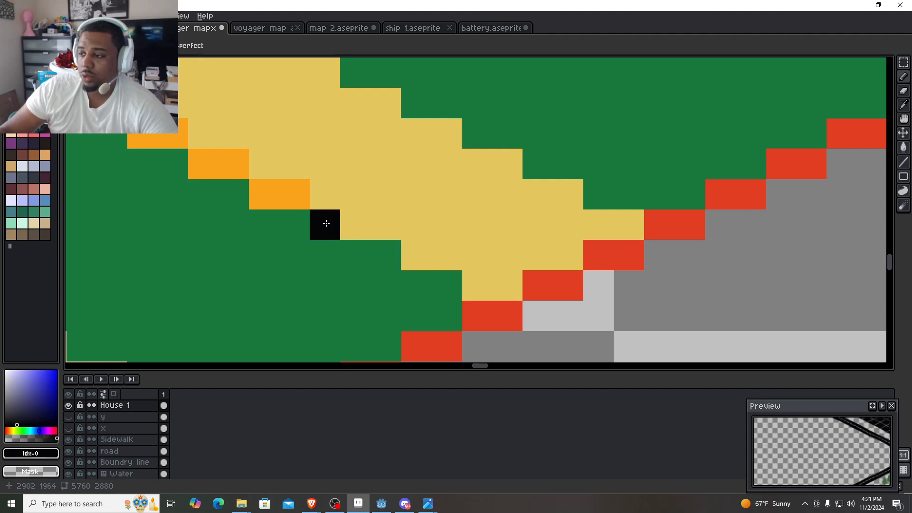
scroll(325, 234, down, 1)
alt+click(321, 246)
drag(321, 236, 449, 301)
mouse_move(450, 296)
mouse_down()
mouse_move(366, 243)
mouse_move(143, 141)
mouse_move(287, 226)
mouse_move(237, 217)
mouse_move(201, 189)
mouse_move(233, 205)
mouse_move(171, 155)
mouse_up()
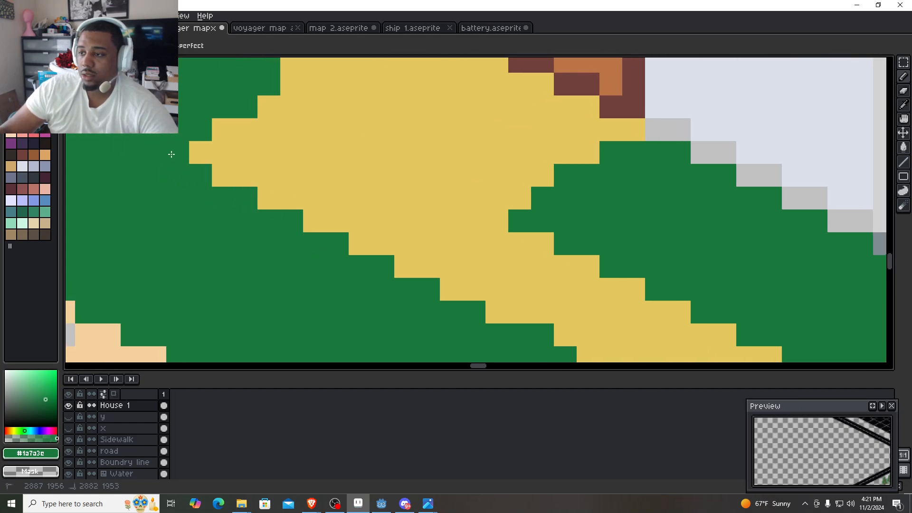
drag(201, 230, 77, 210)
scroll(304, 248, down, 2)
drag(378, 281, 338, 252)
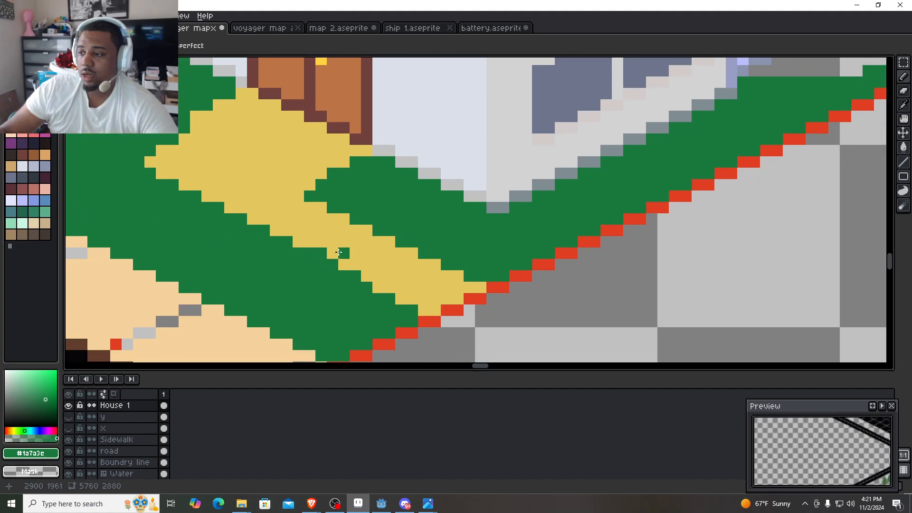
alt+click(441, 299)
scroll(426, 312, up, 3)
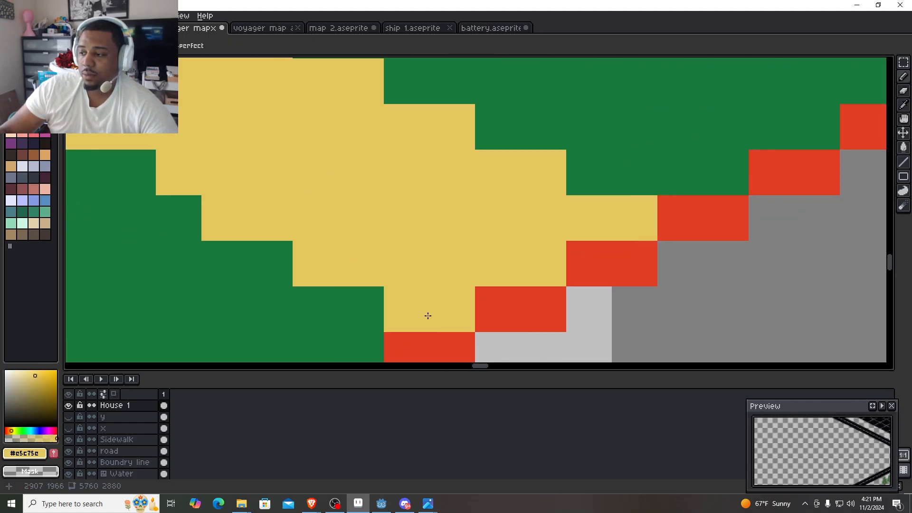
drag(427, 315, 404, 314)
click(163, 277)
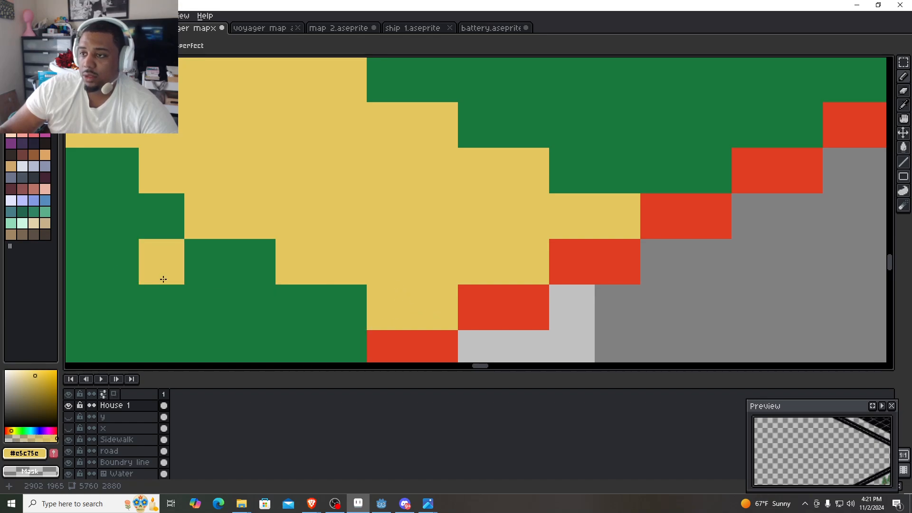
key(ctrl+z)
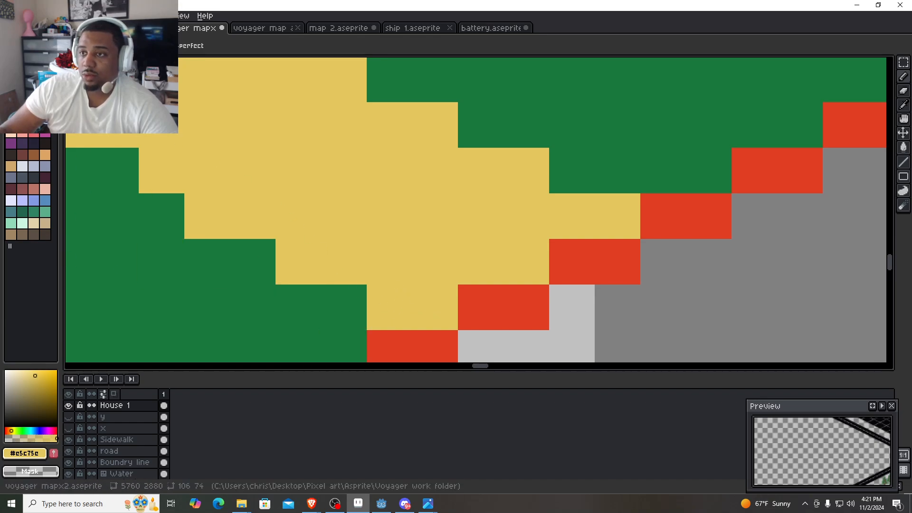
- Draw a black guide line in two-pixel steps along the walkway's sidewalk-side edge, starting at the red lot boundary
click(11, 64)
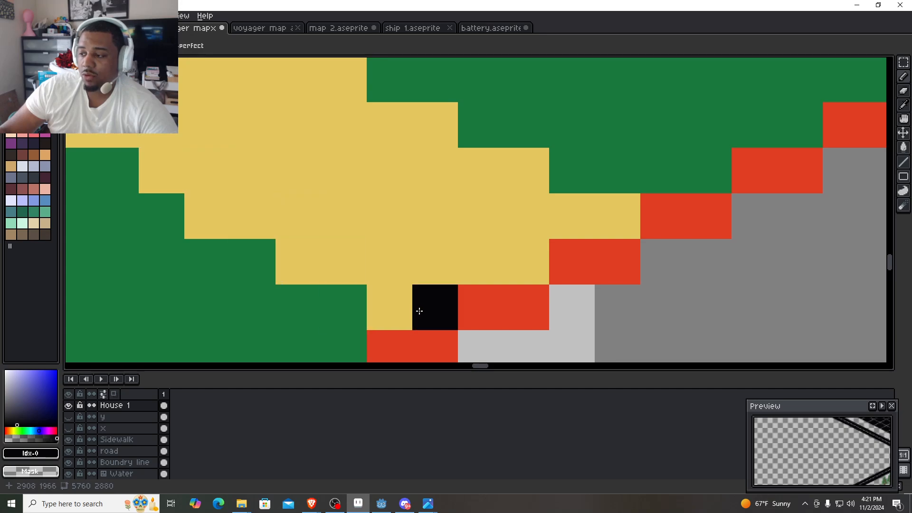
mouse_move(414, 311)
mouse_down()
mouse_move(386, 308)
mouse_move(296, 260)
mouse_move(595, 319)
mouse_move(587, 307)
mouse_move(511, 291)
mouse_move(477, 254)
mouse_move(344, 188)
mouse_move(484, 276)
mouse_up()
click(423, 240)
click(392, 233)
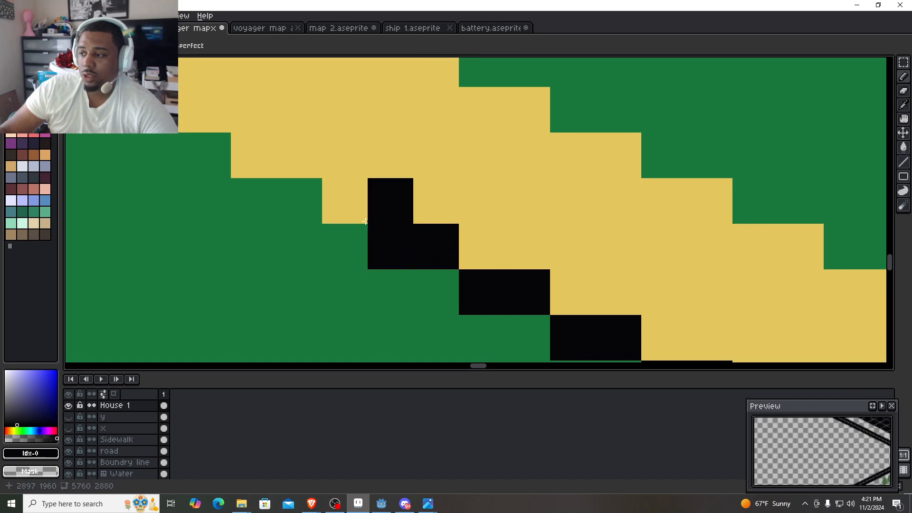
click(342, 200)
drag(292, 196, 499, 283)
click(436, 232)
click(411, 236)
drag(411, 236, 502, 308)
mouse_move(447, 260)
mouse_down()
mouse_move(329, 215)
mouse_move(345, 246)
mouse_move(423, 326)
mouse_up()
- Continue the black stair-stepped guide line along the door landing to its outer tip
click(330, 215)
click(332, 241)
click(294, 226)
drag(311, 258, 389, 326)
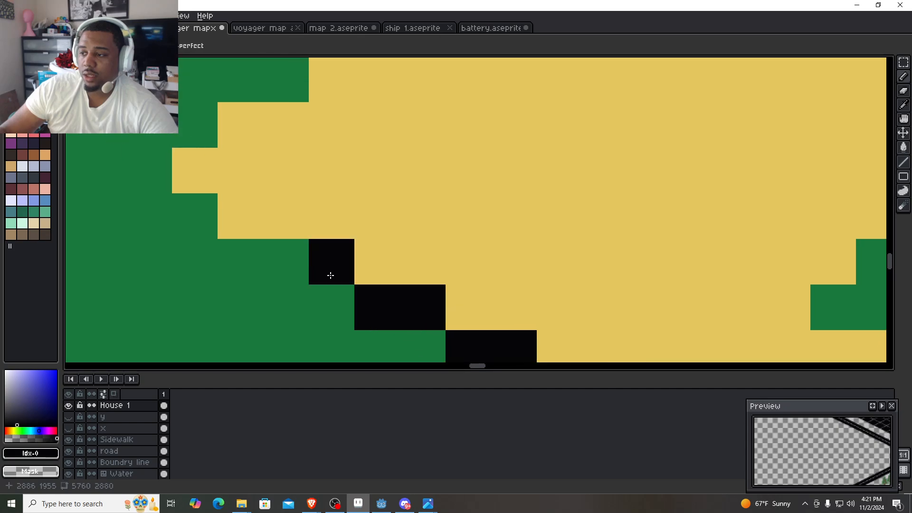
click(330, 273)
click(289, 254)
click(257, 224)
click(187, 185)
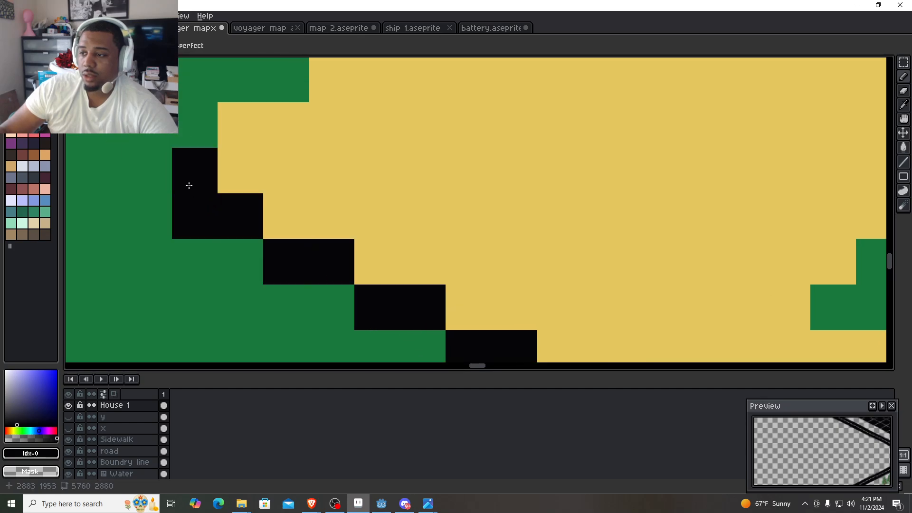
click(161, 171)
scroll(163, 172, down, 2)
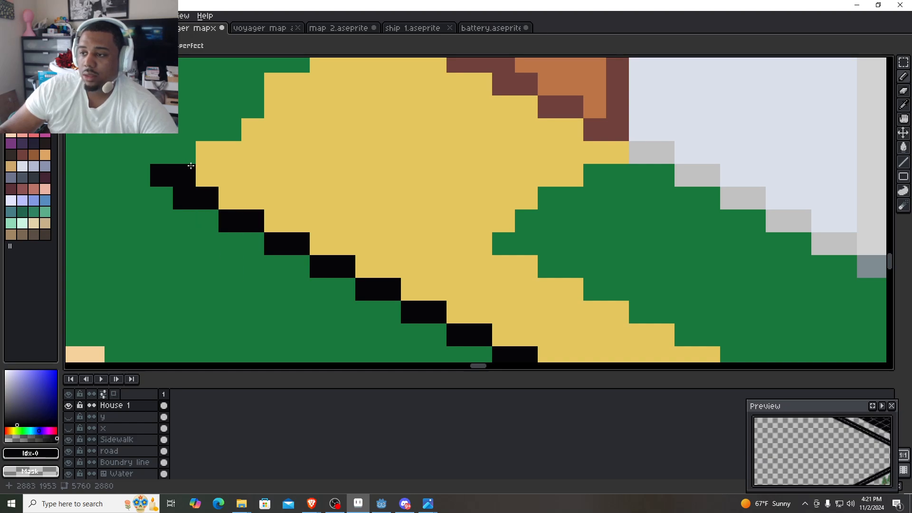
- Even out the guide line's end at the landing tip using the walkway yellow and the sampled black #060608
key(i)
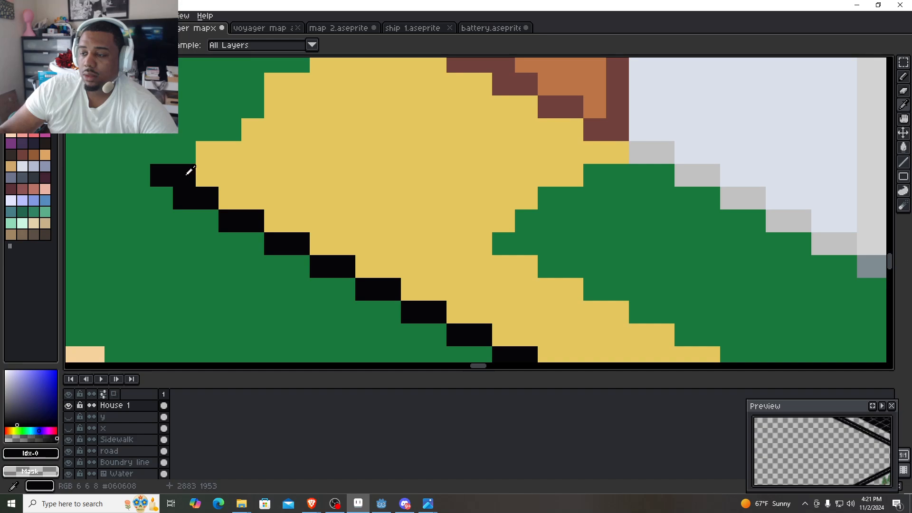
click(200, 170)
click(186, 174)
alt+click(190, 192)
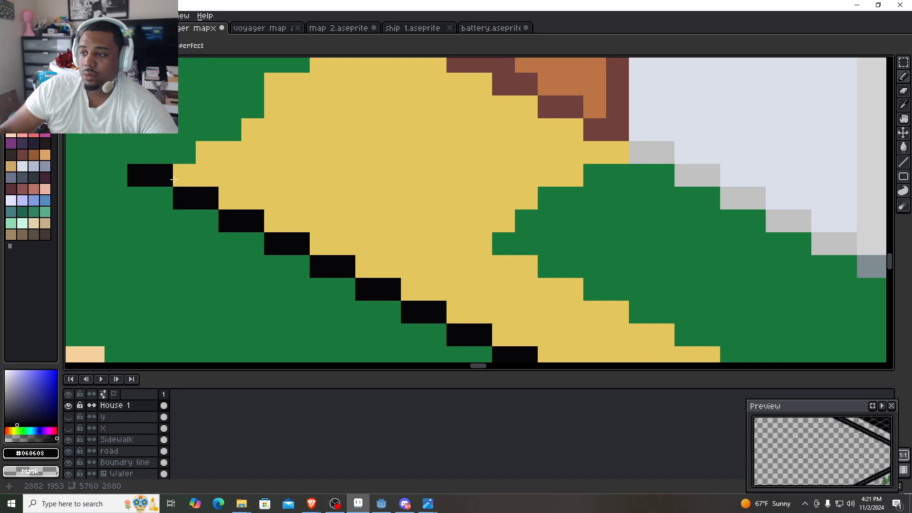
drag(173, 179, 294, 269)
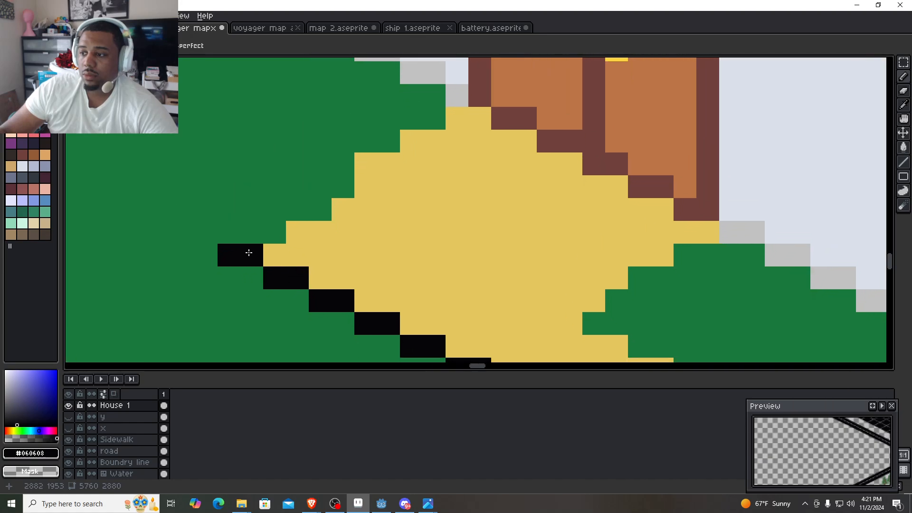
- Sample lawn green #1a7a3e and paint over the black pixels at the landing's outer tip
right_click(249, 253)
alt+click(214, 317)
drag(245, 262, 230, 257)
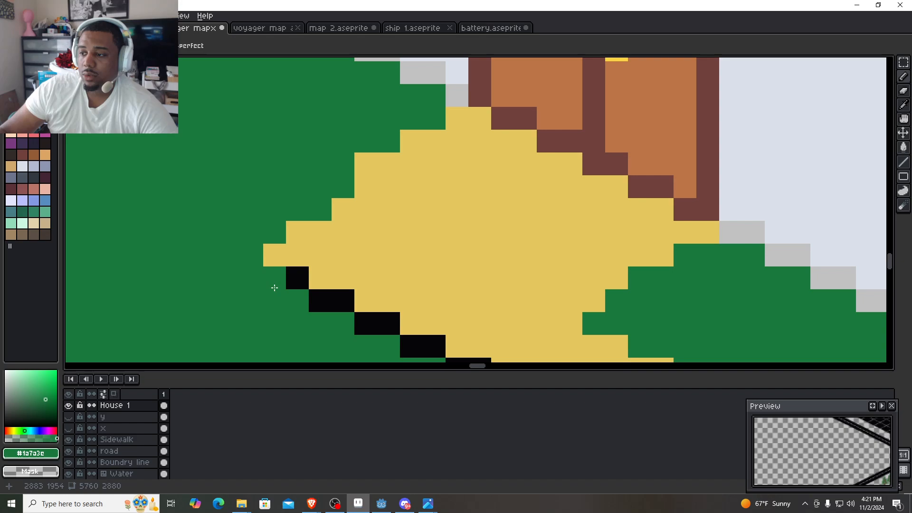
mouse_move(268, 286)
mouse_down()
mouse_move(134, 216)
mouse_move(174, 199)
mouse_move(155, 198)
mouse_move(309, 279)
mouse_up()
- Sample the yellow #e5c75e and recolour the black guide line from the landing tip down to the red lot boundary
alt+click(177, 174)
mouse_move(358, 305)
mouse_down()
mouse_move(231, 195)
mouse_move(209, 196)
mouse_up()
drag(266, 214, 248, 216)
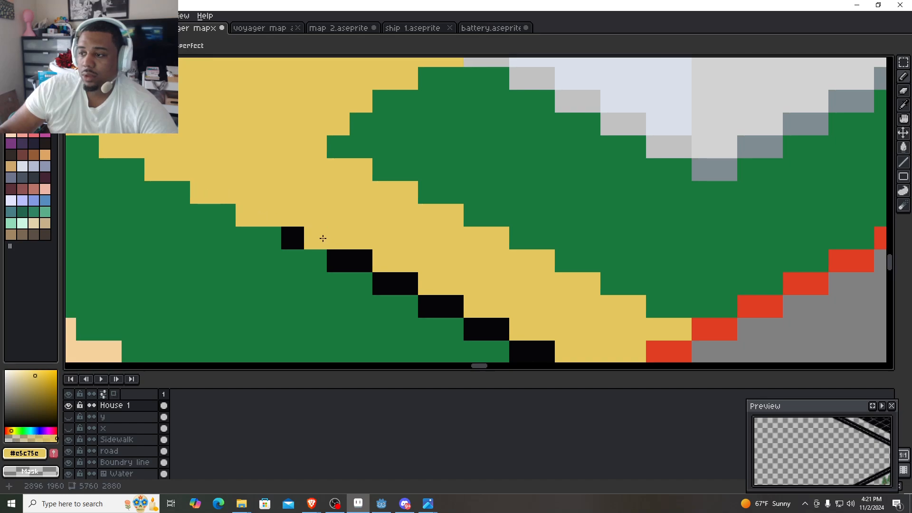
mouse_move(323, 238)
mouse_down()
mouse_move(312, 236)
mouse_move(361, 255)
mouse_up()
drag(424, 302, 498, 329)
mouse_move(519, 351)
mouse_down()
mouse_move(543, 355)
mouse_move(564, 352)
mouse_move(424, 254)
mouse_up()
drag(482, 295, 460, 287)
scroll(467, 273, down, 2)
- Draw a black stair-stepped guide line along the landing's lawn edge, from the door frame toward the outer tip
drag(465, 217, 493, 269)
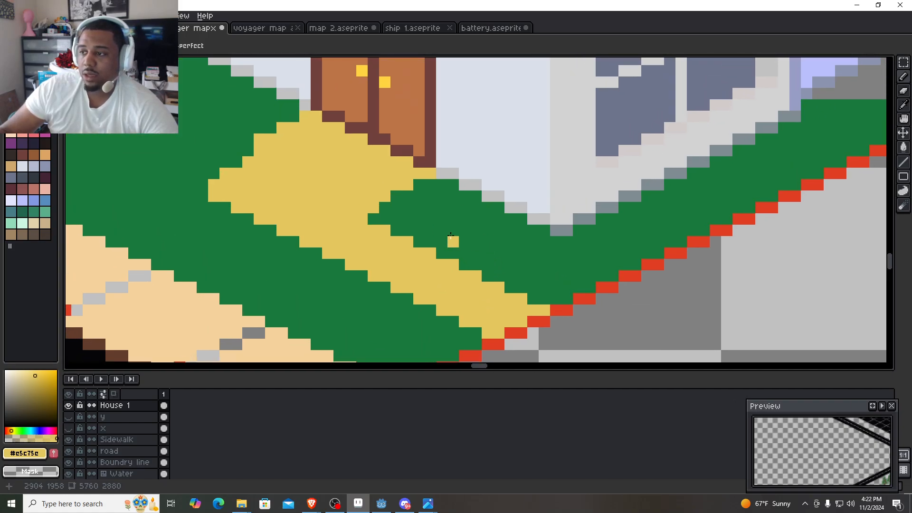
scroll(252, 135, up, 3)
drag(309, 128, 309, 160)
key(i)
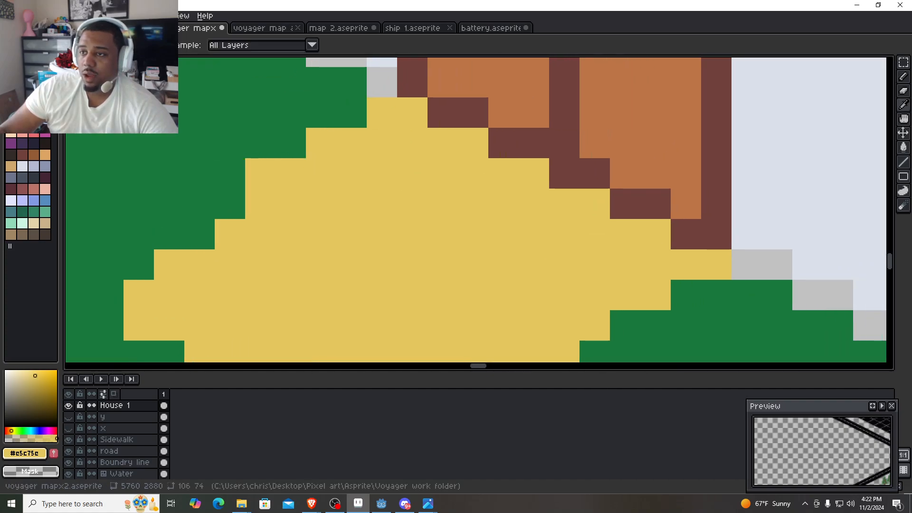
click(11, 64)
key(b)
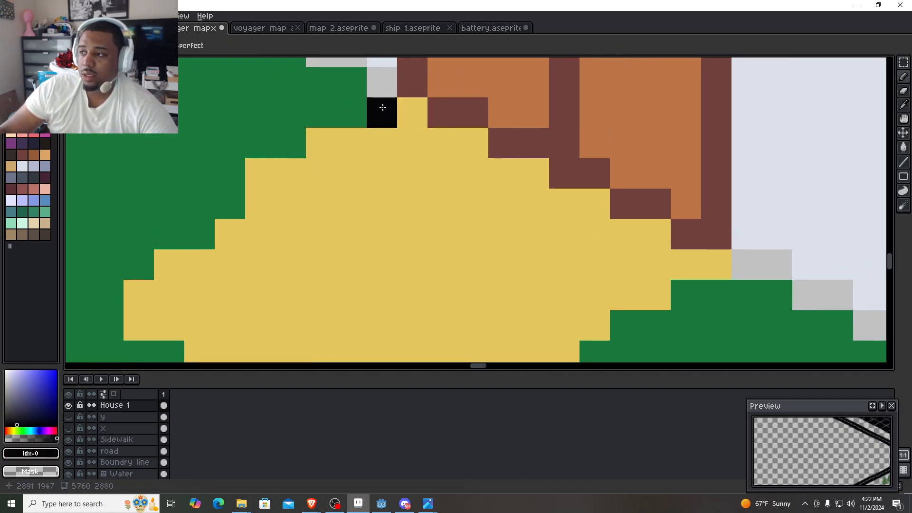
click(383, 108)
mouse_move(402, 108)
mouse_down()
mouse_move(251, 177)
mouse_move(252, 200)
mouse_move(231, 206)
mouse_move(222, 225)
mouse_up()
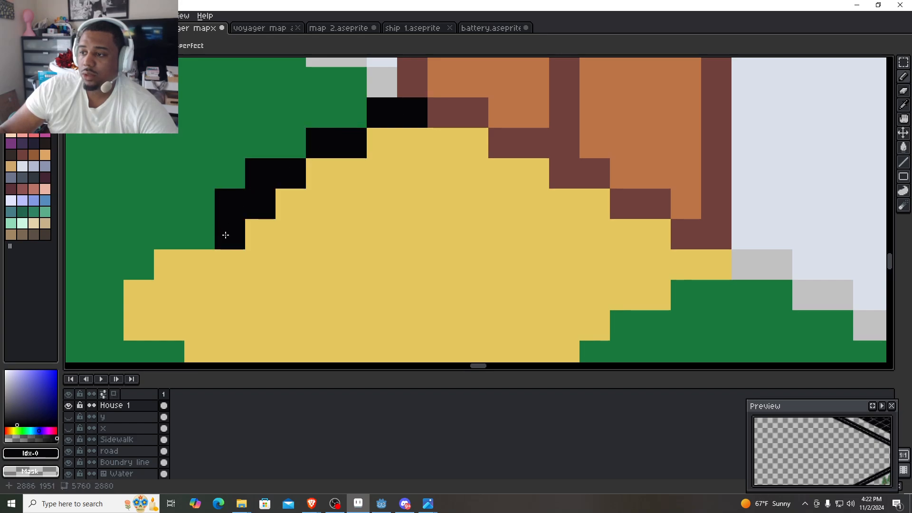
- Undo the uneven last guide pixels and extend the black line in two-pixel steps out beyond the landing's tip
key(ctrl+z)
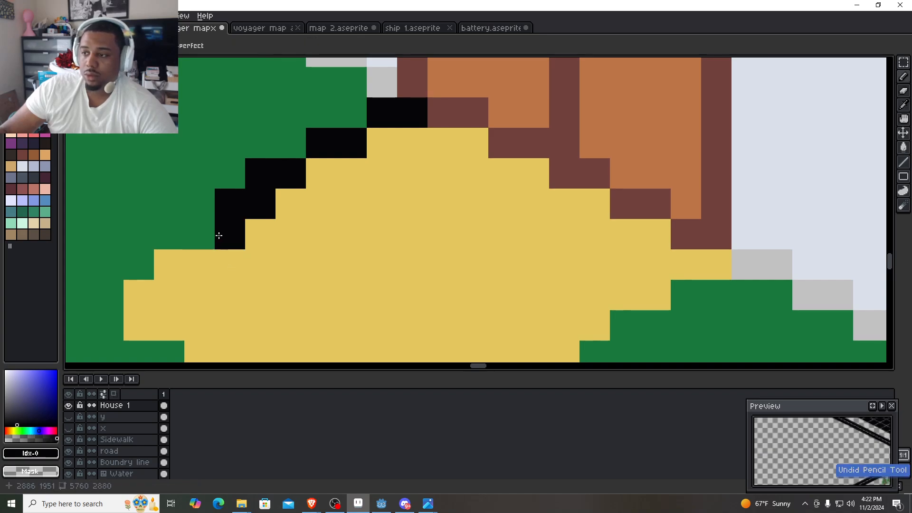
key(ctrl+z)
key(ctrl+z)
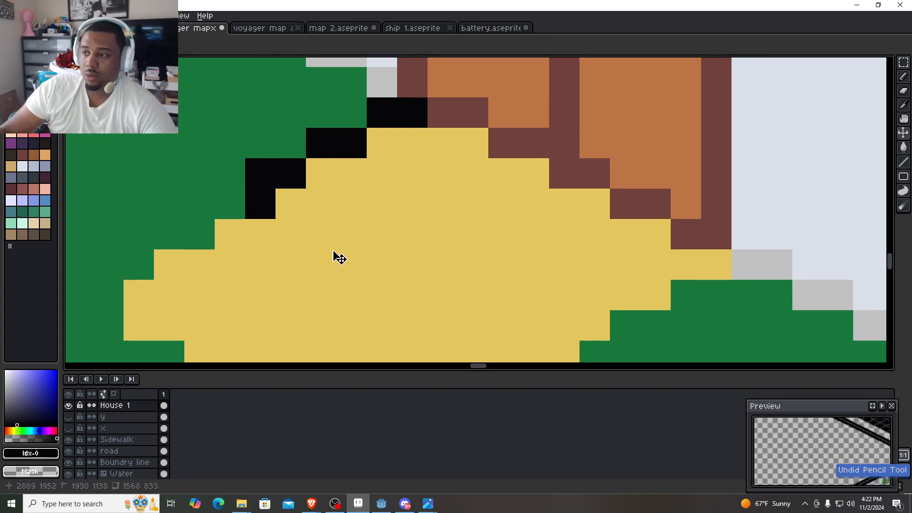
key(ctrl+z)
mouse_move(238, 203)
mouse_down()
mouse_move(203, 200)
mouse_move(173, 218)
mouse_move(174, 232)
mouse_move(134, 247)
mouse_move(297, 167)
mouse_up()
click(147, 236)
click(252, 198)
click(229, 200)
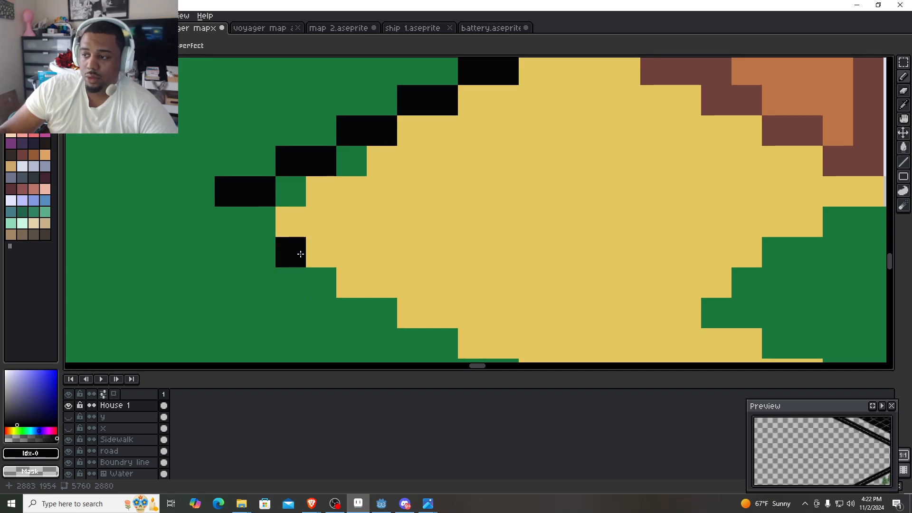
- Sample the yellow #e5c75e, extend the landing's outer tip to the guide line, and paint over the black and green pixels
alt+click(288, 255)
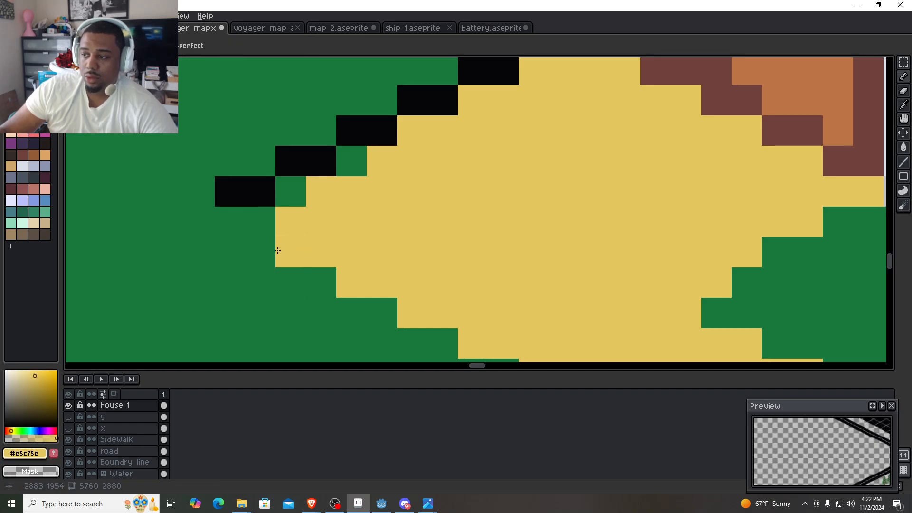
mouse_move(278, 250)
mouse_down()
mouse_move(256, 226)
mouse_move(231, 220)
mouse_up()
scroll(247, 217, down, 2)
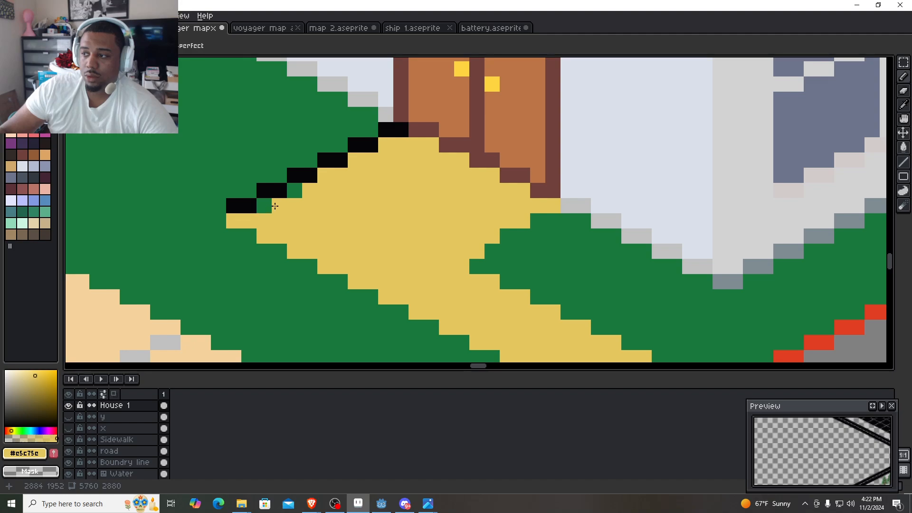
drag(239, 205, 269, 206)
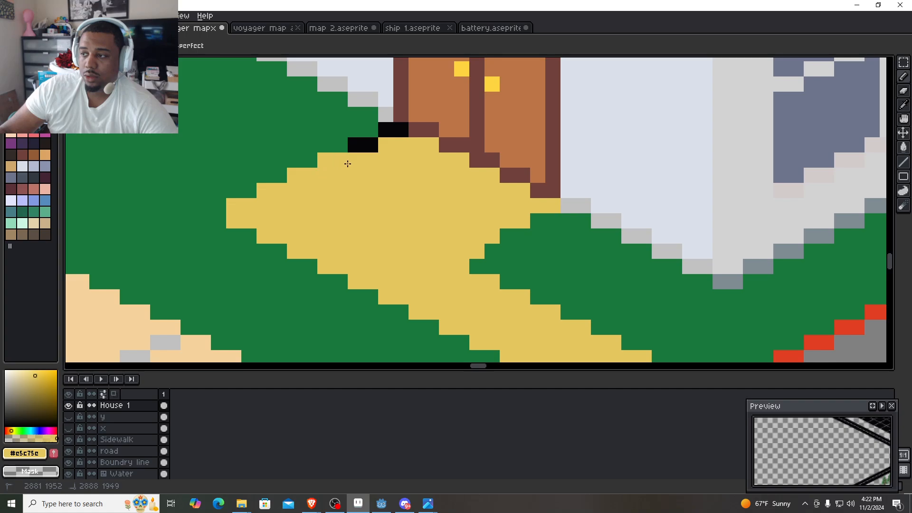
scroll(390, 286, down, 3)
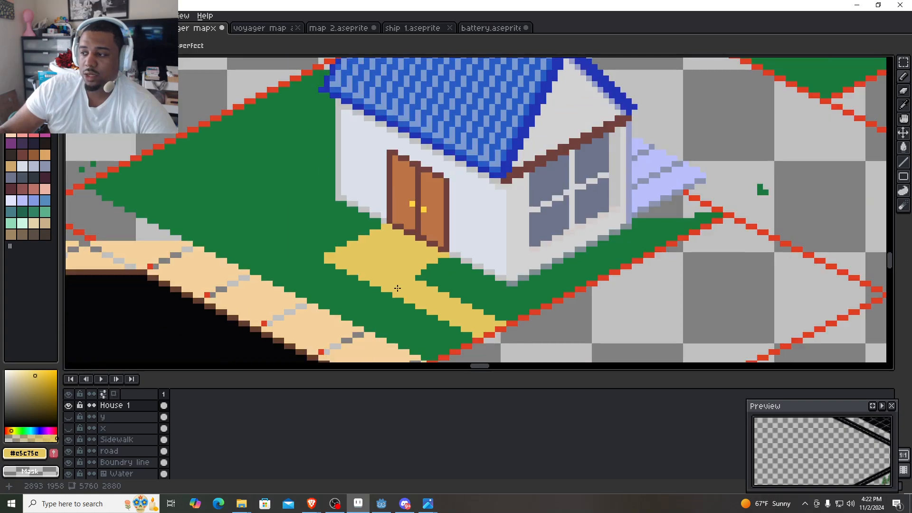
- On the Sidewalk layer, erase the old sidewalk tiles along the cul-de-sac's edge beside the house lot with an enlarged brush
drag(415, 278, 372, 227)
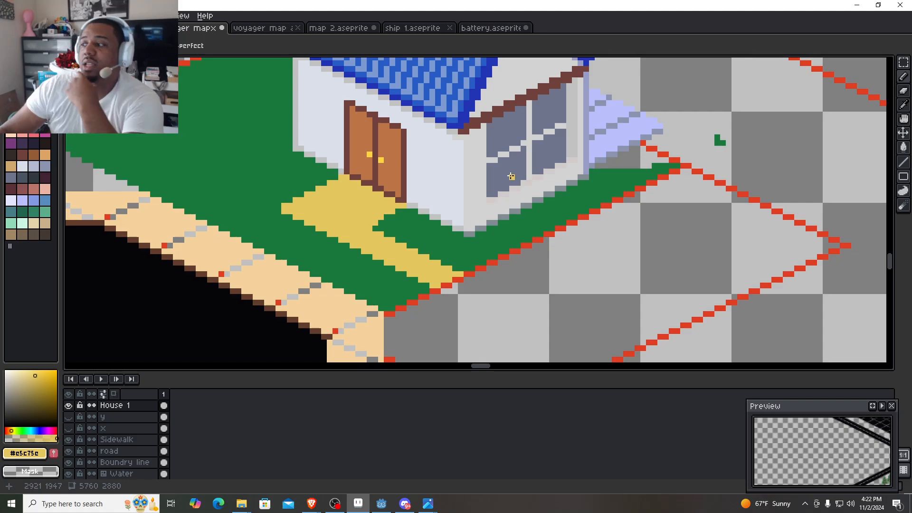
scroll(492, 205, down, 1)
mouse_move(495, 216)
mouse_down()
mouse_move(432, 199)
mouse_move(437, 214)
mouse_up()
scroll(391, 216, down, 1)
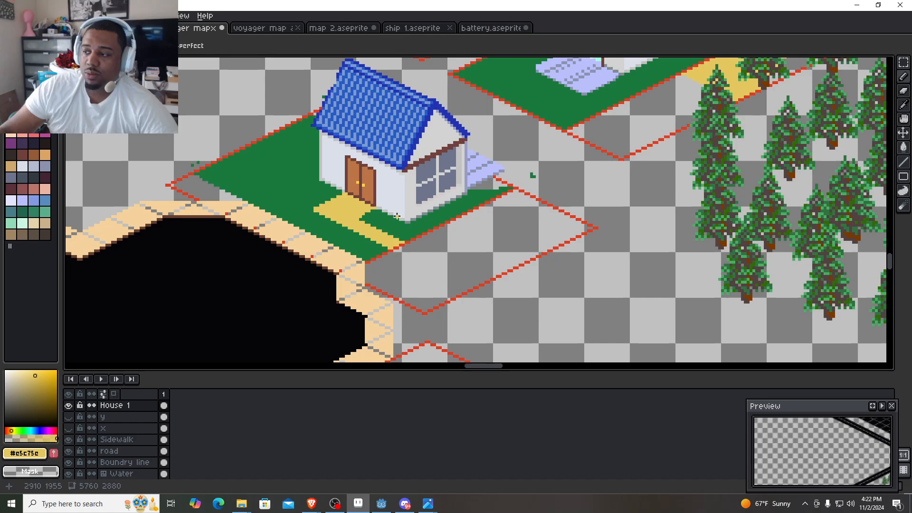
click(118, 465)
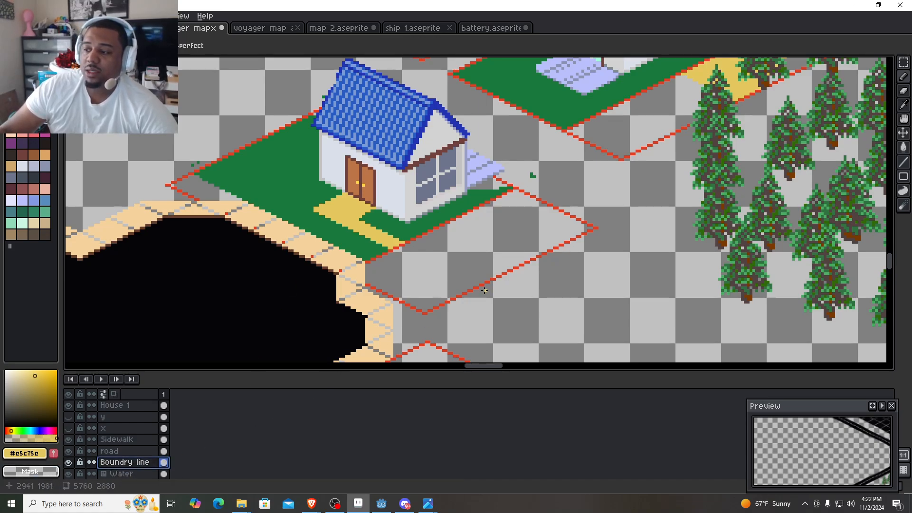
scroll(323, 290, up, 2)
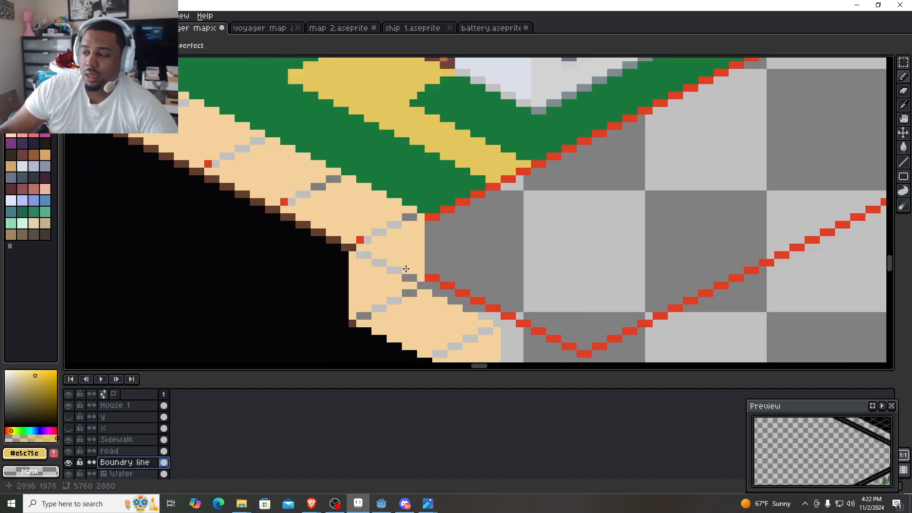
scroll(406, 268, down, 1)
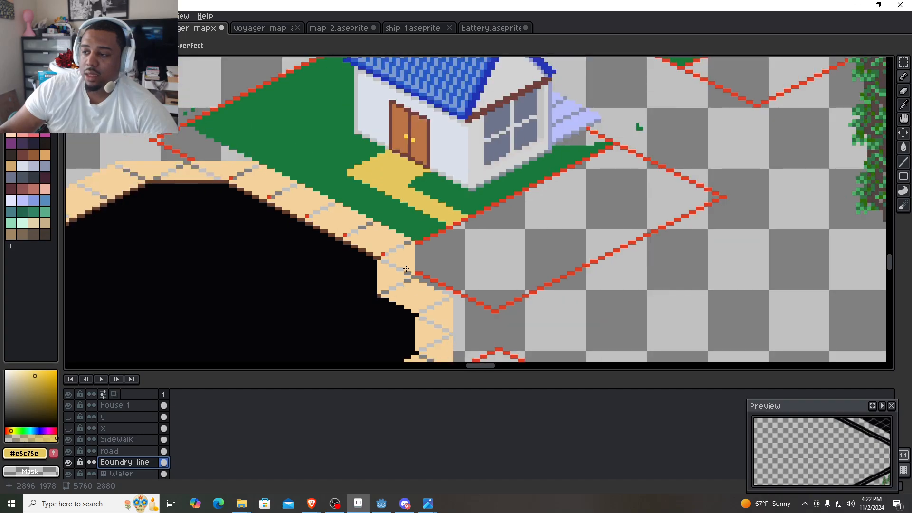
click(118, 439)
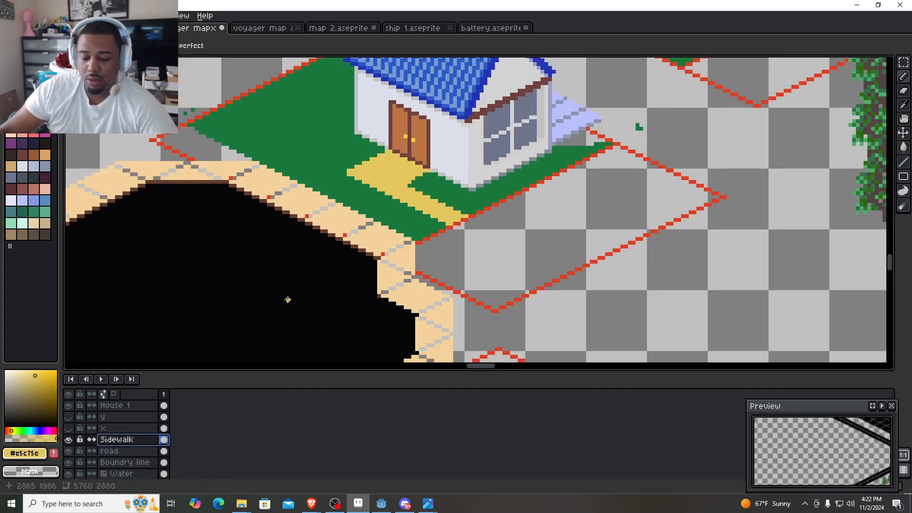
ctrl+scroll(302, 302, down, 19)
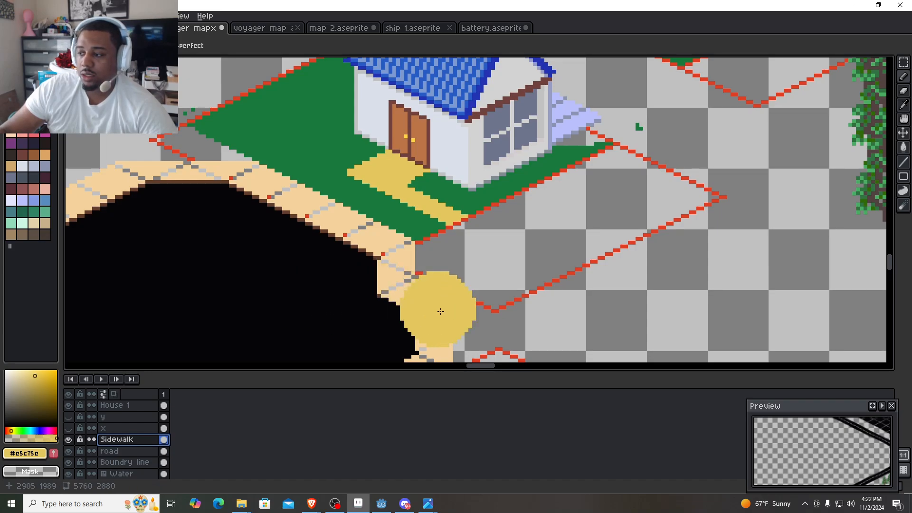
mouse_move(441, 311)
mouse_down()
mouse_move(369, 248)
mouse_move(233, 188)
mouse_move(168, 182)
mouse_up()
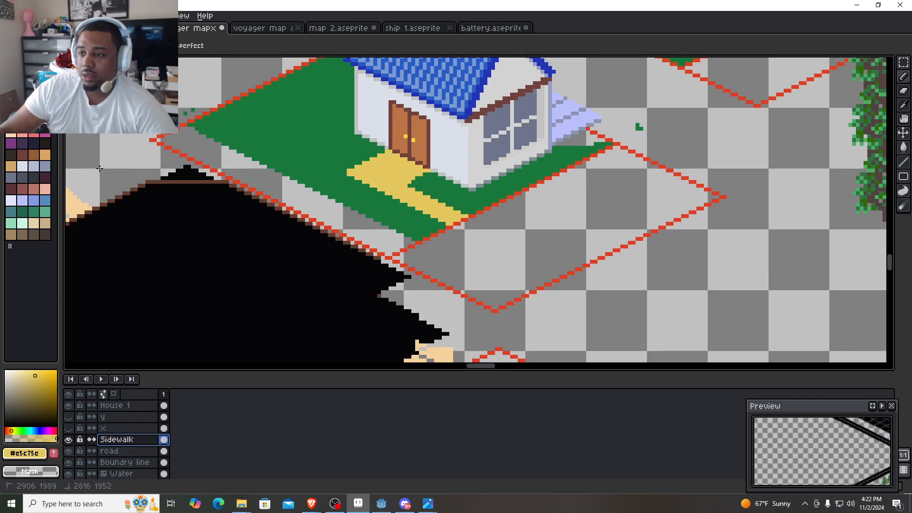
mouse_move(130, 216)
mouse_down()
mouse_move(258, 285)
mouse_move(418, 337)
mouse_up()
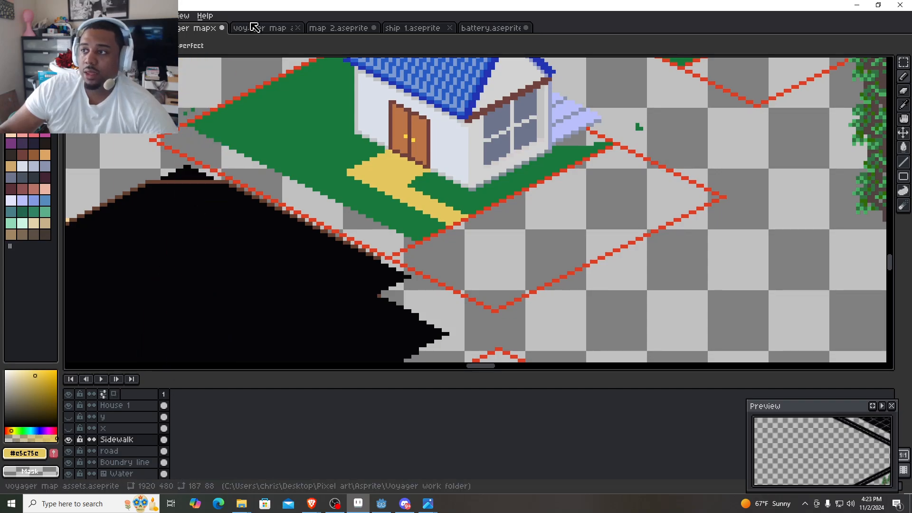
- Copy the plain sand-coloured sidewalk tile from the voyager map assets file and return to the map file
click(255, 28)
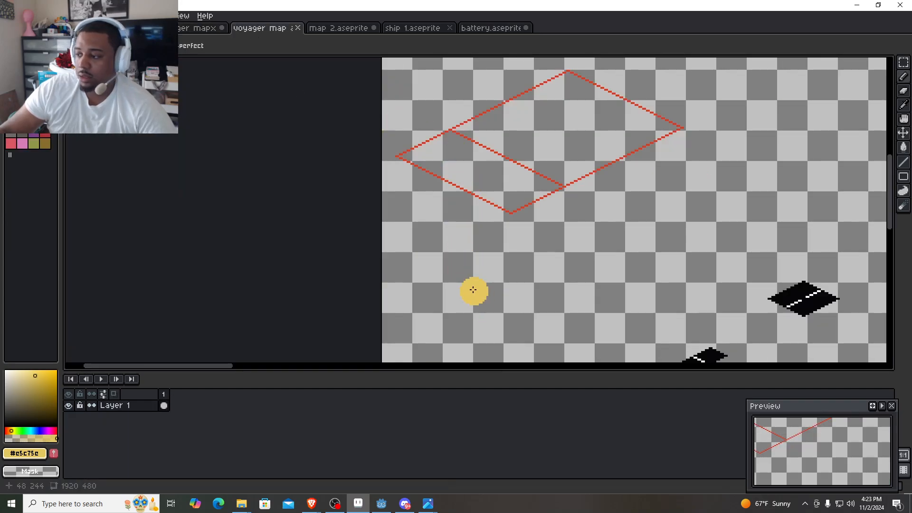
drag(458, 315, 368, 137)
scroll(367, 136, up, 2)
drag(304, 224, 351, 130)
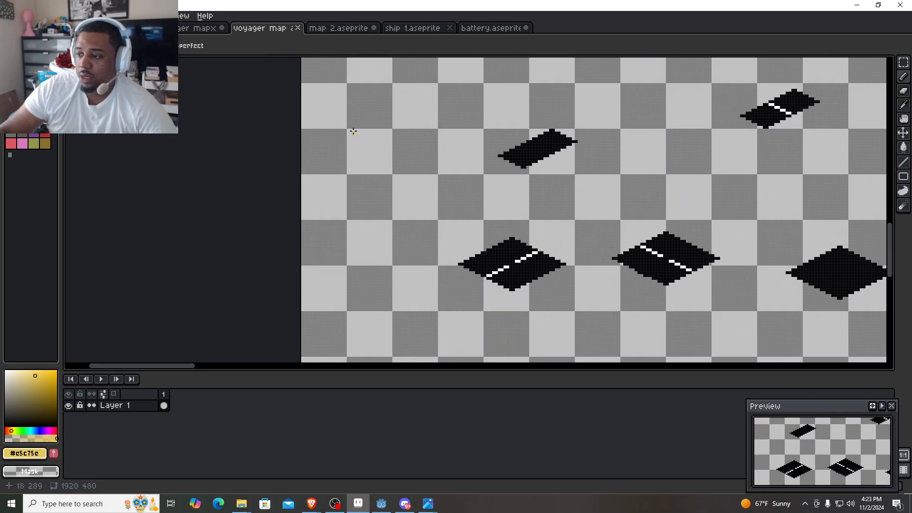
scroll(357, 157, down, 5)
drag(373, 220, 351, 185)
scroll(355, 197, up, 6)
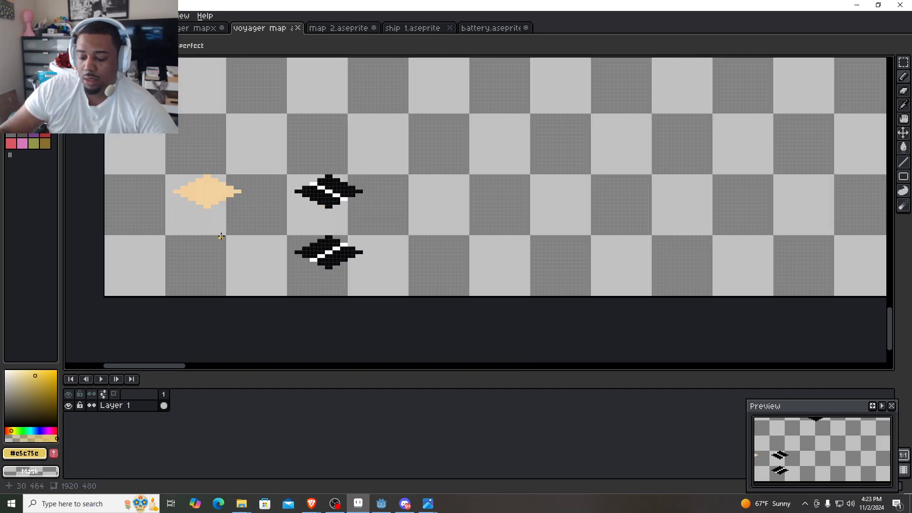
key(m)
drag(262, 226, 147, 145)
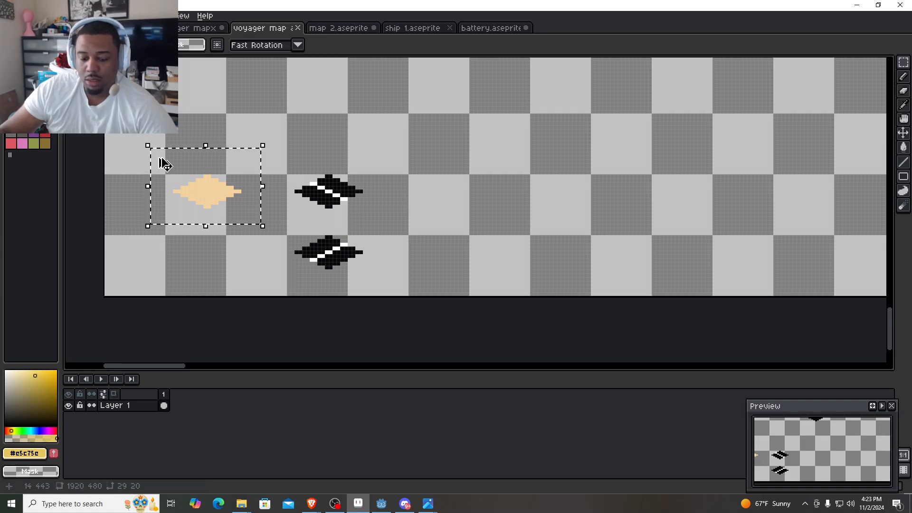
click(186, 31)
drag(216, 199, 299, 218)
scroll(227, 190, up, 2)
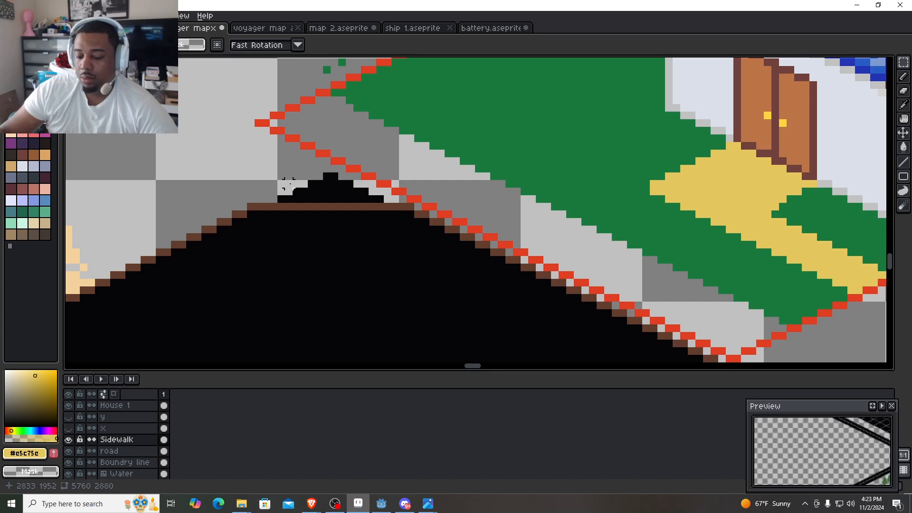
key(ctrl+v)
drag(484, 217, 214, 158)
scroll(397, 193, up, 2)
key(ctrl+v)
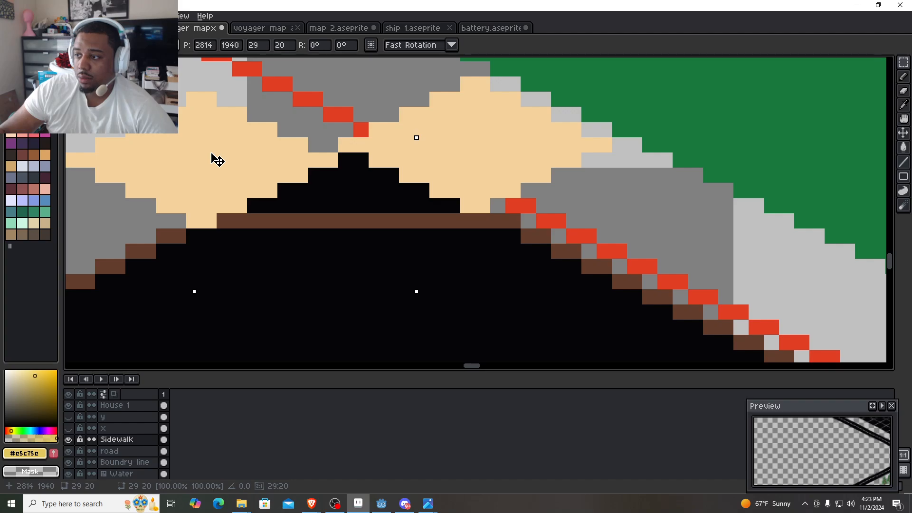
drag(305, 189, 306, 223)
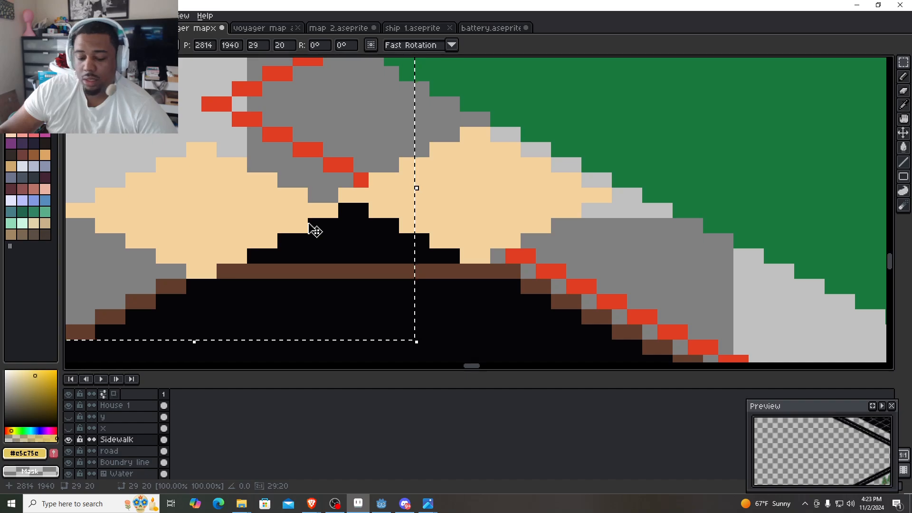
key(ctrl+z)
key(ctrl+z)
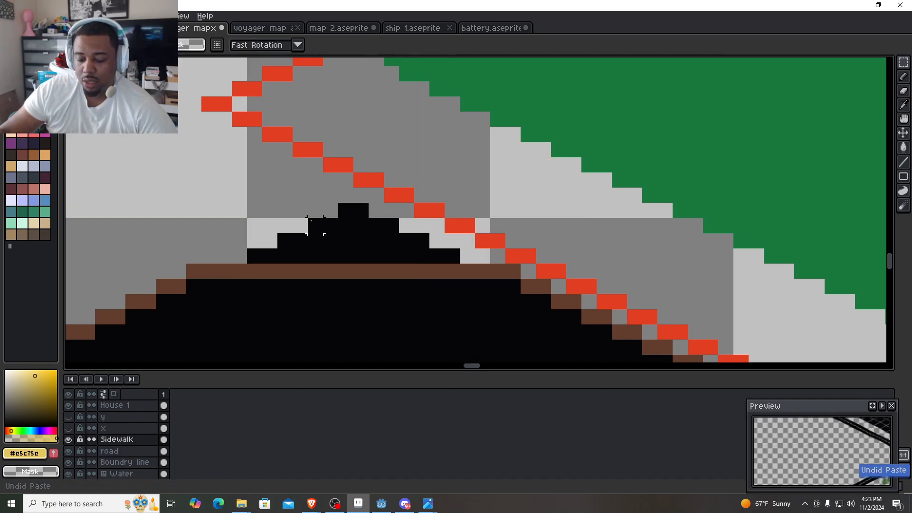
- Paste four sidewalk tiles with thin gaps along the cul-de-sac's upper edge, the first at 2814, 1940 and the last at 2845, 1945
key(ctrl+v)
drag(396, 204, 174, 202)
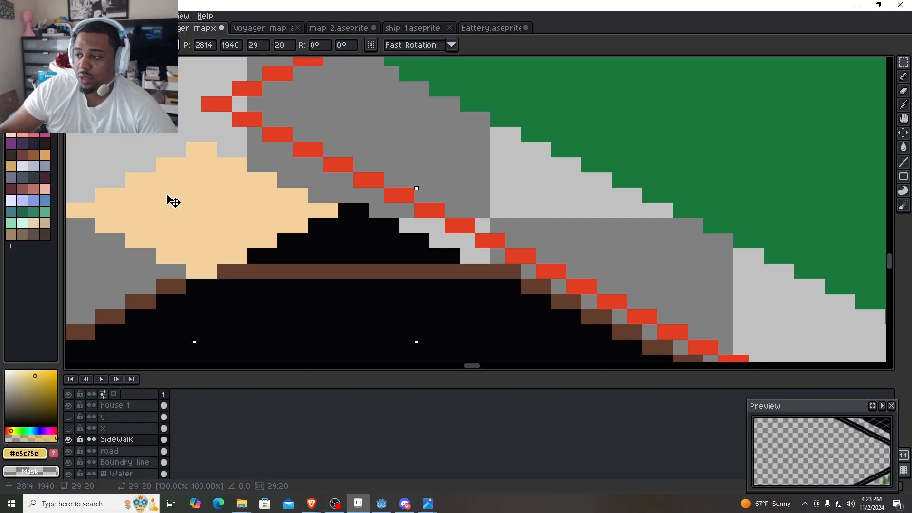
key(ctrl+v)
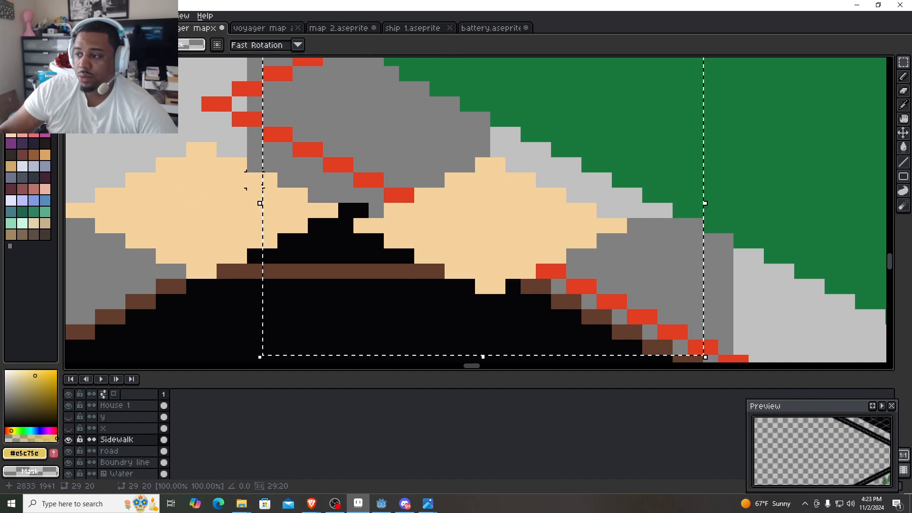
drag(437, 232, 303, 190)
scroll(334, 182, down, 2)
mouse_move(379, 241)
mouse_down()
mouse_move(440, 248)
mouse_move(387, 233)
mouse_up()
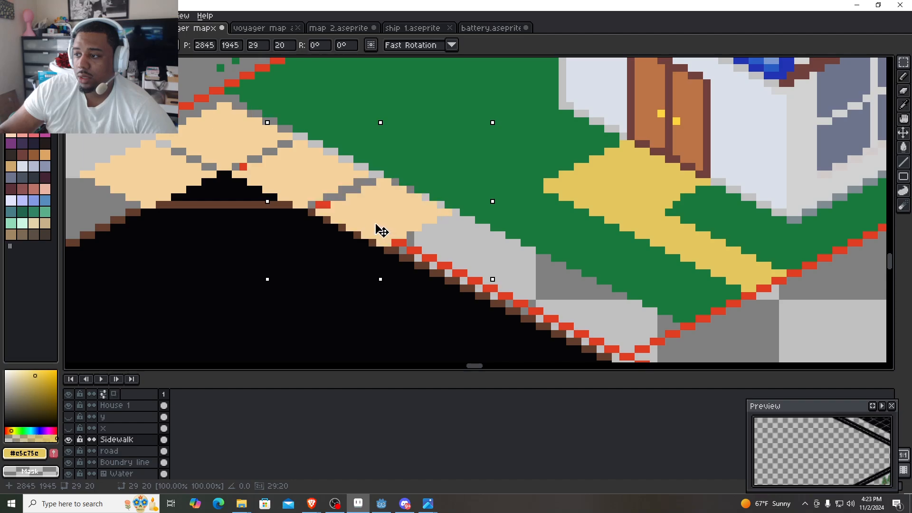
- Continue the sidewalk row down to the red lot corner with tiles at 2854, 1950, at 2864, 1955 and at 2874, 1960
drag(376, 225, 306, 201)
key(ctrl+v)
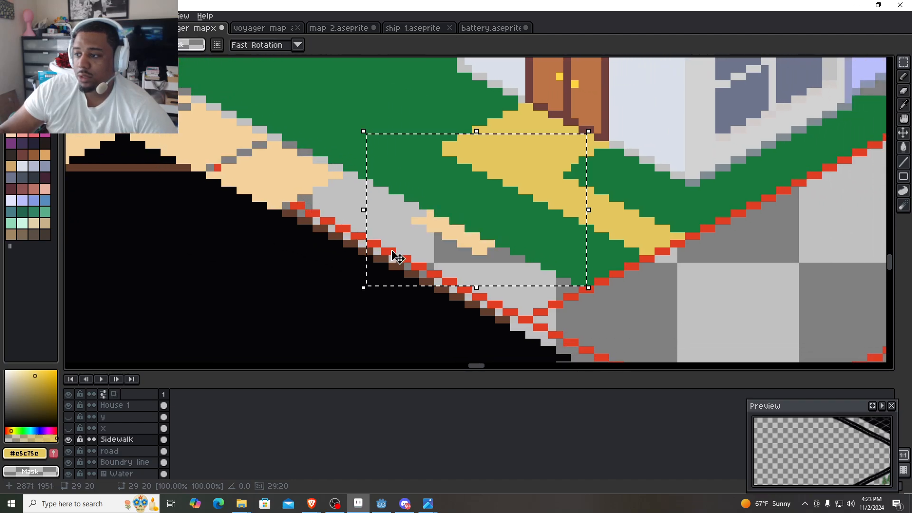
drag(477, 240, 341, 221)
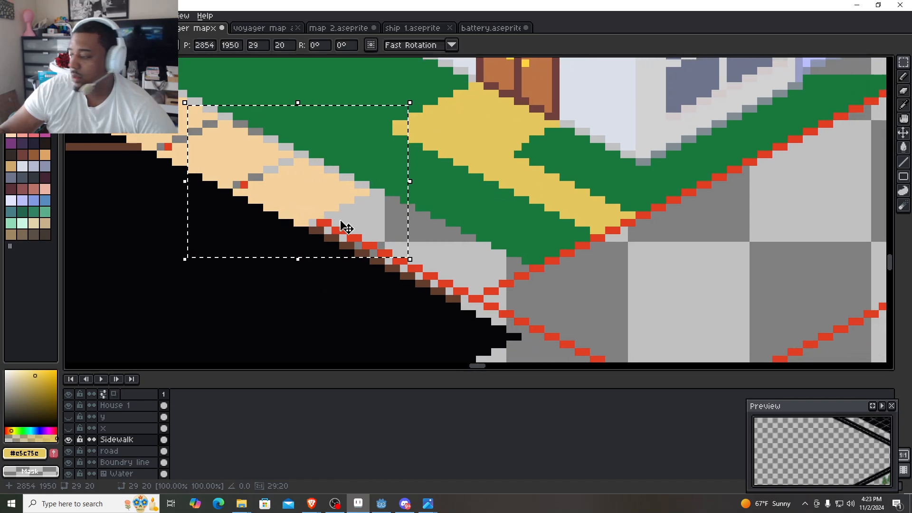
drag(385, 251, 366, 252)
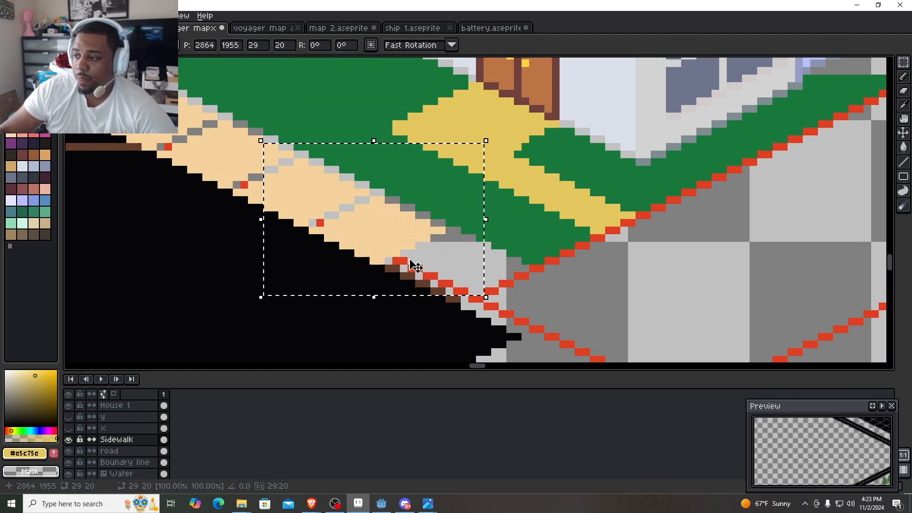
drag(425, 272, 338, 217)
key(ctrl+v)
drag(507, 252, 401, 239)
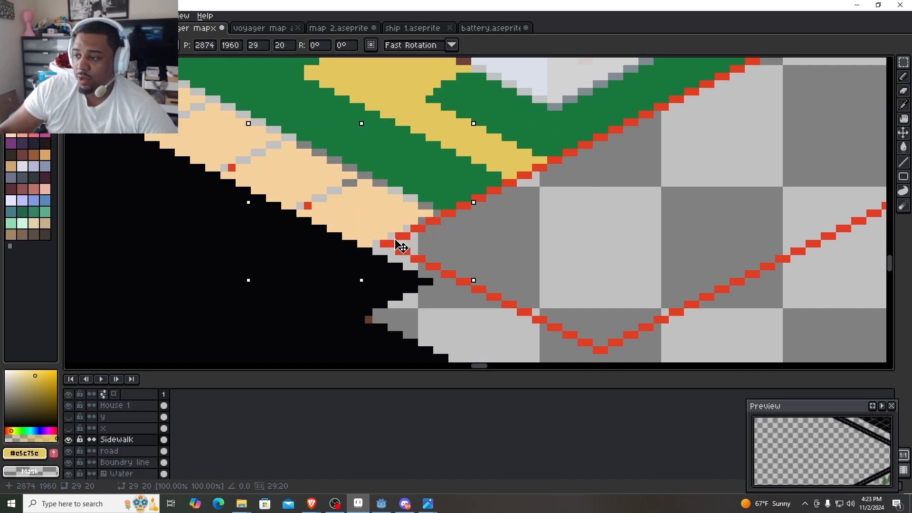
- Paste another sidewalk tile across the red lot corner at 2884, 1965, continuing the diagonal row
scroll(411, 238, down, 9)
drag(530, 218, 335, 361)
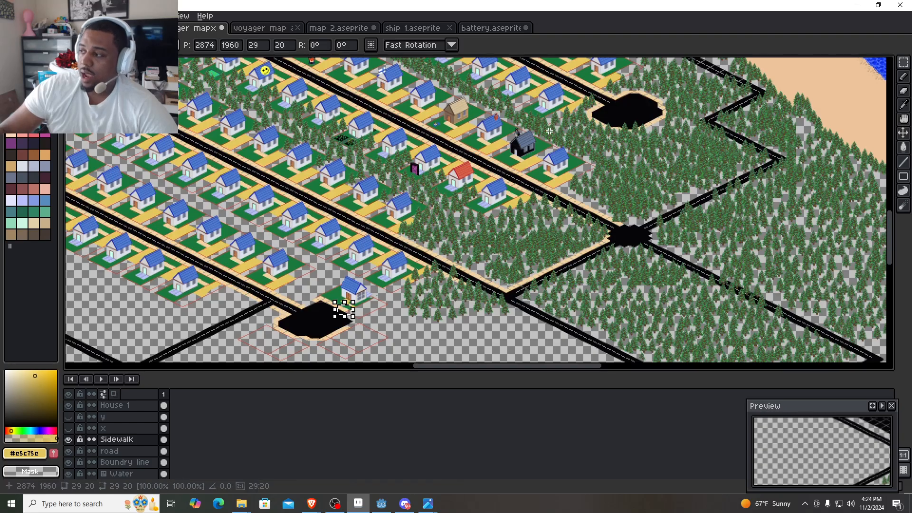
drag(366, 315, 402, 256)
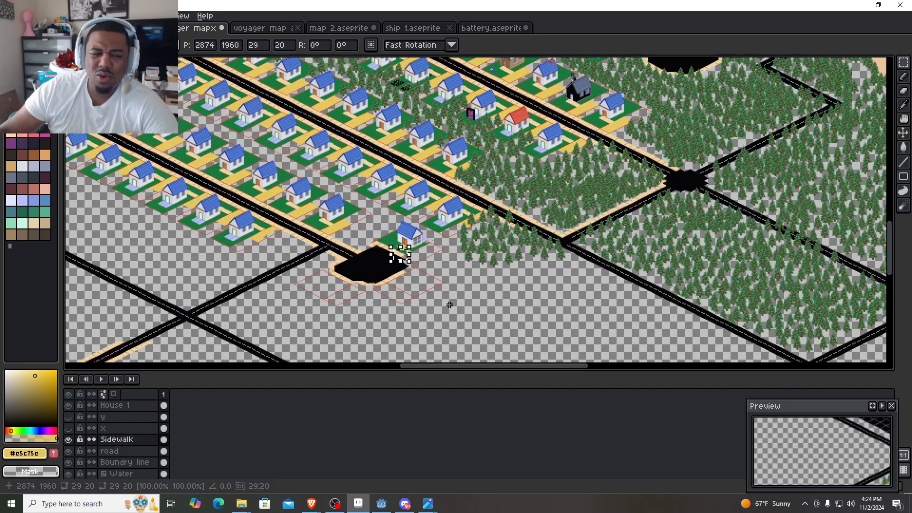
scroll(442, 332, up, 5)
drag(432, 120, 621, 441)
scroll(679, 217, up, 1)
drag(610, 244, 550, 238)
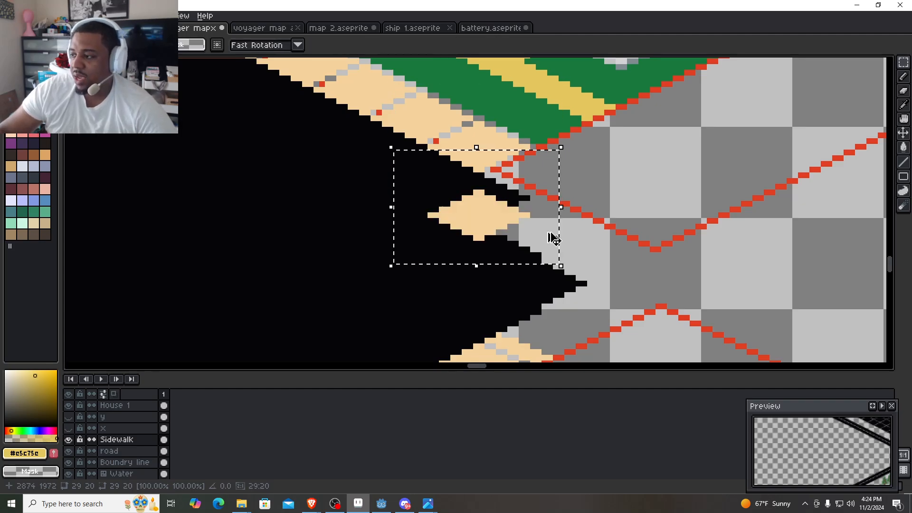
drag(480, 230, 546, 187)
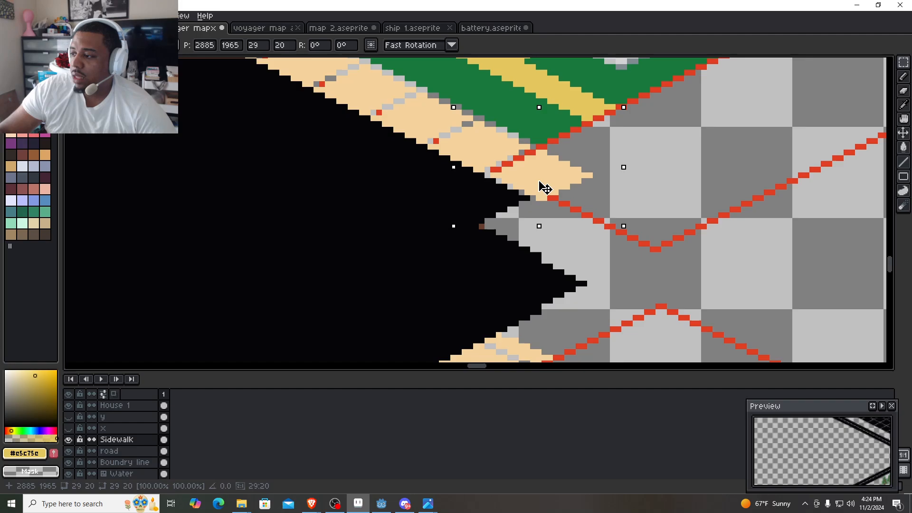
key(Left)
scroll(534, 187, up, 2)
scroll(470, 180, up, 1)
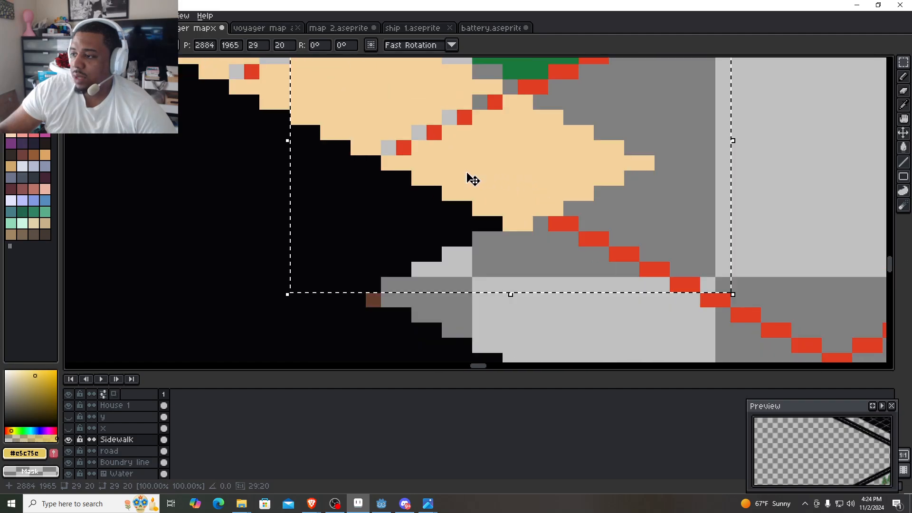
- Paste two sidewalk tiles diagonally below the row on the cul-de-sac's eastern side, the second one at 2892, 1979
drag(522, 195, 509, 136)
key(ctrl+v)
drag(486, 242, 469, 254)
drag(590, 291, 424, 282)
key(ctrl+v)
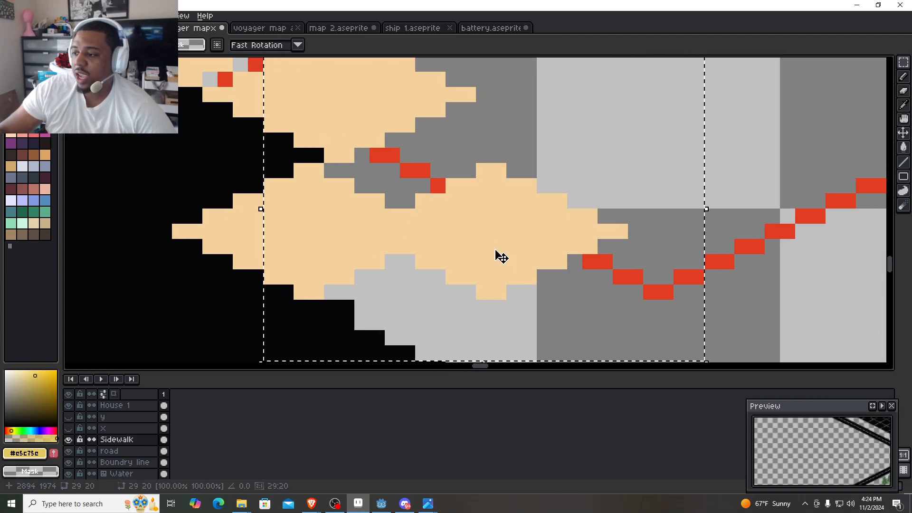
drag(502, 257, 476, 309)
scroll(473, 308, down, 3)
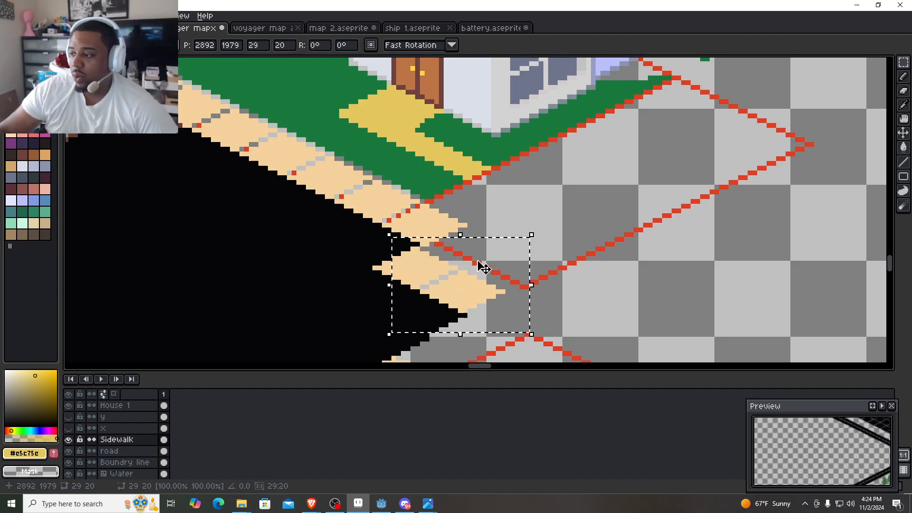
key(Return)
- Place another sidewalk tile at 2894, 1970, at the outer end of the diagonal row above the two lower tiles
drag(484, 289, 475, 260)
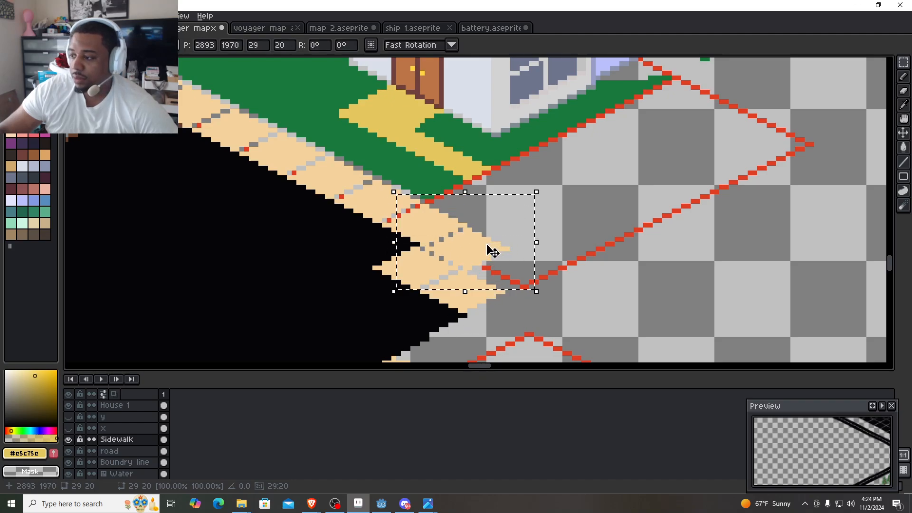
scroll(493, 252, up, 3)
key(Right)
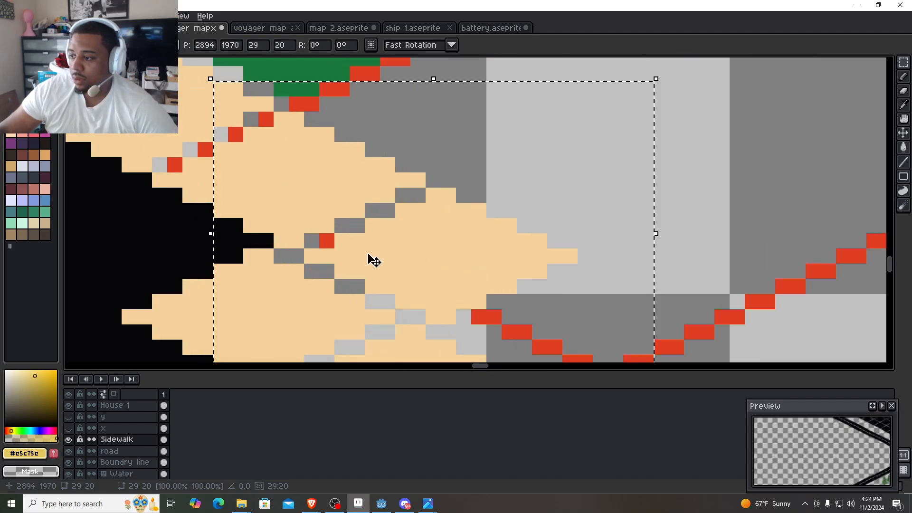
scroll(374, 261, down, 6)
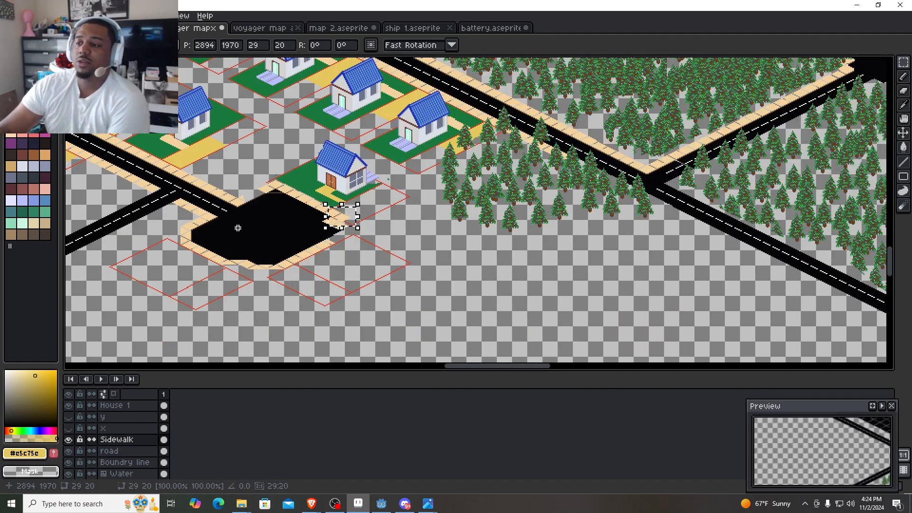
scroll(238, 228, down, 2)
drag(238, 228, 386, 205)
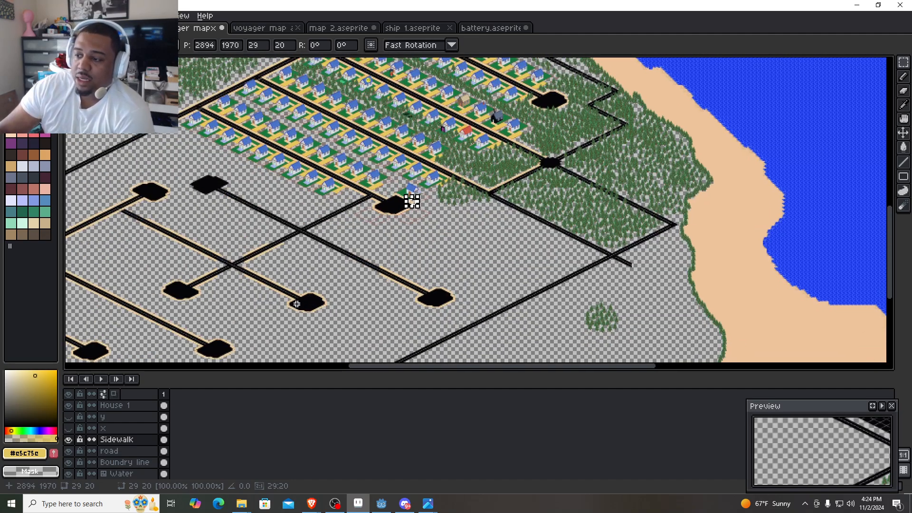
- Examine the sidewalk edging around the western cul-de-sacs and compare it with the cul-de-sac beside the blue-roofed house
drag(149, 253, 433, 332)
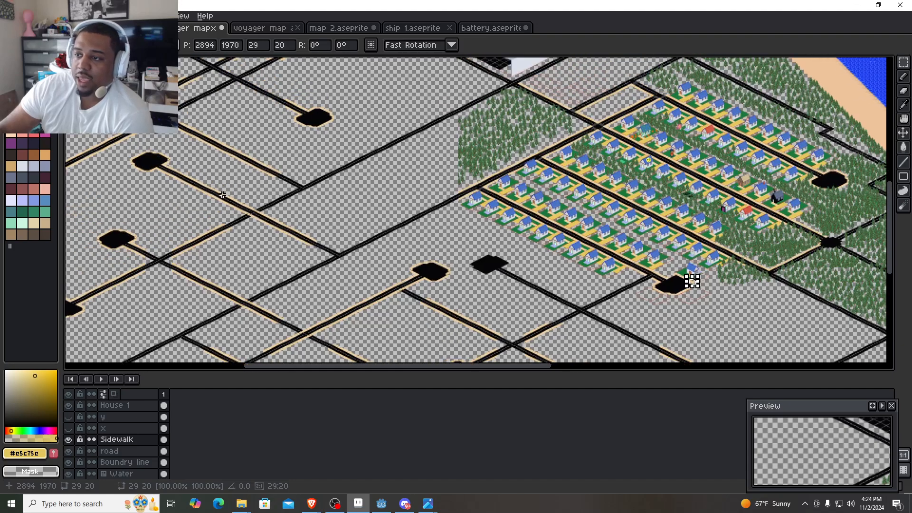
drag(218, 191, 306, 156)
scroll(265, 126, up, 2)
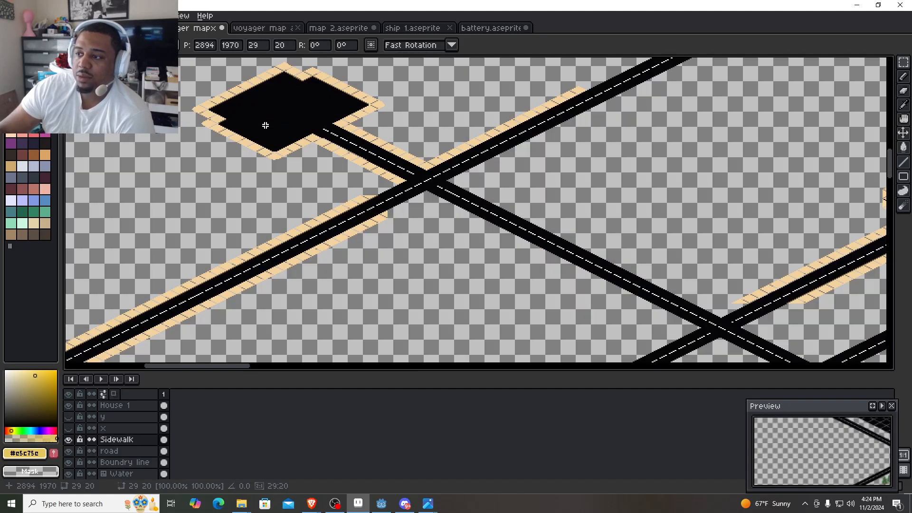
drag(283, 123, 399, 212)
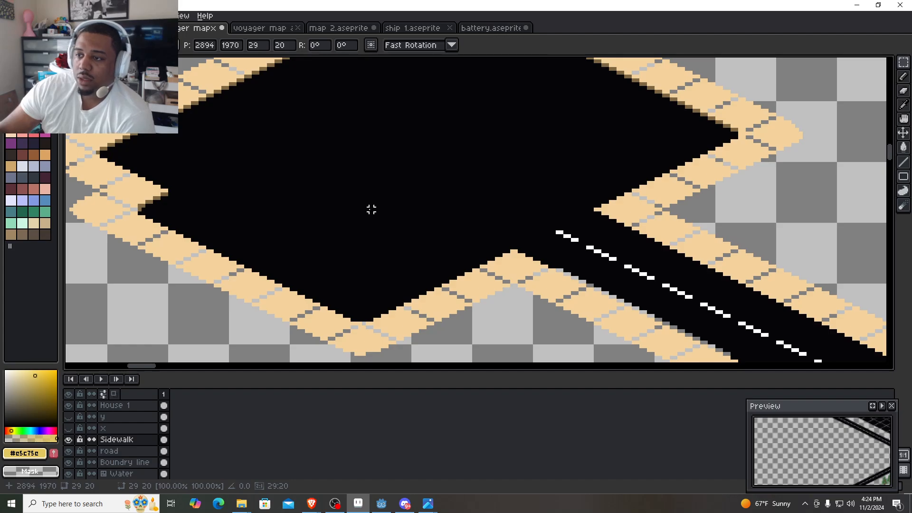
scroll(371, 210, down, 3)
scroll(338, 222, up, 1)
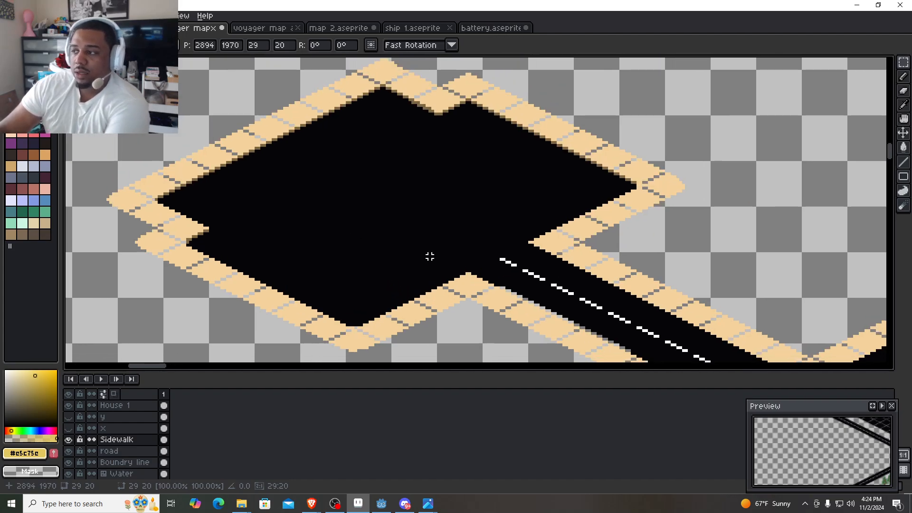
drag(310, 148, 309, 188)
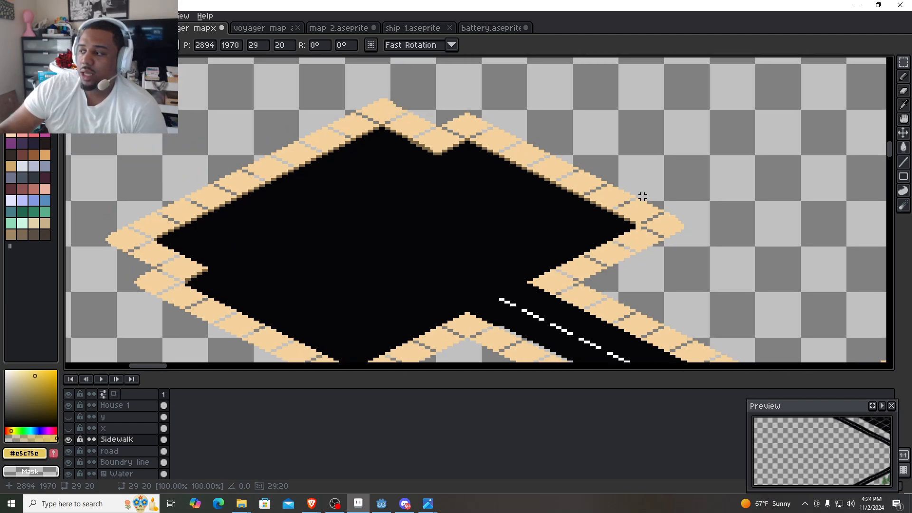
drag(597, 290, 504, 191)
scroll(326, 226, down, 3)
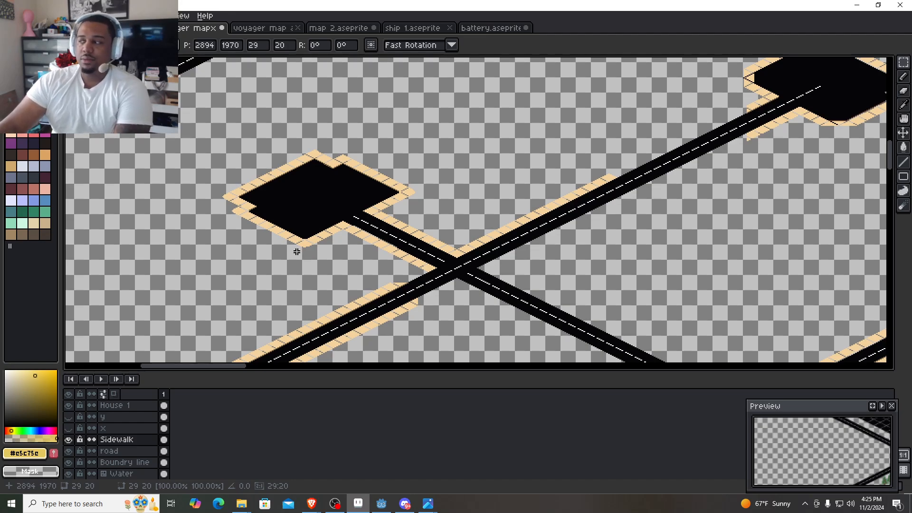
drag(505, 190, 393, 213)
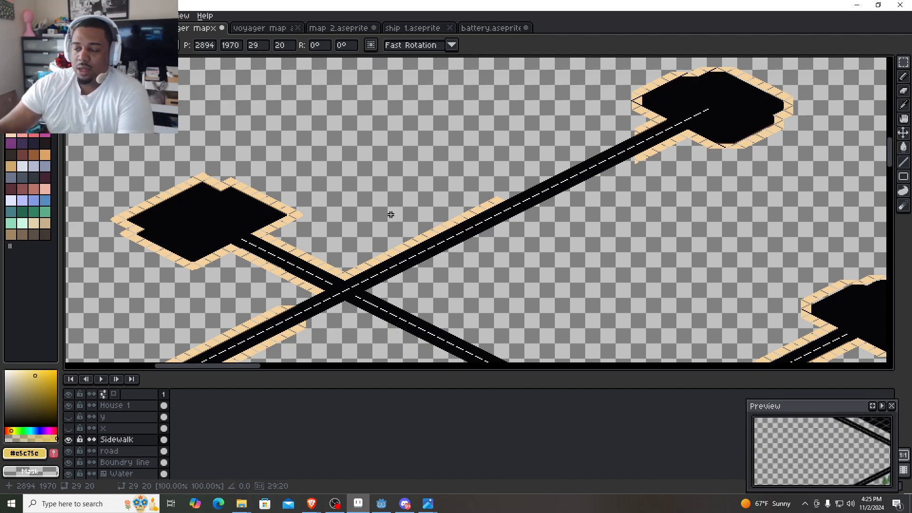
scroll(435, 258, down, 3)
drag(472, 222, 283, 129)
drag(373, 149, 252, 60)
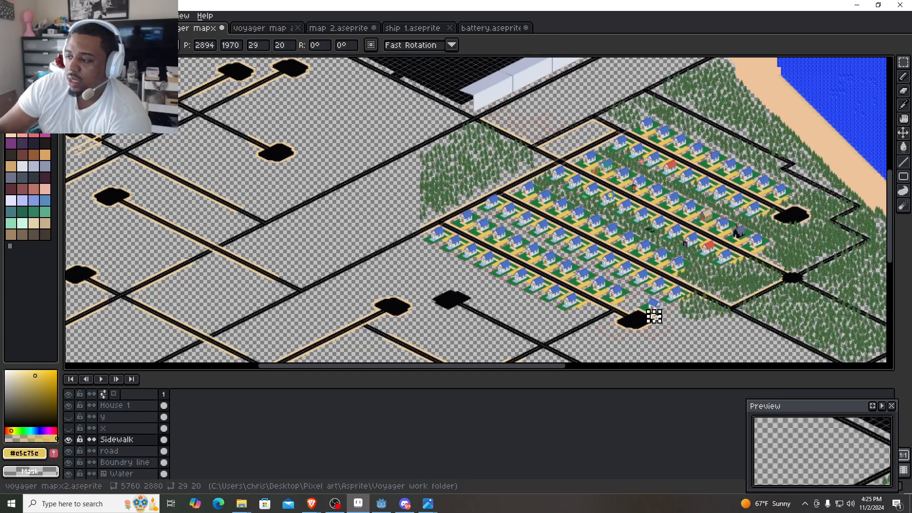
drag(364, 218, 316, 156)
drag(449, 273, 356, 178)
scroll(466, 181, up, 5)
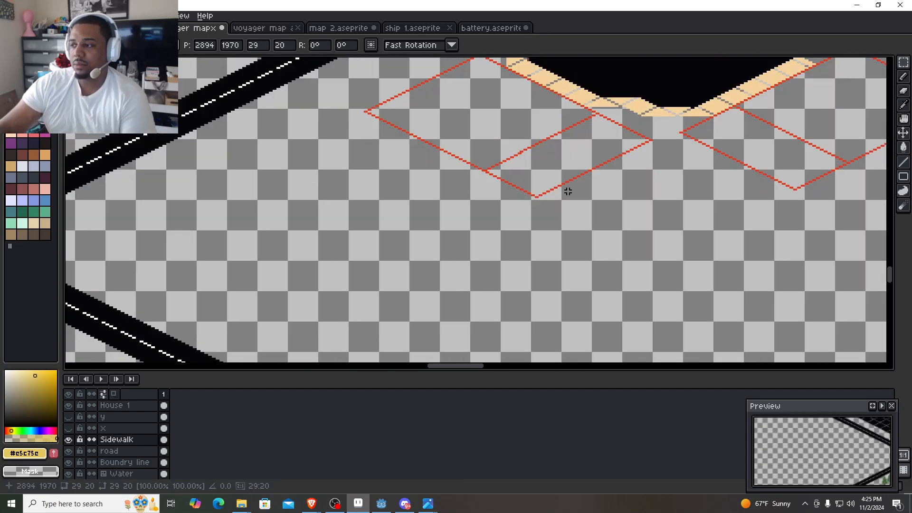
drag(565, 189, 372, 338)
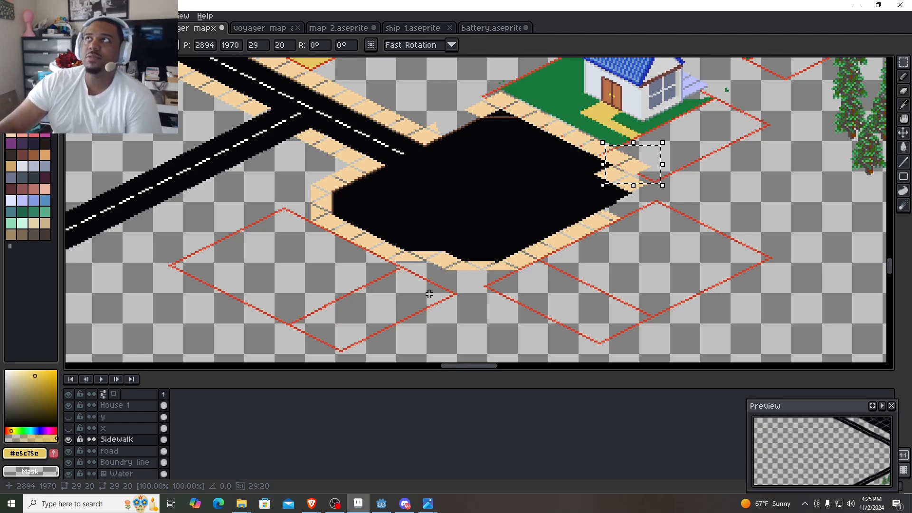
- Deselect the tile and erase the old sidewalk along the cul-de-sac's southeastern edge on the Sidewalk layer with an enlarged brush
scroll(661, 282, up, 3)
drag(590, 156, 497, 306)
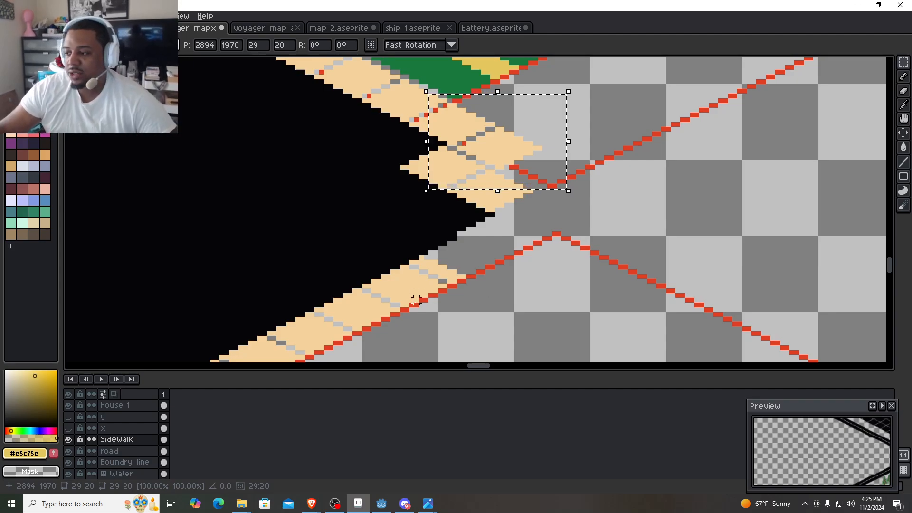
key(b)
drag(283, 326, 336, 290)
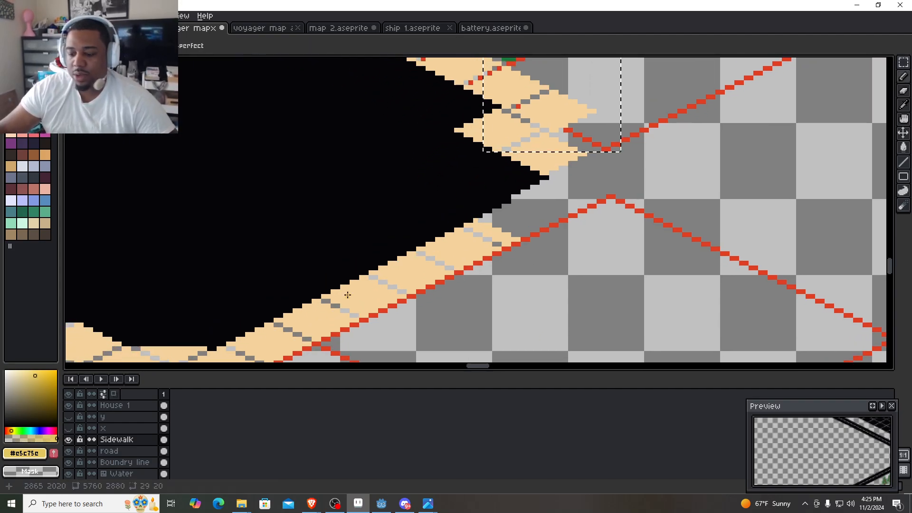
key(ctrl+d)
key(plus)
key(plus)
key(plus)
key(plus)
key(plus)
key(plus)
key(plus)
key(plus)
key(plus)
key(plus)
key(plus)
key(plus)
key(plus)
key(plus)
key(plus)
key(plus)
key(plus)
key(plus)
key(plus)
key(plus)
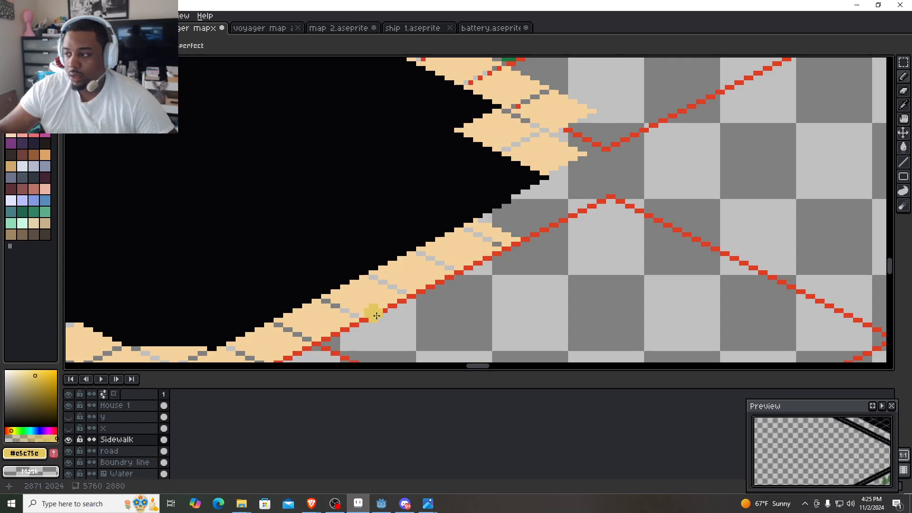
mouse_move(540, 245)
mouse_down()
mouse_move(355, 279)
mouse_move(288, 328)
mouse_up()
mouse_move(416, 214)
mouse_down()
mouse_move(315, 360)
mouse_move(299, 353)
mouse_move(505, 361)
mouse_move(460, 285)
mouse_move(437, 273)
mouse_move(408, 282)
mouse_move(397, 305)
mouse_move(409, 320)
mouse_move(647, 208)
mouse_up()
scroll(348, 233, down, 2)
drag(348, 232, 378, 282)
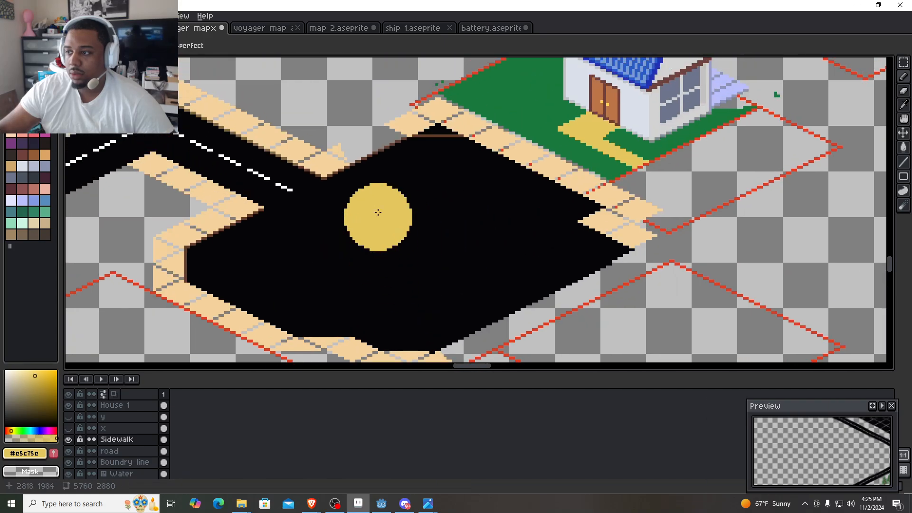
- Erase the remaining old sidewalk along the cul-de-sac's southern and western edges and beside the road entrance
mouse_move(367, 157)
mouse_down()
mouse_move(327, 185)
mouse_move(288, 191)
mouse_move(313, 171)
mouse_up()
drag(360, 256, 325, 186)
mouse_move(325, 186)
mouse_down()
mouse_move(362, 297)
mouse_move(425, 260)
mouse_move(157, 211)
mouse_move(126, 162)
mouse_move(195, 127)
mouse_up()
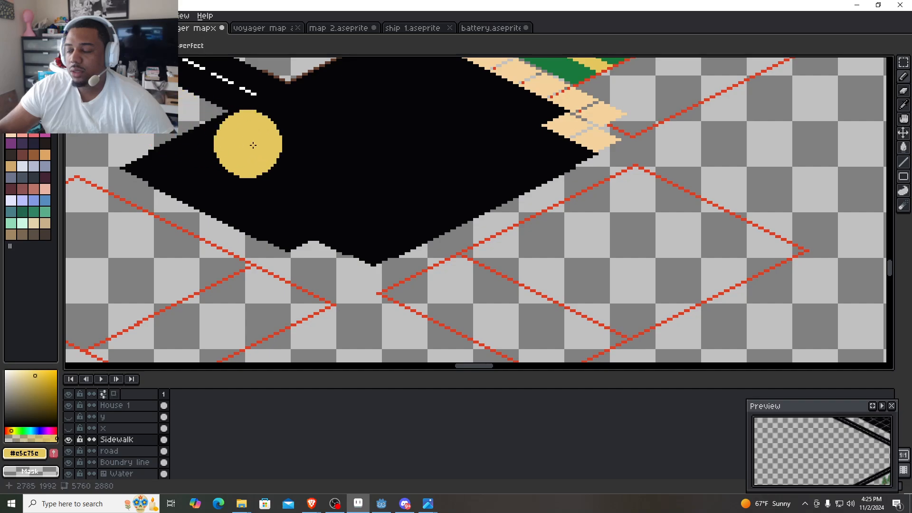
scroll(407, 197, down, 2)
scroll(368, 246, up, 4)
- On the road layer, sample the road black #060608 and paint over the brown line at the cul-de-sac's northern tip with a smaller brush
drag(446, 192, 605, 316)
click(138, 456)
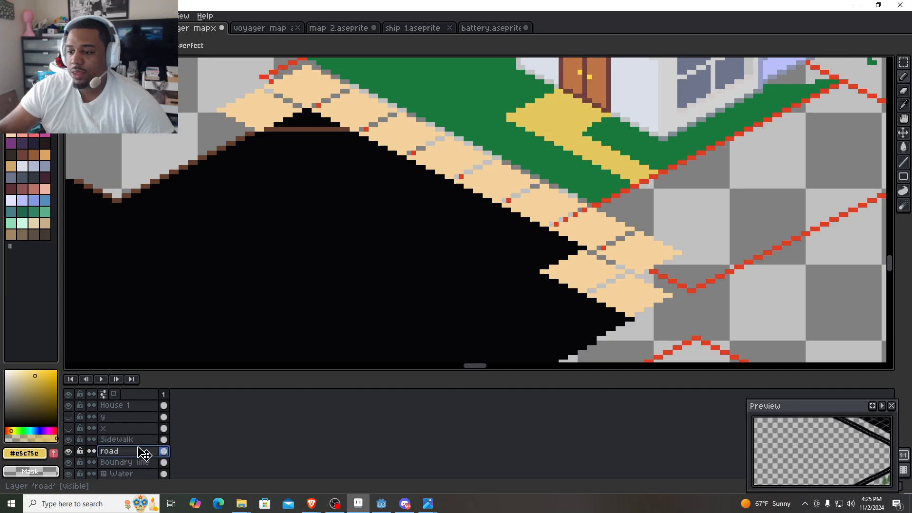
scroll(254, 140, up, 2)
key(minus)
key(minus)
key(minus)
key(minus)
key(minus)
key(minus)
key(minus)
key(minus)
key(minus)
key(minus)
key(minus)
key(minus)
key(minus)
key(minus)
key(minus)
key(minus)
key(minus)
key(minus)
key(minus)
key(minus)
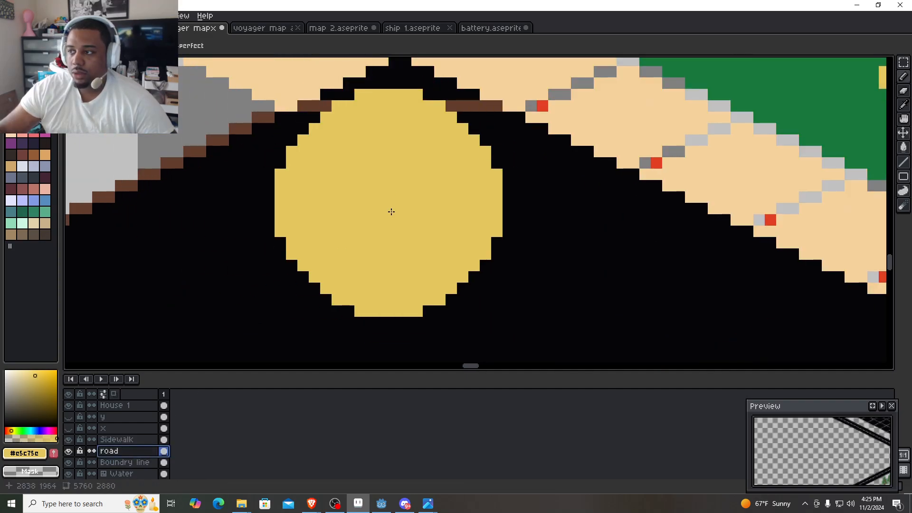
alt+click(384, 181)
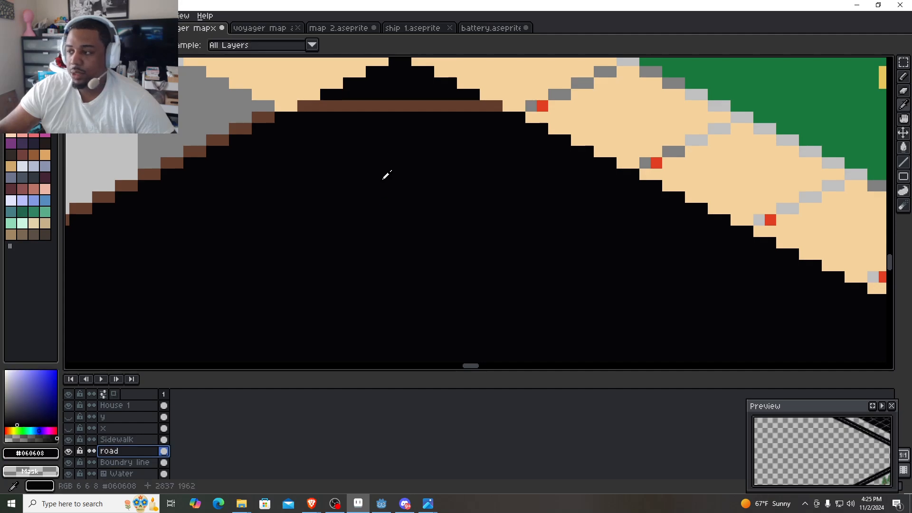
mouse_move(323, 107)
mouse_down()
mouse_move(306, 106)
mouse_move(497, 109)
mouse_up()
mouse_move(261, 181)
mouse_down()
mouse_move(369, 151)
mouse_move(508, 137)
mouse_up()
- Paint the brown pixels along the cul-de-sac's northwestern edge black, from the road entrance up to the sidewalk tiles
scroll(328, 214, down, 1)
drag(315, 238, 209, 276)
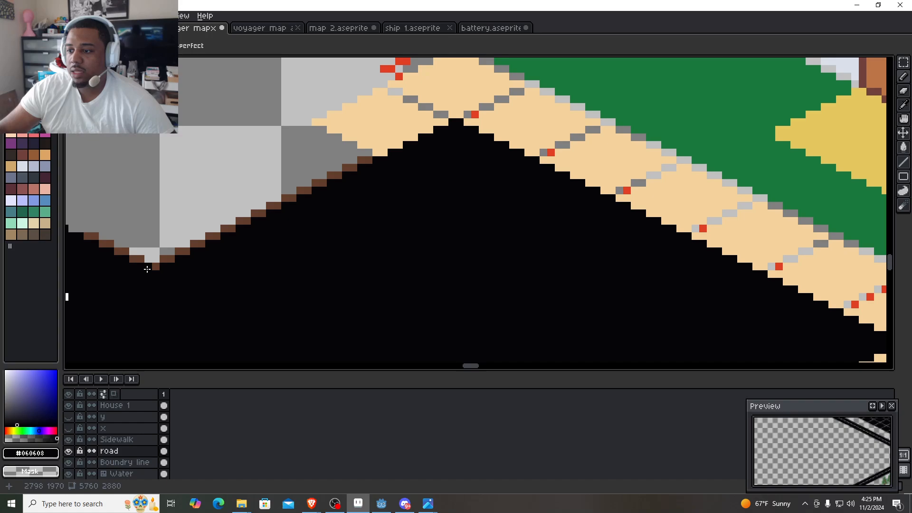
shift+click(371, 160)
scroll(442, 209, down, 1)
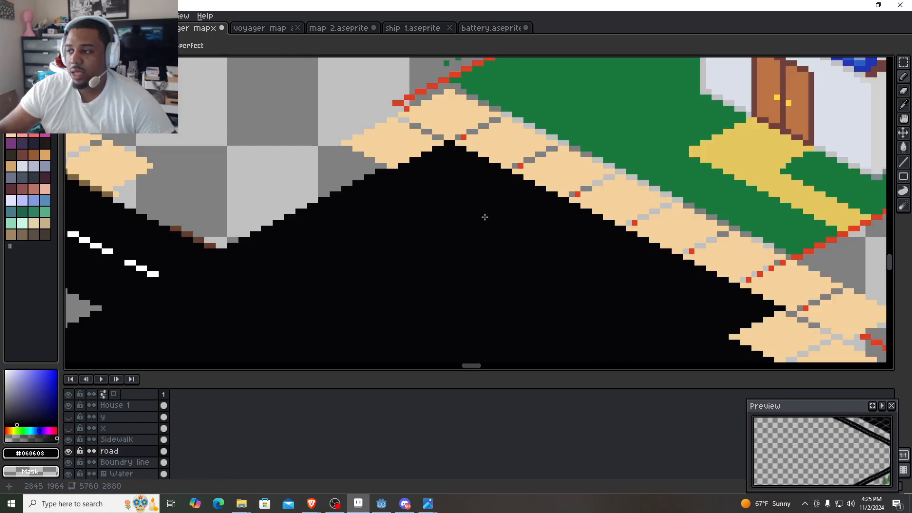
drag(484, 217, 247, 196)
drag(474, 258, 385, 251)
scroll(395, 271, down, 1)
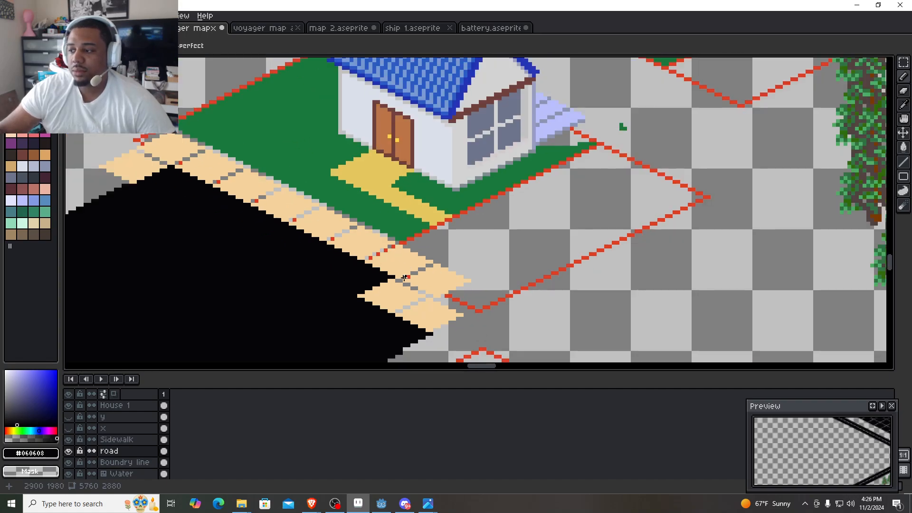
- Hide the House 1 layer to expose the red lot outline beside the cul-de-sac
scroll(349, 324, down, 1)
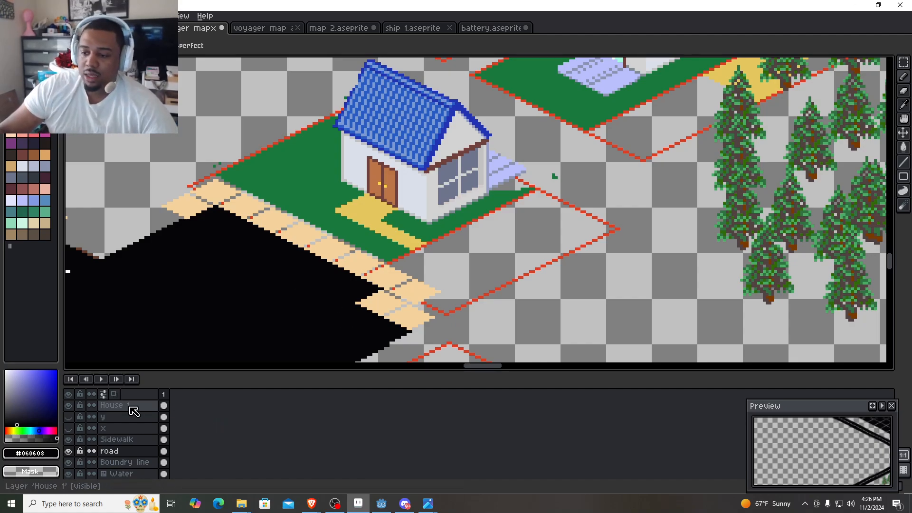
click(75, 407)
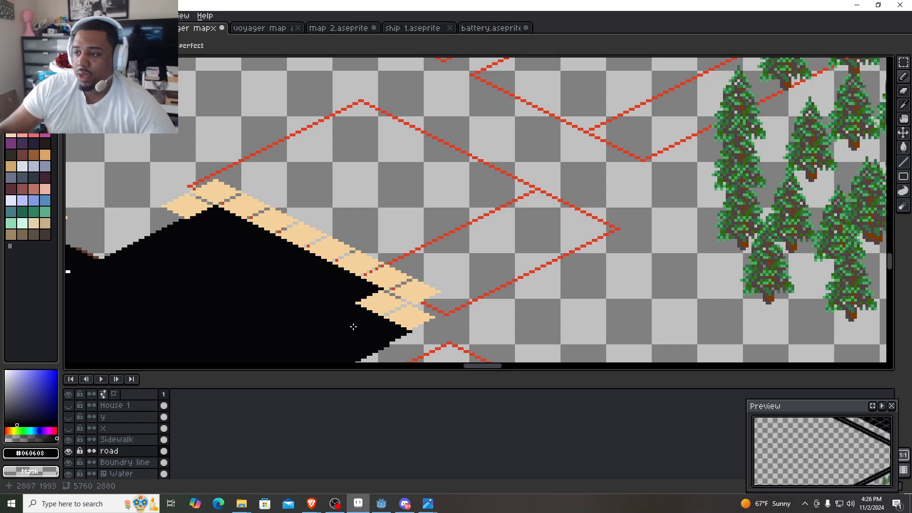
drag(353, 327, 517, 211)
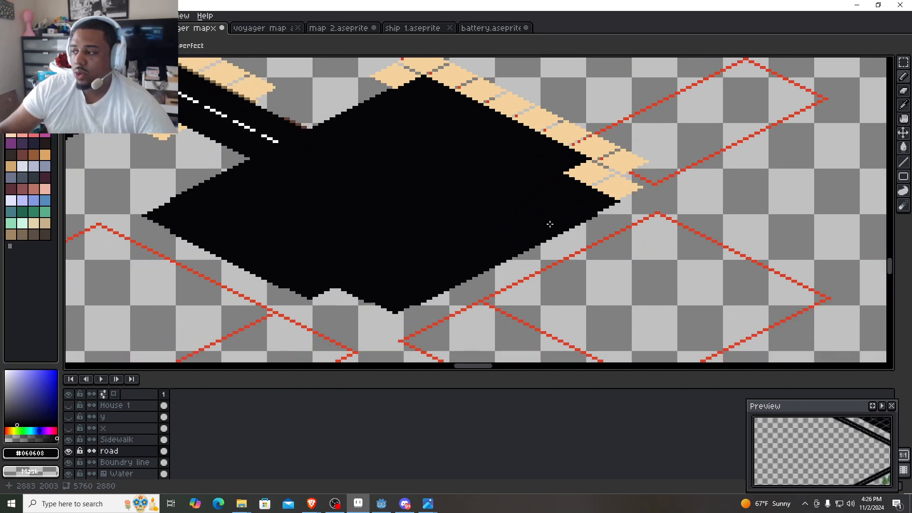
drag(693, 189, 619, 260)
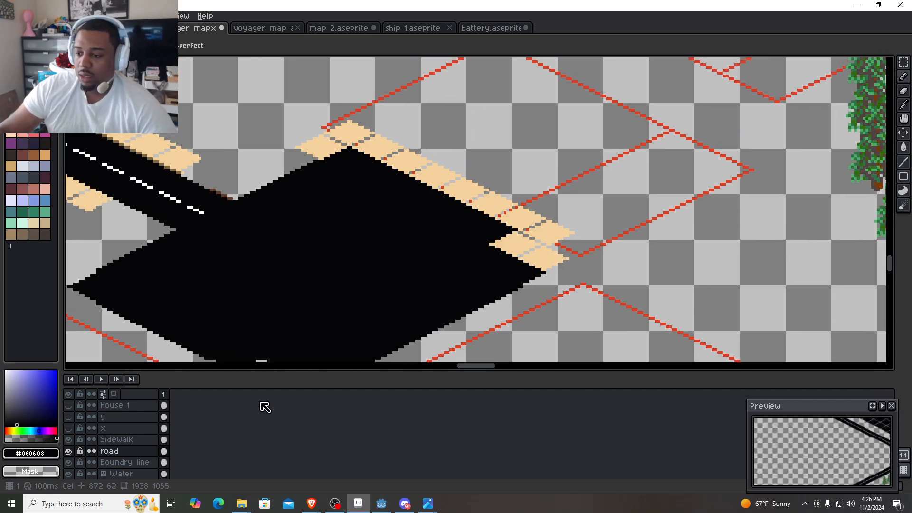
- On the Boundry line layer, marquee-select the whole red outline of the house lot, combining rectangles into a 170 by 84 pixel selection
click(125, 462)
drag(676, 183, 597, 220)
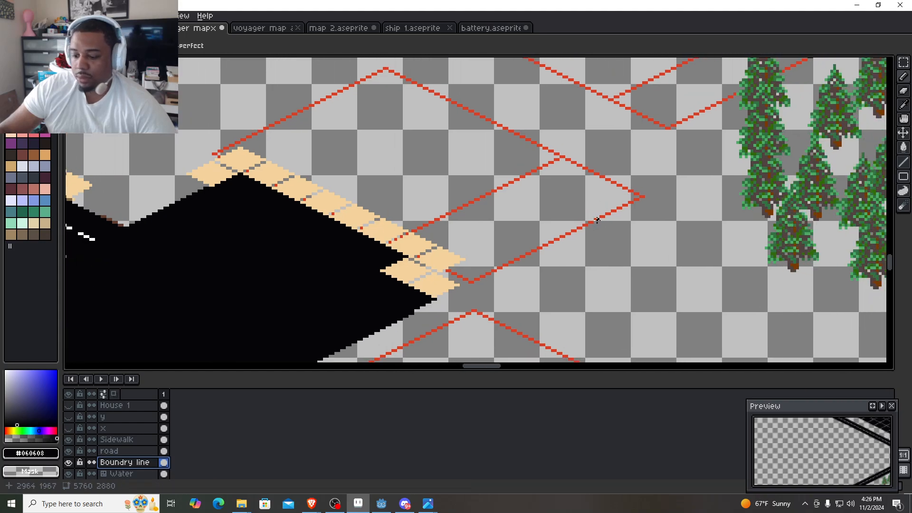
key(m)
drag(664, 252, 457, 135)
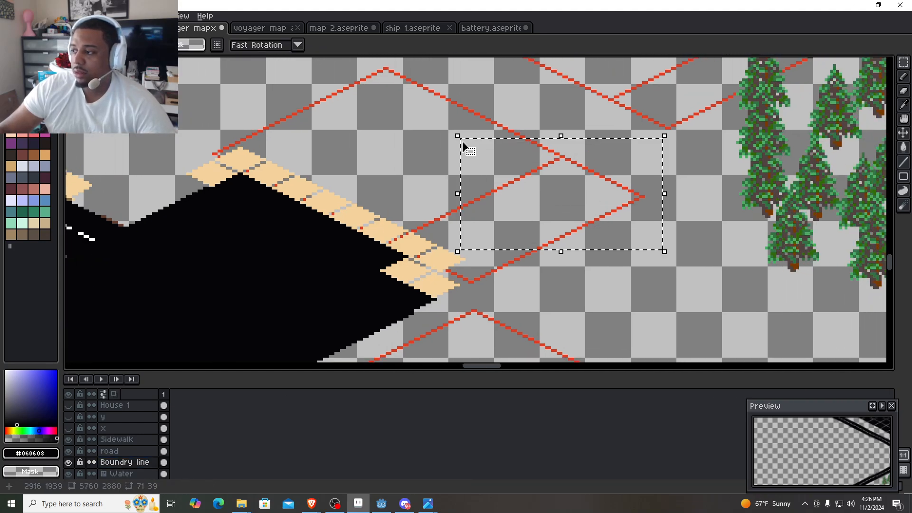
drag(178, 119, 553, 292)
drag(282, 107, 279, 179)
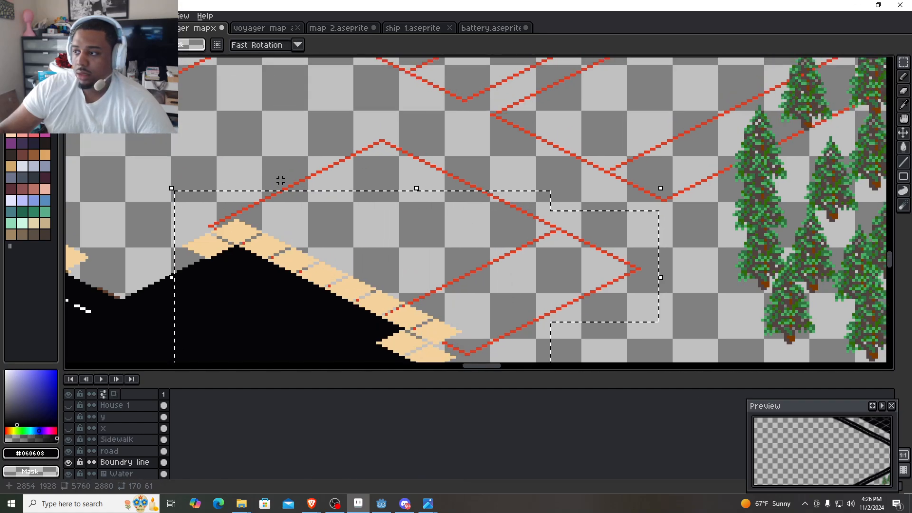
drag(223, 126, 501, 200)
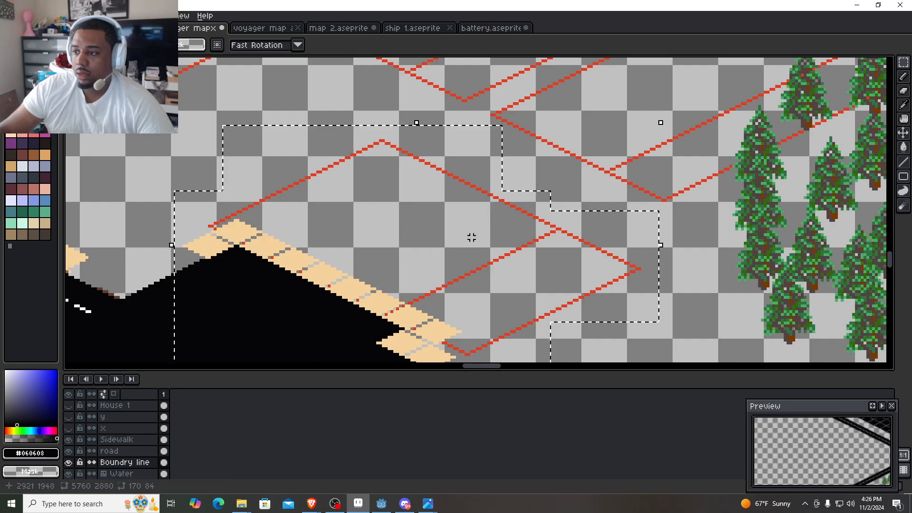
- Move the selected red lot outline to 2828, 1907 so its edge runs along the outer side of the sidewalk tiles
drag(458, 303, 509, 194)
drag(462, 162, 497, 157)
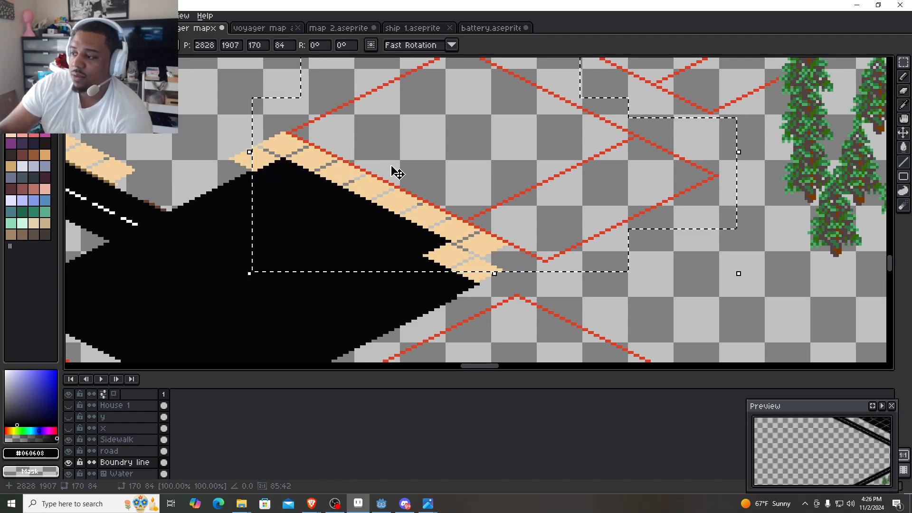
drag(397, 172, 460, 166)
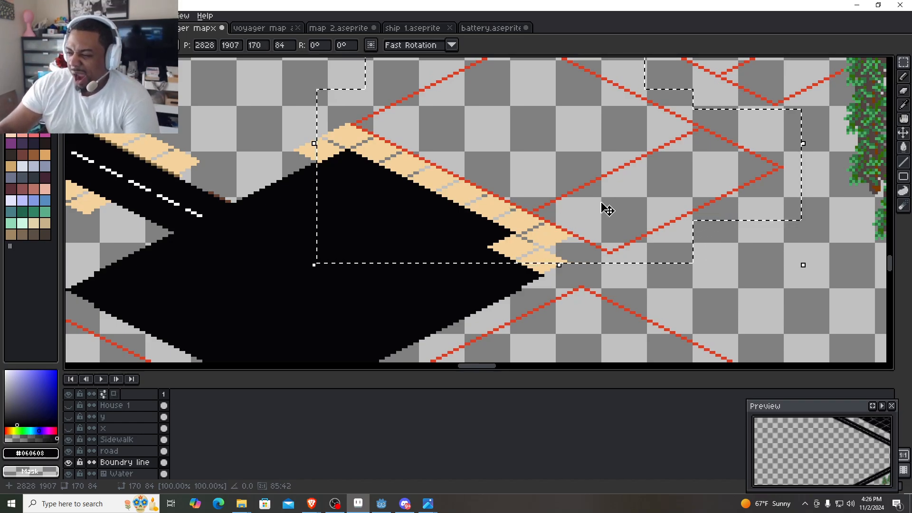
scroll(602, 208, down, 2)
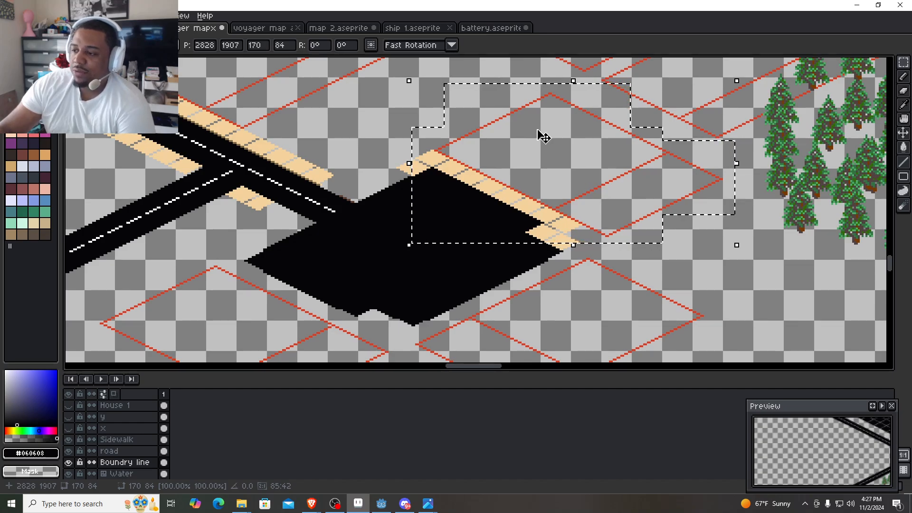
scroll(461, 290, down, 2)
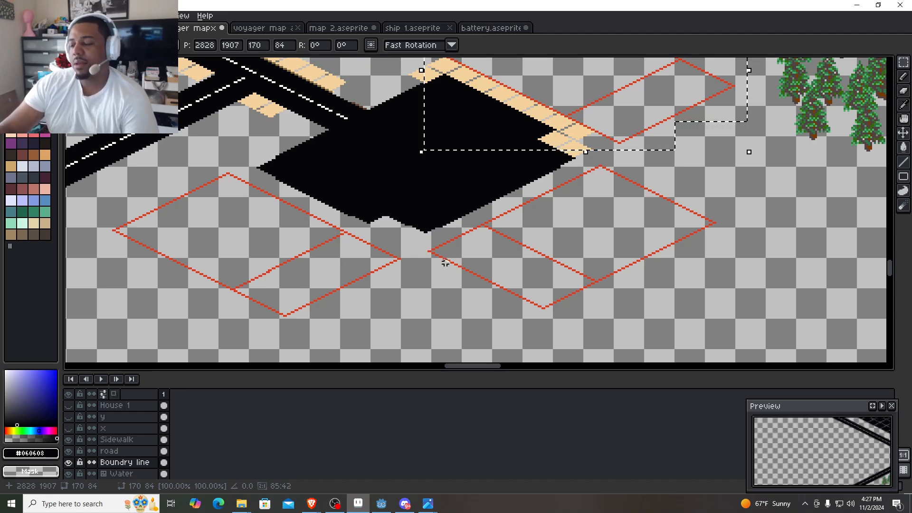
drag(477, 172, 417, 218)
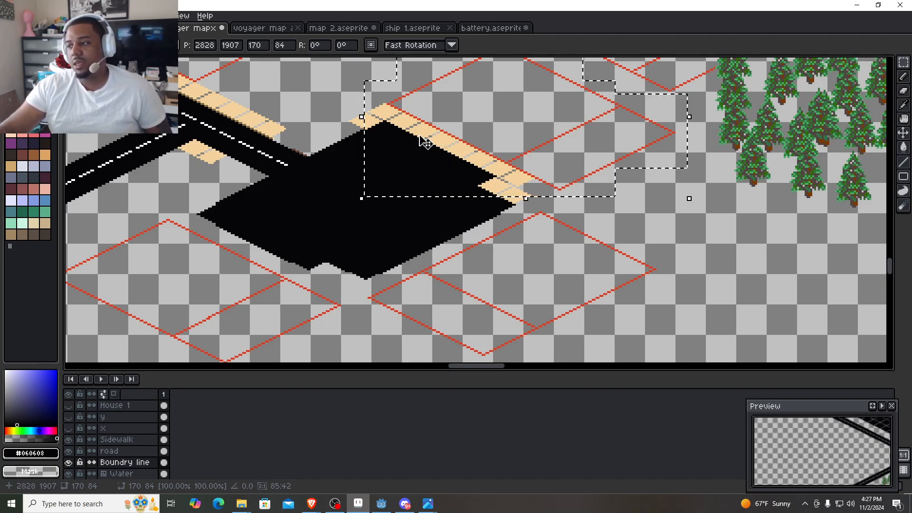
scroll(550, 161, up, 2)
drag(523, 143, 421, 246)
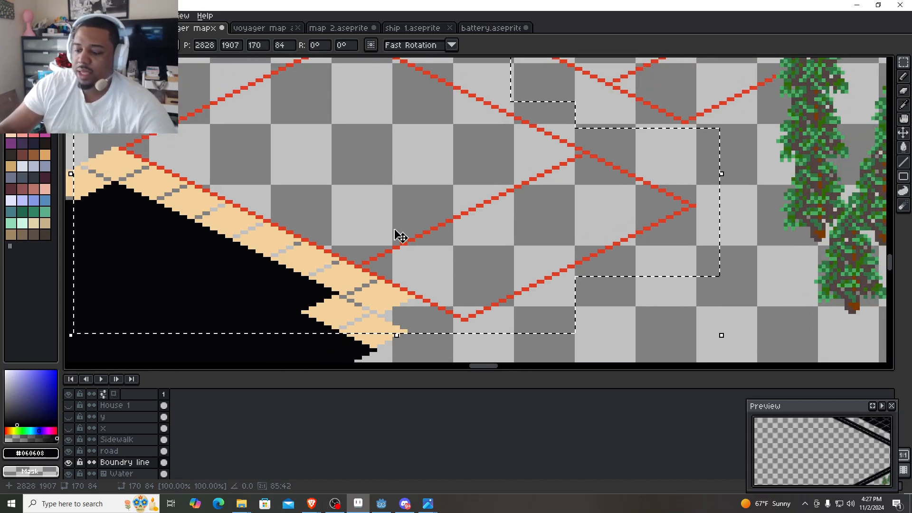
- Clear the selection and marquee-select only the inner diagonal red line crossing the lot, combining rectangles into a 63 by 29 pixel selection
scroll(353, 265, up, 2)
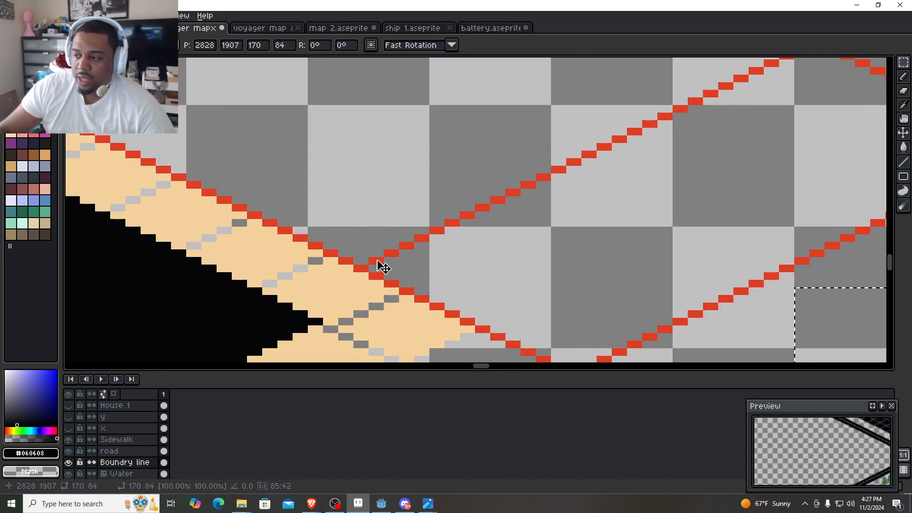
key(b)
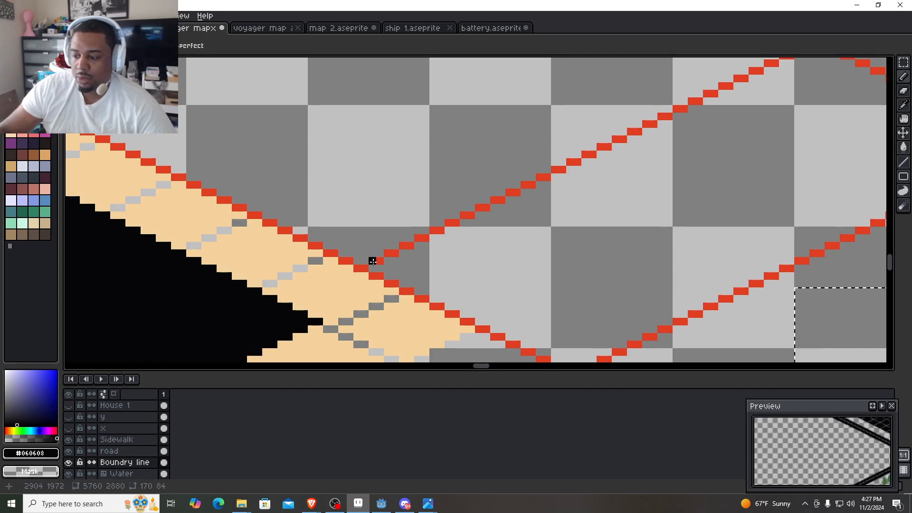
key(m)
key(ctrl+d)
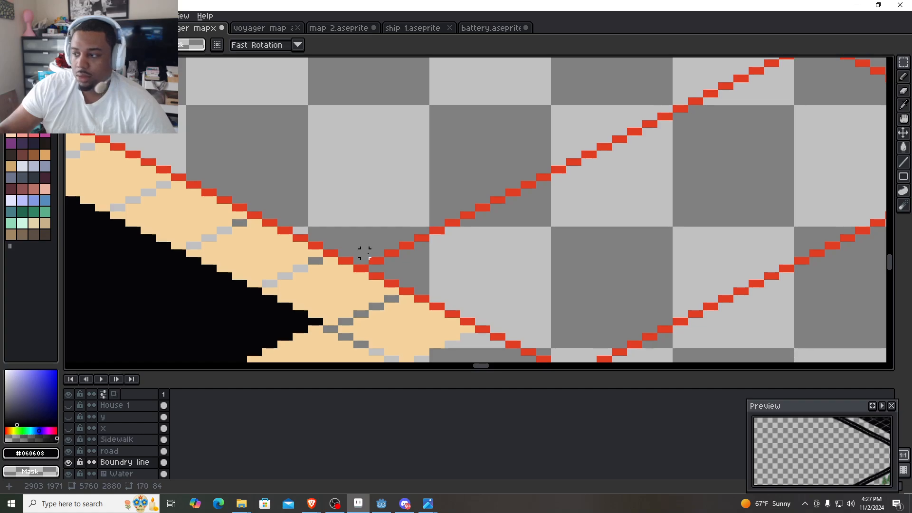
drag(372, 254, 776, 80)
drag(777, 79, 640, 188)
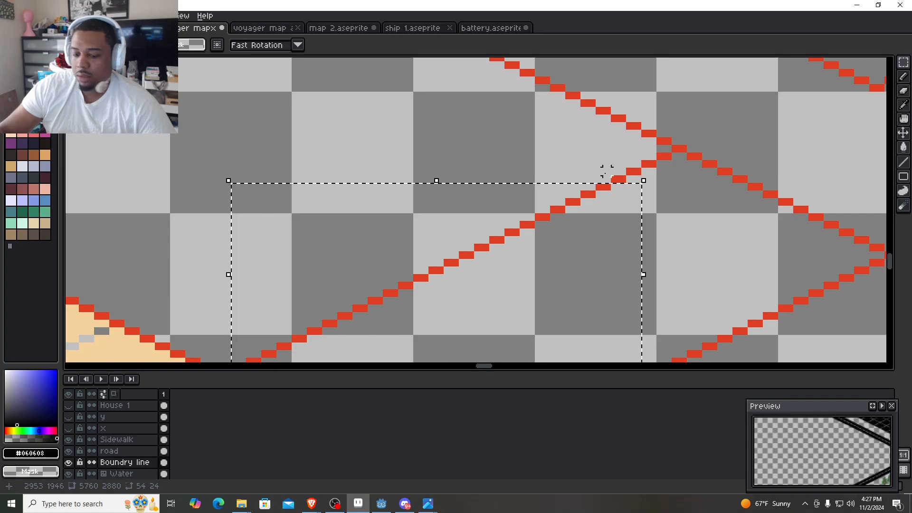
drag(592, 164, 695, 191)
drag(667, 157, 671, 164)
drag(484, 244, 644, 66)
drag(379, 177, 409, 194)
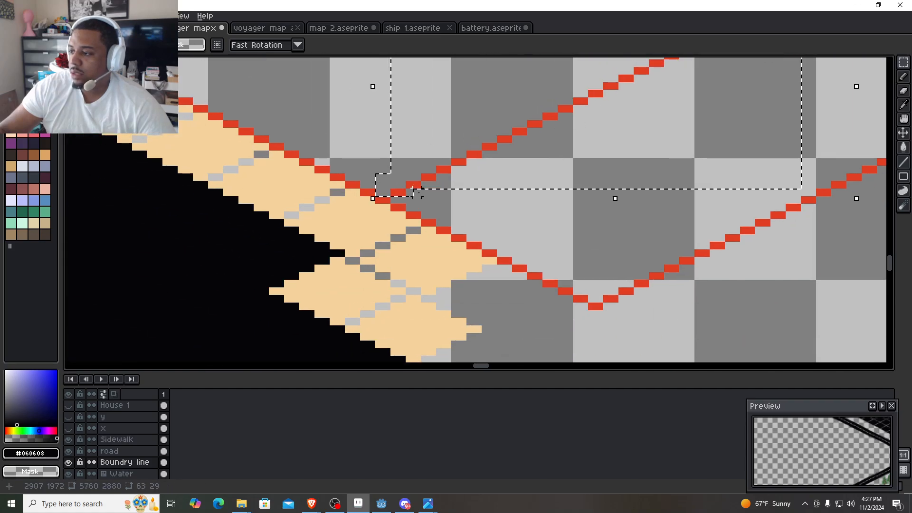
- Move the selected diagonal line to 2866, 1926 so it starts from the lot's sidewalk edge, and commit the move
scroll(484, 181, down, 1)
drag(504, 156, 354, 193)
scroll(539, 249, down, 1)
scroll(358, 138, down, 2)
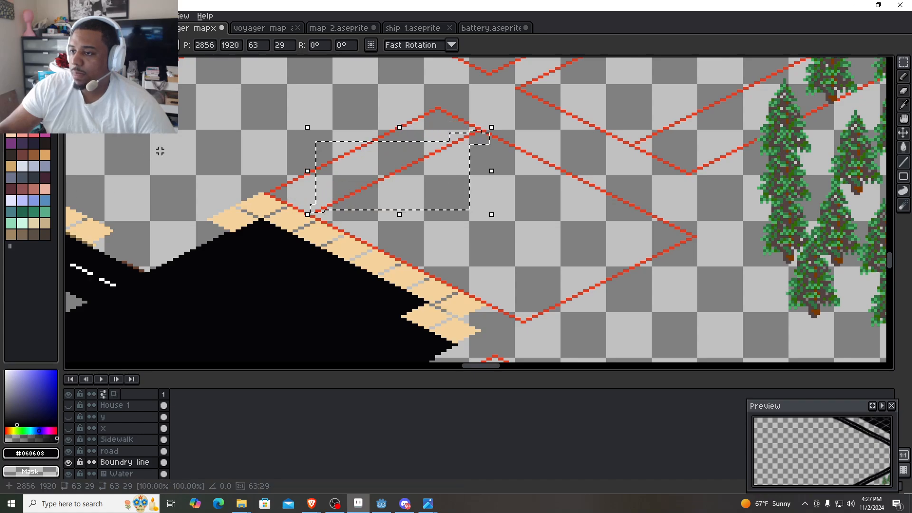
scroll(159, 150, down, 4)
drag(159, 151, 237, 171)
scroll(146, 166, up, 2)
scroll(186, 174, up, 2)
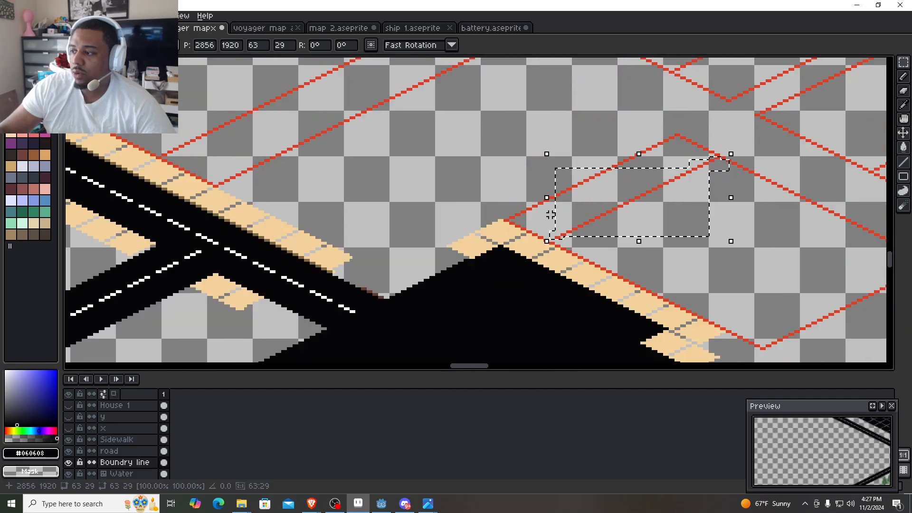
drag(539, 217, 438, 195)
scroll(477, 206, up, 2)
drag(508, 207, 460, 238)
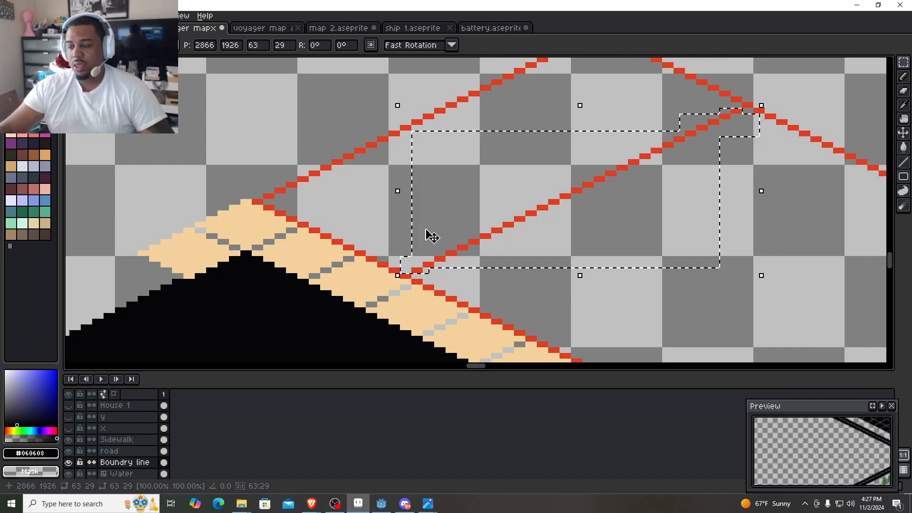
key(Return)
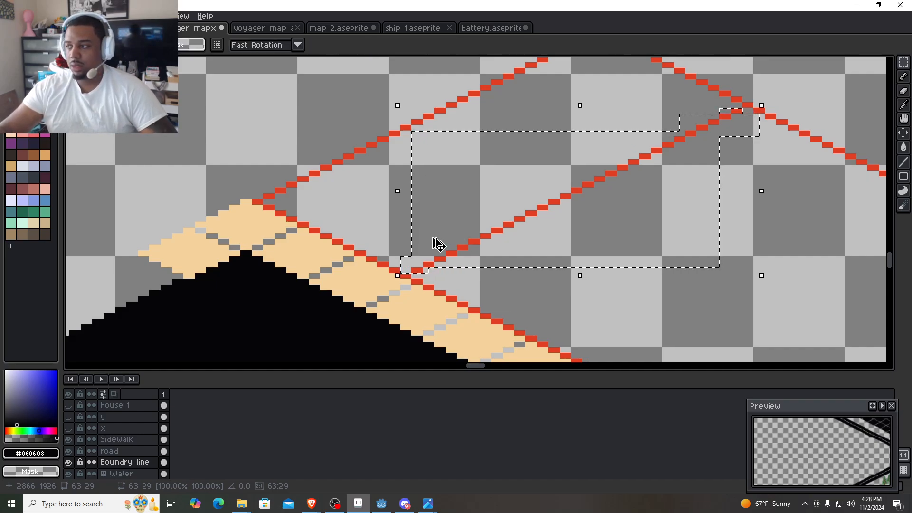
- Place a copy of the diagonal line at 2848, 1917, nearer the lot's northwestern edge, and clear the selection
drag(474, 248, 374, 202)
scroll(379, 194, down, 1)
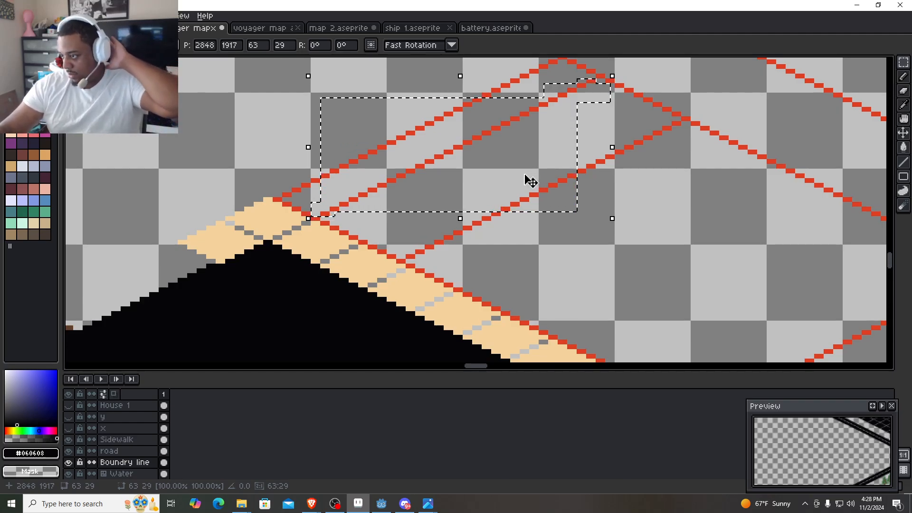
drag(537, 216, 416, 117)
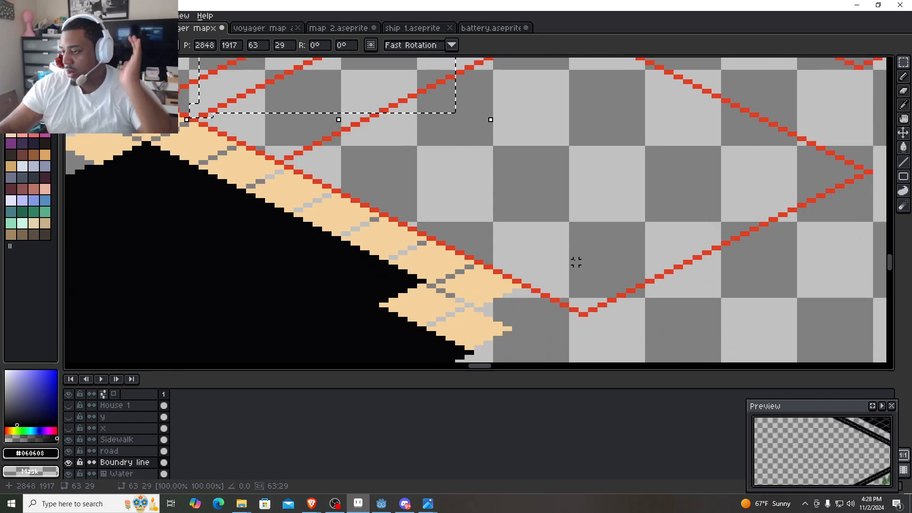
scroll(569, 254, down, 1)
click(543, 225)
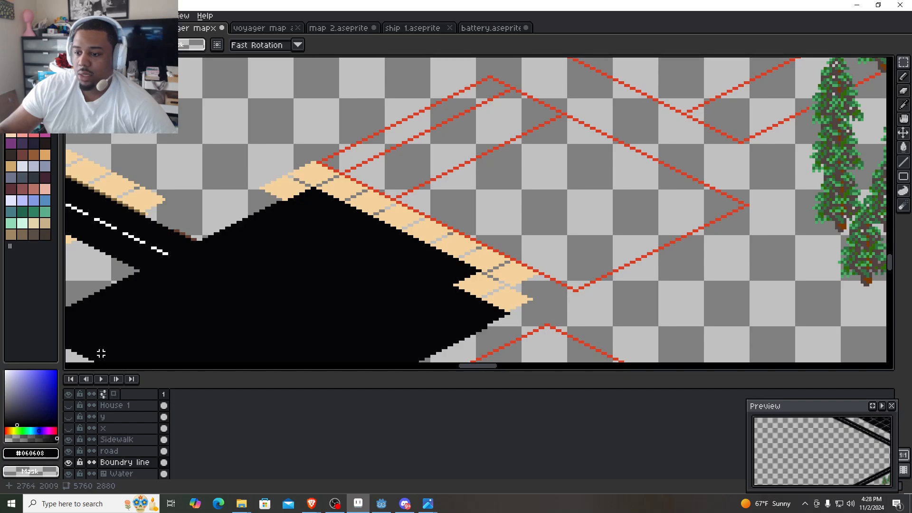
- Show the House 1 layer and marquee-select the blue-roofed house with its lawn, combining rectangles into a 121 by 75 pixel selection
click(69, 405)
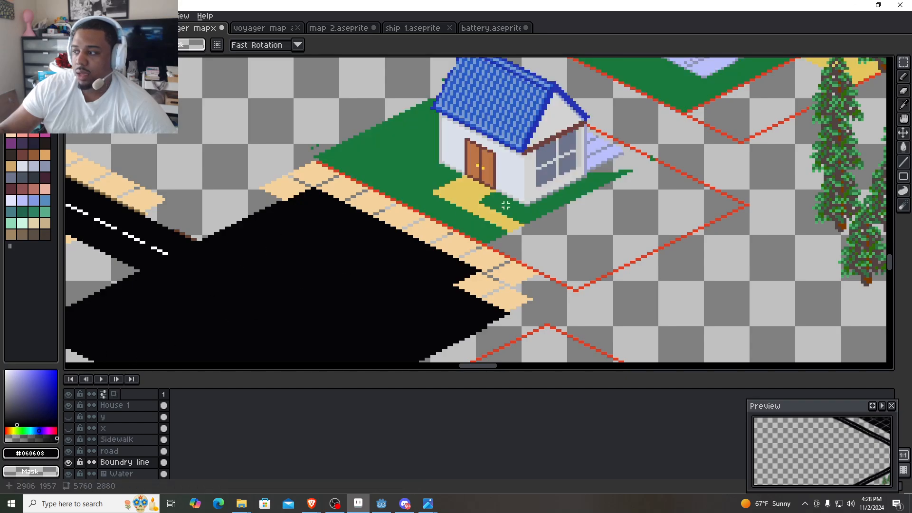
drag(506, 205, 466, 261)
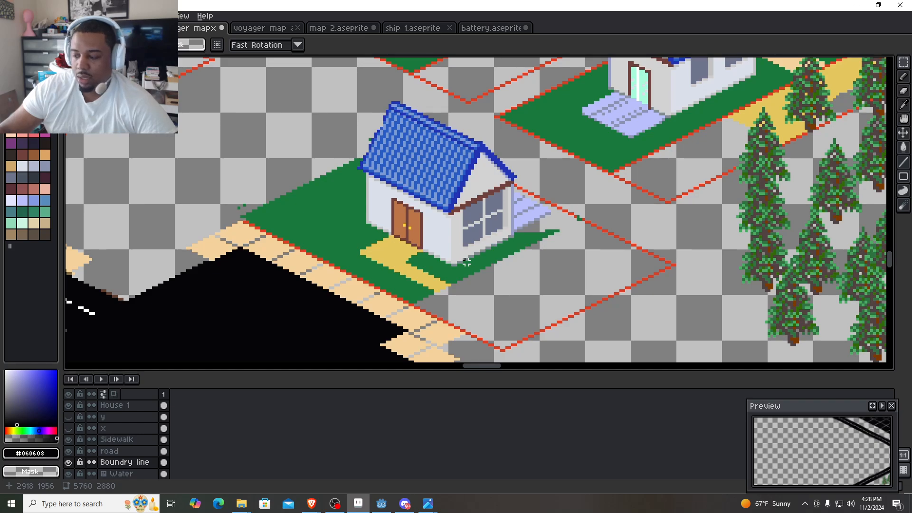
drag(555, 289, 360, 147)
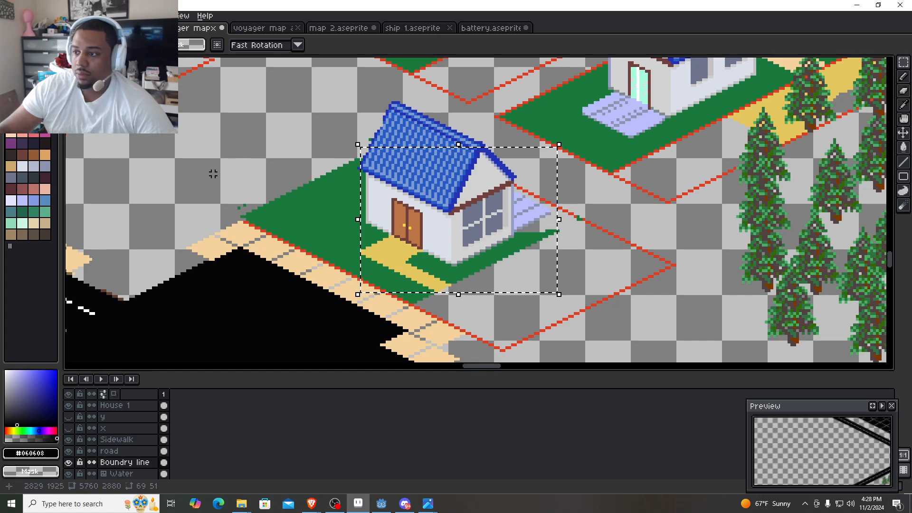
drag(213, 174, 423, 304)
drag(279, 128, 454, 164)
drag(366, 91, 432, 138)
drag(418, 100, 464, 144)
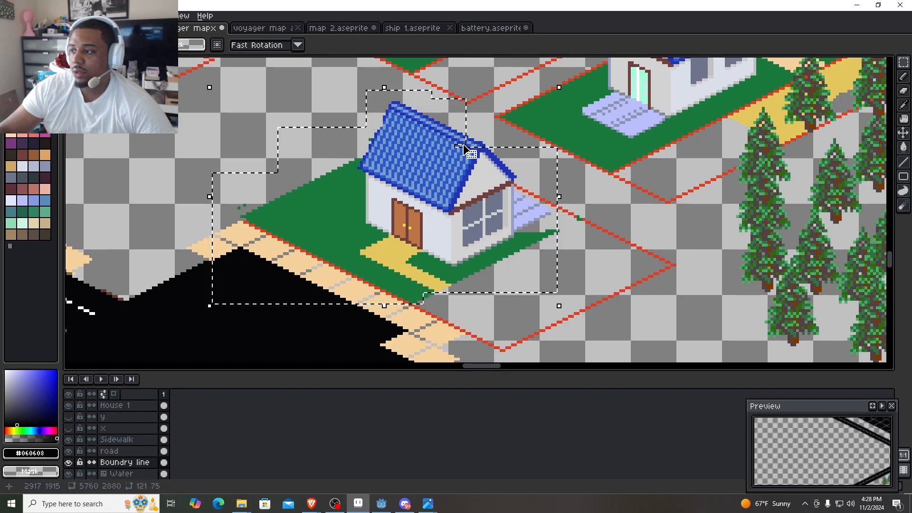
drag(446, 114, 491, 159)
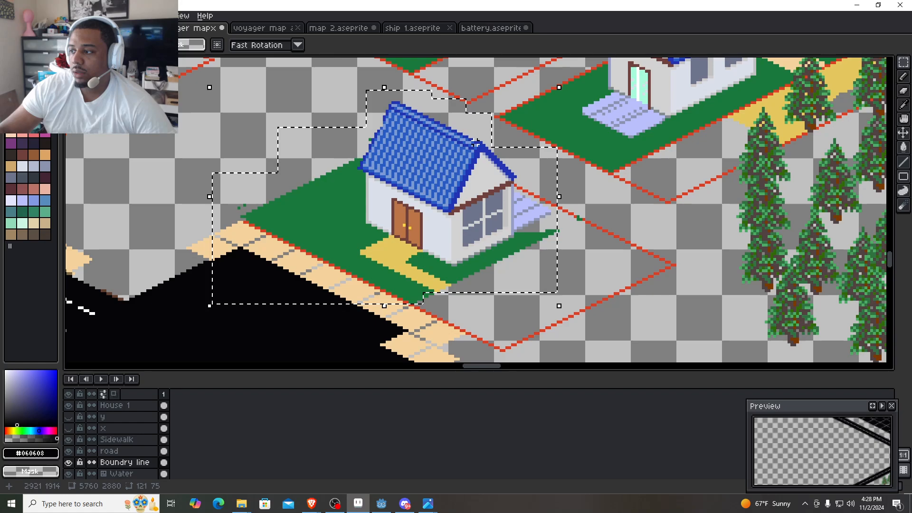
- On the House 1 layer, move the selected house and lawn to 2843, 1903 inside the red lot outline
drag(437, 228, 467, 245)
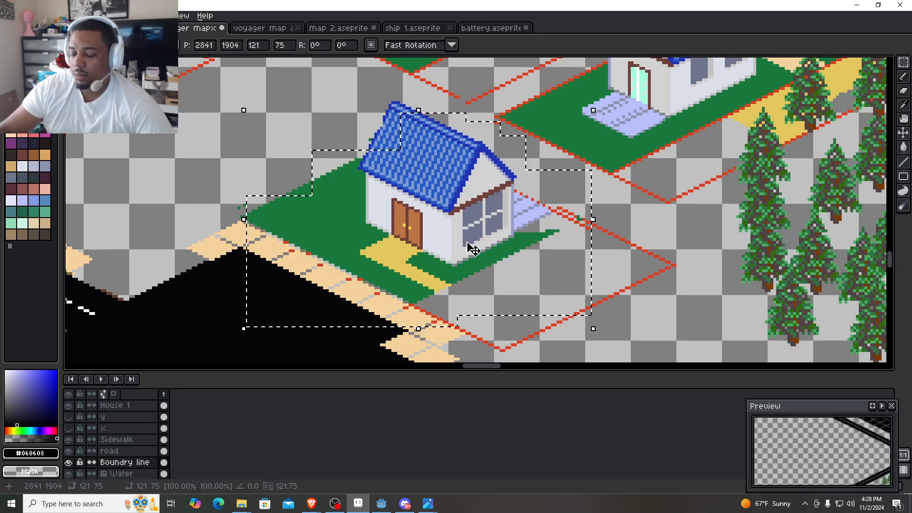
key(ctrl+z)
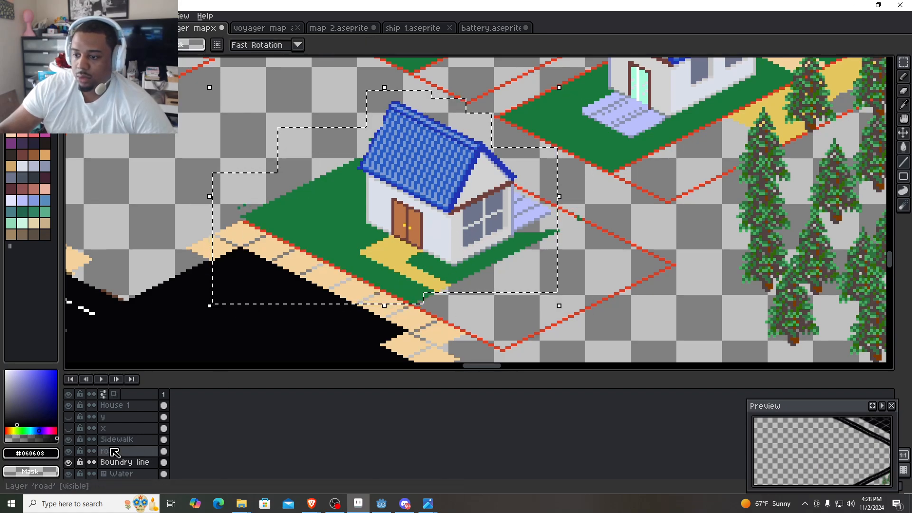
click(119, 405)
key(ctrl+y)
mouse_move(421, 231)
mouse_down()
mouse_move(479, 257)
mouse_move(437, 235)
mouse_up()
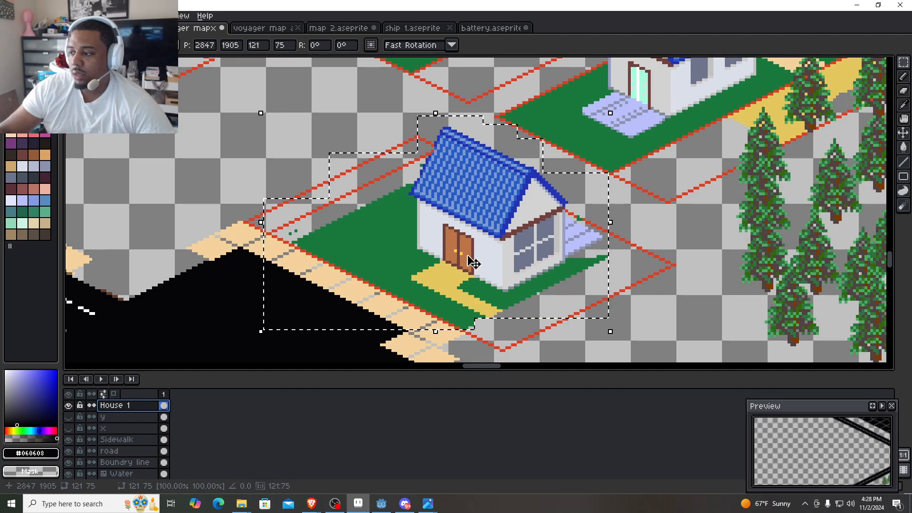
drag(474, 263, 464, 259)
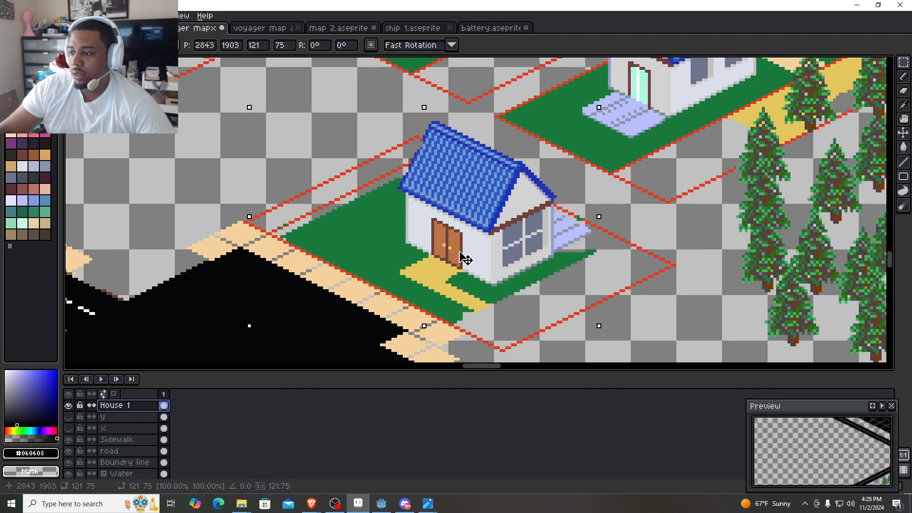
scroll(465, 259, down, 3)
scroll(450, 282, up, 4)
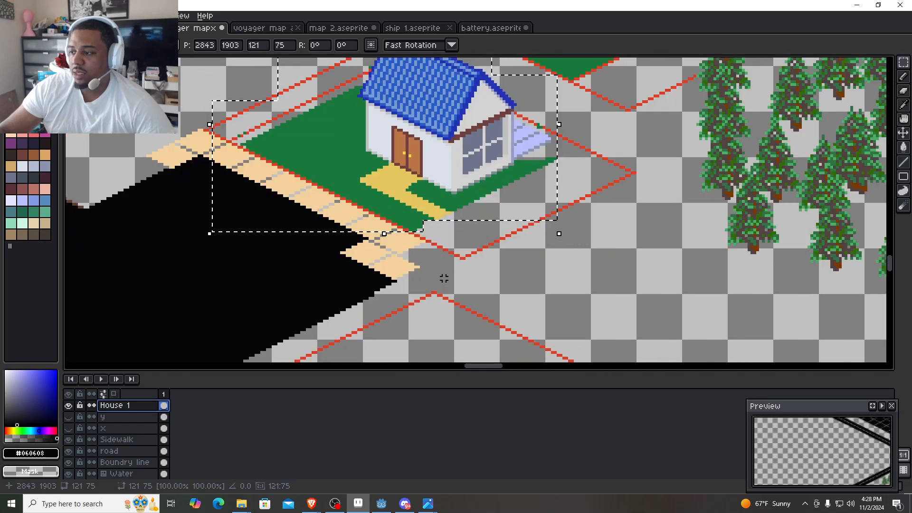
scroll(367, 230, up, 2)
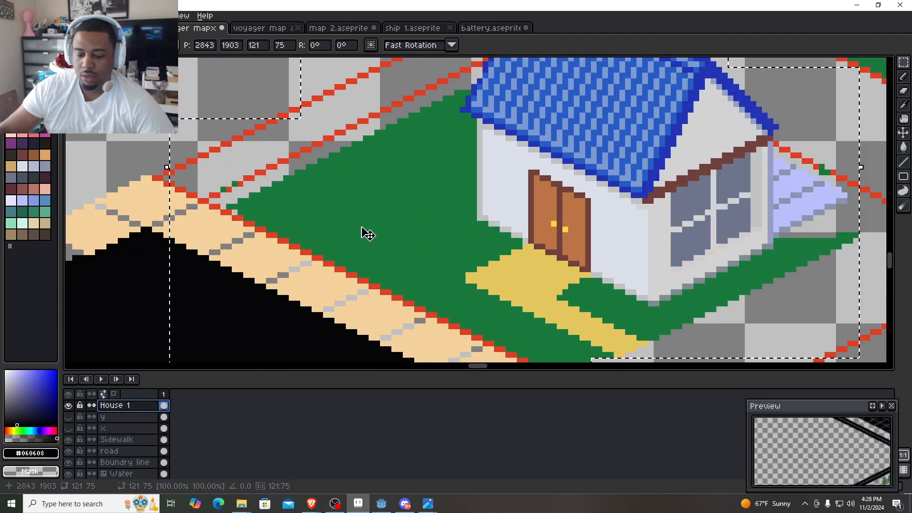
key(Return)
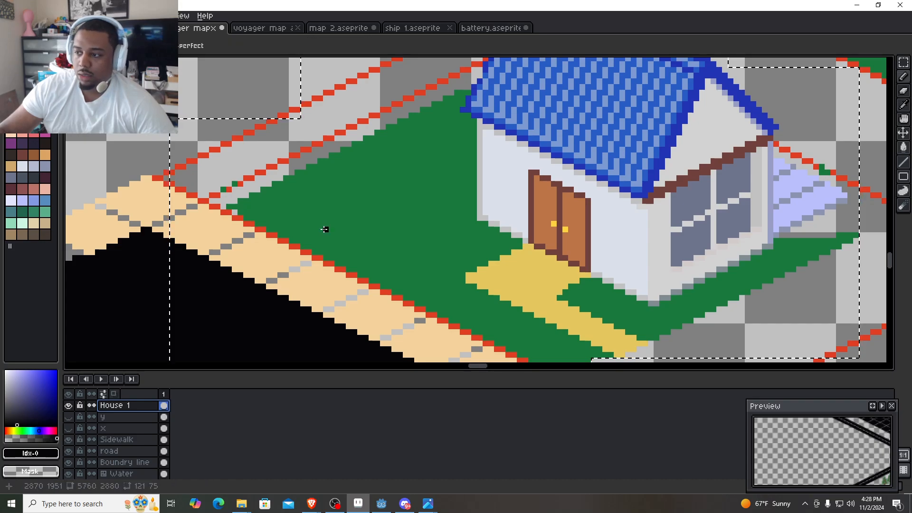
- Erase the lawn between the two inner diagonal lines with the transparent colour, up to the house's front wall
key(b)
scroll(312, 216, up, 12)
mouse_move(226, 221)
mouse_down()
mouse_move(380, 147)
mouse_move(348, 207)
mouse_move(397, 175)
mouse_move(420, 133)
mouse_up()
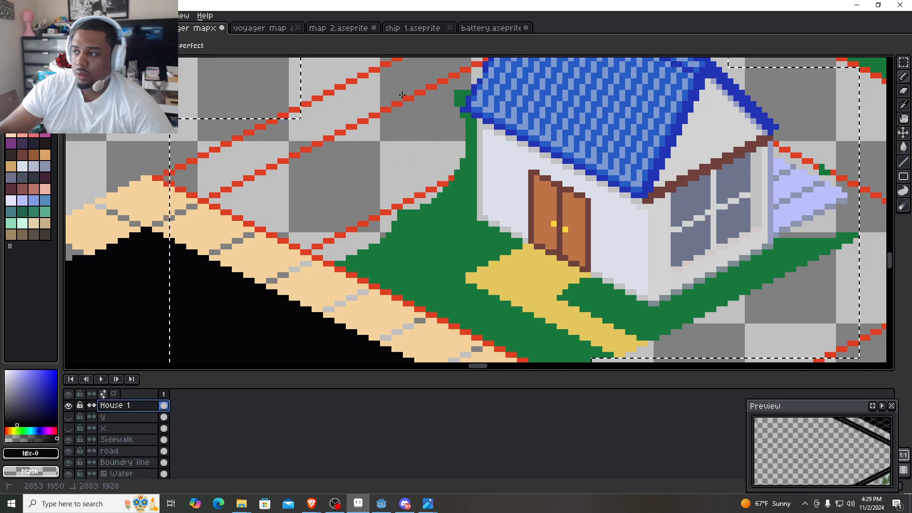
scroll(442, 143, down, 8)
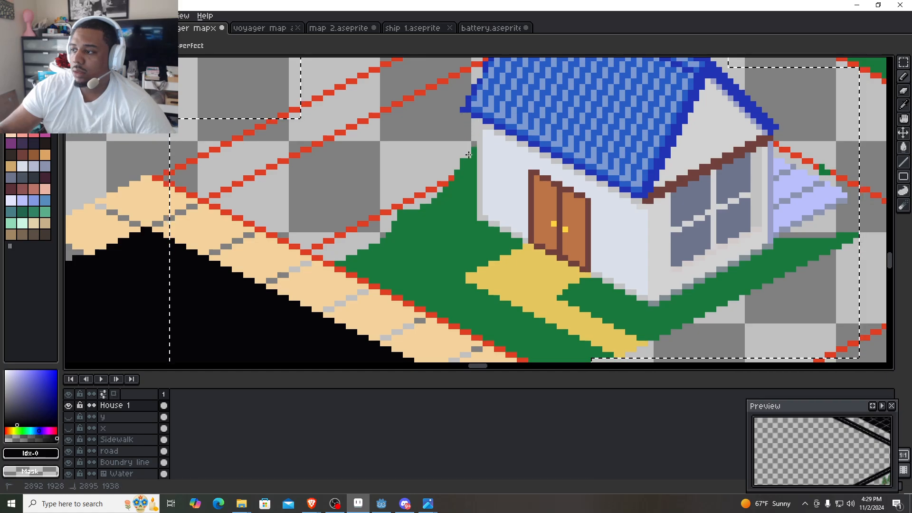
scroll(479, 132, up, 4)
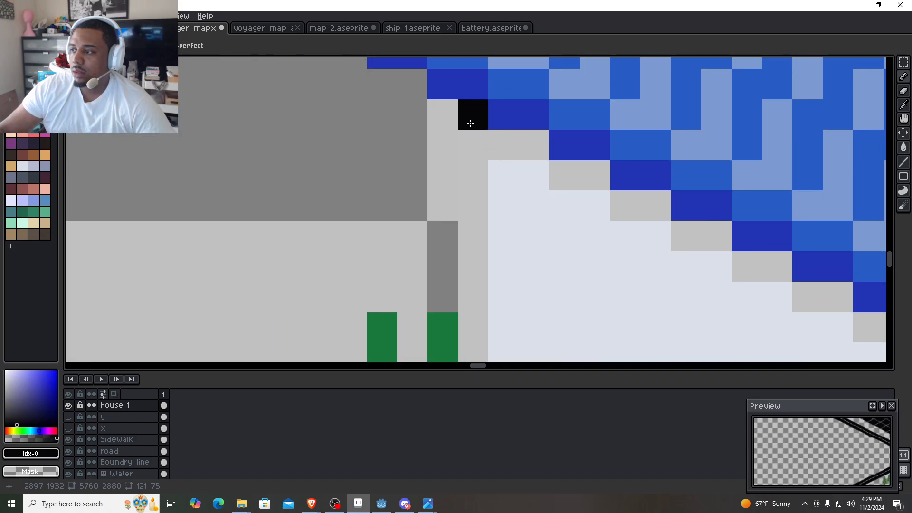
scroll(404, 232, down, 2)
scroll(85, 479, down, 2)
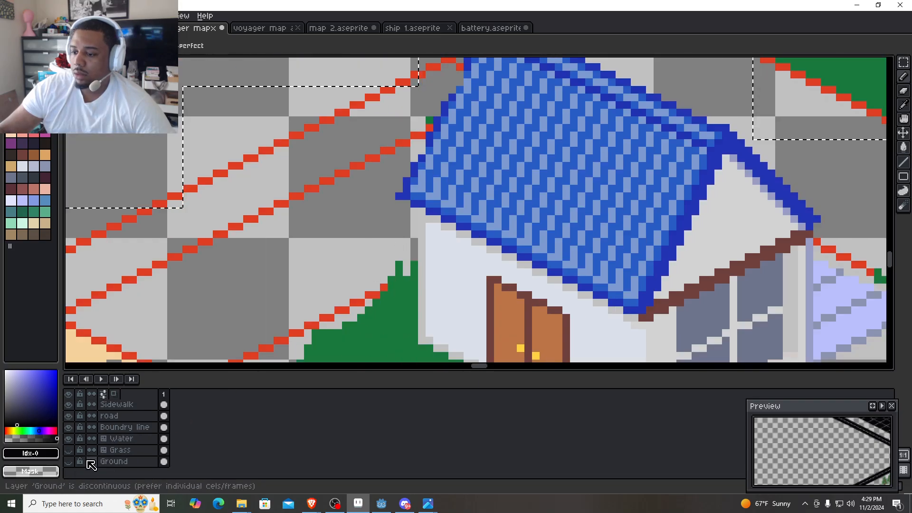
- Show the Ground layer beneath the map and erase a little more of the ragged lawn edge beside the house's front wall
click(68, 461)
click(69, 461)
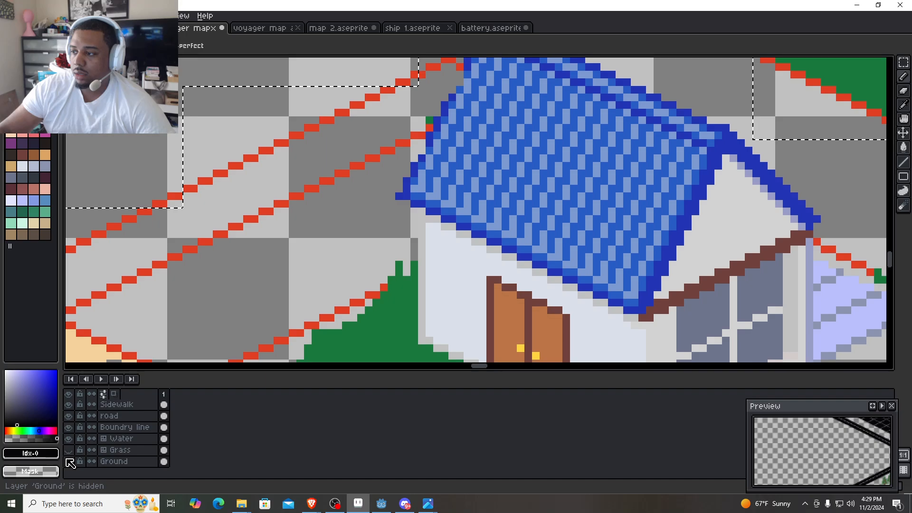
click(69, 462)
scroll(369, 177, down, 3)
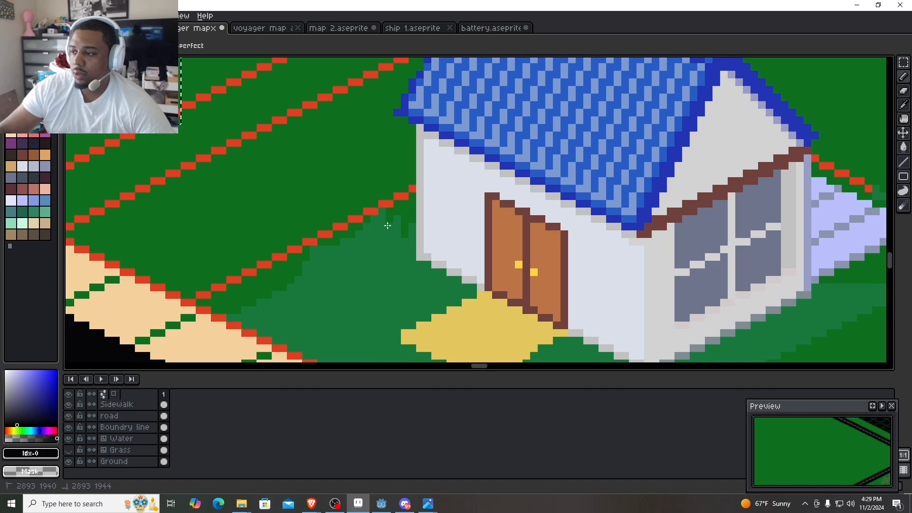
mouse_move(387, 226)
mouse_down()
mouse_move(386, 191)
mouse_move(378, 238)
mouse_move(358, 249)
mouse_move(348, 137)
mouse_up()
- Sample the front walkway's yellow #e5c75e and outline a driveway between the two inner red diagonals, from the sidewalk to near the house
key(i)
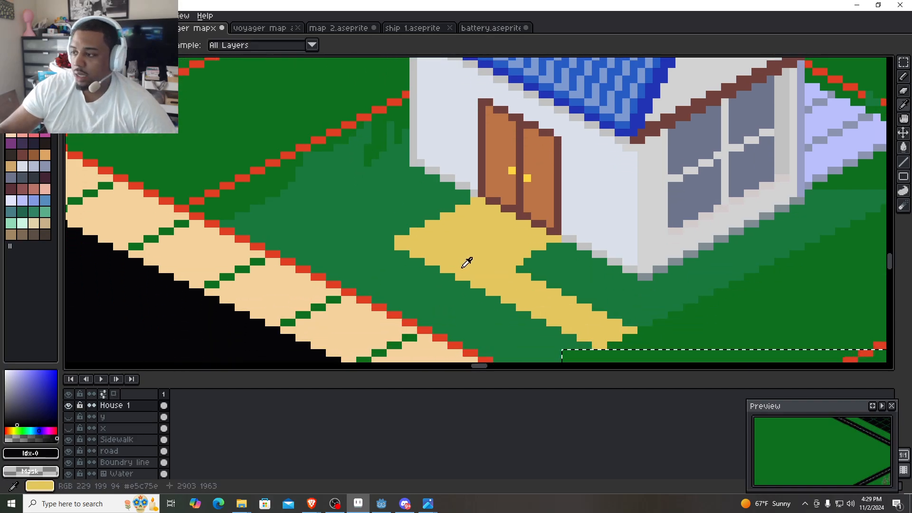
click(467, 262)
key(b)
scroll(467, 289, down, 1)
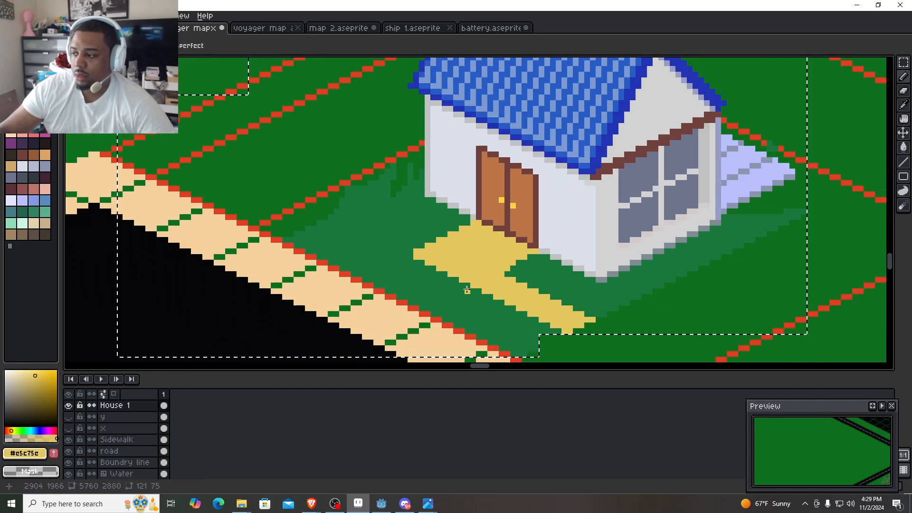
drag(263, 212, 291, 240)
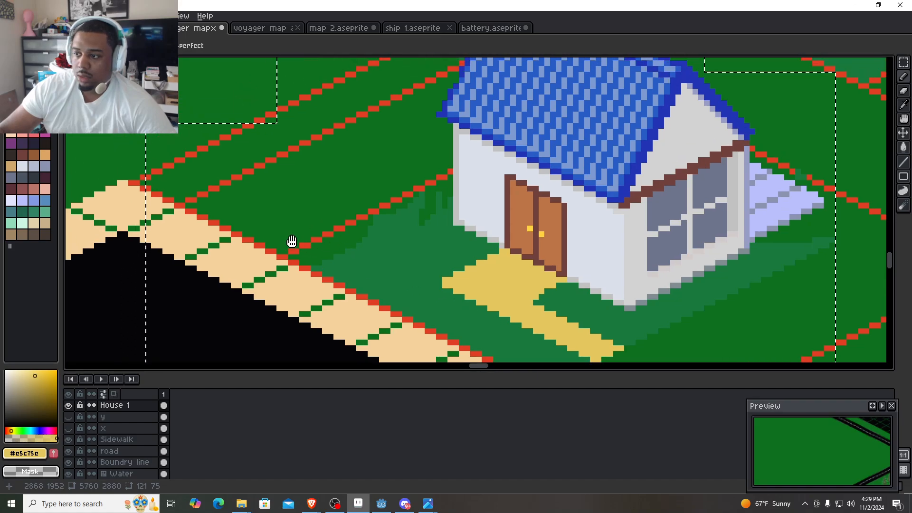
scroll(292, 241, up, 1)
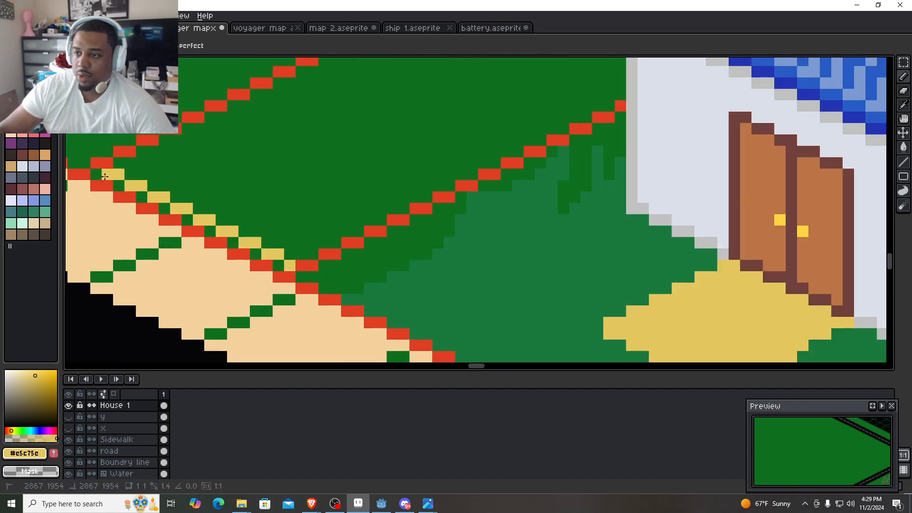
drag(293, 128, 239, 219)
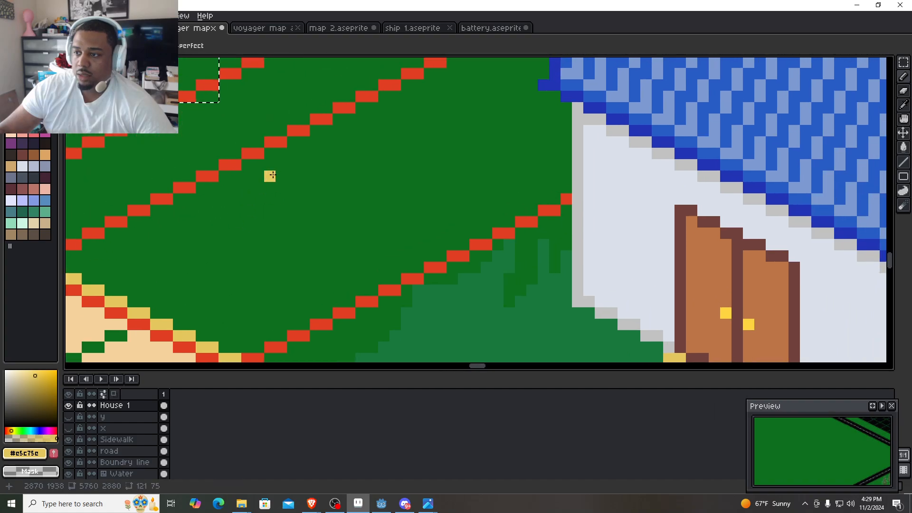
shift+click(367, 104)
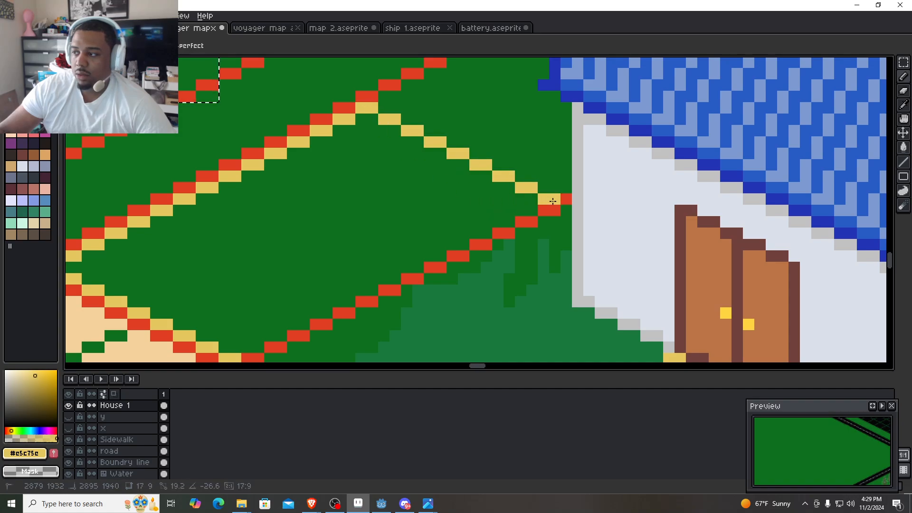
shift+click(552, 200)
drag(257, 336, 280, 292)
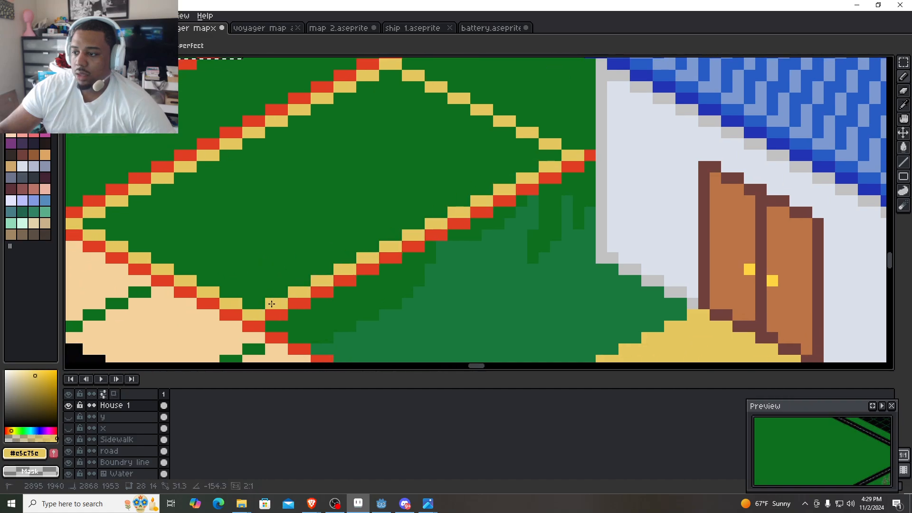
- Fill the driveway outline beside the house with the same yellow using the Paint Bucket
key(t)
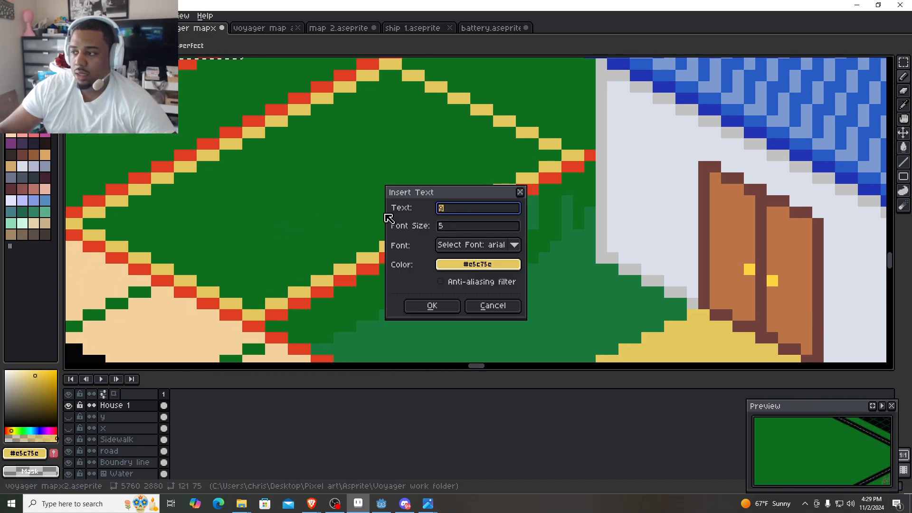
click(524, 192)
key(g)
click(333, 200)
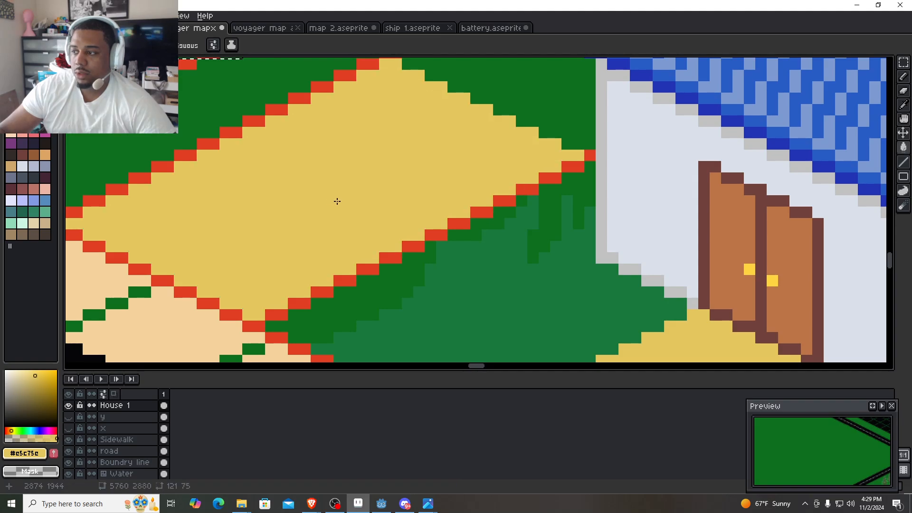
scroll(340, 203, down, 2)
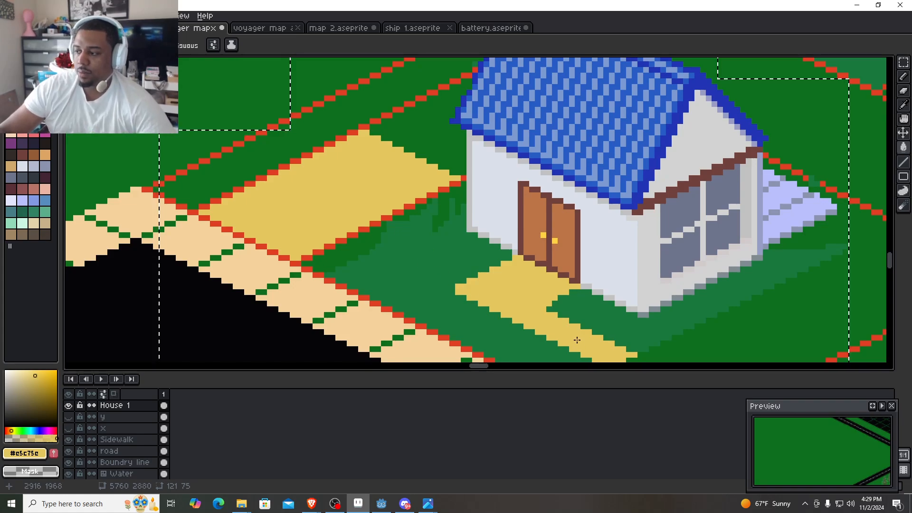
- Clear the old selection and select the yellow walkway in front of the door with the Magic Wand
key(w)
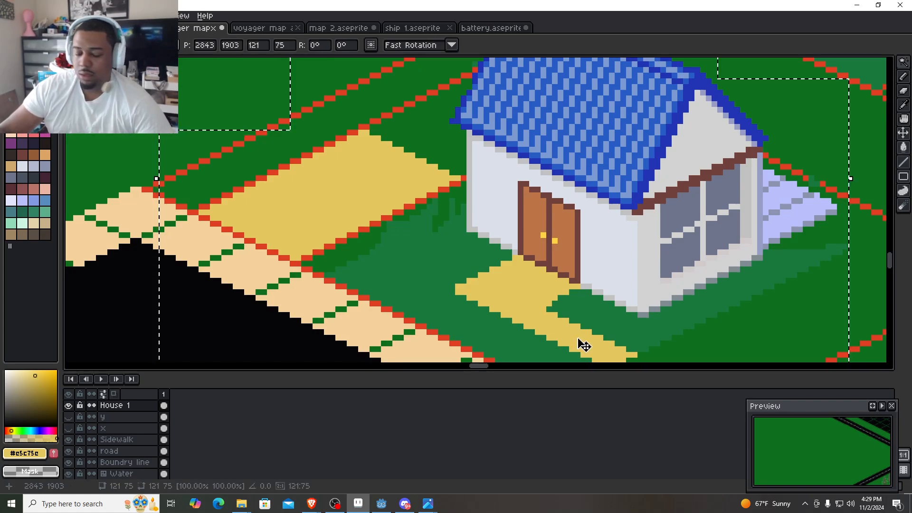
key(ctrl+d)
click(577, 337)
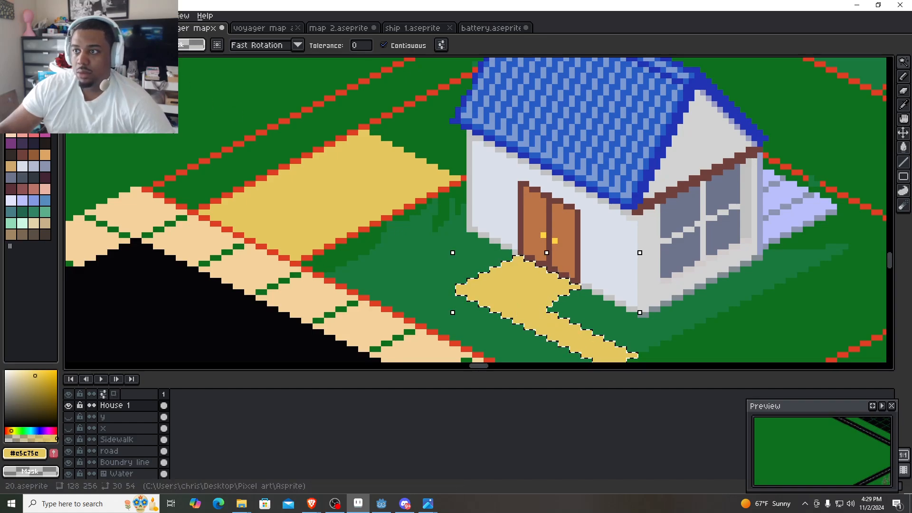
- Try to rotate the selected walkway by 180 degrees
key(shift+v)
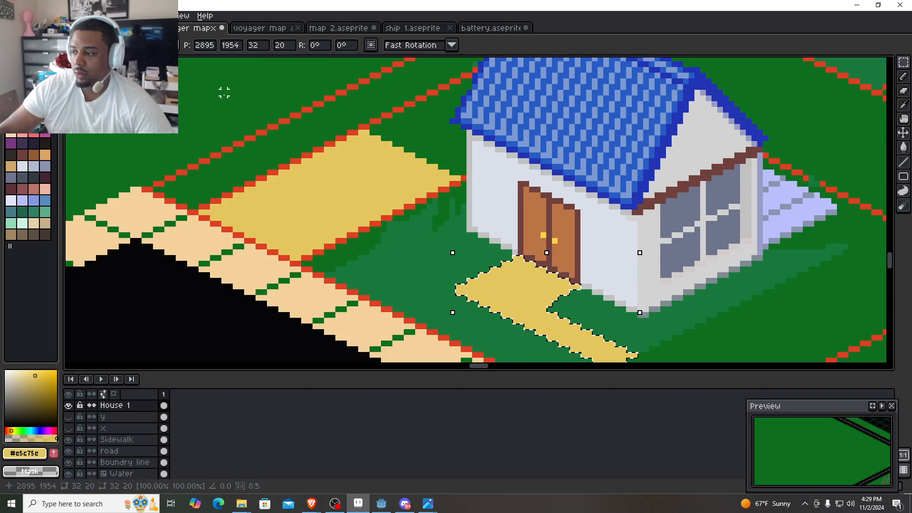
click(32, 15)
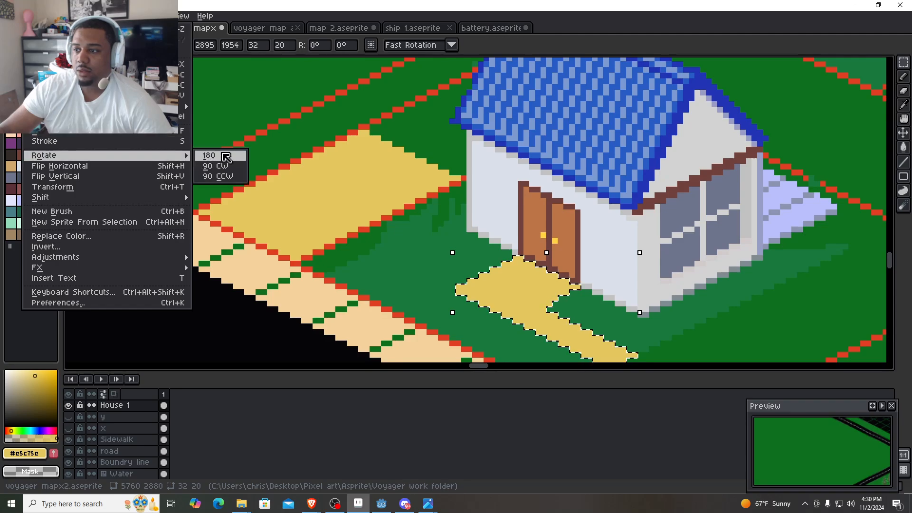
click(209, 156)
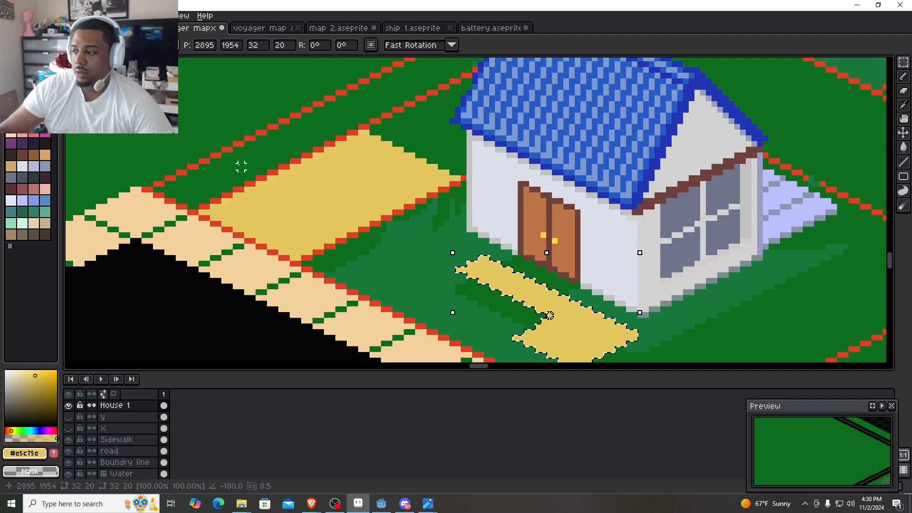
key(shift+v)
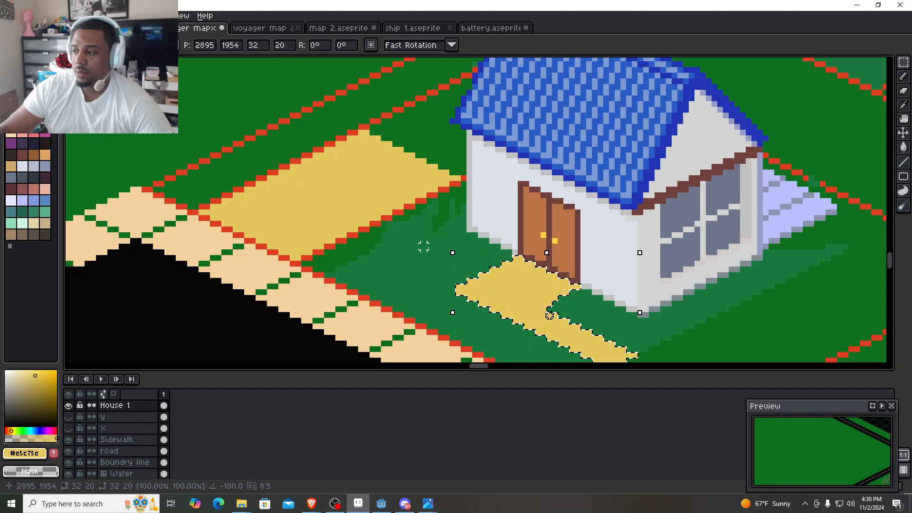
- Erase the walkway's long strip inside the selection with an enlarged brush, keeping the yellow diamond before the door, and reset the brush to one pixel
scroll(540, 274, up, 3)
drag(540, 272, 436, 123)
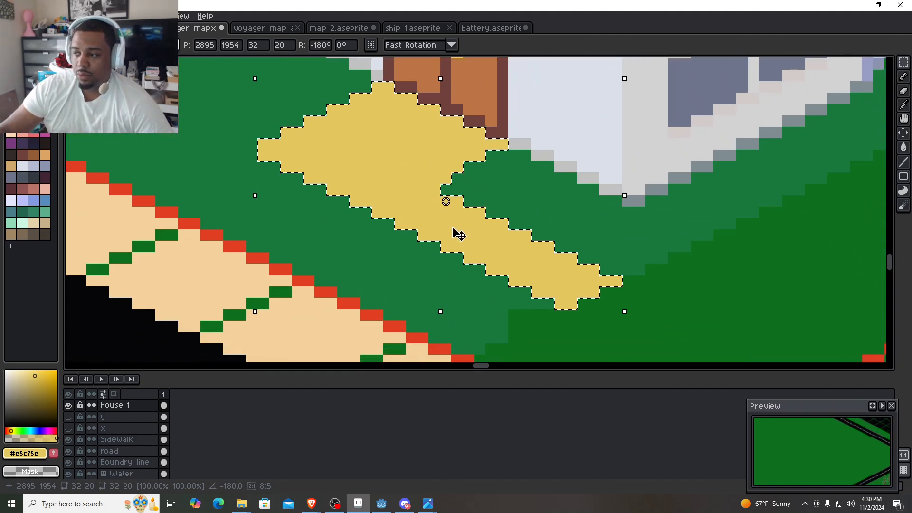
key(b)
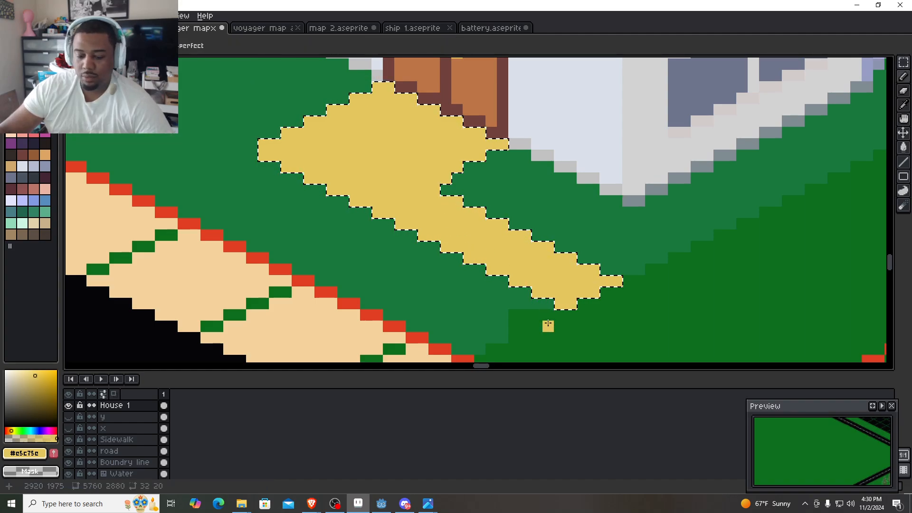
key(plus)
key(plus)
key(plus)
key(plus)
mouse_move(548, 304)
mouse_down()
mouse_move(590, 301)
mouse_move(604, 240)
mouse_move(457, 299)
mouse_move(440, 278)
mouse_move(468, 236)
mouse_move(414, 275)
mouse_up()
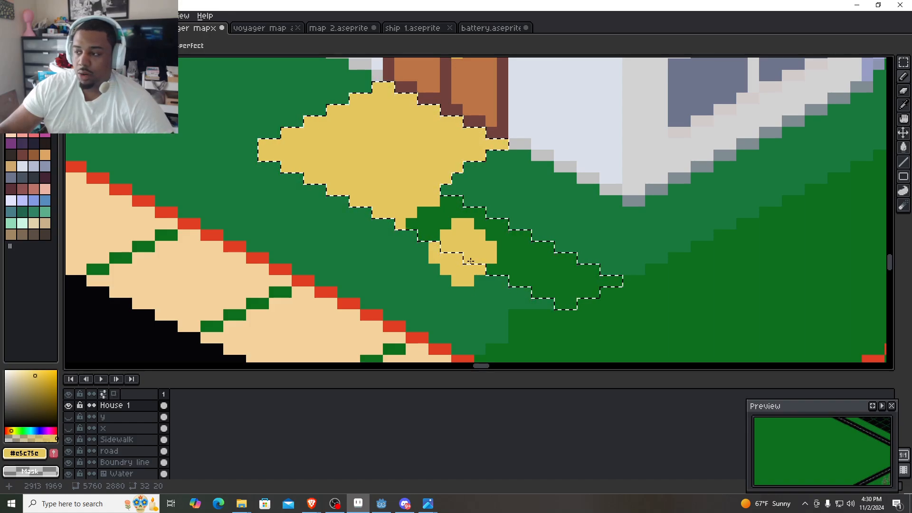
key(plus)
key(plus)
key(plus)
key(plus)
key(plus)
key(plus)
key(plus)
key(plus)
key(plus)
key(minus)
key(minus)
key(minus)
key(minus)
key(minus)
key(minus)
key(minus)
key(minus)
key(minus)
key(minus)
key(minus)
key(minus)
key(minus)
key(minus)
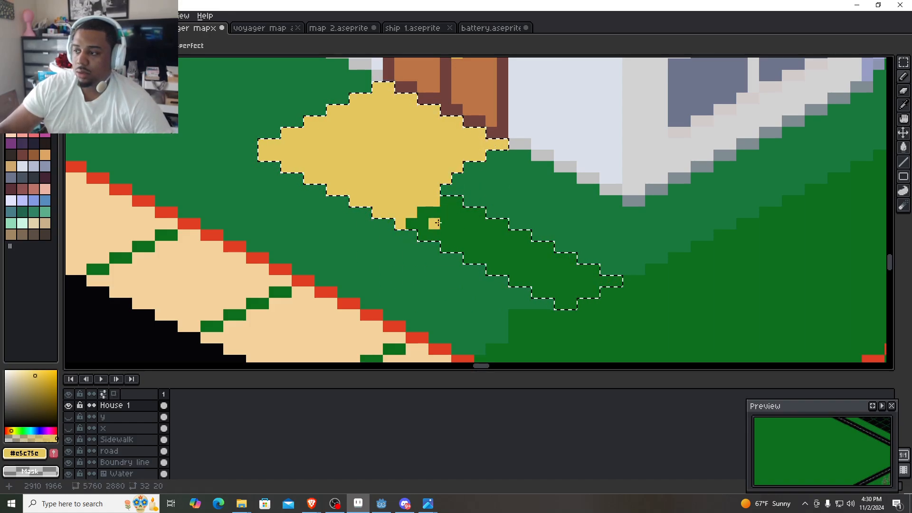
- Erase the leftover yellow pixels at the doorstep diamond's corners and clear the selection
scroll(437, 223, up, 2)
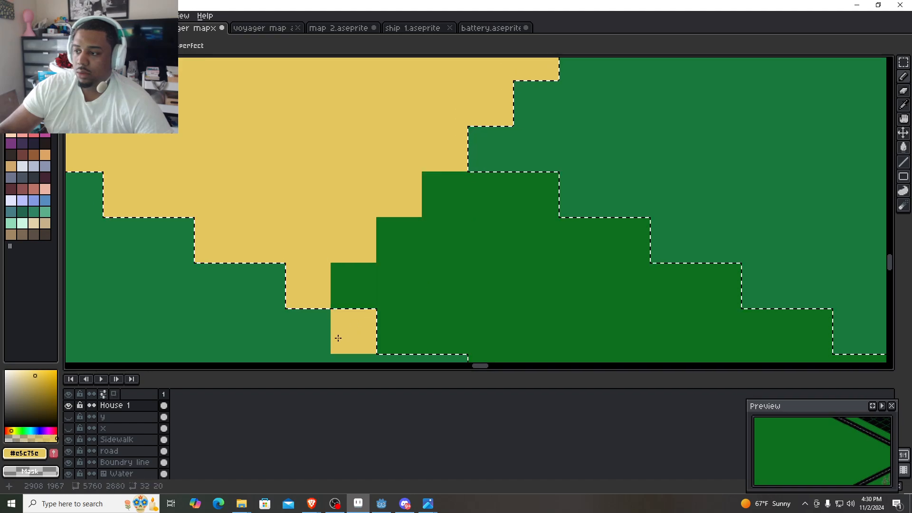
click(309, 295)
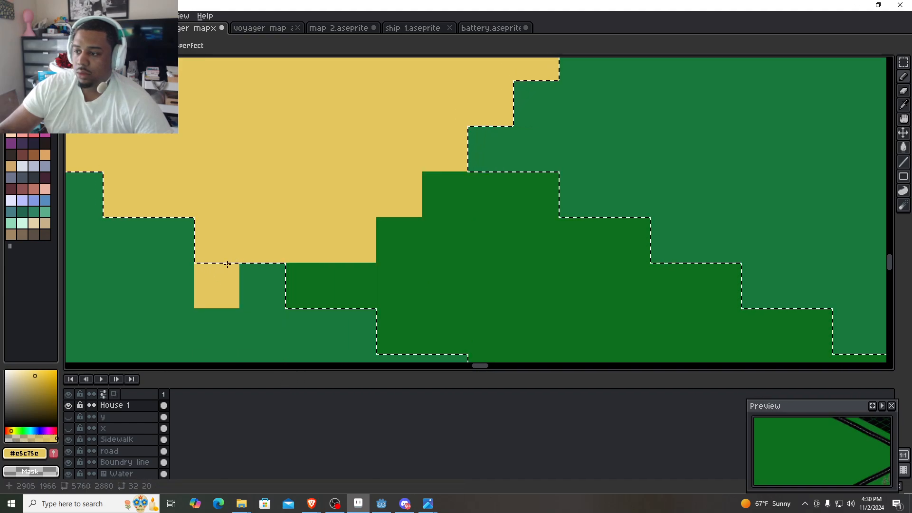
scroll(228, 264, down, 2)
drag(277, 261, 464, 259)
key(ctrl+d)
drag(340, 154, 603, 303)
scroll(348, 215, down, 3)
scroll(348, 216, up, 1)
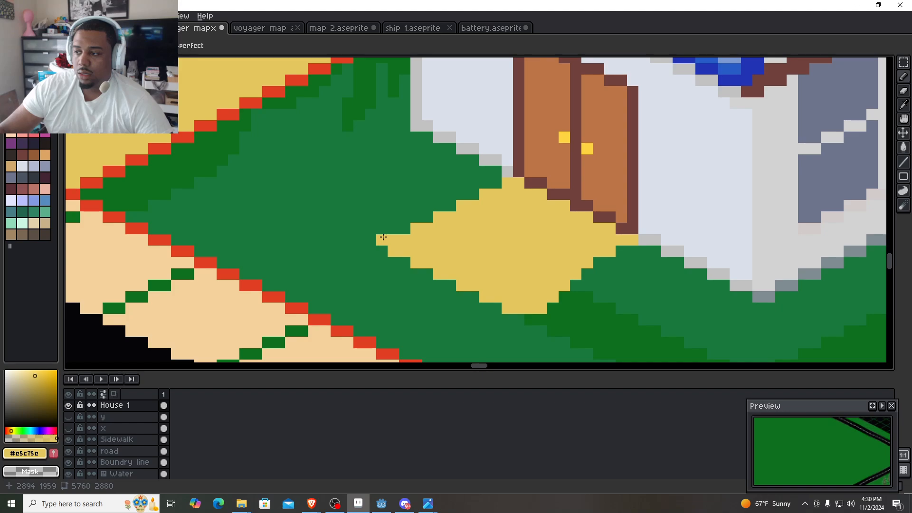
- Try to draw a yellow line from the doorstep diamond's outer corner to the red line along the driveway
shift+click(181, 153)
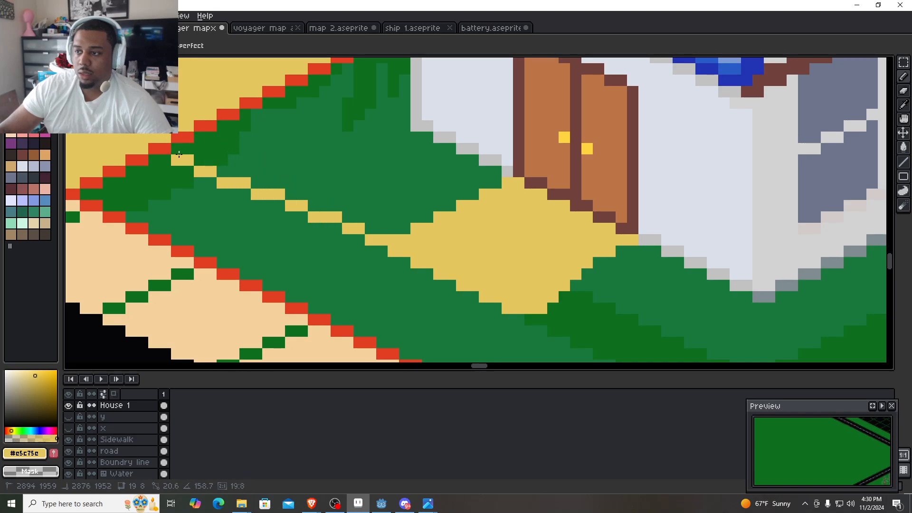
drag(154, 161, 178, 150)
key(ctrl+z)
- Reshape the diamond's outer corner pixels and draw an evenly stepped yellow line from it to the red line along the driveway
right_click(392, 249)
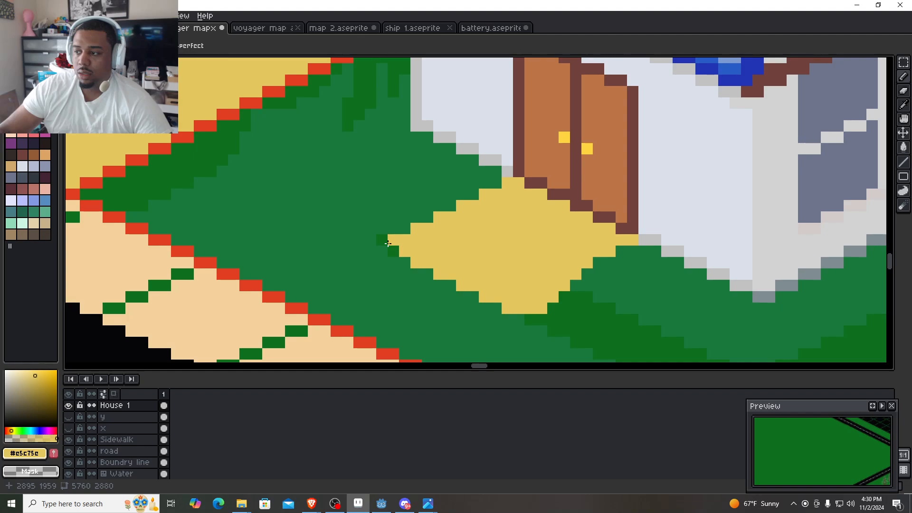
scroll(389, 252, up, 3)
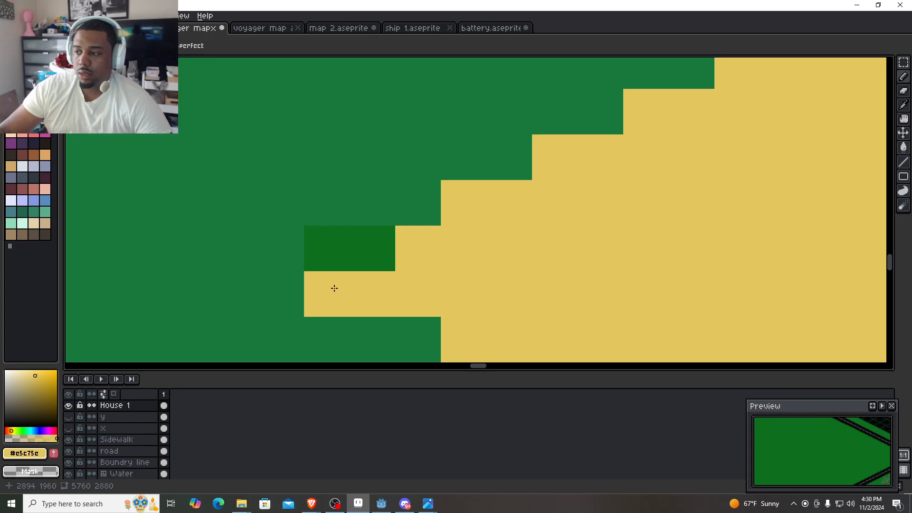
scroll(325, 284, down, 3)
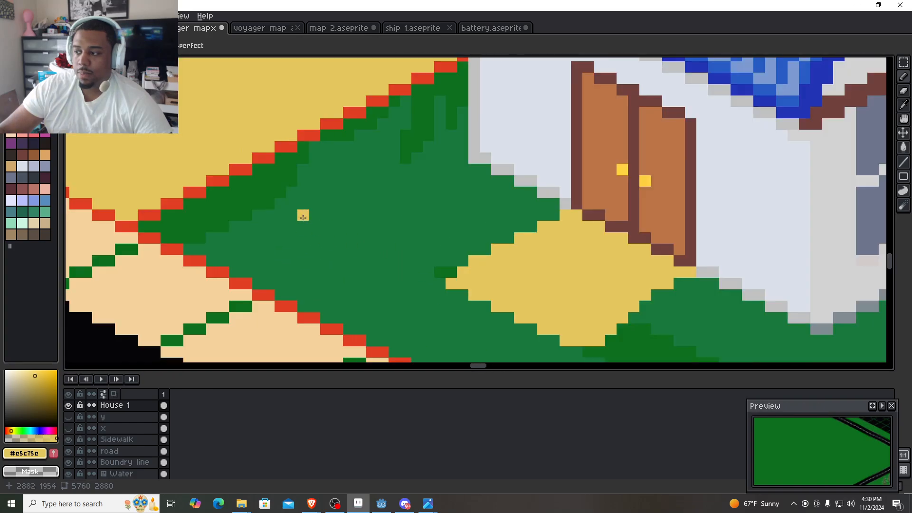
scroll(245, 195, up, 2)
drag(245, 194, 207, 178)
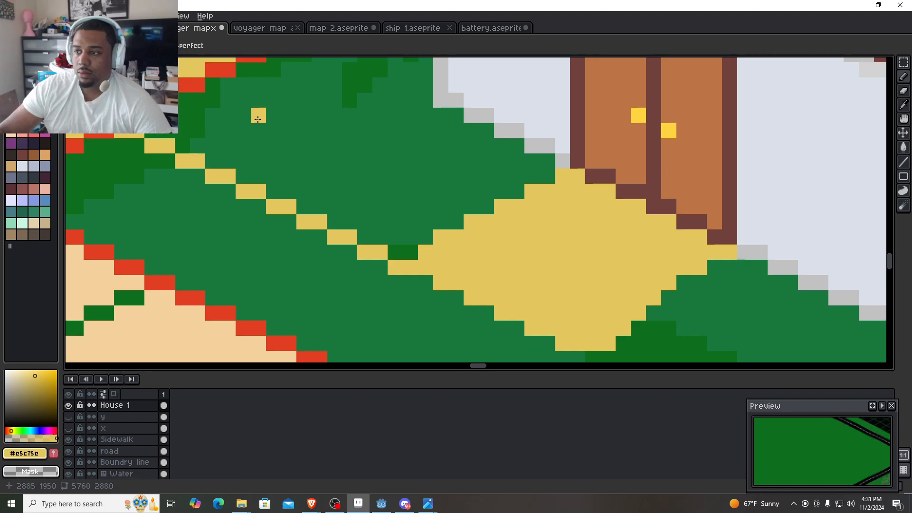
- Draw a second, parallel yellow path edge nearer the house, from the diamond to the driveway, and close the path's end along the red line
drag(408, 224, 336, 266)
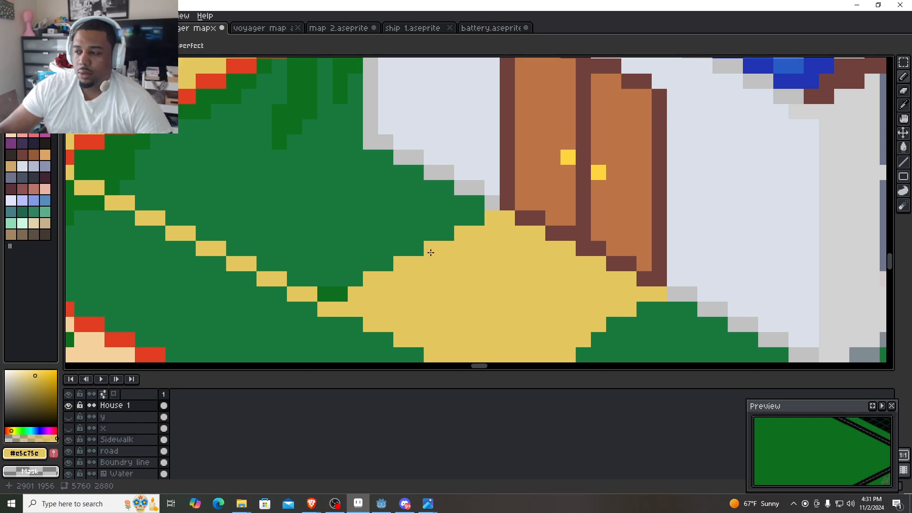
shift+click(196, 126)
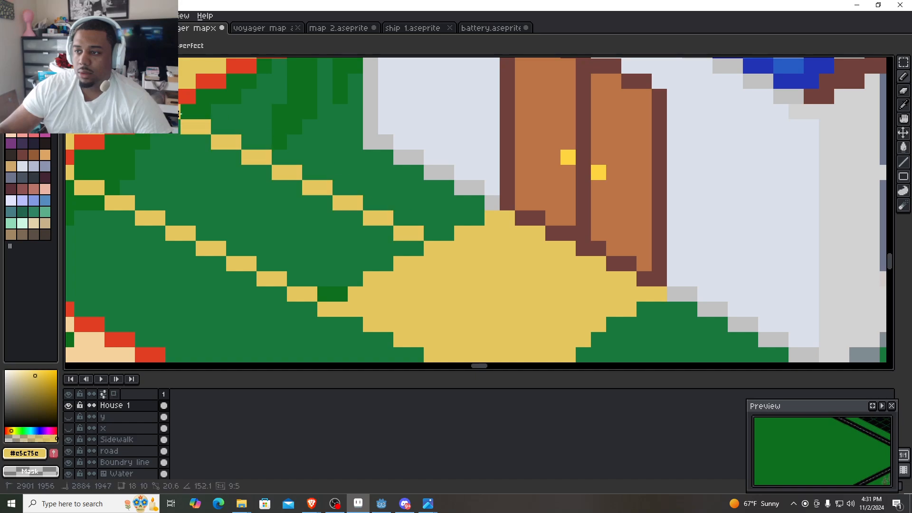
key(ctrl+z)
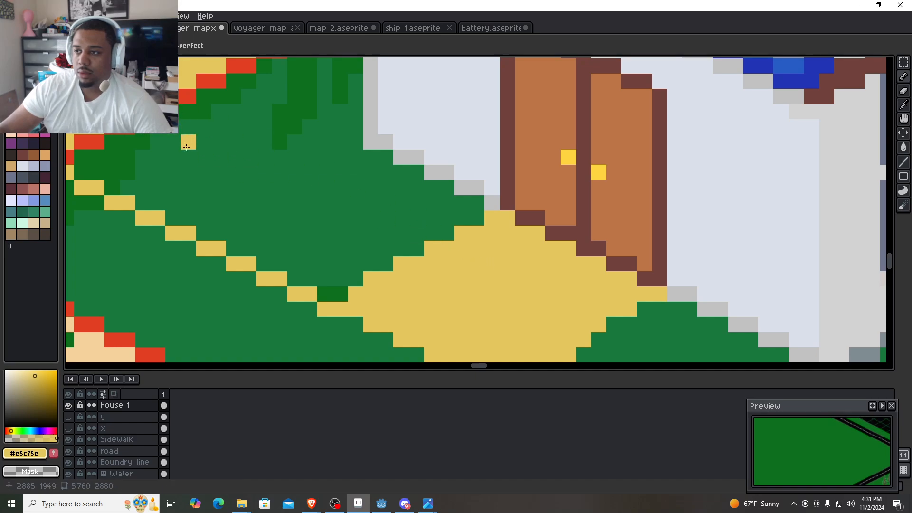
shift+click(450, 250)
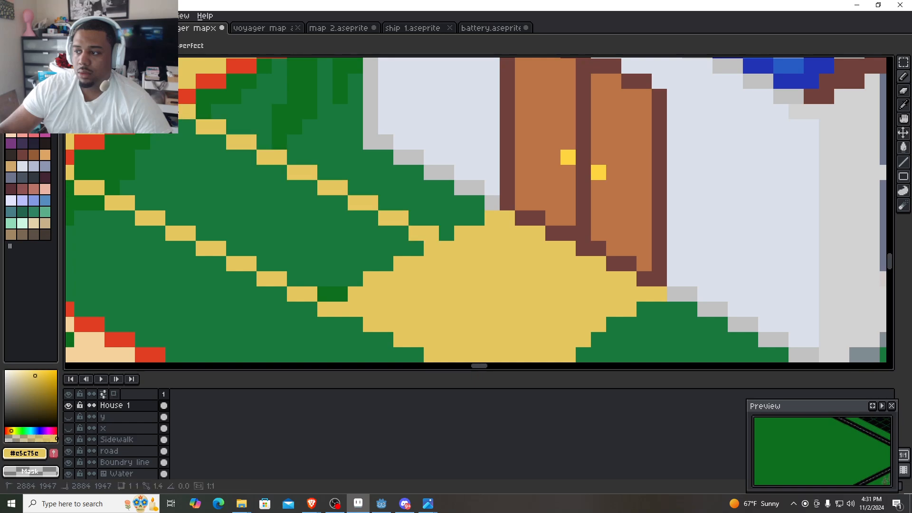
right_click(433, 236)
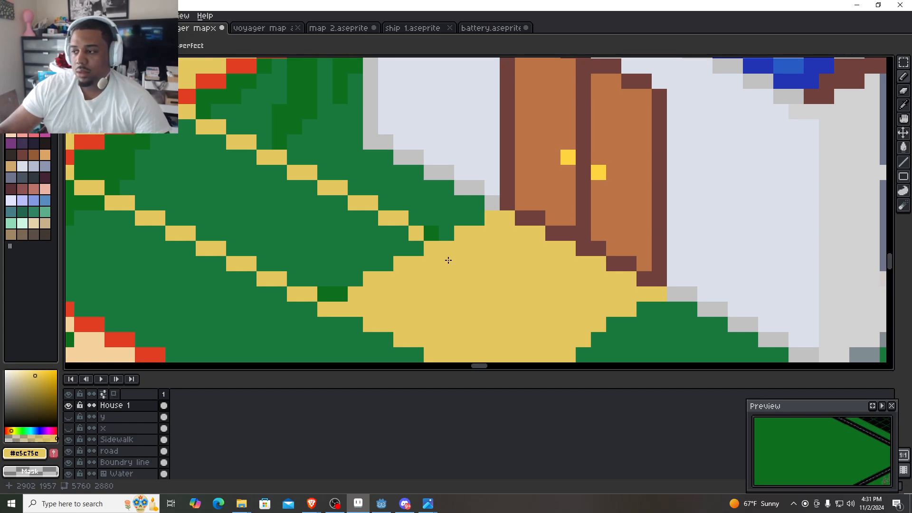
click(424, 235)
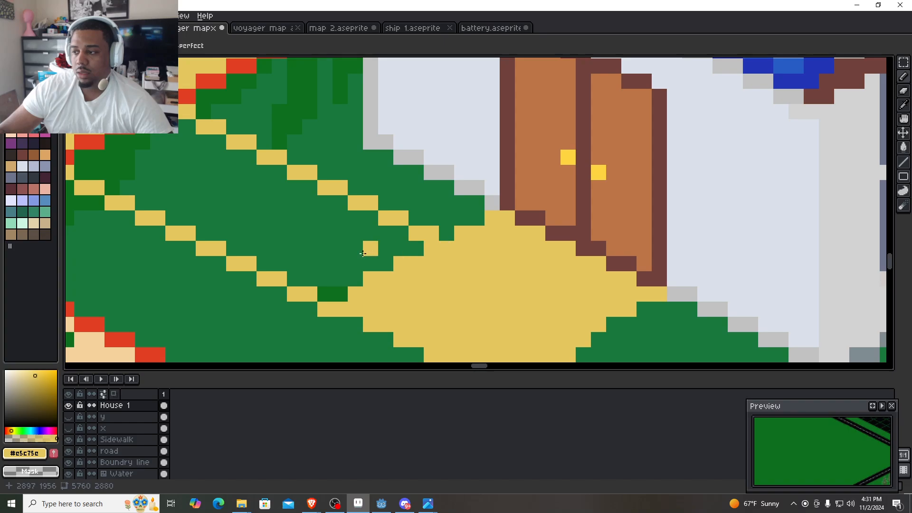
scroll(200, 203, down, 1)
mouse_move(201, 203)
mouse_down()
mouse_move(264, 221)
mouse_move(203, 190)
mouse_up()
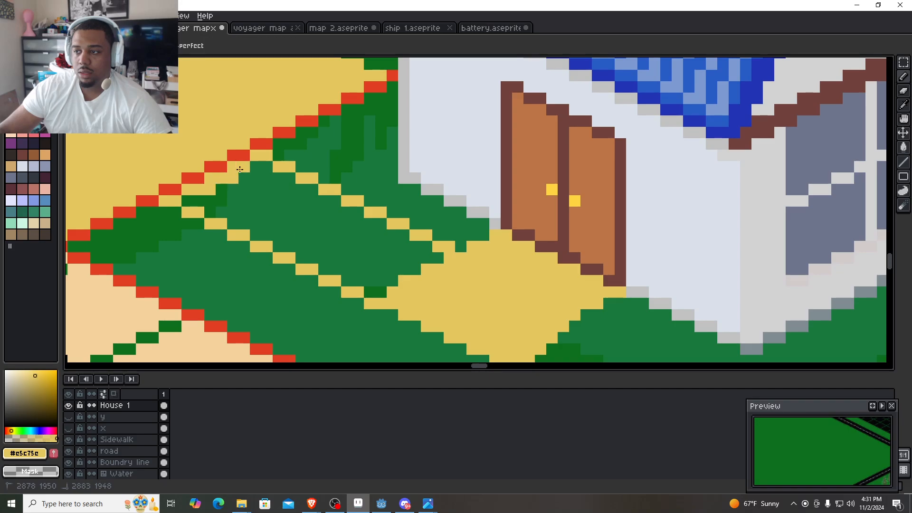
- Fill the path between its two edges with yellow and patch the green pixels left at its driveway end and near the doorstep
key(g)
click(282, 217)
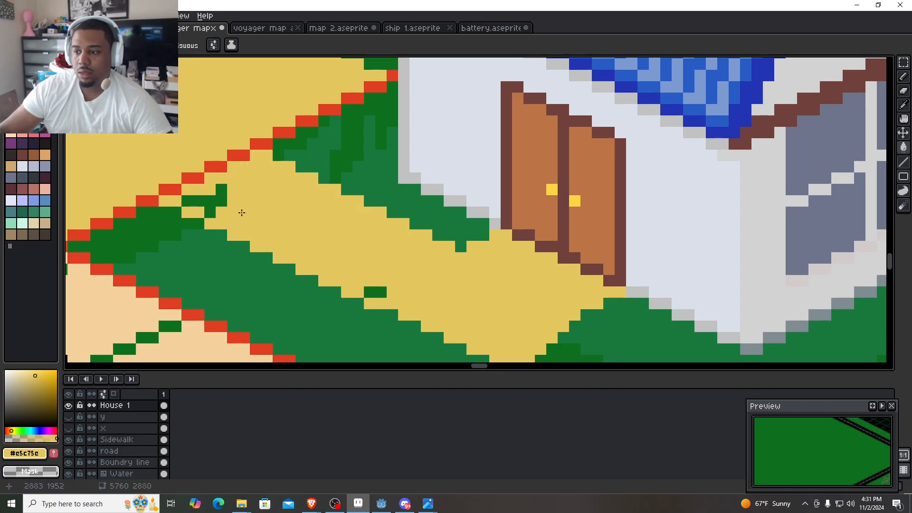
key(b)
click(221, 201)
click(207, 207)
drag(210, 201, 190, 199)
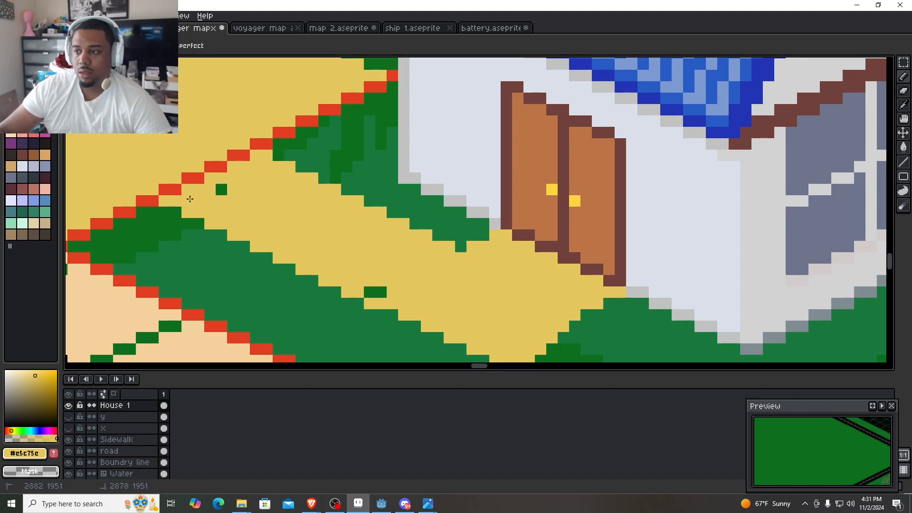
click(375, 291)
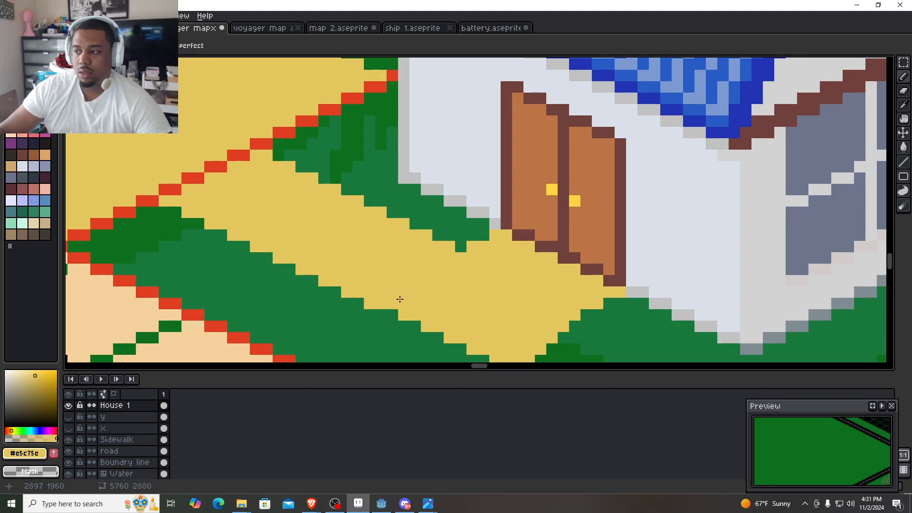
- Draw a black guide line along the doorstep's outer edge, from the door's lower front corner down to the doorstep's tip
scroll(399, 299, down, 2)
scroll(472, 336, up, 3)
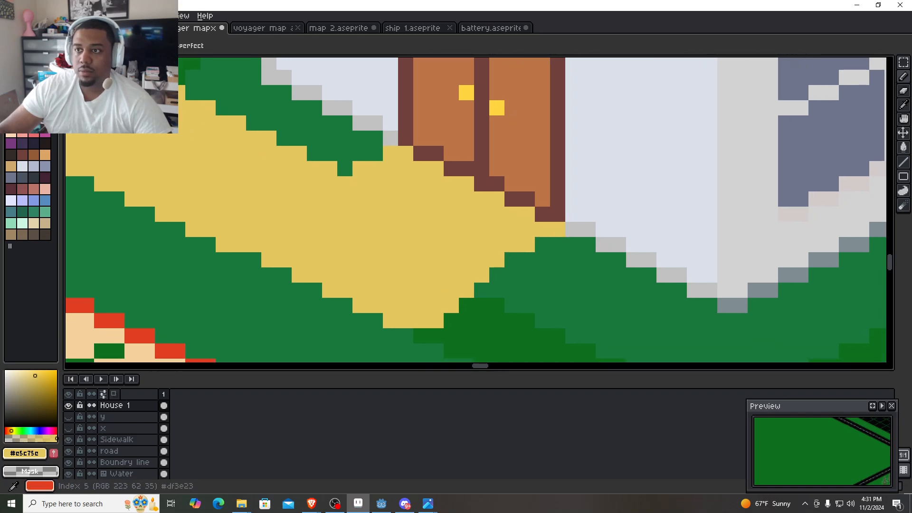
click(11, 64)
click(556, 229)
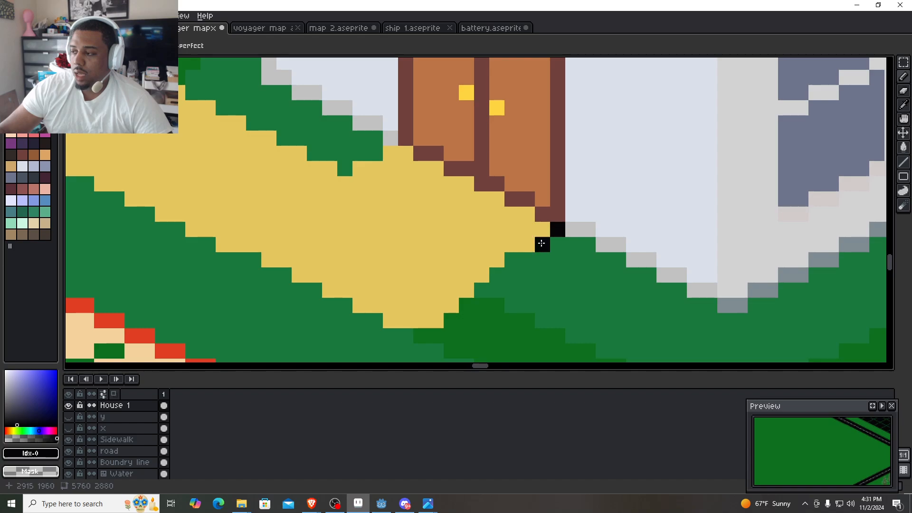
shift+click(413, 317)
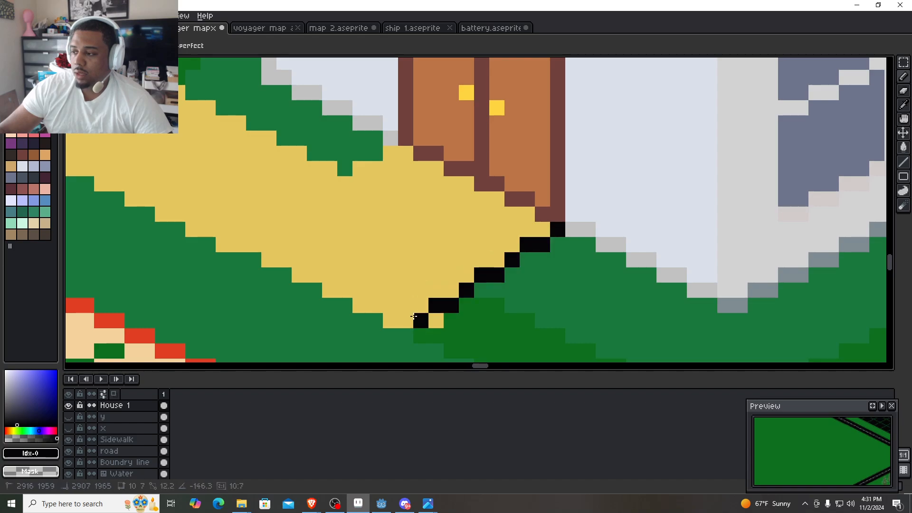
shift+click(379, 317)
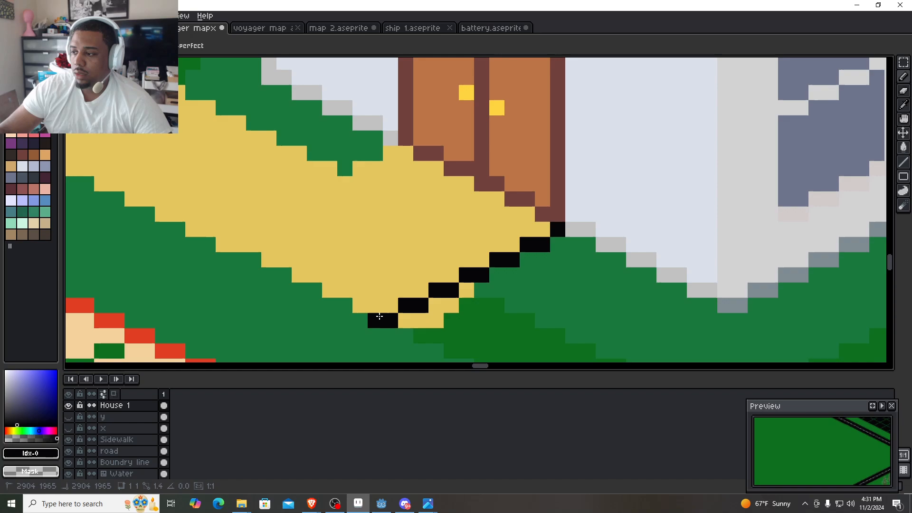
- Shift the black guide line's segments one pixel toward the path, keeping even two-pixel steps down to the doorstep's tip
click(543, 227)
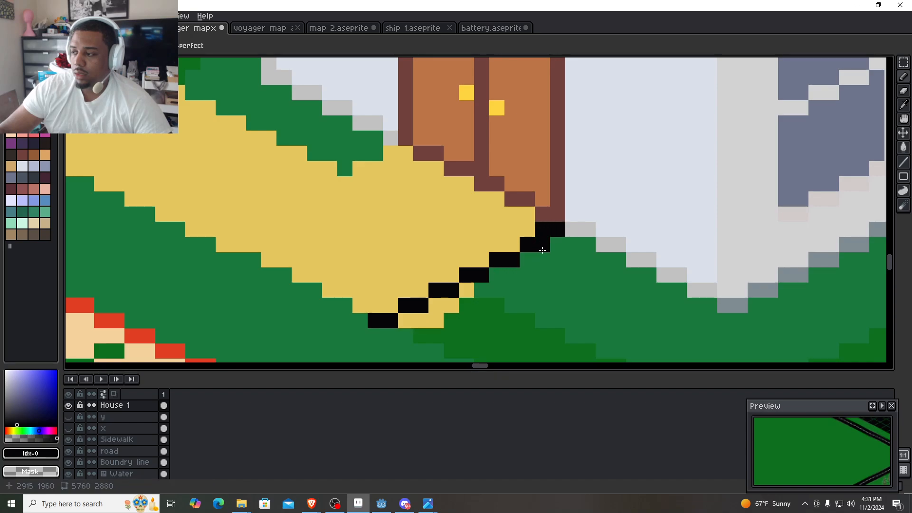
right_click(542, 244)
click(507, 247)
right_click(511, 262)
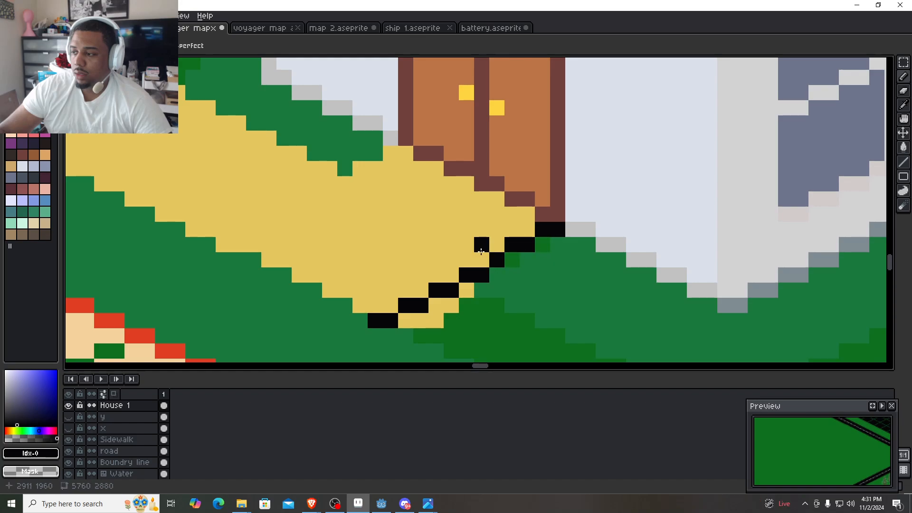
click(480, 259)
right_click(480, 275)
click(470, 290)
right_click(470, 290)
click(453, 276)
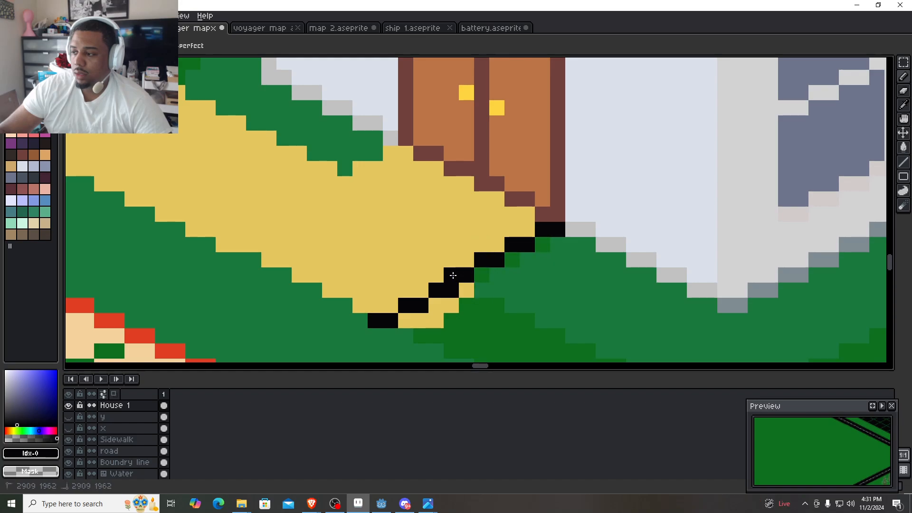
right_click(451, 294)
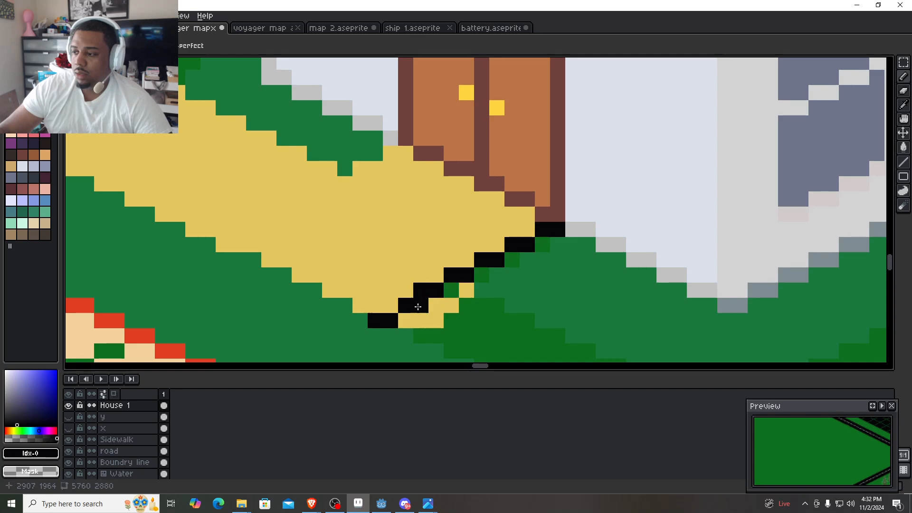
right_click(418, 306)
click(393, 305)
right_click(392, 322)
click(363, 319)
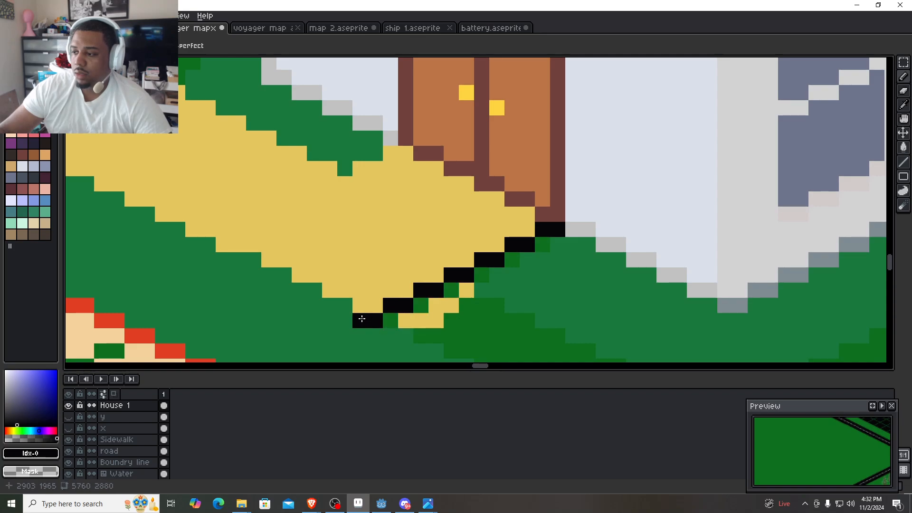
- Erase the yellow pixels left outside the black guide line near the doorstep's tip
click(408, 335)
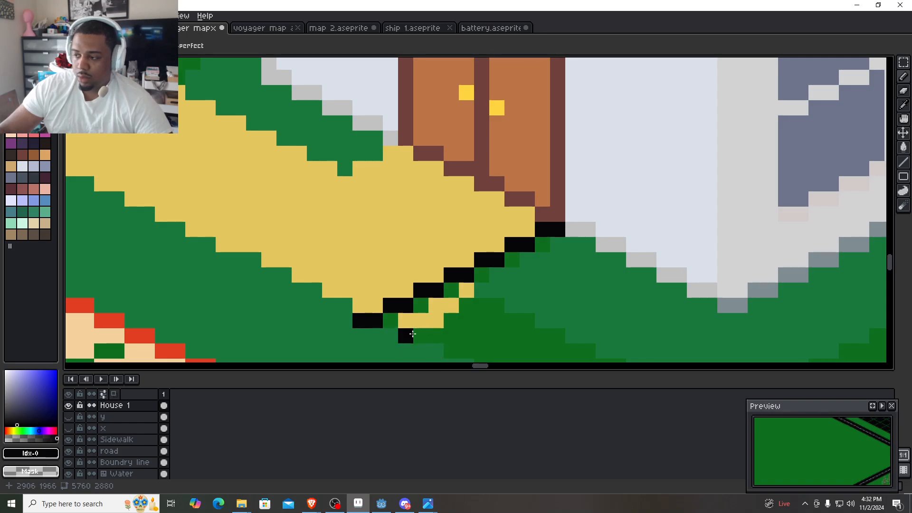
right_click(420, 322)
right_click(436, 306)
right_click(450, 303)
right_click(464, 291)
right_click(436, 319)
right_click(407, 321)
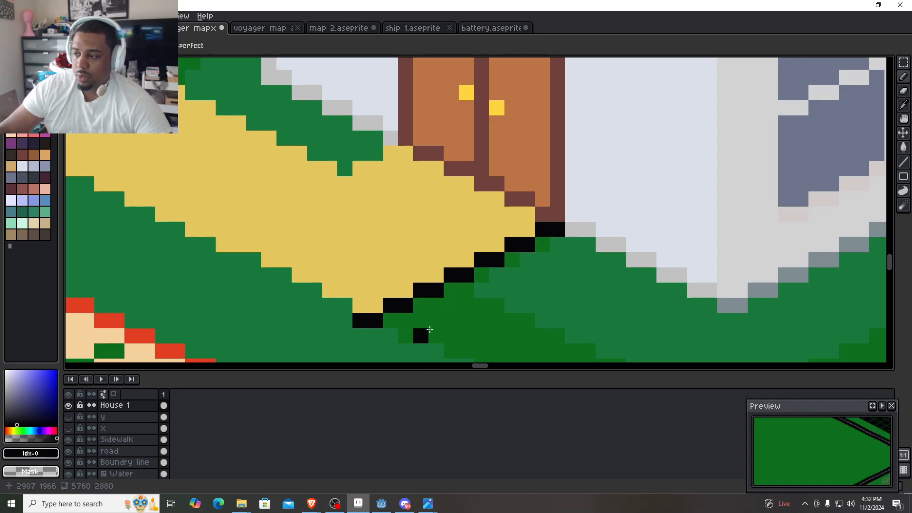
- Draw black two-pixel steps from the door's far lower corner to the path's inner corner and erase the yellow pixel above it
scroll(430, 329, down, 3)
scroll(446, 318, up, 2)
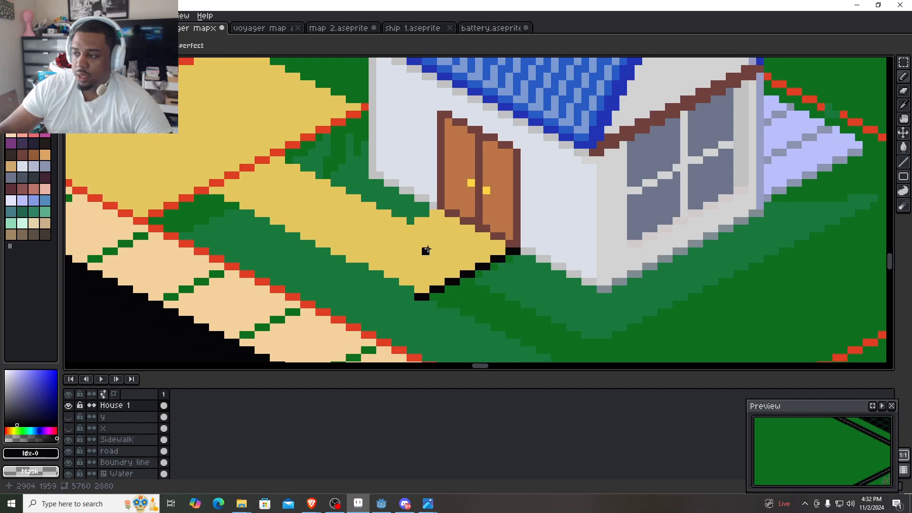
scroll(425, 250, up, 2)
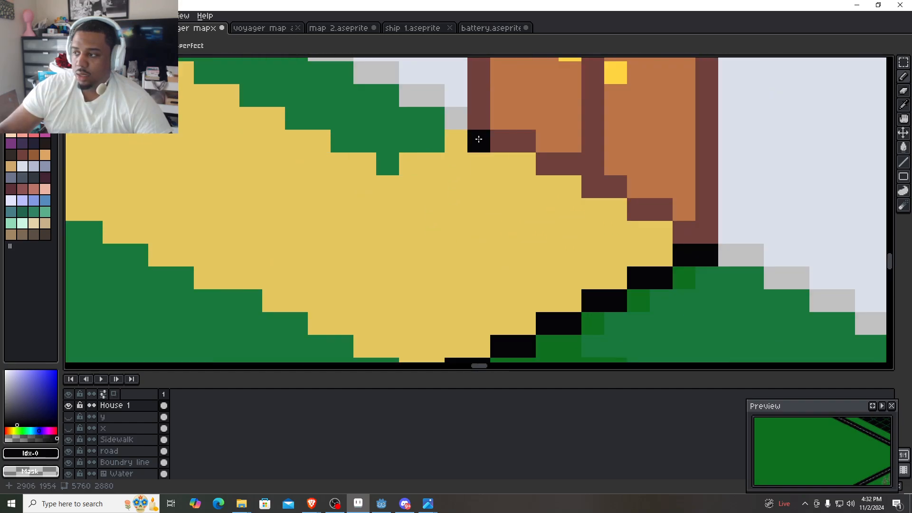
mouse_move(478, 140)
mouse_down()
mouse_move(454, 136)
mouse_move(440, 156)
mouse_move(373, 179)
mouse_up()
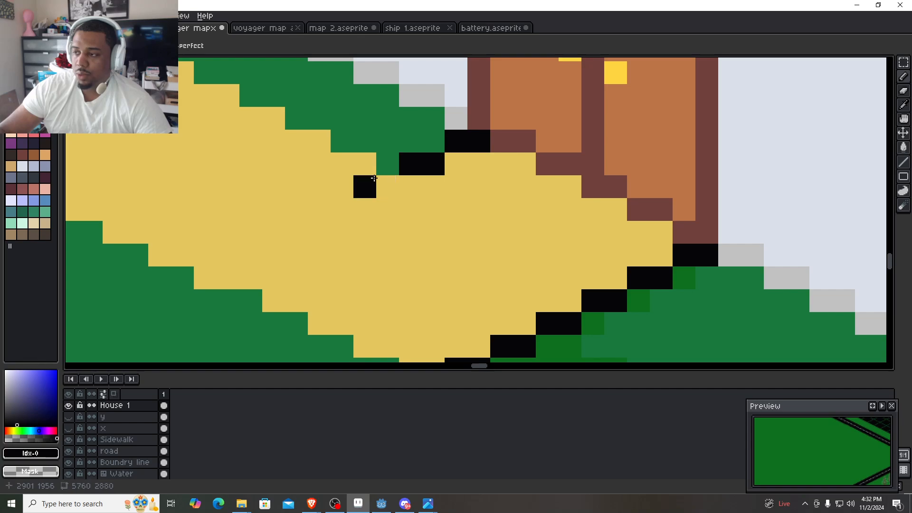
click(381, 180)
click(366, 186)
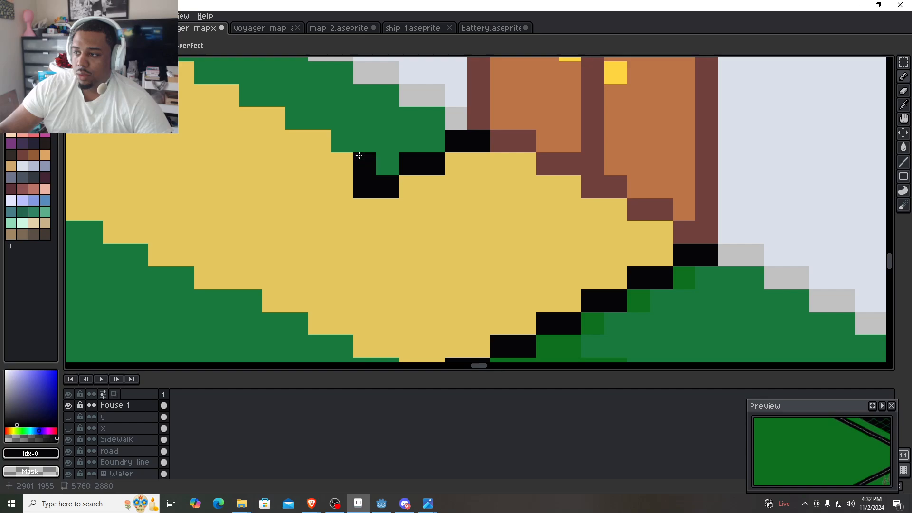
mouse_move(359, 156)
mouse_down()
mouse_move(387, 146)
mouse_move(411, 158)
mouse_up()
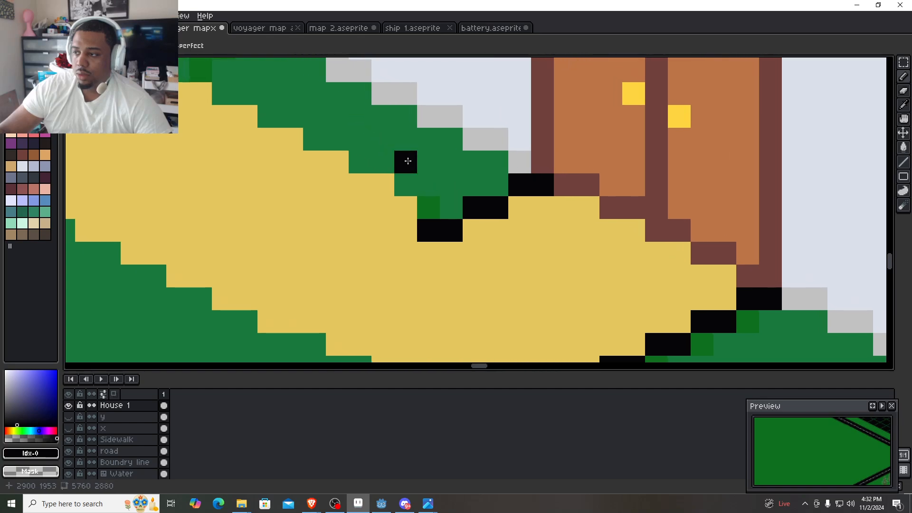
- Draw a black line along the path's house-side edge, from the inner corner to the red line beside the driveway
drag(422, 226, 511, 241)
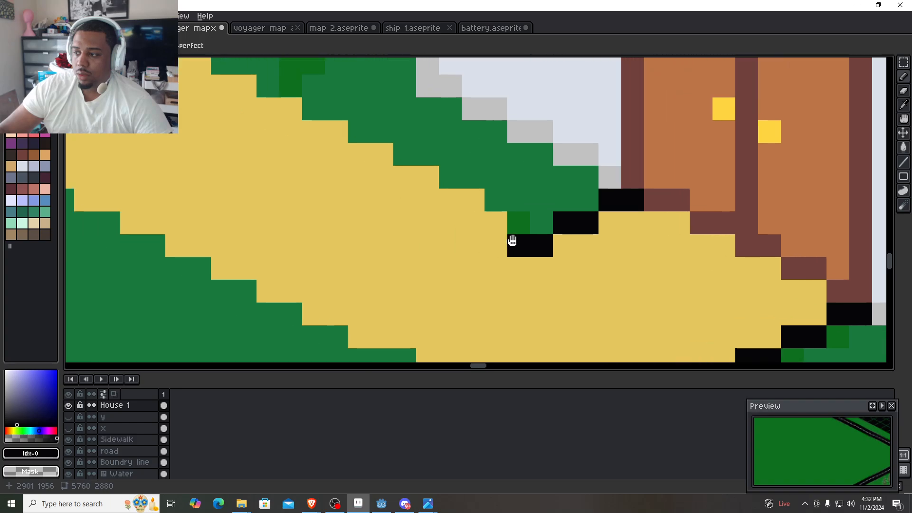
scroll(448, 223, down, 1)
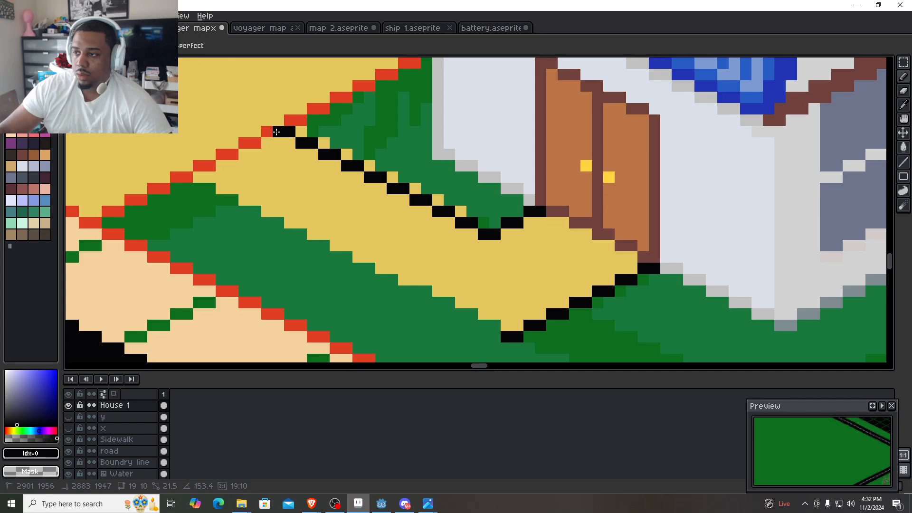
drag(276, 131, 276, 131)
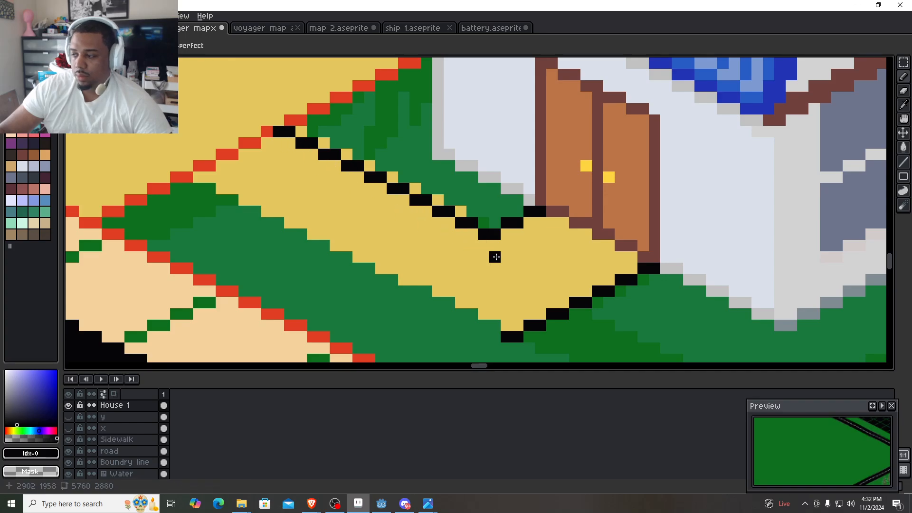
click(506, 257)
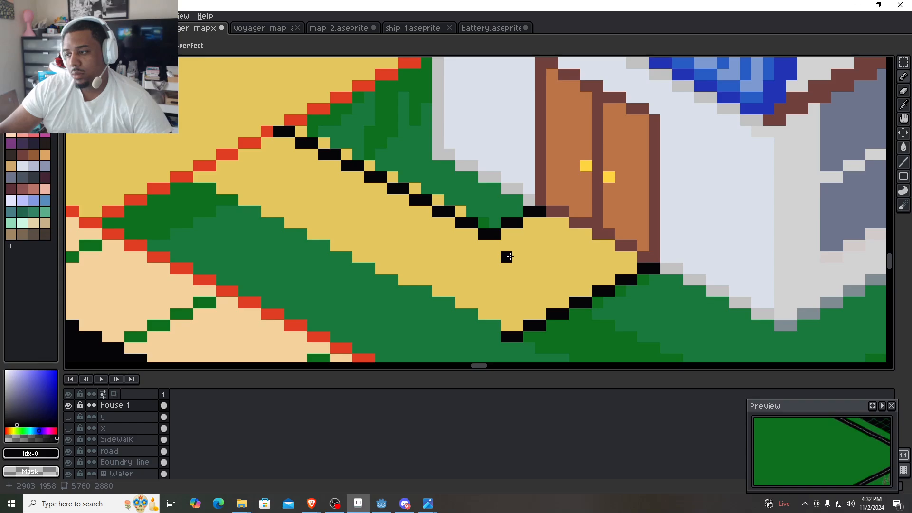
- Erase the yellow pixels left on the house side of the path's black edge line
right_click(460, 212)
right_click(426, 200)
right_click(438, 198)
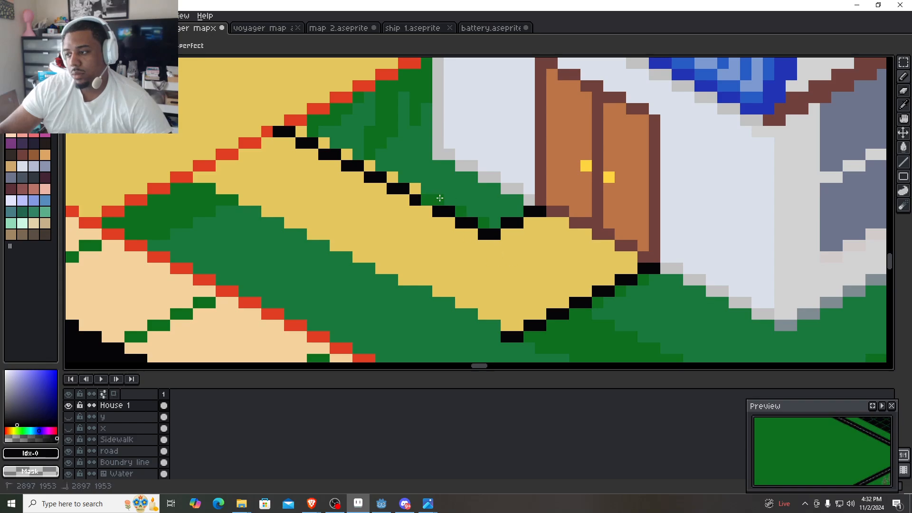
click(422, 200)
right_click(415, 189)
right_click(393, 177)
right_click(371, 164)
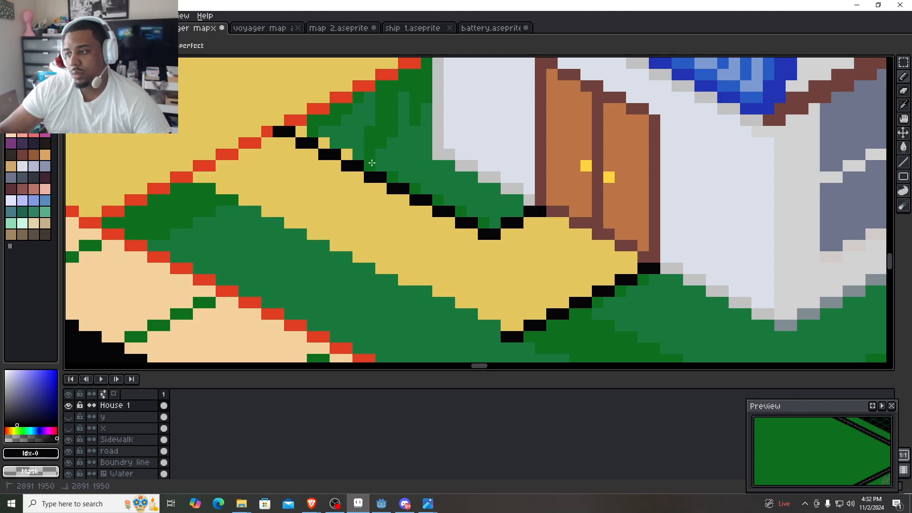
right_click(346, 155)
right_click(325, 143)
click(310, 132)
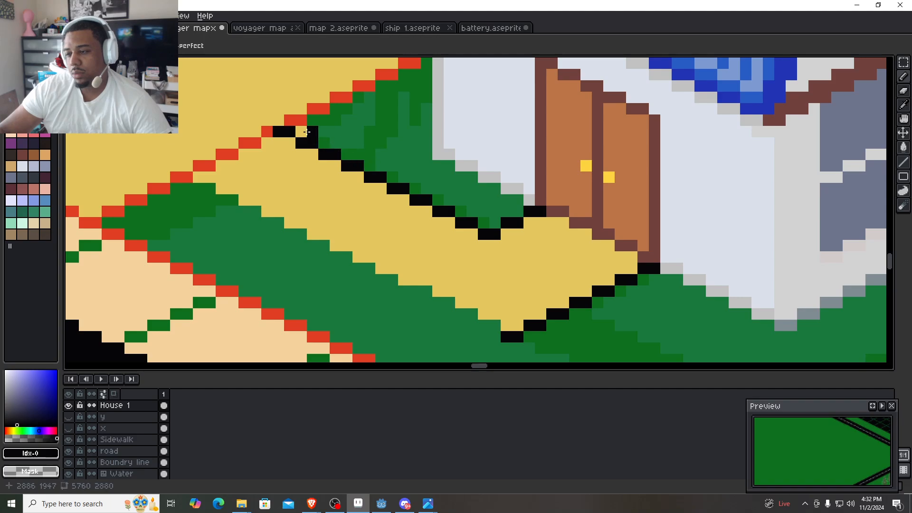
right_click(307, 132)
- Pick the path's yellow and recolor all the black guide lines around the path and doorstep with it
alt+click(498, 250)
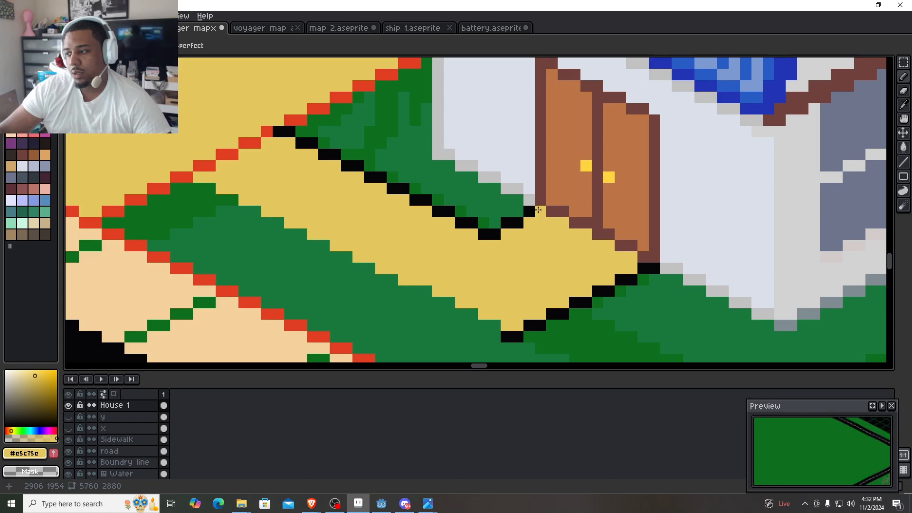
drag(529, 211, 478, 235)
click(279, 132)
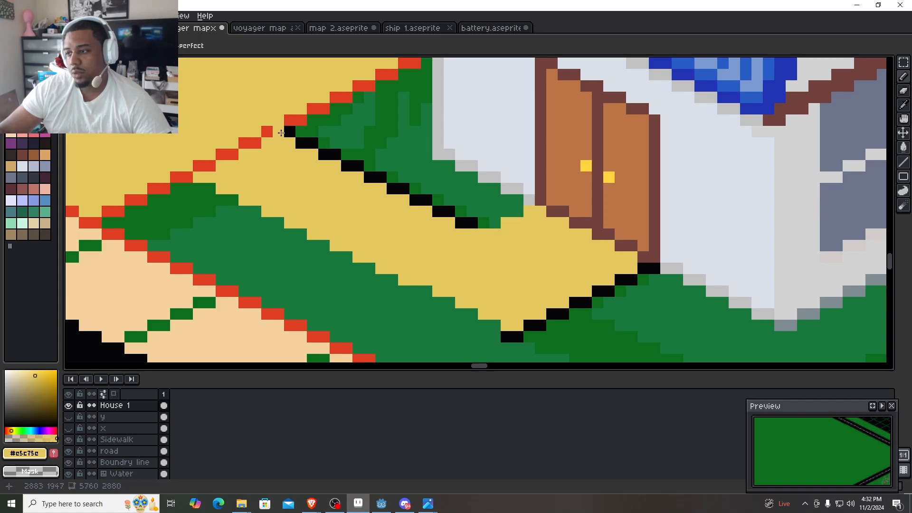
drag(281, 132, 466, 222)
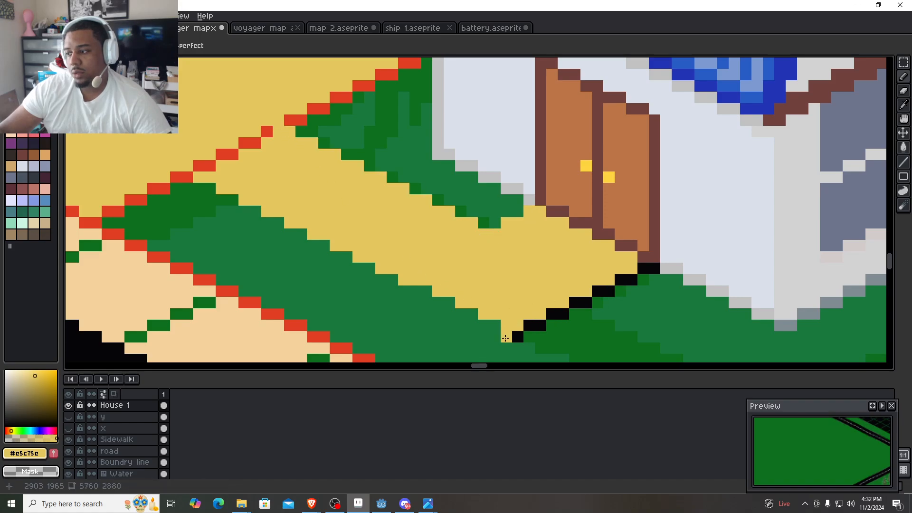
drag(648, 267, 517, 336)
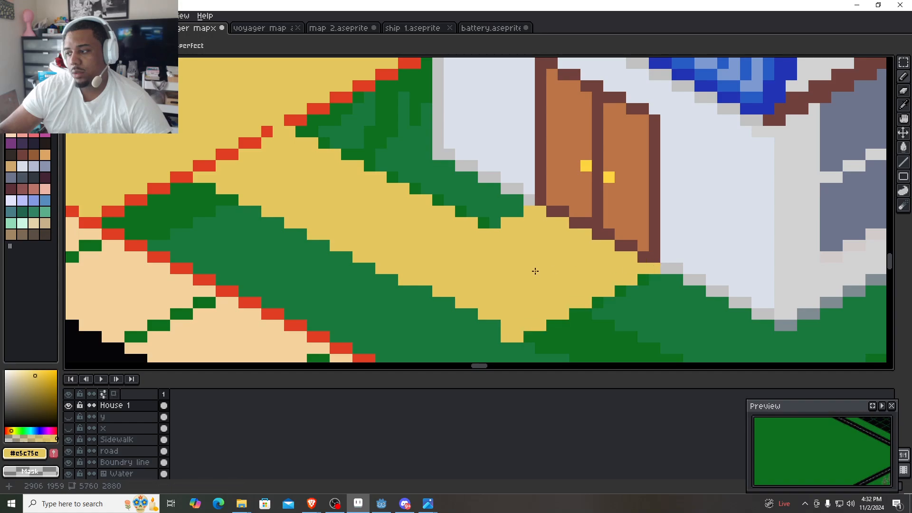
- Trim the doorstep's outer tip and erase the yellow pixels covering the red line at the path's driveway end
scroll(579, 287, down, 4)
scroll(527, 293, up, 3)
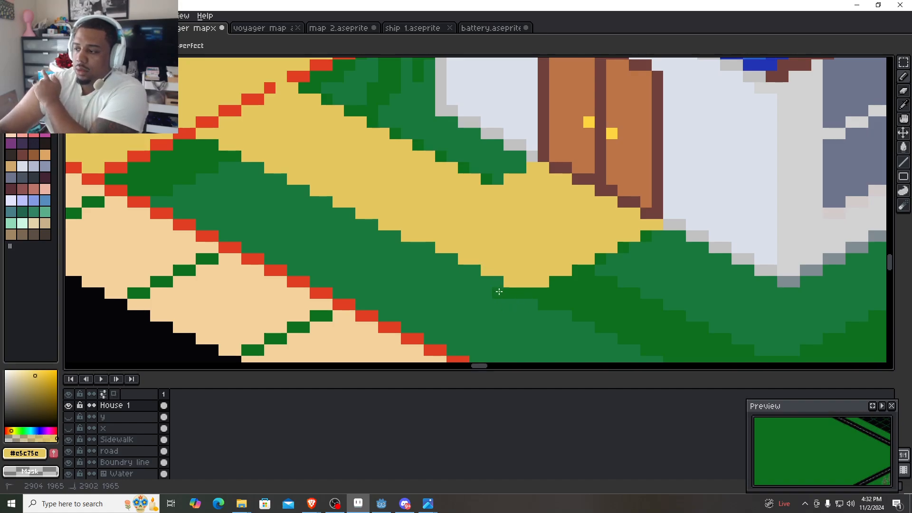
scroll(546, 292, down, 3)
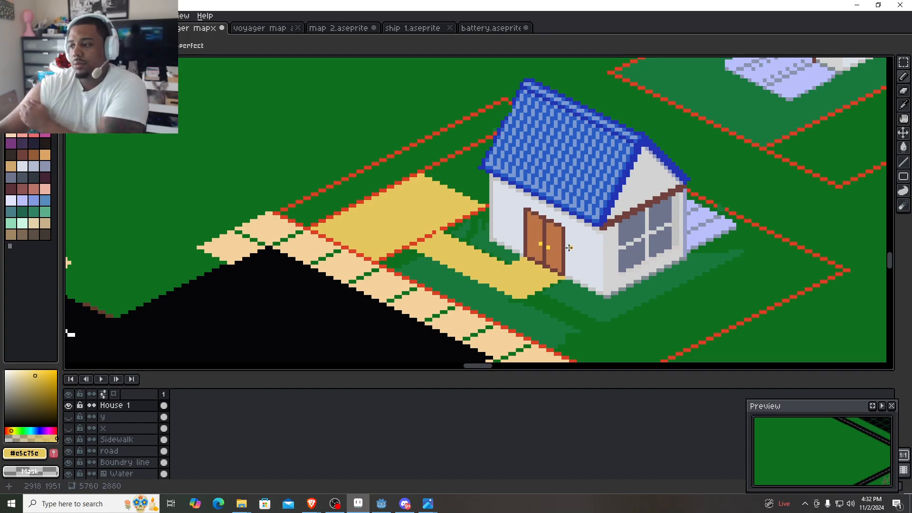
scroll(438, 241, up, 3)
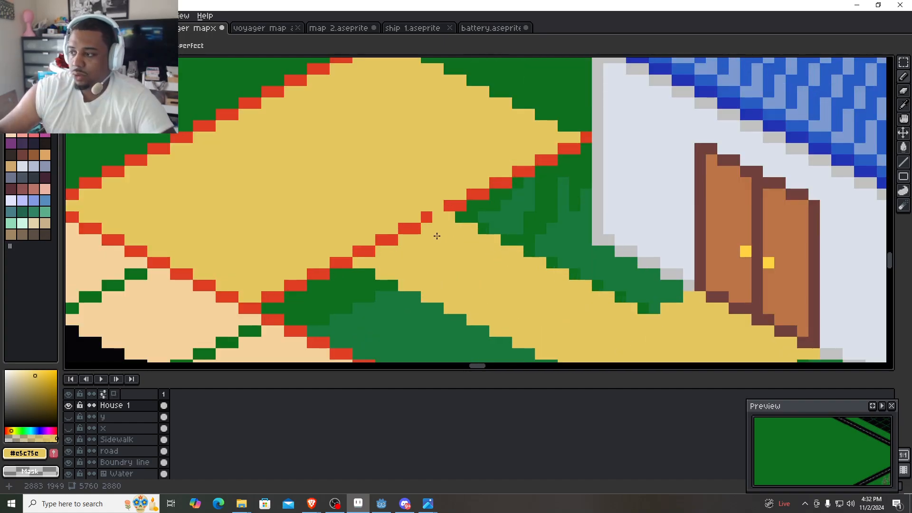
right_click(441, 207)
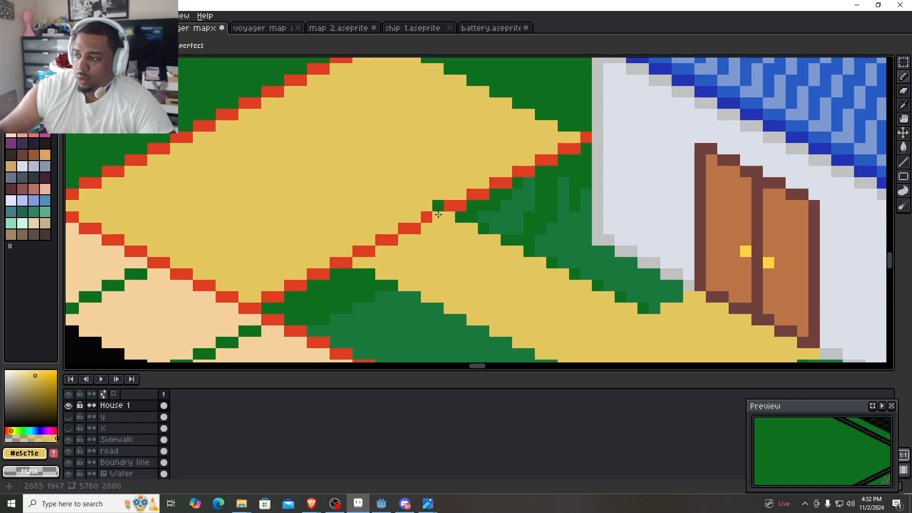
scroll(498, 280, down, 3)
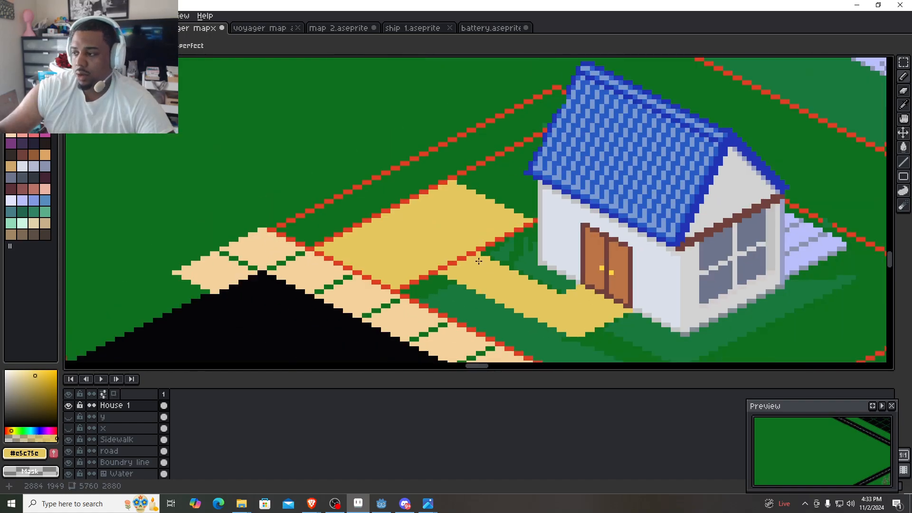
scroll(478, 260, up, 3)
right_click(477, 239)
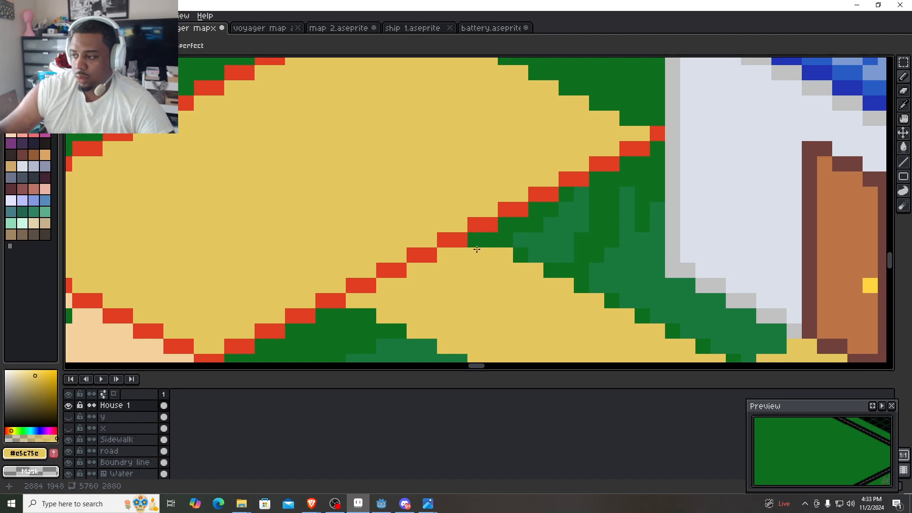
- Paint the remaining green gap between the path's driveway end and the red line yellow
click(491, 242)
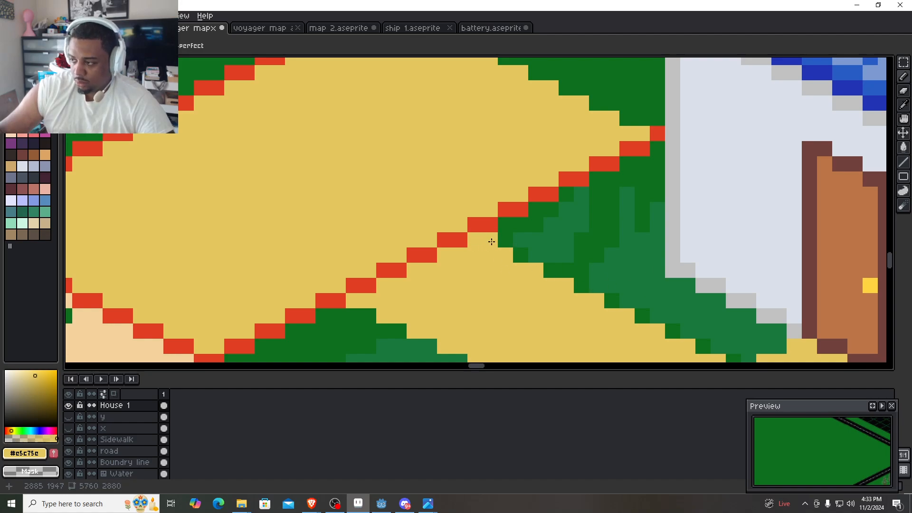
scroll(484, 241, down, 3)
scroll(472, 291, up, 2)
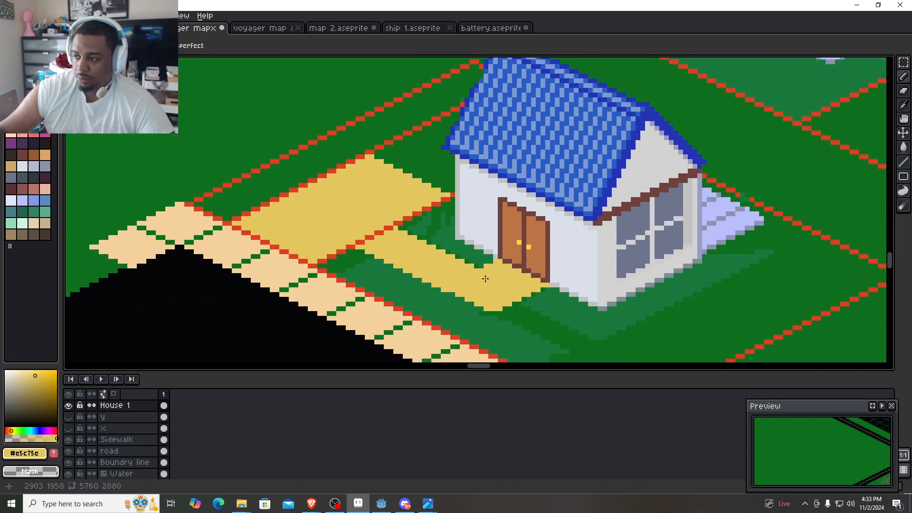
- Hide the Boundry line layer and check the house lot against the surrounding map
click(69, 462)
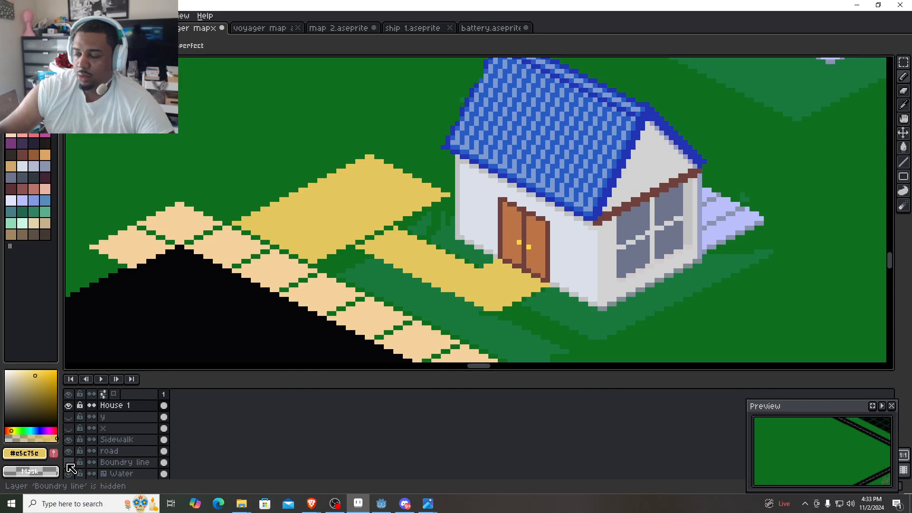
scroll(280, 250, down, 3)
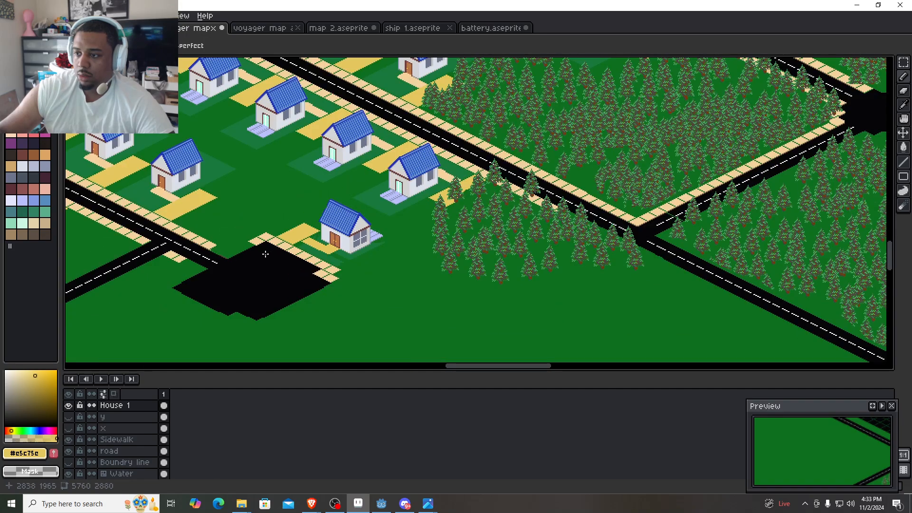
scroll(265, 254, up, 4)
scroll(261, 325, down, 1)
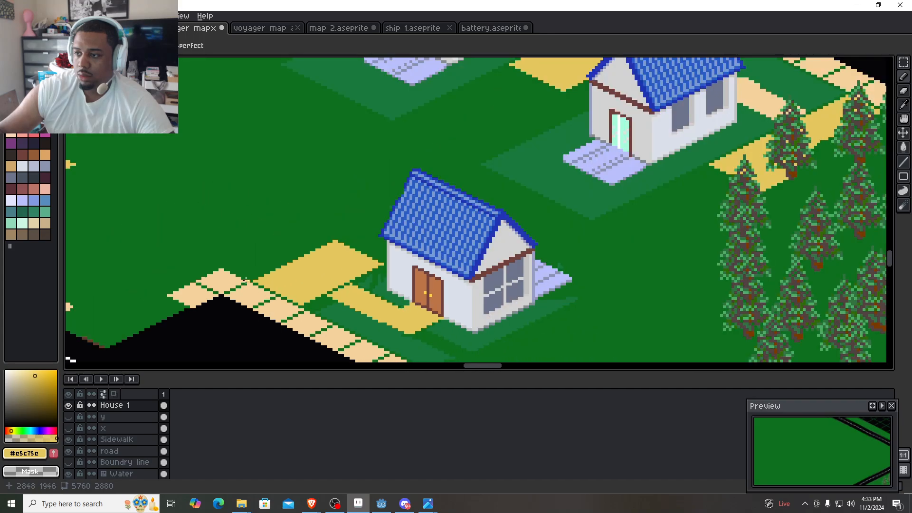
- Pick the beige #f4d29c from the neighbouring house's path and fill this house's front path with it
drag(246, 281, 452, 273)
alt+click(153, 153)
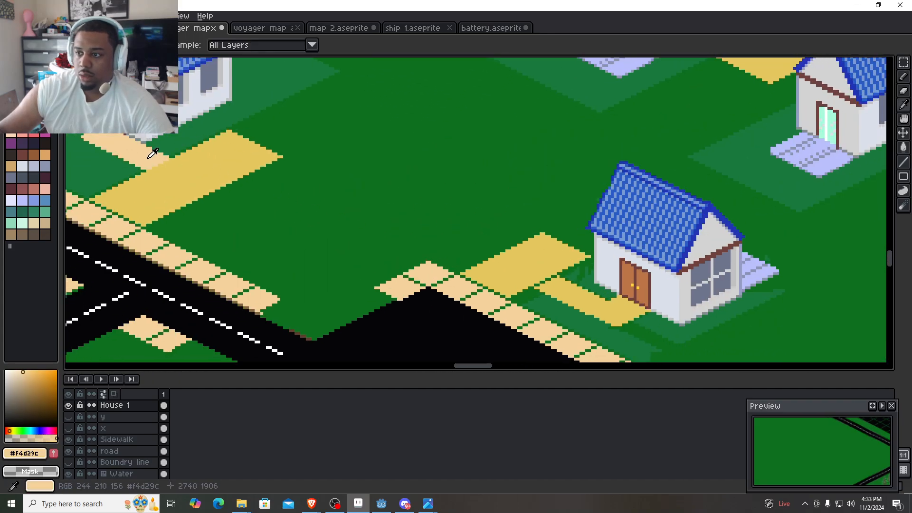
drag(663, 266, 518, 233)
scroll(475, 256, up, 2)
key(g)
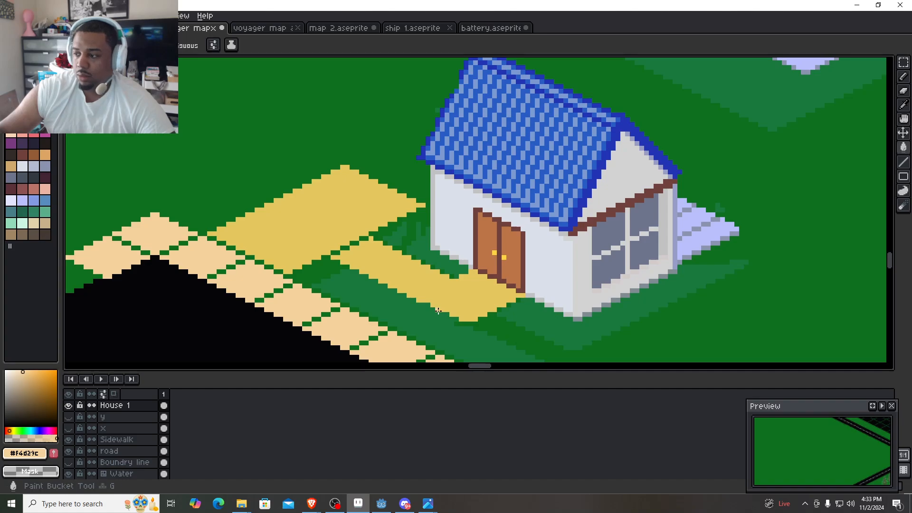
click(459, 299)
scroll(394, 316, down, 3)
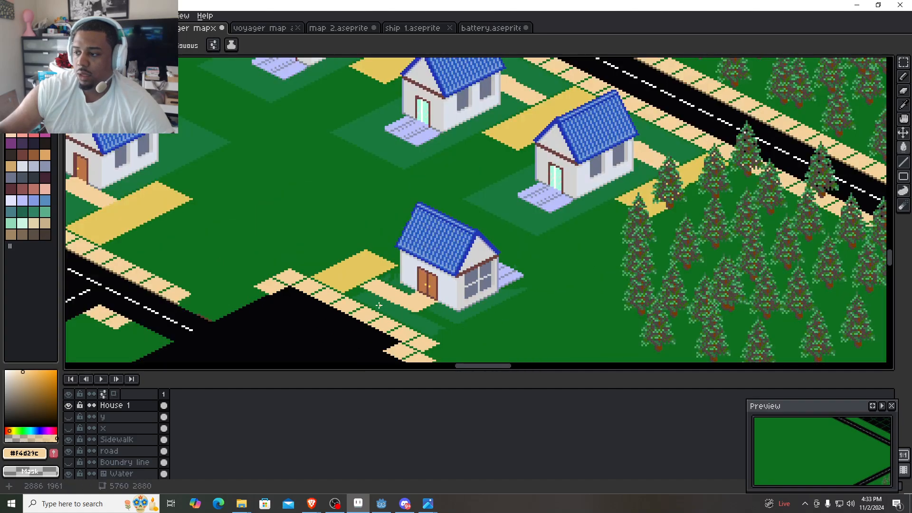
- Show the Boundry line layer again and pick the lot's grass green #1a7a3e beside the front path
drag(378, 305, 440, 306)
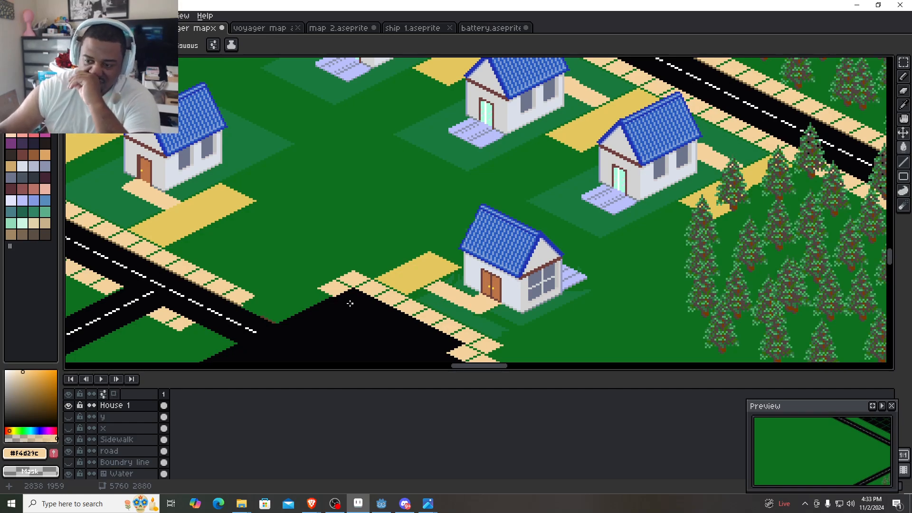
click(68, 462)
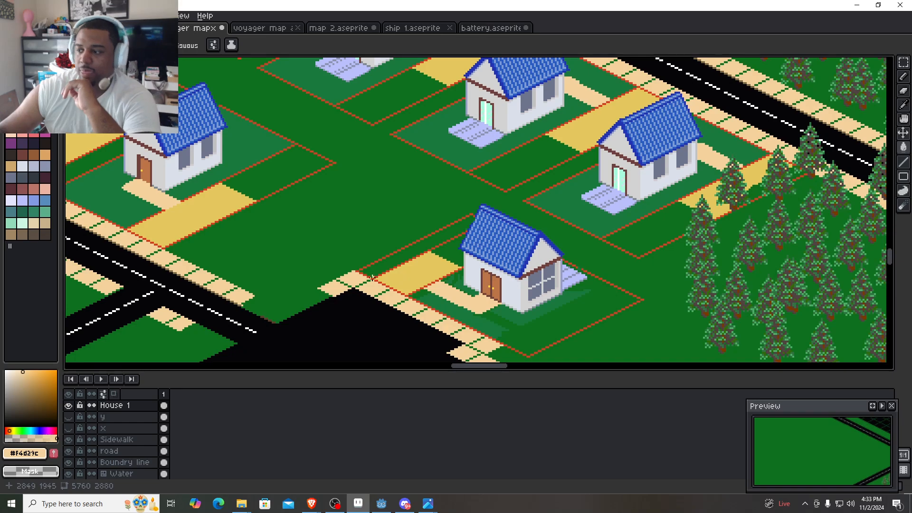
scroll(371, 277, up, 2)
scroll(485, 240, up, 1)
drag(493, 248, 359, 176)
alt+click(404, 289)
scroll(307, 244, up, 3)
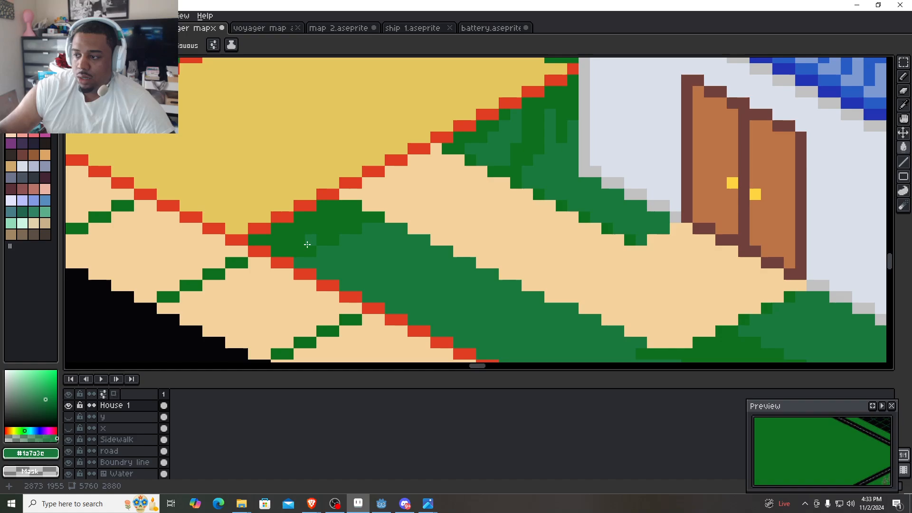
scroll(307, 245, up, 1)
click(352, 218)
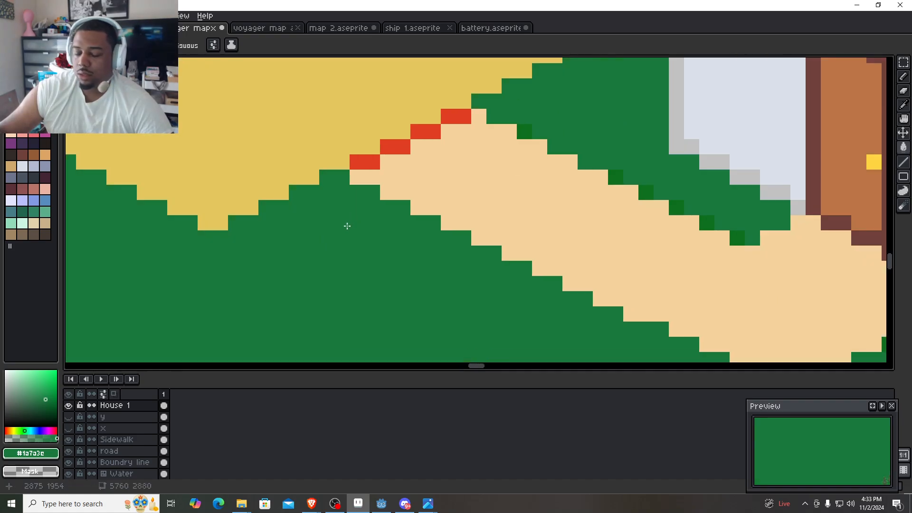
key(ctrl+z)
- Paint the mismatched grass between the path and the sidewalk, near the driveway corner, with #1a7a3e using the Pencil
key(b)
mouse_move(311, 253)
mouse_down()
mouse_move(263, 238)
mouse_move(324, 205)
mouse_move(379, 206)
mouse_move(315, 246)
mouse_move(280, 230)
mouse_move(340, 218)
mouse_move(197, 315)
mouse_move(167, 318)
mouse_up()
drag(536, 340, 521, 322)
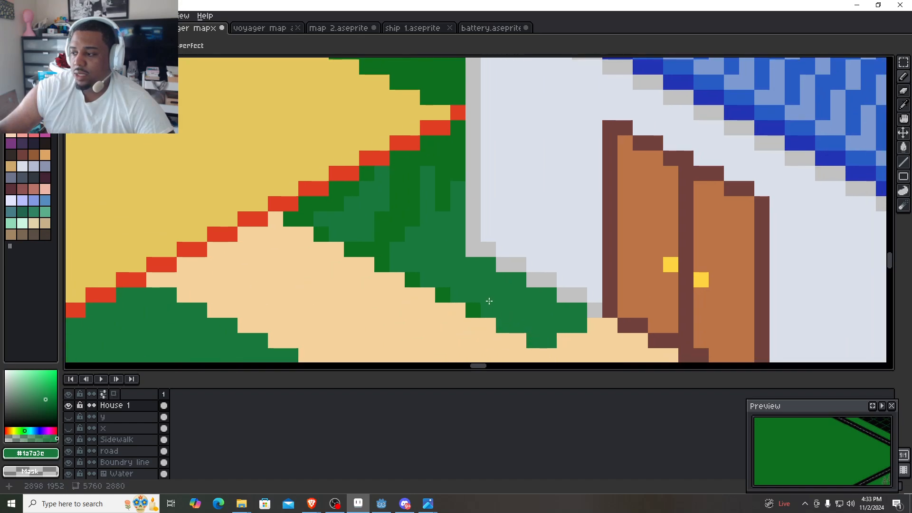
- Paint over the mismatched green pixels between the path, the driveway's red line and the house wall with #1a7a3e
click(472, 310)
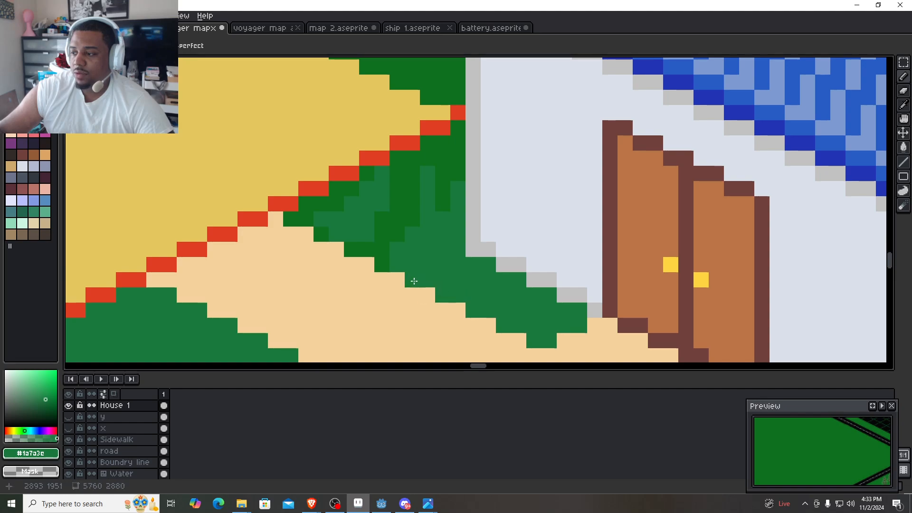
mouse_move(382, 264)
mouse_down()
mouse_move(316, 232)
mouse_move(295, 212)
mouse_move(337, 205)
mouse_move(369, 179)
mouse_move(379, 192)
mouse_move(461, 192)
mouse_move(444, 221)
mouse_move(457, 168)
mouse_up()
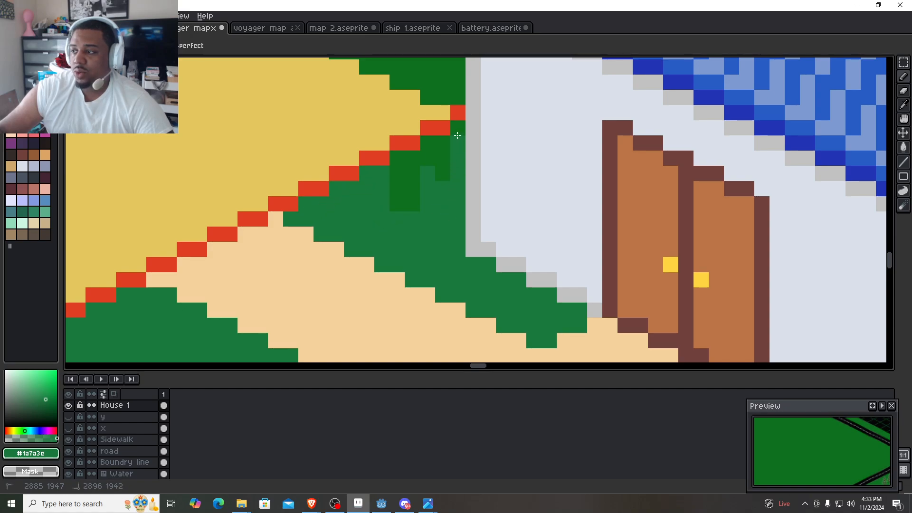
mouse_move(457, 135)
mouse_down()
mouse_move(442, 172)
mouse_move(436, 149)
mouse_move(416, 170)
mouse_move(402, 206)
mouse_move(397, 150)
mouse_move(416, 155)
mouse_up()
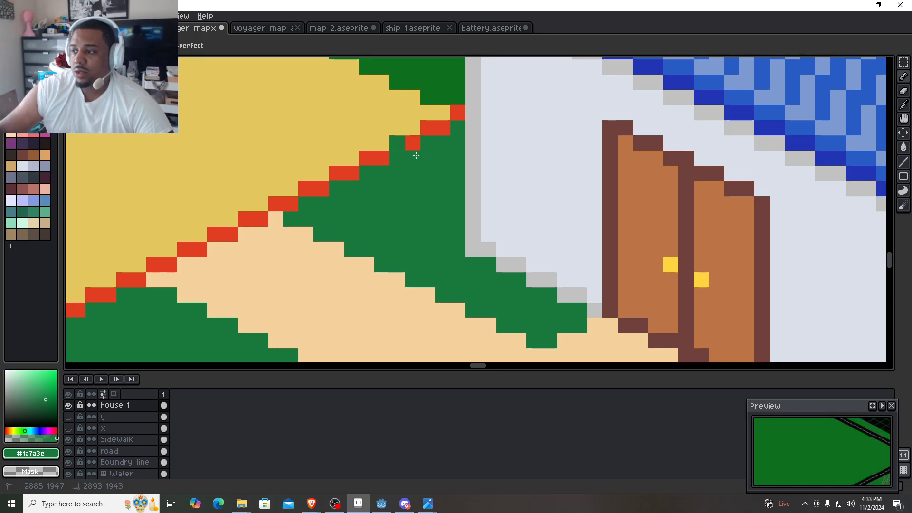
- Trace a #1a7a3e line along the inner side of the lot's outer red boundary, from the sidewalk to the roof
scroll(468, 152, down, 2)
scroll(556, 254, up, 1)
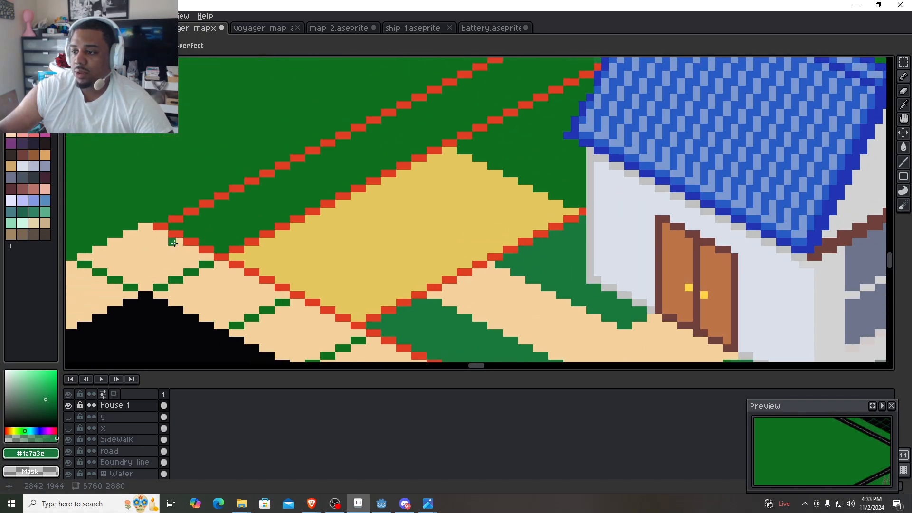
scroll(413, 221, down, 1)
scroll(401, 240, up, 1)
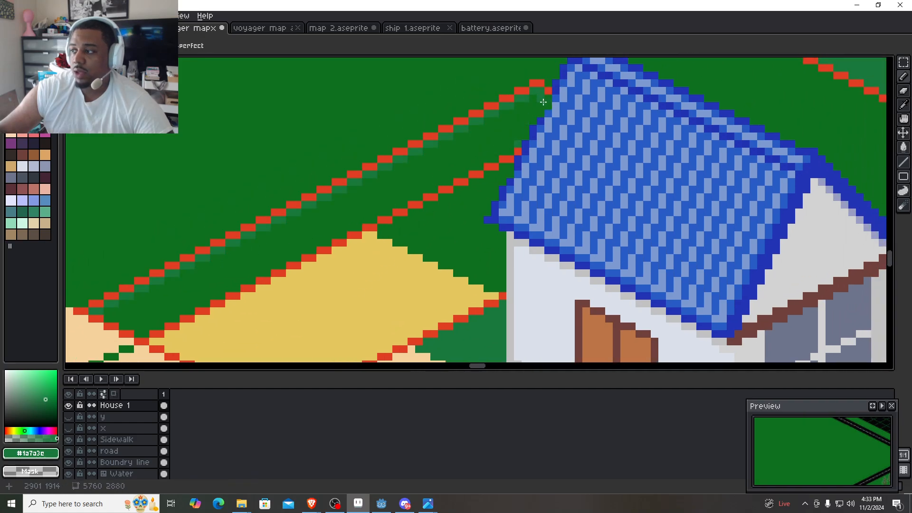
scroll(550, 96, up, 1)
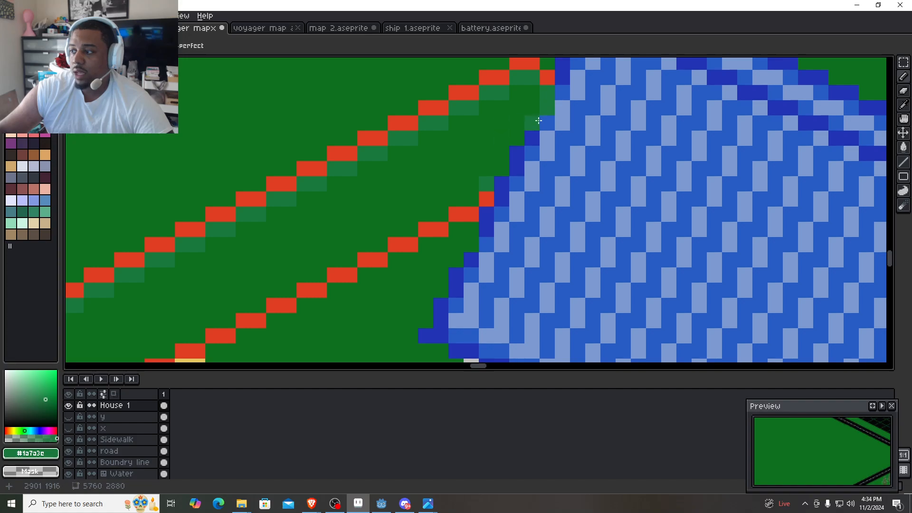
- Paint the roof-side end of the grass strip between the two red lines with #1a7a3e
mouse_move(531, 125)
mouse_down()
mouse_move(496, 163)
mouse_move(523, 103)
mouse_move(532, 101)
mouse_move(525, 97)
mouse_move(462, 143)
mouse_move(480, 164)
mouse_up()
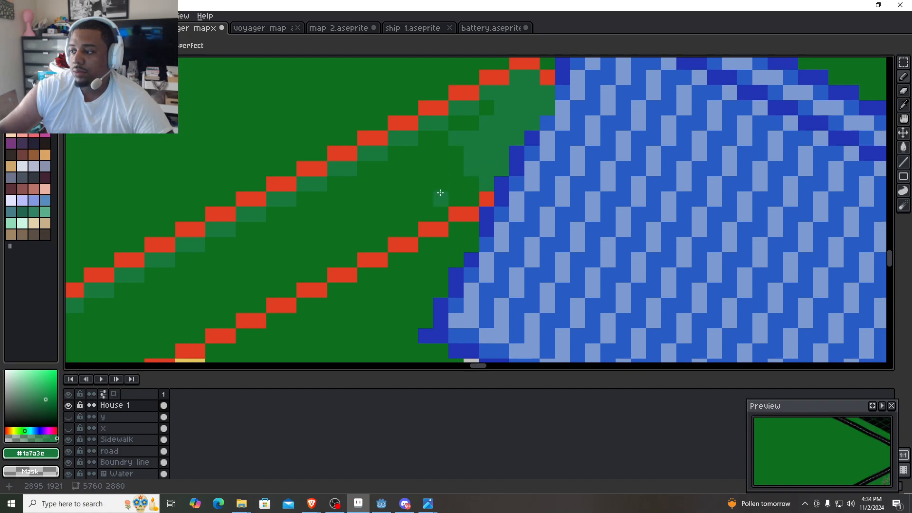
drag(439, 196, 544, 103)
drag(449, 156, 509, 124)
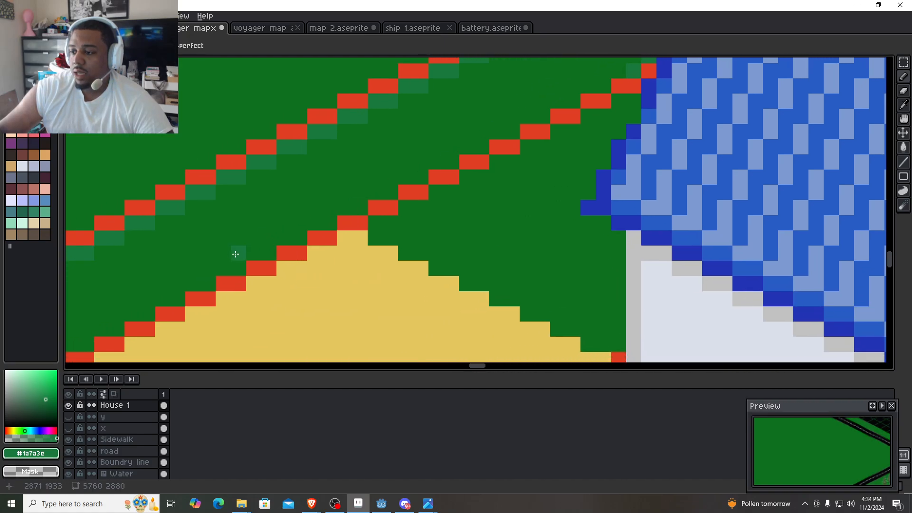
- Trace the driveway and sidewalk sides of the strip between the two red lines in #1a7a3e and fill its interior
drag(234, 254, 400, 169)
drag(155, 287, 148, 294)
drag(81, 257, 81, 260)
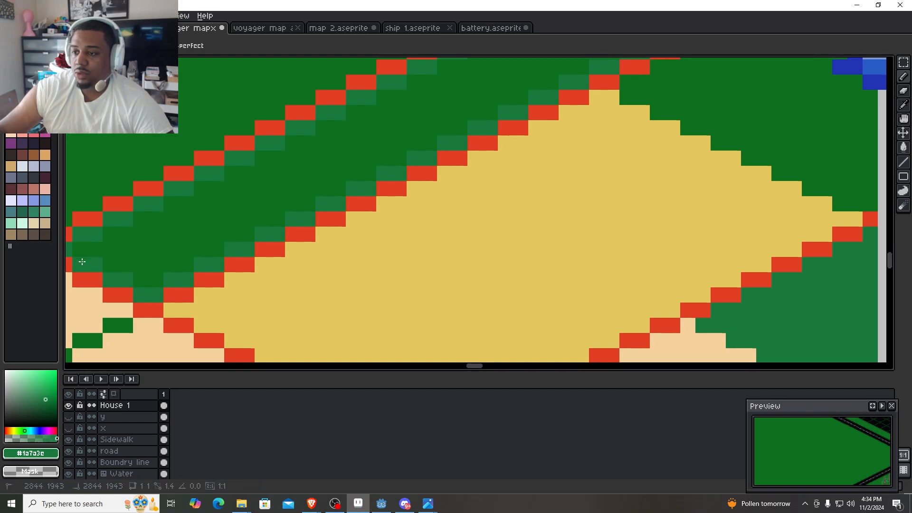
key(g)
click(286, 198)
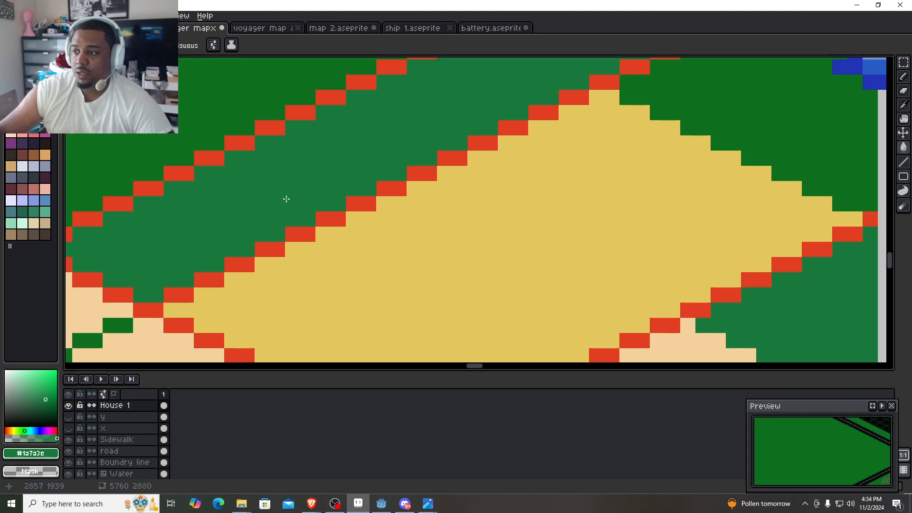
scroll(286, 198, down, 2)
drag(420, 161, 332, 214)
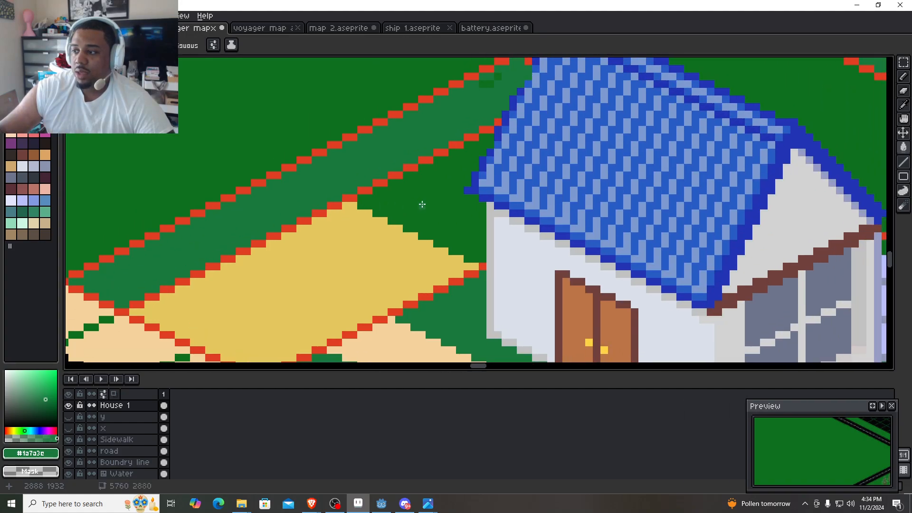
click(421, 205)
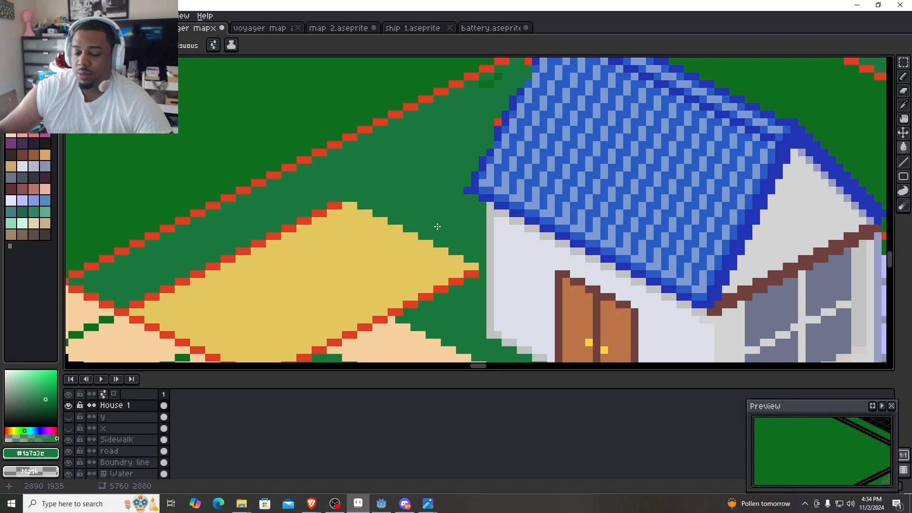
key(ctrl+z)
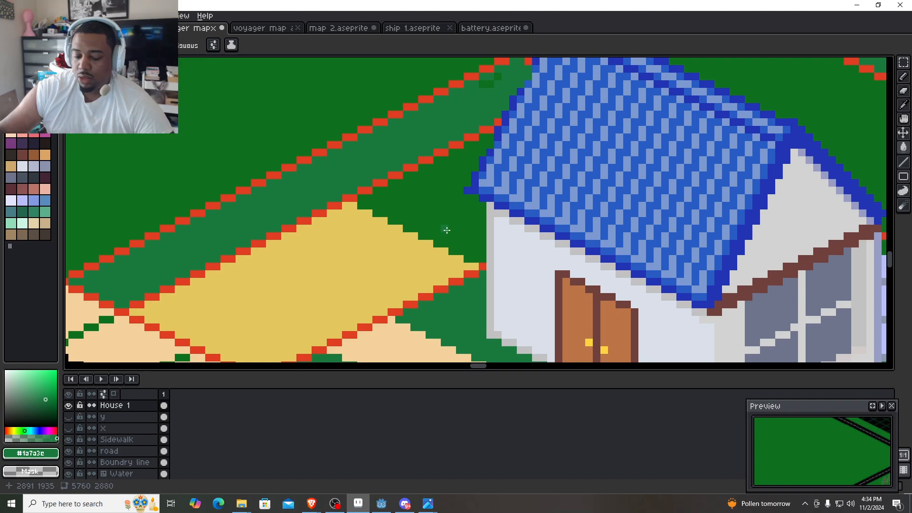
- Trace a #1a7a3e line along the driveway's house-side edge, from the house wall to the corner at the red line
key(b)
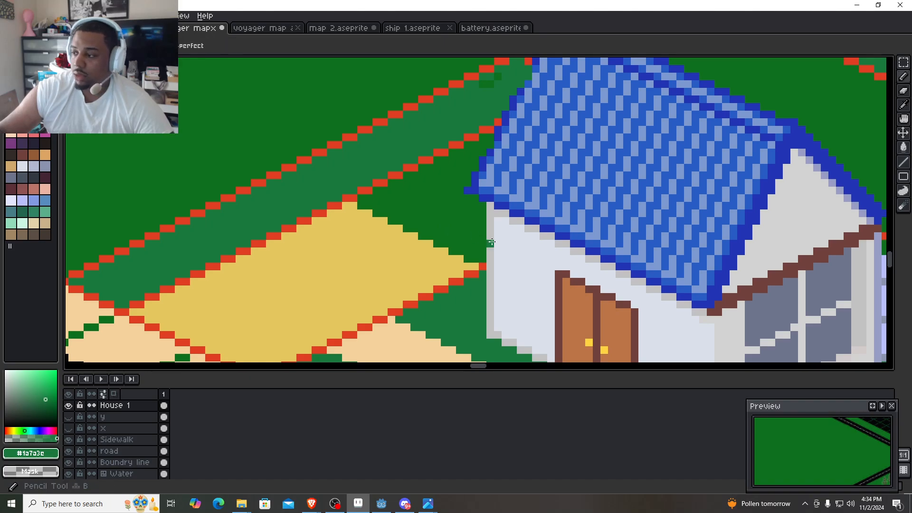
scroll(361, 203, up, 3)
click(358, 195)
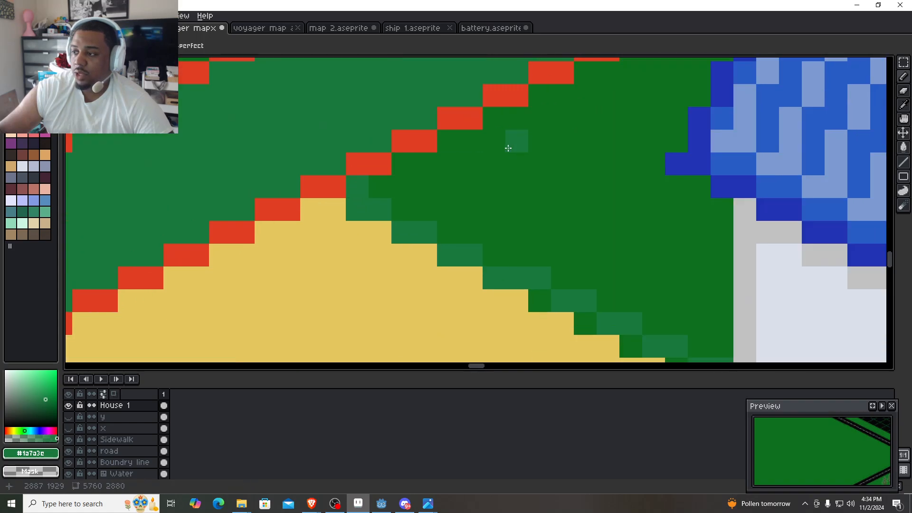
- Trace a #1a7a3e line along the house side of the inner red line, from the driveway corner to the roof
drag(556, 117, 373, 269)
scroll(374, 270, down, 1)
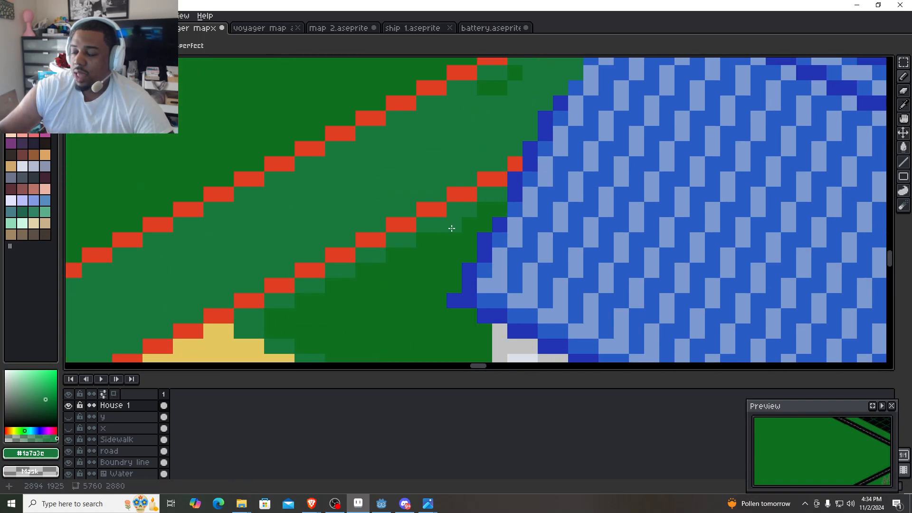
click(377, 113)
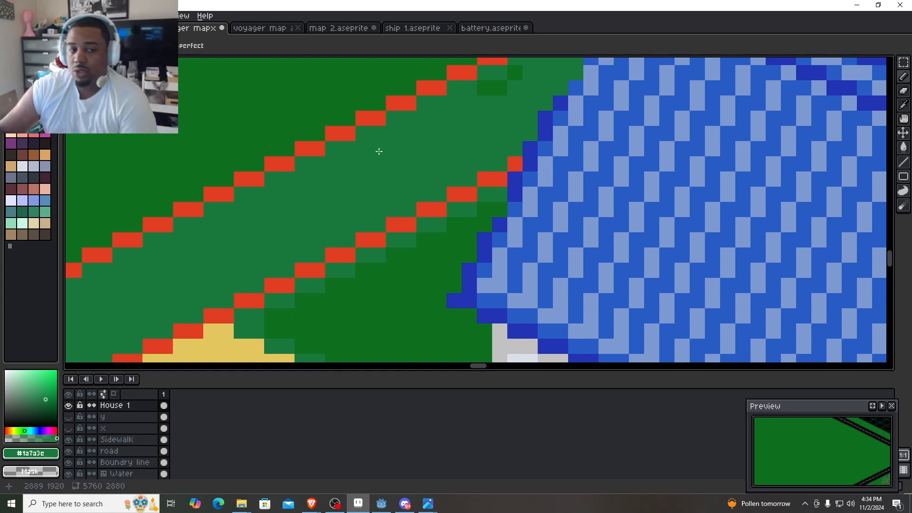
scroll(380, 152, down, 1)
- Trace the house wall and roof edge in #1a7a3e, and paint the enclosed grass triangle behind the driveway with it
drag(425, 297, 425, 267)
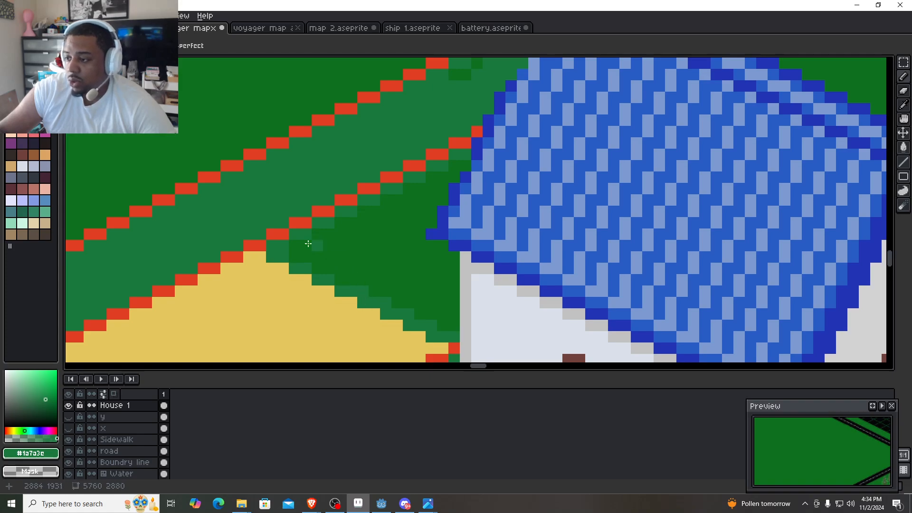
drag(454, 329, 450, 273)
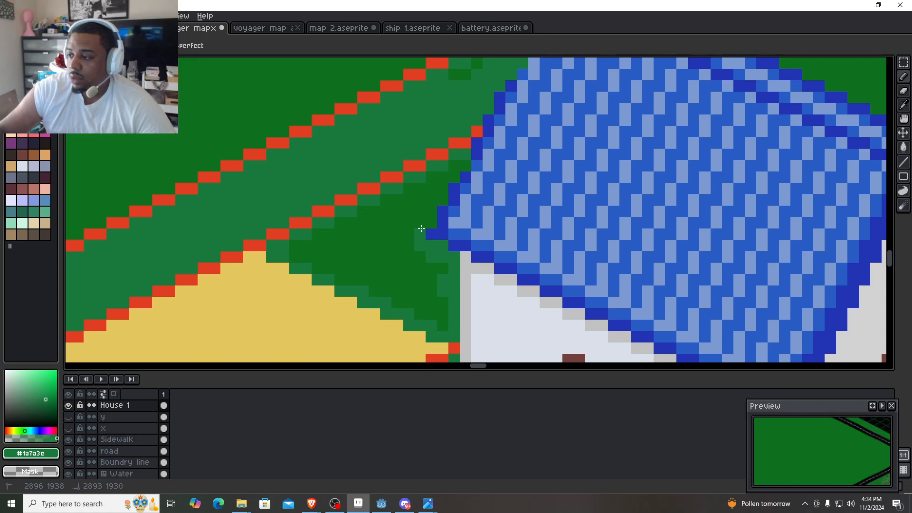
scroll(448, 190, up, 2)
mouse_move(423, 223)
mouse_down()
mouse_move(438, 161)
mouse_move(485, 143)
mouse_move(358, 226)
mouse_move(147, 301)
mouse_move(204, 300)
mouse_move(200, 325)
mouse_move(376, 241)
mouse_move(295, 283)
mouse_move(275, 162)
mouse_up()
mouse_move(195, 222)
mouse_down()
mouse_move(205, 201)
mouse_move(233, 226)
mouse_move(305, 128)
mouse_move(334, 181)
mouse_move(388, 213)
mouse_move(380, 309)
mouse_move(323, 307)
mouse_move(332, 271)
mouse_move(242, 247)
mouse_move(346, 226)
mouse_move(246, 214)
mouse_move(333, 207)
mouse_up()
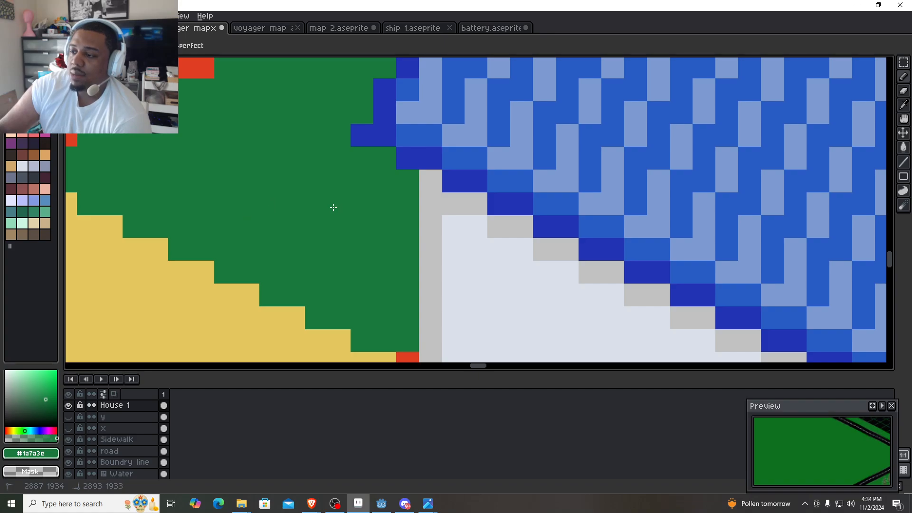
- Paint the darker grass around the front end and door-side edge of the beige path in #1a7a3e
scroll(340, 242, down, 4)
scroll(255, 141, up, 2)
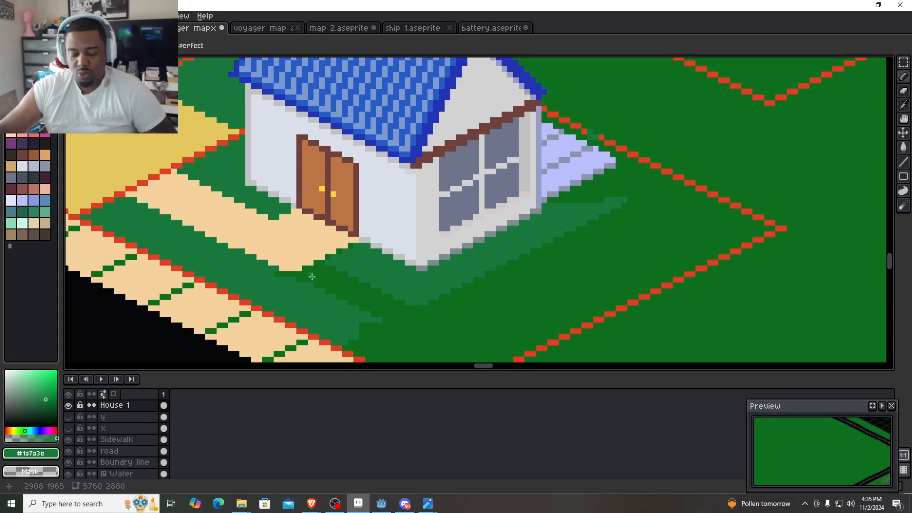
scroll(305, 256, up, 3)
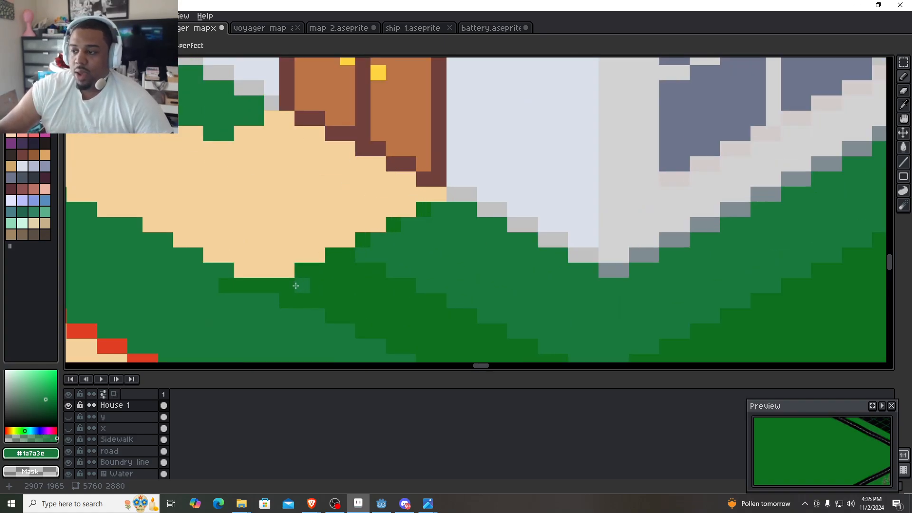
mouse_move(295, 285)
mouse_down()
mouse_move(242, 284)
mouse_move(296, 289)
mouse_up()
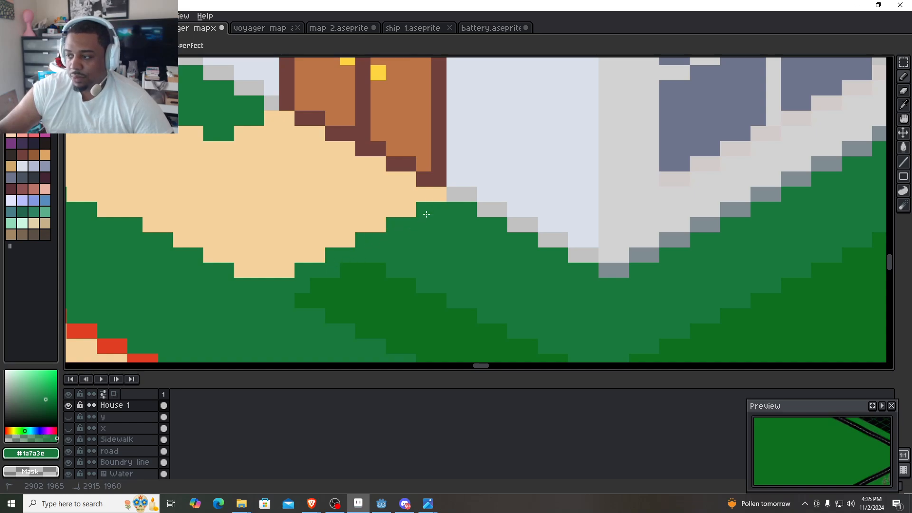
mouse_move(426, 214)
mouse_down()
mouse_move(429, 251)
mouse_move(330, 300)
mouse_move(360, 270)
mouse_move(286, 324)
mouse_move(302, 300)
mouse_up()
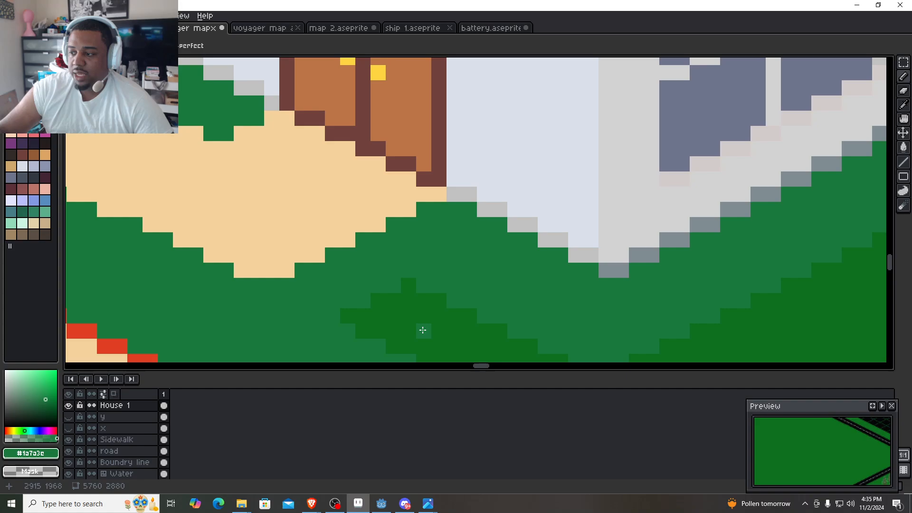
- Trace a #1a7a3e line inside the red boundary, from the sidewalk side around the front corner to the corner beyond the lavender patio
scroll(421, 329, down, 1)
drag(391, 302, 207, 107)
click(228, 246)
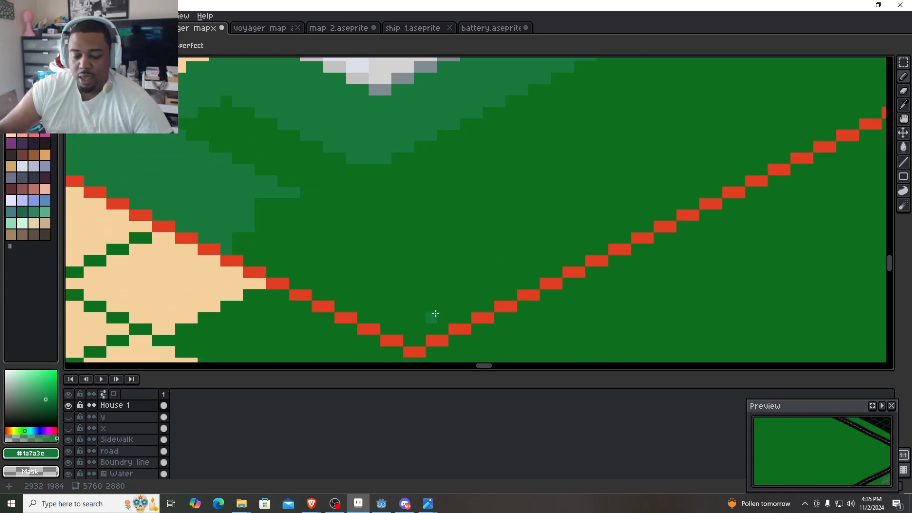
shift+click(421, 337)
scroll(570, 228, down, 2)
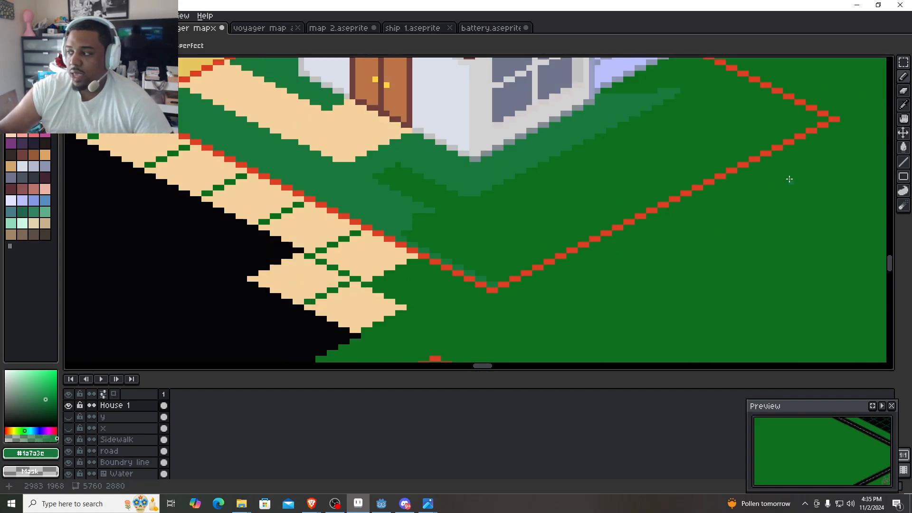
drag(789, 179, 472, 354)
scroll(504, 295, up, 1)
shift+click(504, 295)
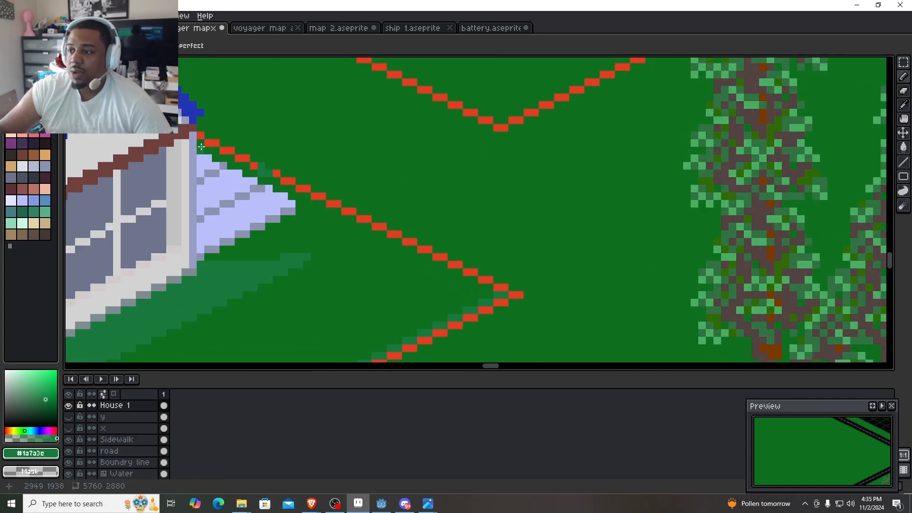
- Trace the inside of the red line from the far corner back to the house wall in #1a7a3e, closing the gaps beside the patio
shift+click(199, 145)
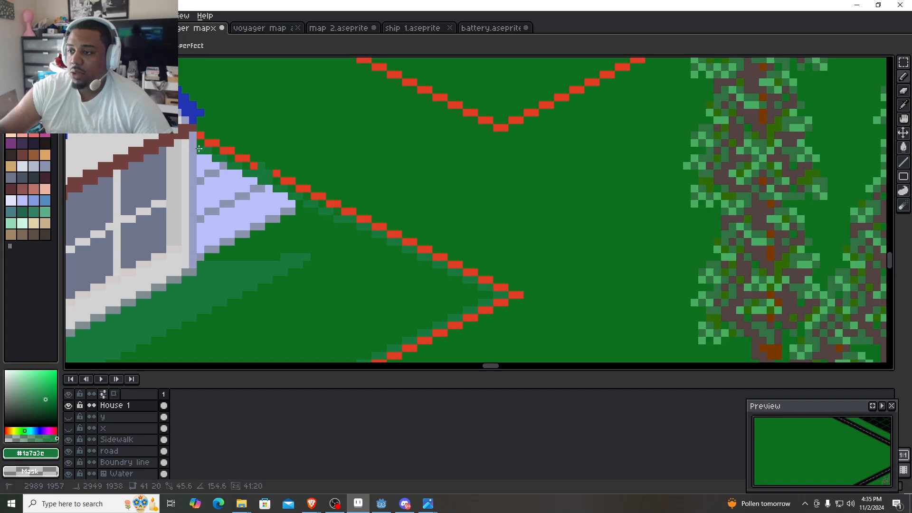
scroll(198, 148, up, 3)
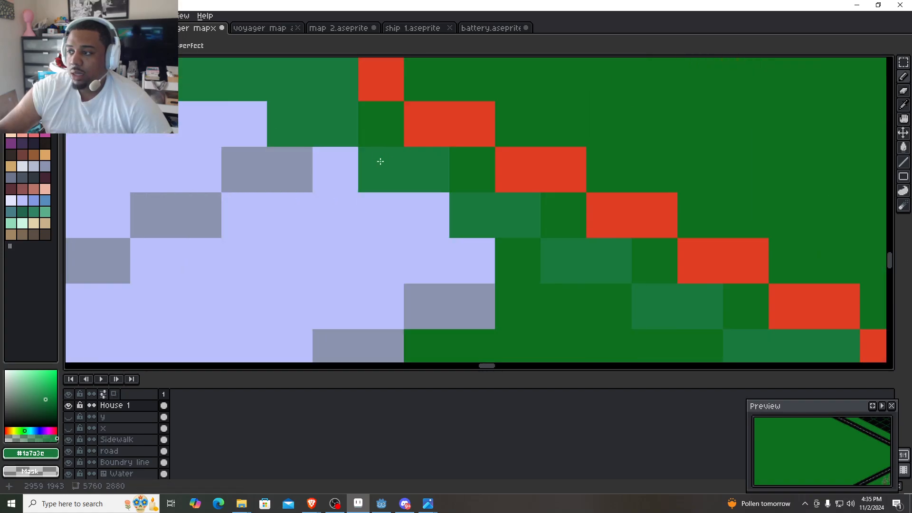
scroll(244, 91, down, 3)
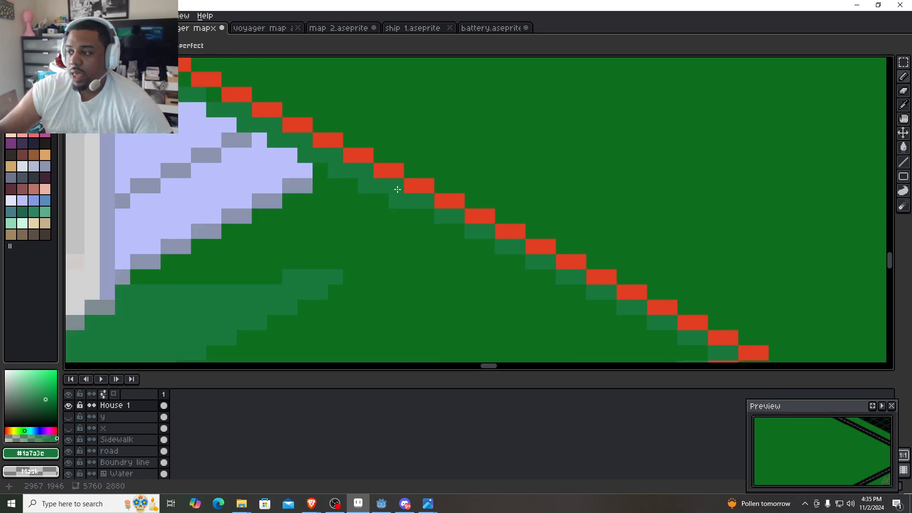
drag(380, 194, 416, 293)
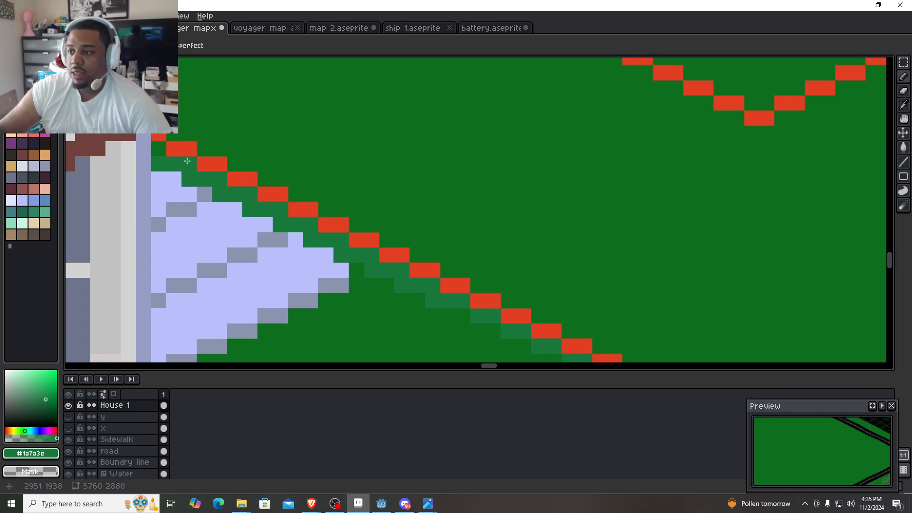
mouse_move(306, 267)
mouse_down()
mouse_move(209, 137)
mouse_move(255, 177)
mouse_move(271, 140)
mouse_move(518, 338)
mouse_move(609, 337)
mouse_up()
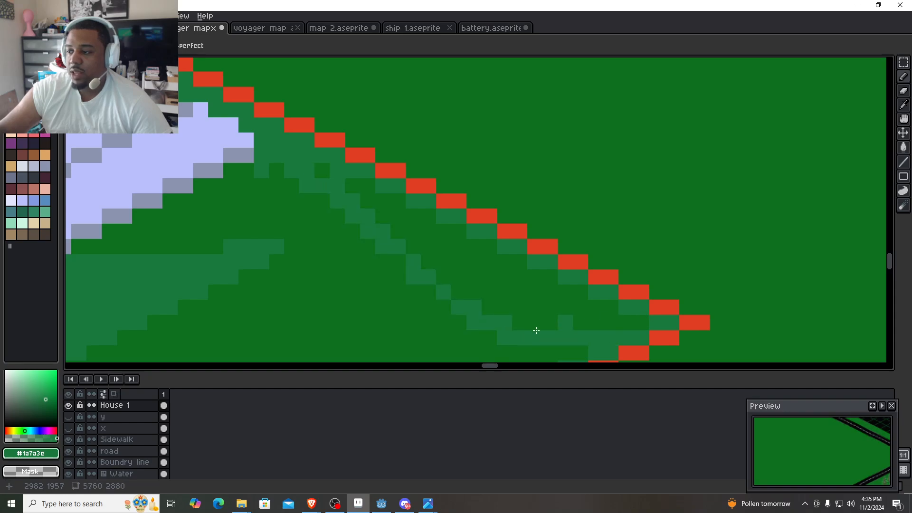
- Trace a #1a7a3e line along the lower edge of the lavender patio, from the house wall to the patio's tip
drag(444, 304, 462, 190)
scroll(329, 185, down, 1)
drag(329, 180, 399, 238)
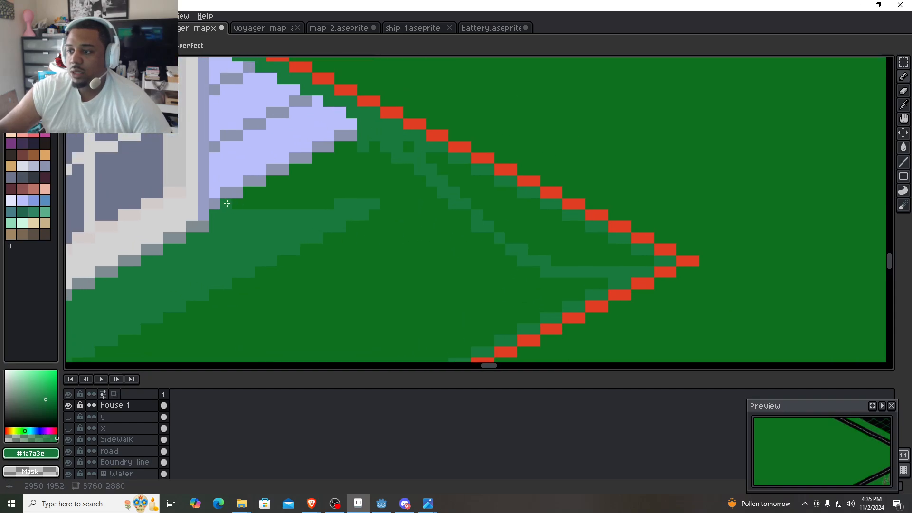
mouse_move(391, 141)
mouse_down()
mouse_move(295, 171)
mouse_move(353, 146)
mouse_up()
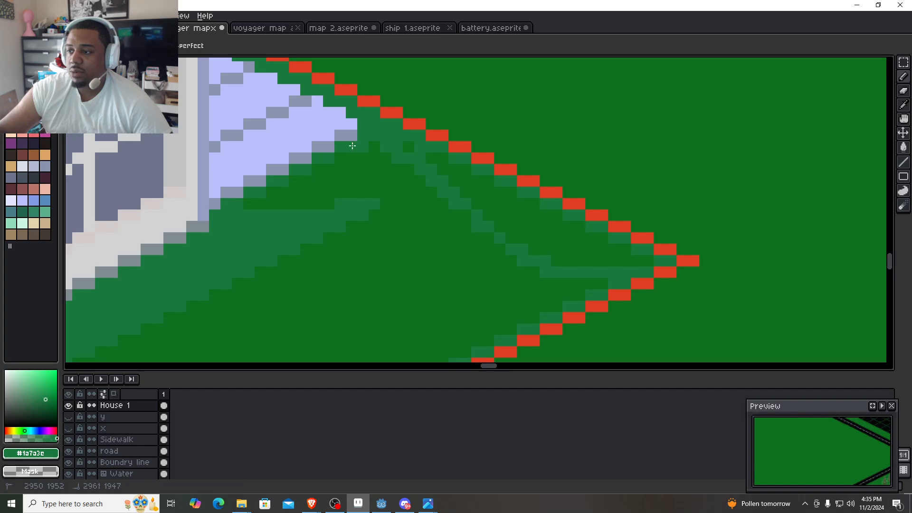
- Fill the enclosed darker grass areas in front of and beside the house with #1a7a3e
scroll(375, 200, down, 2)
mouse_move(401, 218)
mouse_down()
mouse_move(413, 173)
mouse_move(477, 163)
mouse_up()
key(g)
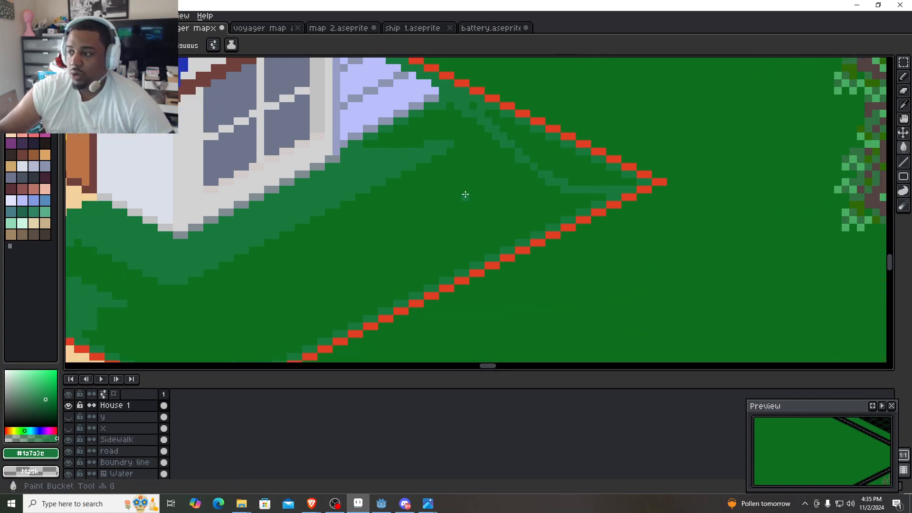
click(465, 194)
click(551, 165)
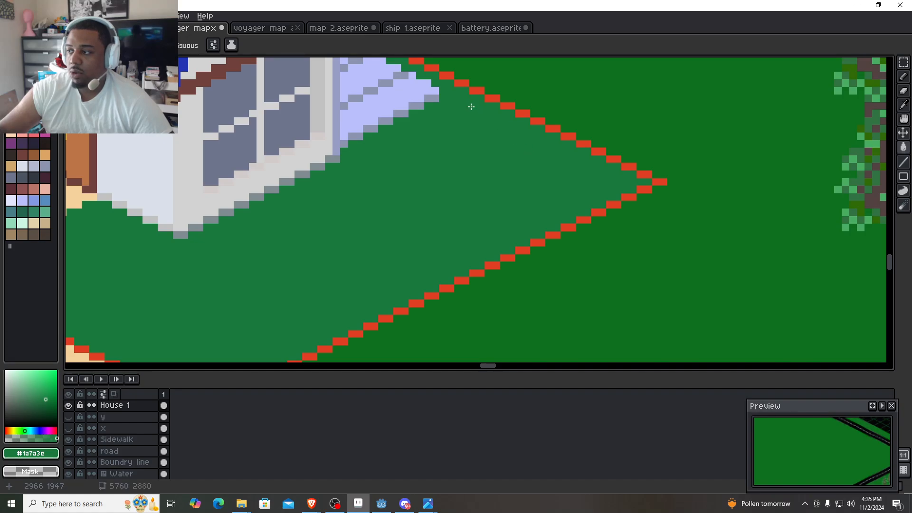
drag(147, 295, 376, 293)
scroll(334, 247, down, 2)
scroll(402, 297, down, 1)
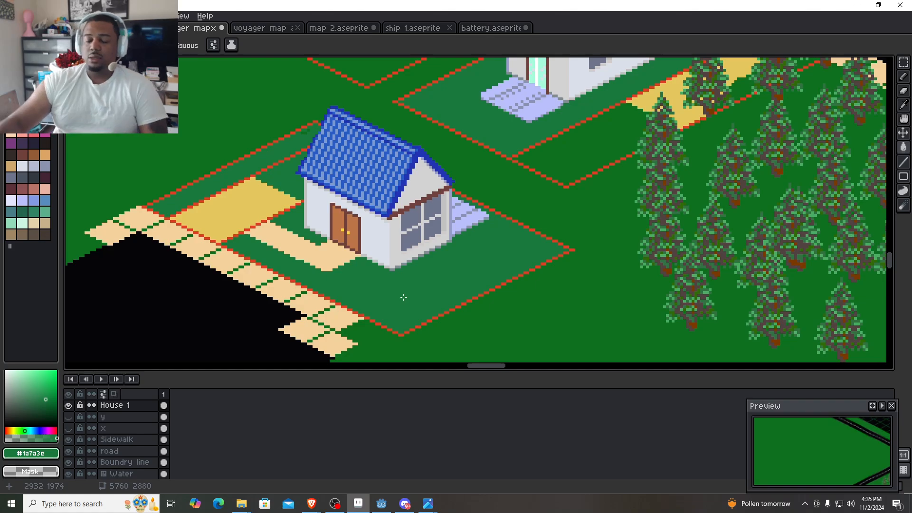
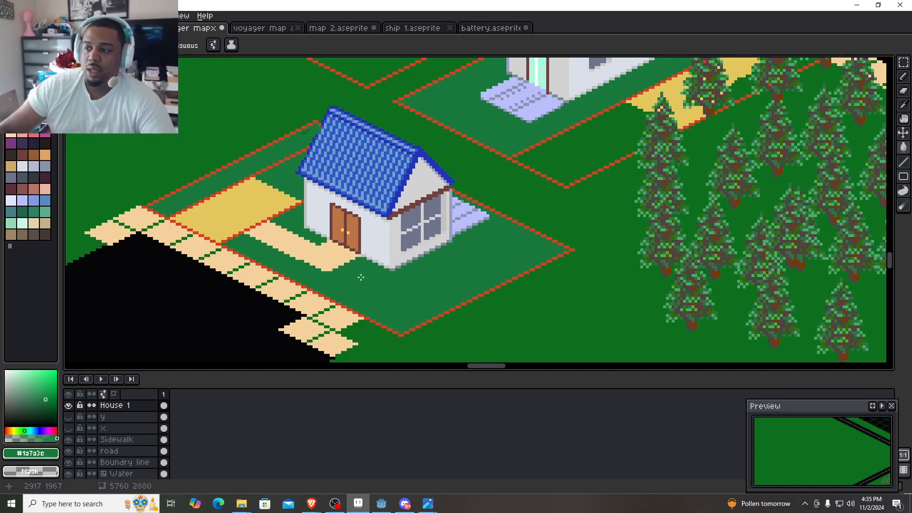
- Select the blue-roofed lot's patio side, driveway, front path and front corner with combined rectangular marquees
drag(323, 276, 379, 236)
scroll(400, 243, down, 1)
scroll(411, 267, down, 1)
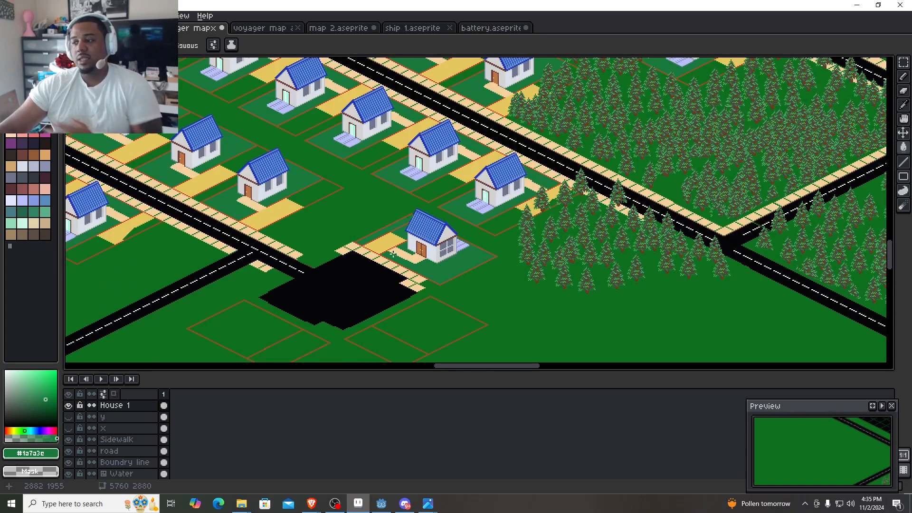
scroll(381, 256, up, 3)
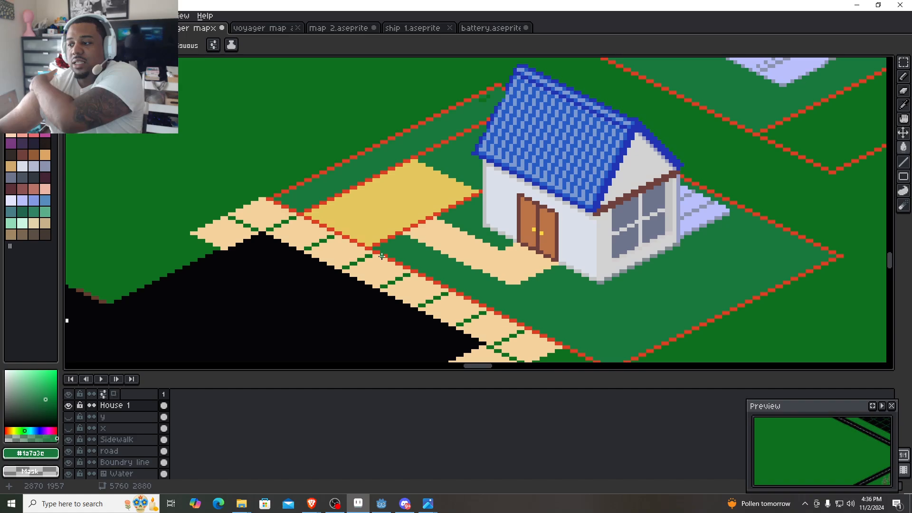
key(m)
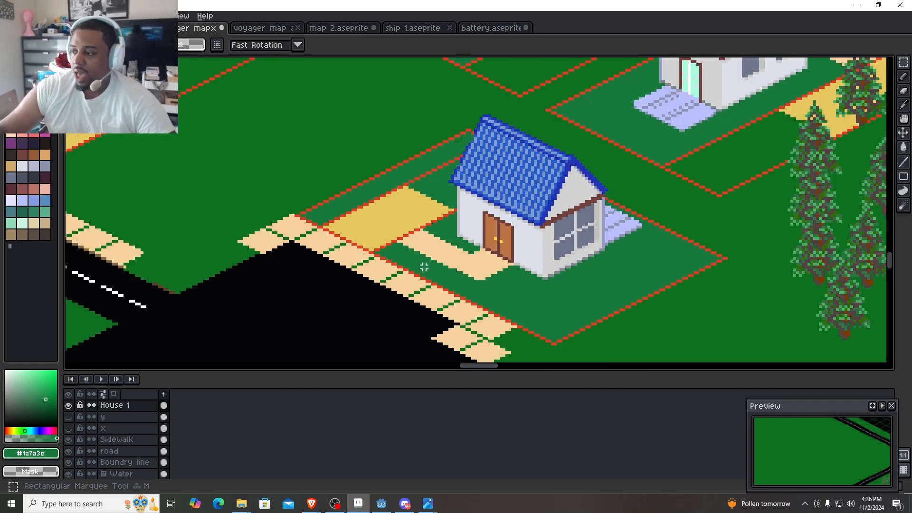
drag(421, 266, 258, 237)
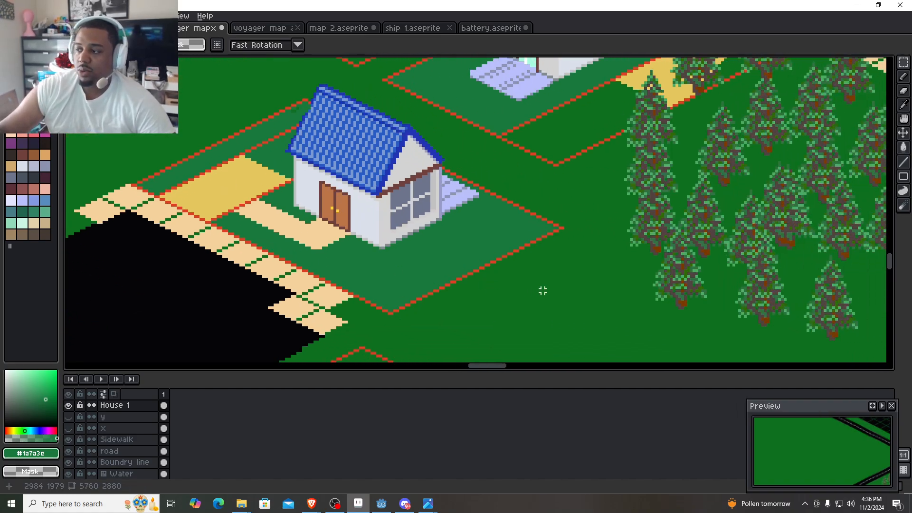
drag(563, 285, 328, 176)
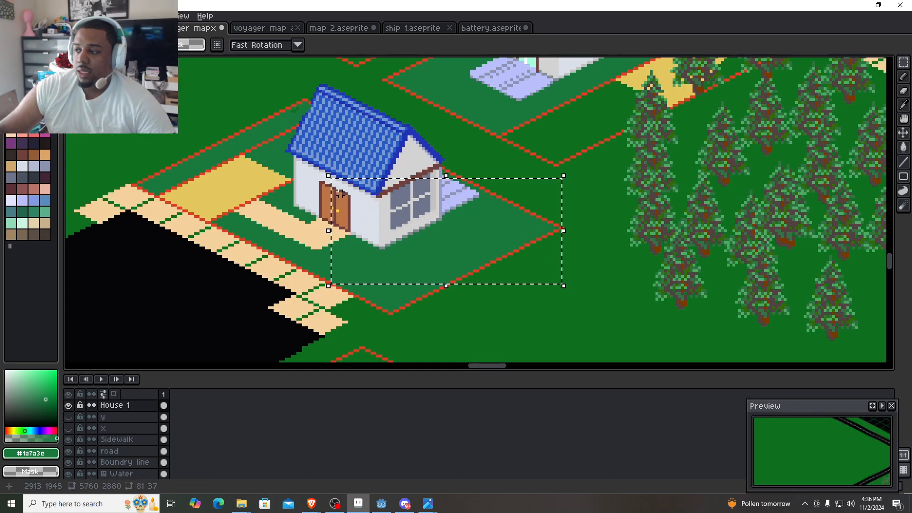
drag(118, 159, 431, 315)
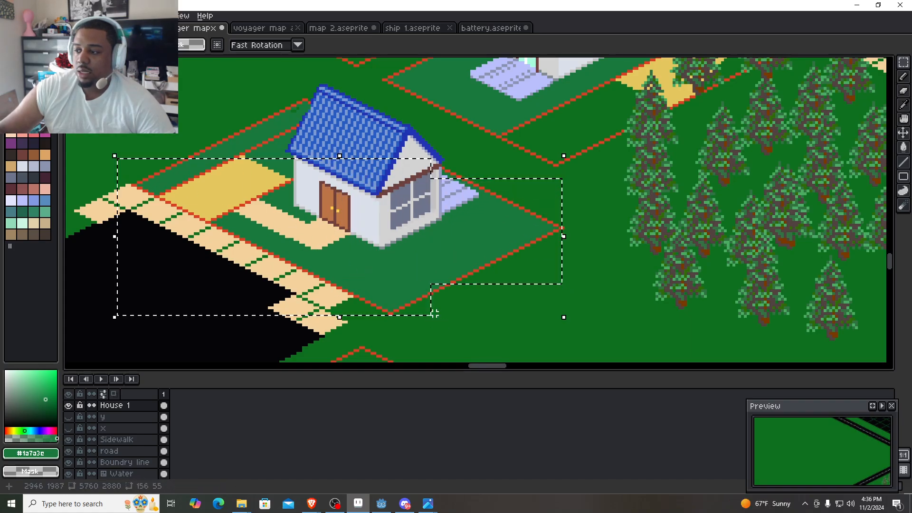
drag(400, 268, 512, 306)
- Add the roof, the back boundary edge and the grass behind the house to the selection, covering 156 by 82 pixels
drag(198, 105, 370, 218)
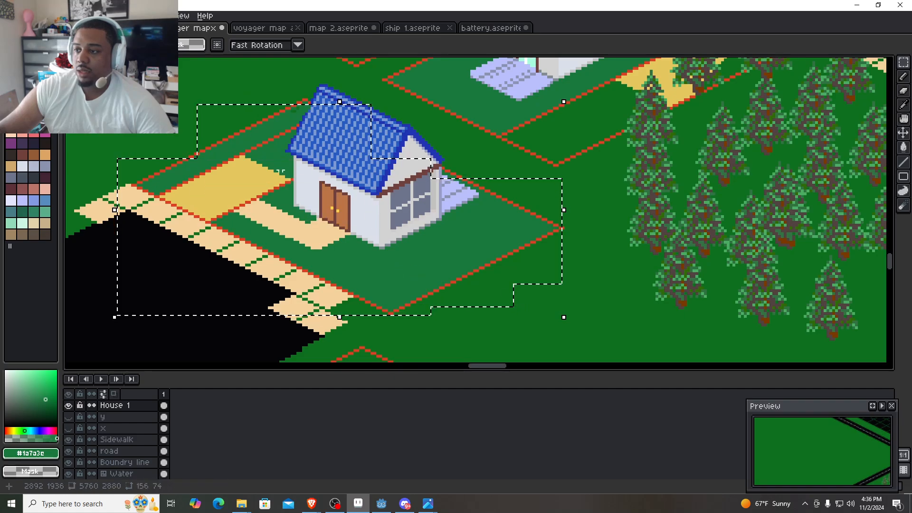
drag(167, 110, 223, 169)
drag(283, 82, 389, 174)
drag(377, 113, 473, 193)
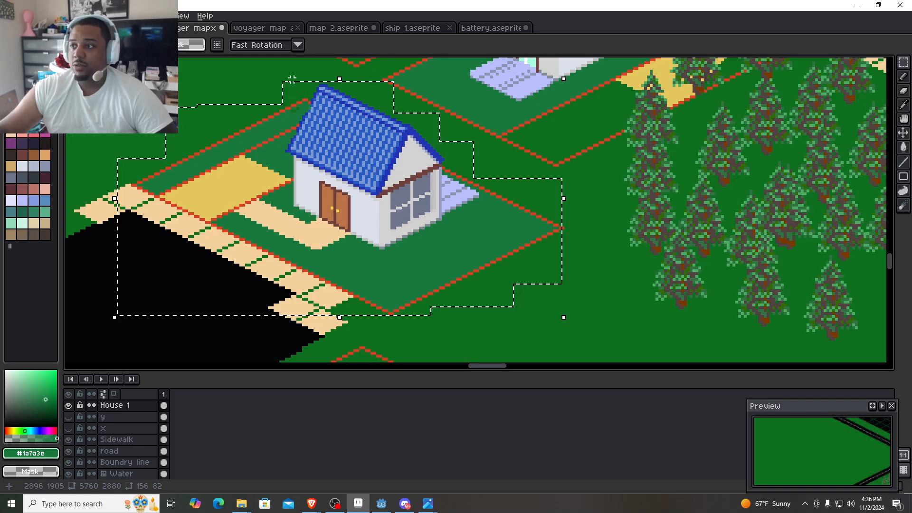
- Paste the copied house lot into the voyager map assets file and place it in the empty area below the long red outline
click(265, 29)
scroll(545, 141, down, 2)
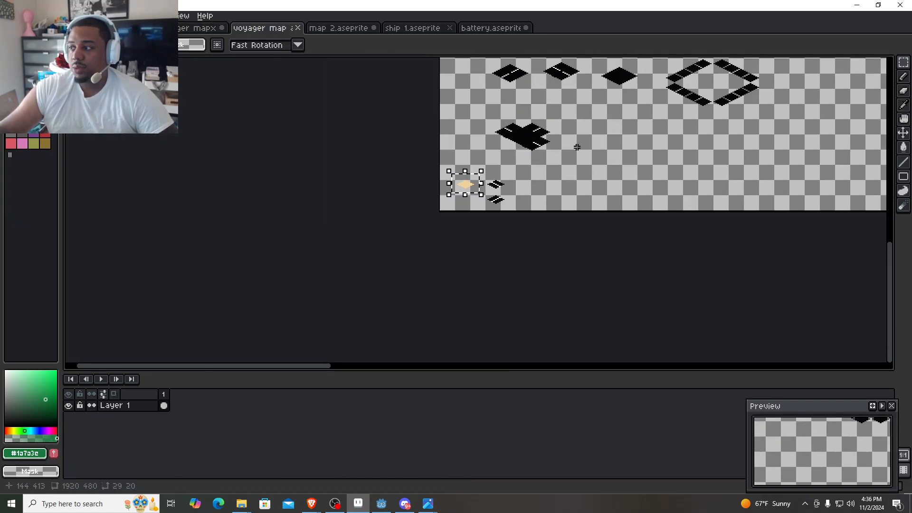
scroll(187, 315, up, 1)
scroll(187, 314, down, 2)
scroll(523, 133, up, 3)
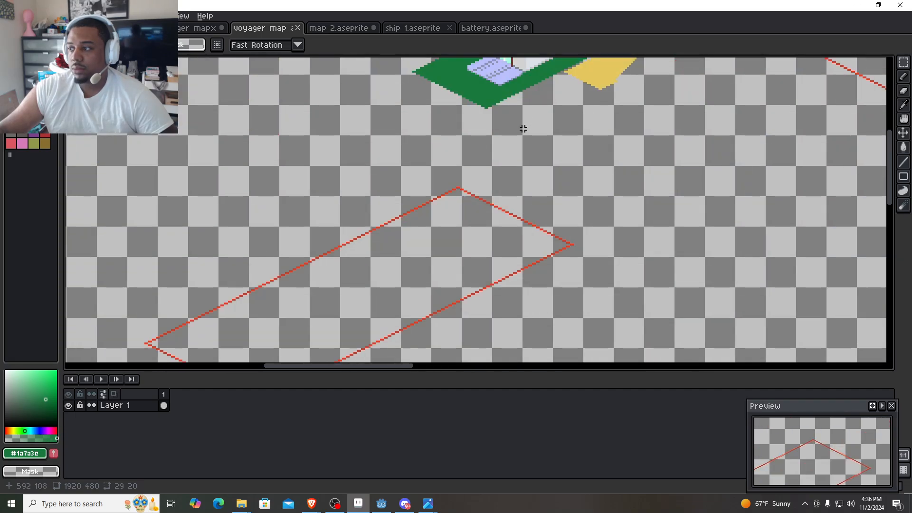
scroll(515, 139, down, 3)
key(ctrl+v)
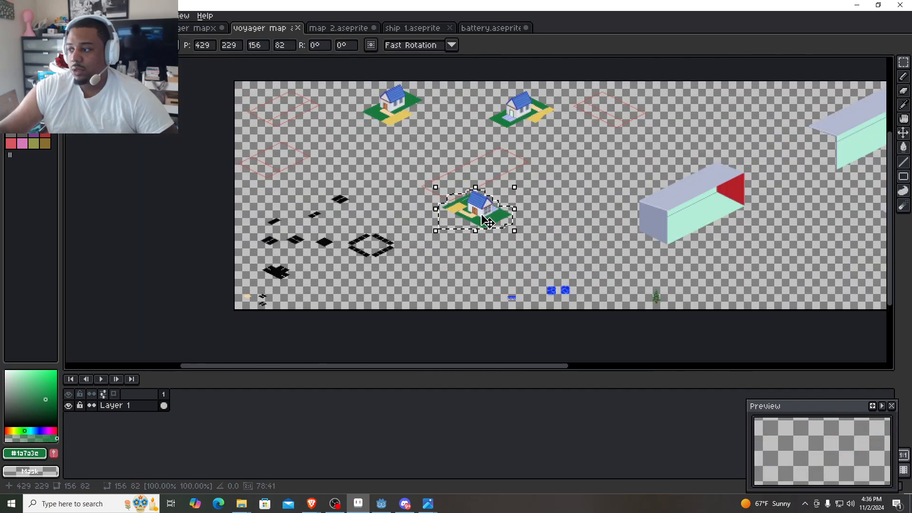
drag(487, 221, 473, 246)
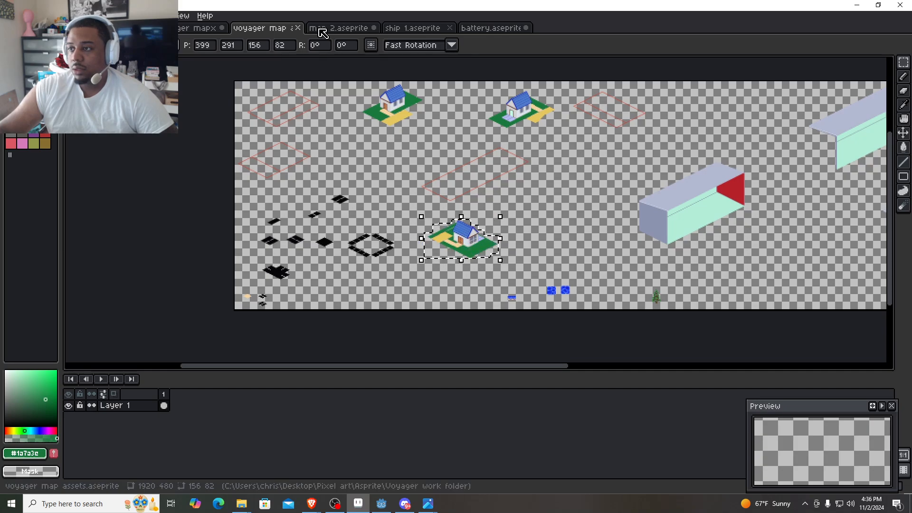
- Sample the gable trim's brown #71413b and trace it beneath the front eave, replacing the grey pixels from the house corner to the far wall edge
click(184, 29)
scroll(386, 199, up, 3)
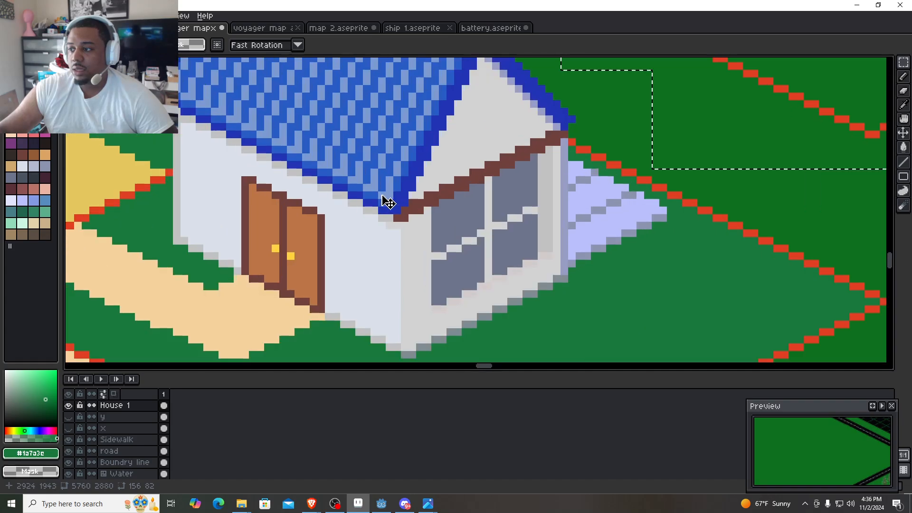
key(i)
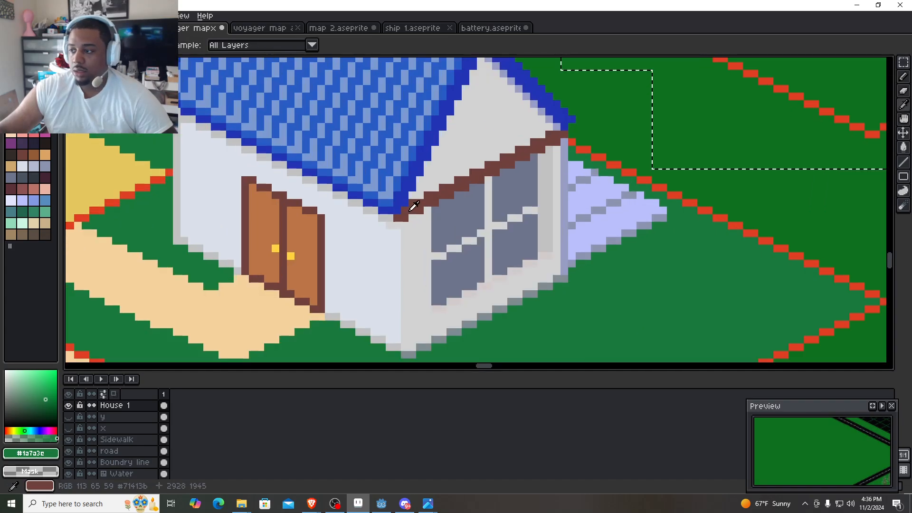
click(408, 206)
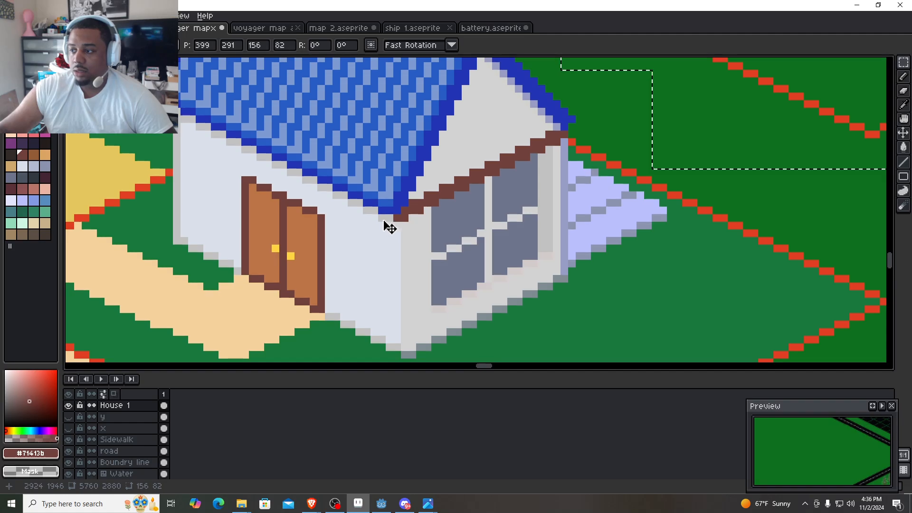
key(b)
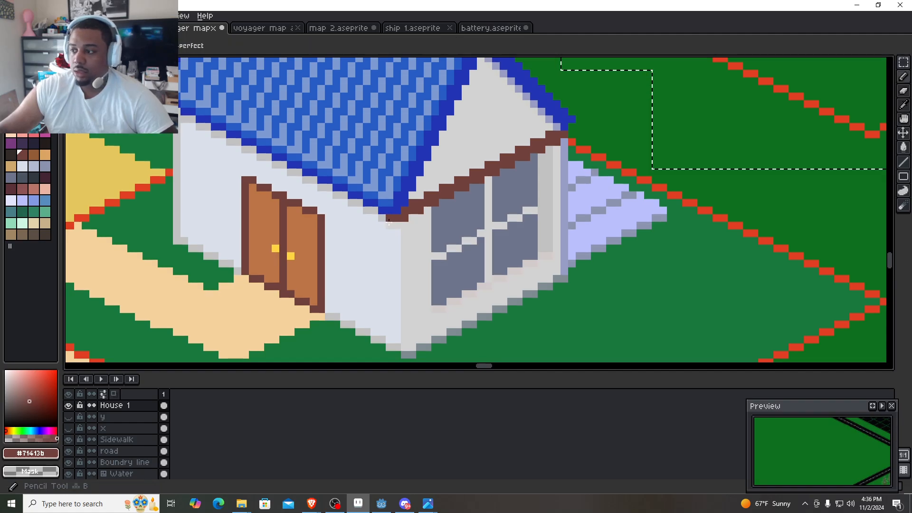
shift+click(176, 121)
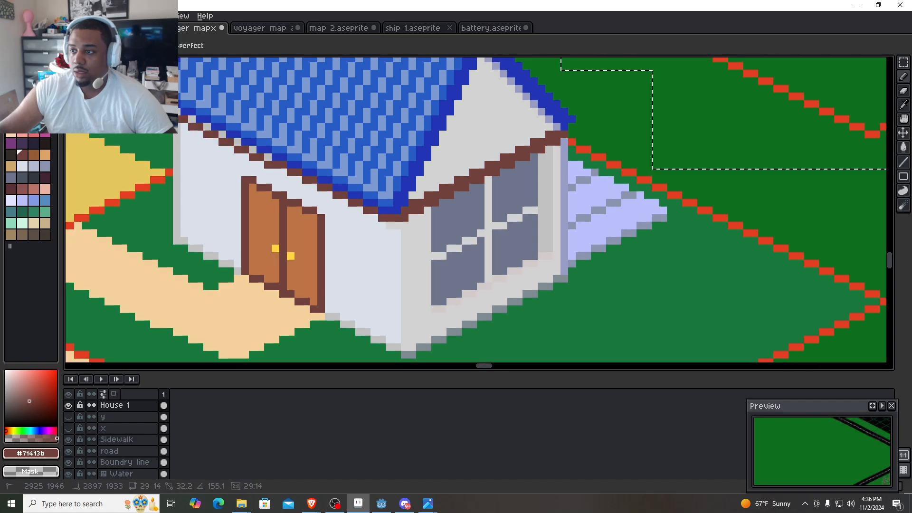
scroll(300, 188, up, 2)
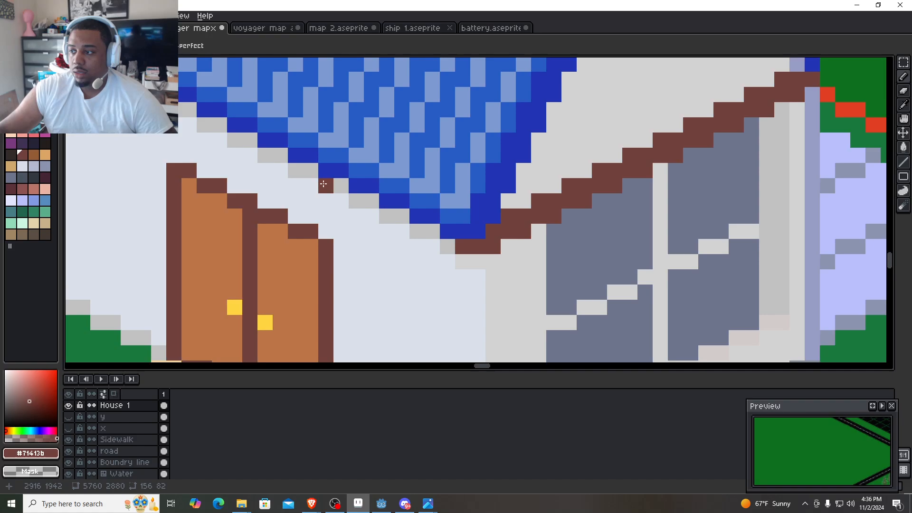
drag(432, 181, 527, 236)
drag(264, 95, 341, 147)
shift+click(277, 117)
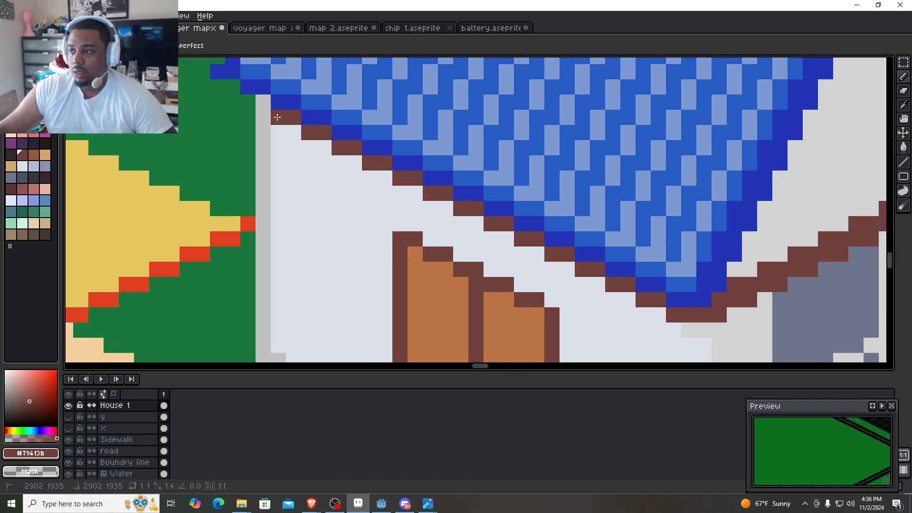
click(258, 108)
scroll(266, 116, down, 5)
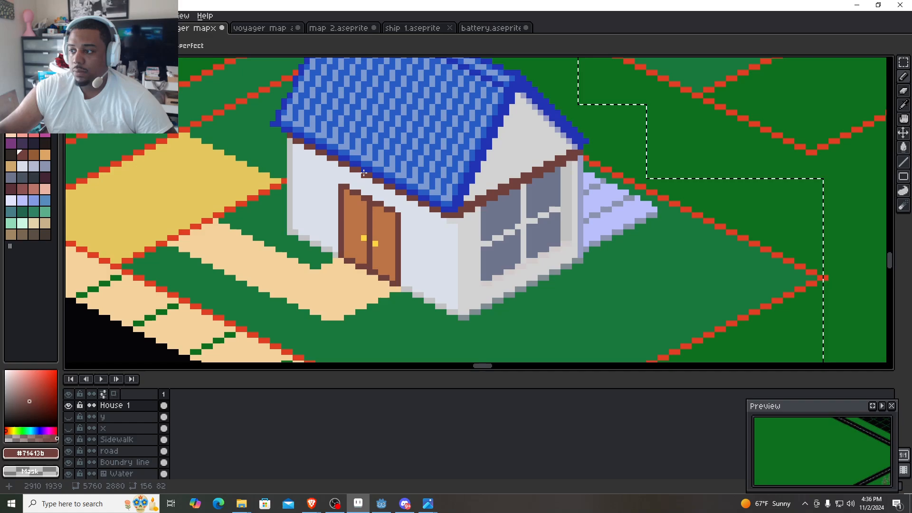
scroll(298, 159, down, 4)
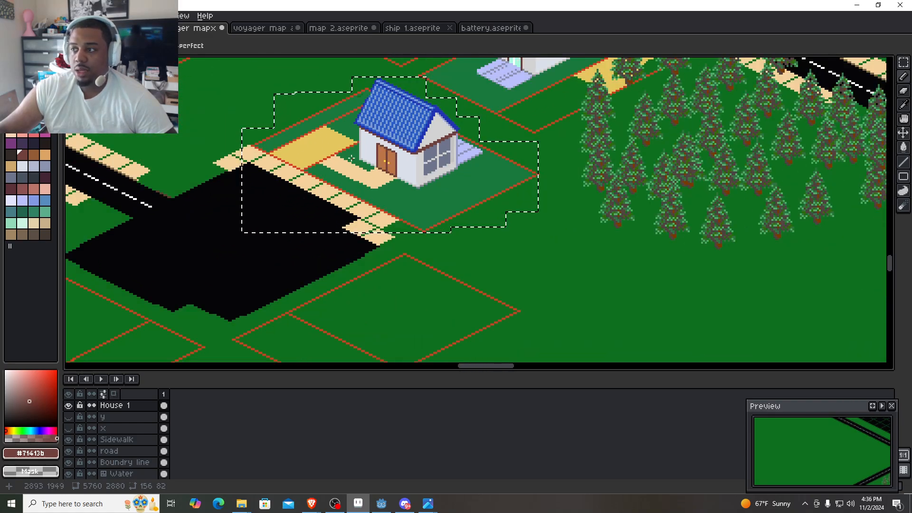
click(259, 28)
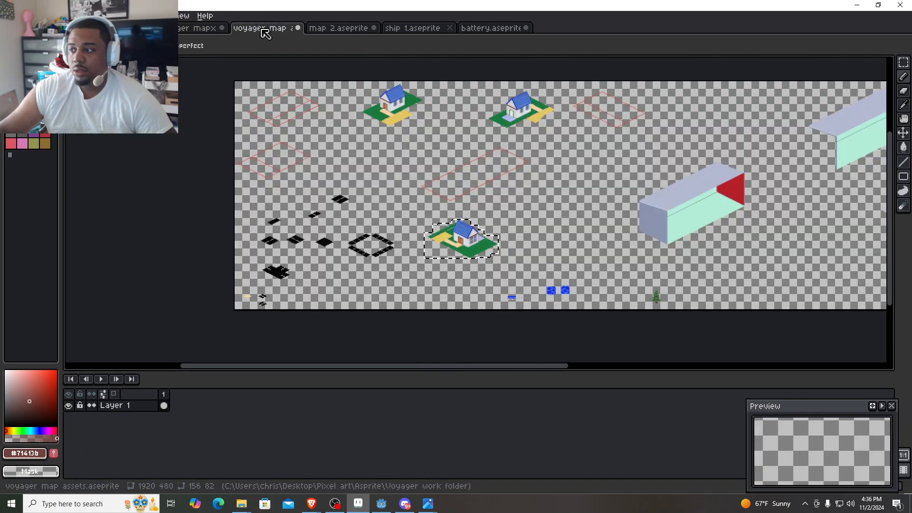
click(202, 32)
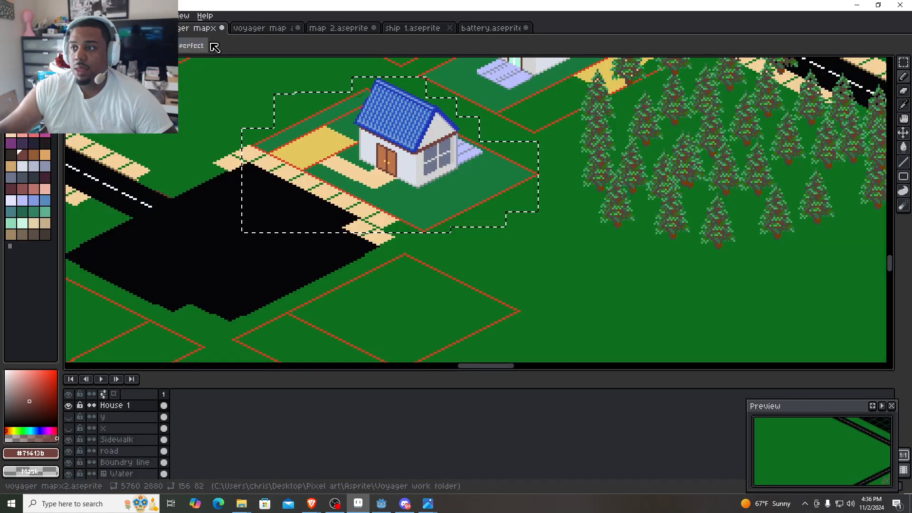
- Paste a copy of the house lot on the map, flip it horizontally and align it inside the red boundary below the cul-de-sac at 2831, 1993
scroll(357, 320, down, 2)
key(ctrl+v)
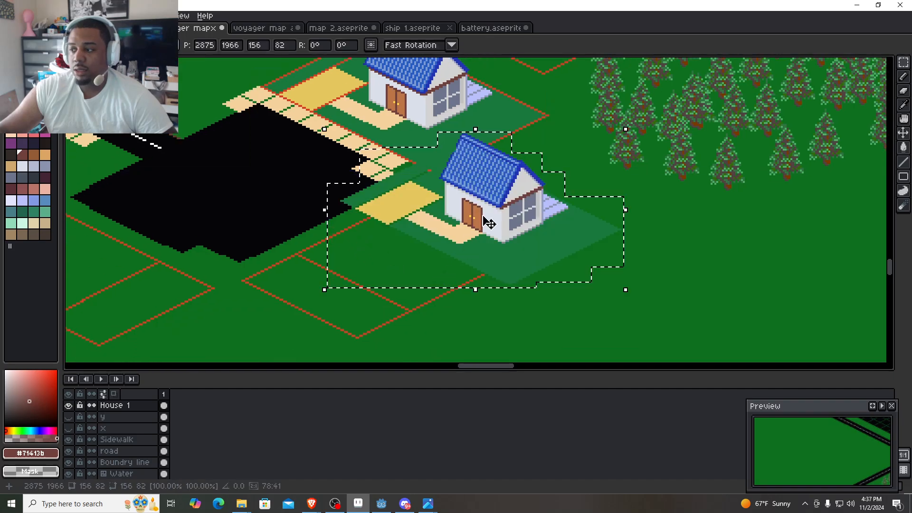
drag(489, 223, 457, 273)
key(shift+h)
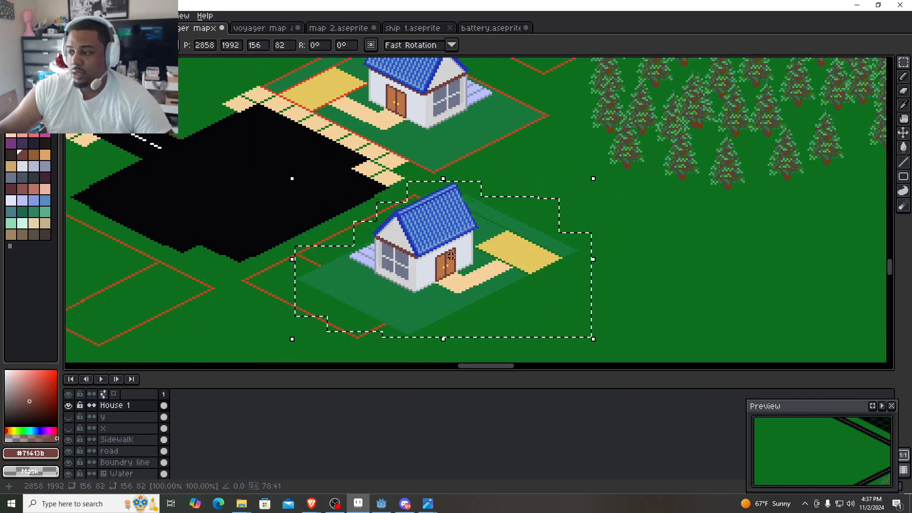
drag(459, 266, 405, 268)
scroll(461, 260, up, 4)
drag(549, 262, 542, 262)
scroll(457, 274, down, 1)
drag(365, 291, 406, 249)
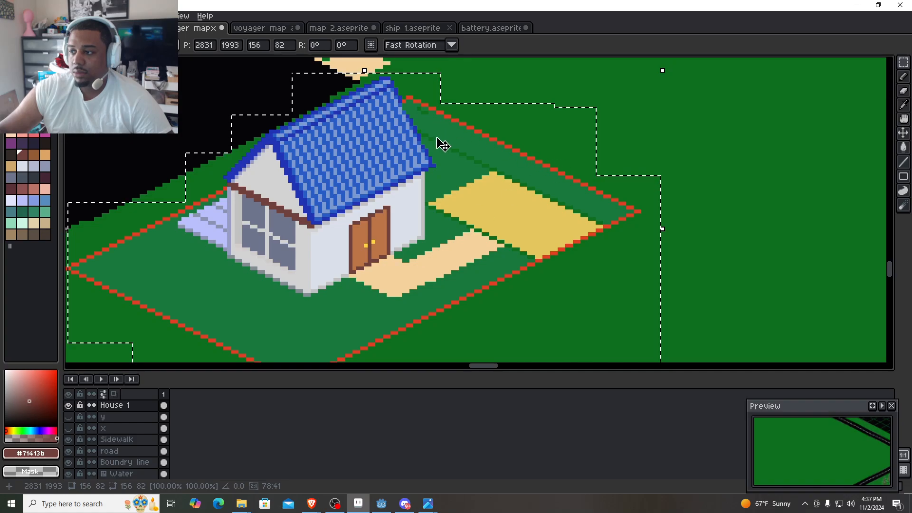
- Temporarily hide the Boundry line layer and examine how the houses and driveways sit along the street and around the cul-de-sac
drag(438, 143, 471, 360)
drag(281, 181, 255, 57)
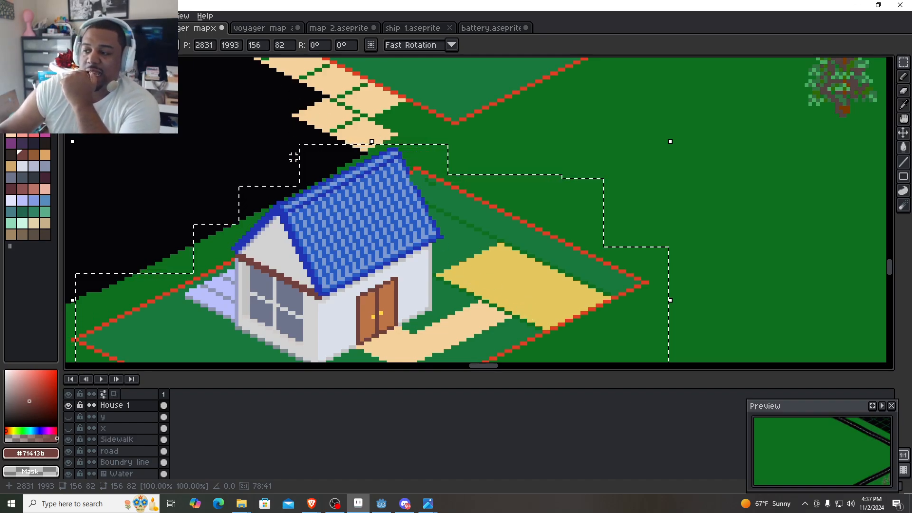
scroll(260, 152, down, 5)
drag(212, 120, 264, 182)
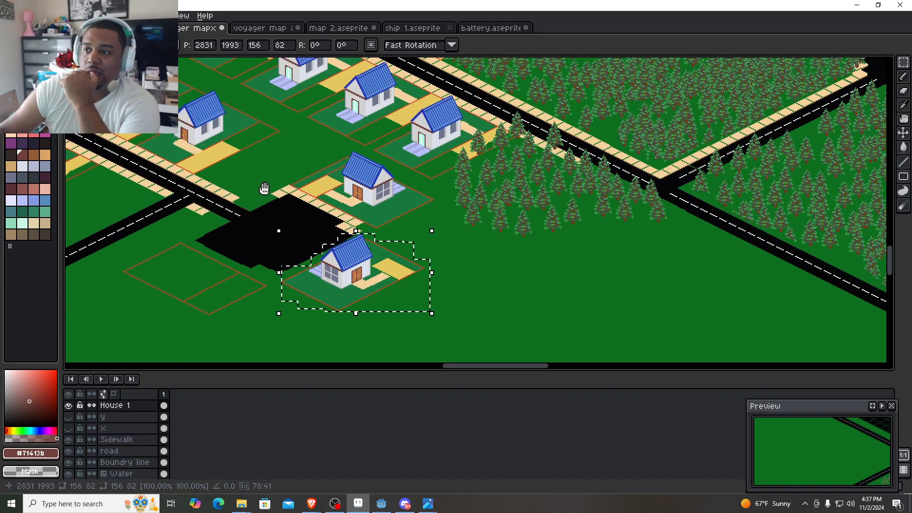
click(68, 462)
scroll(219, 98, up, 5)
drag(191, 259, 251, 164)
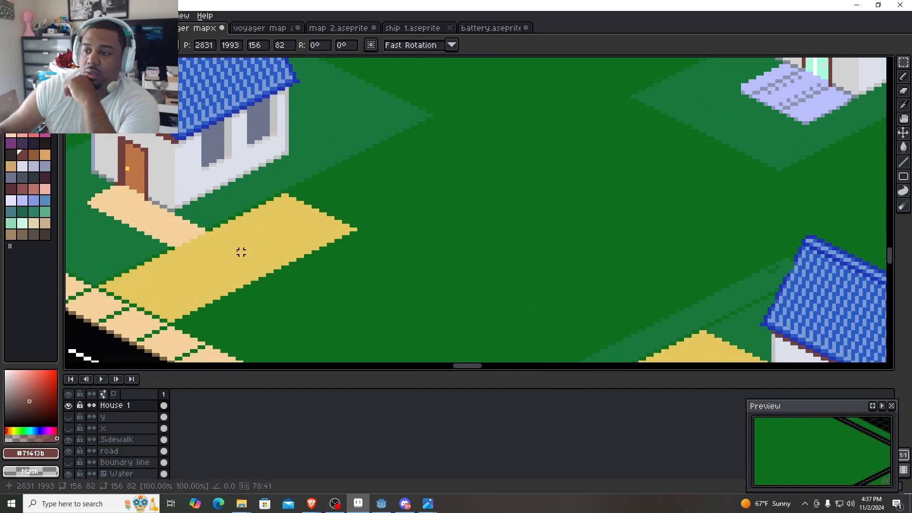
scroll(183, 255, up, 2)
scroll(167, 232, down, 2)
drag(166, 232, 386, 239)
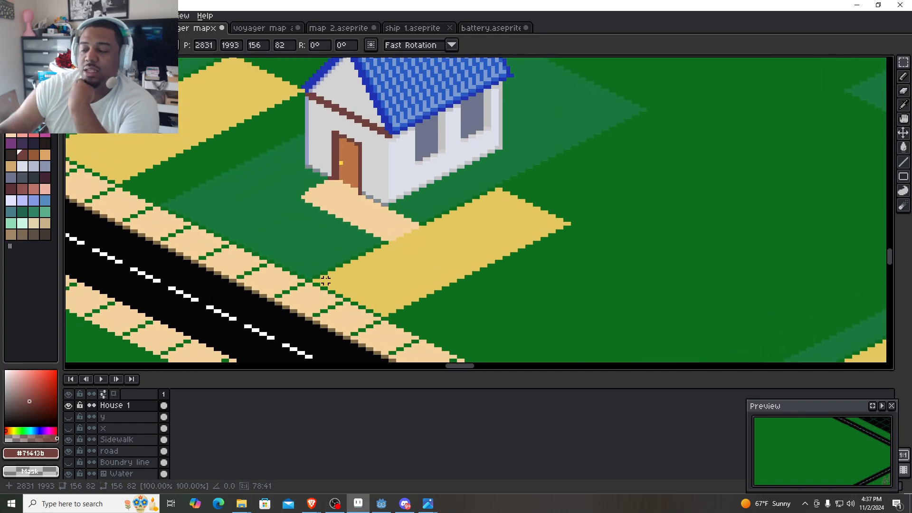
scroll(333, 276, down, 4)
drag(307, 196, 288, 190)
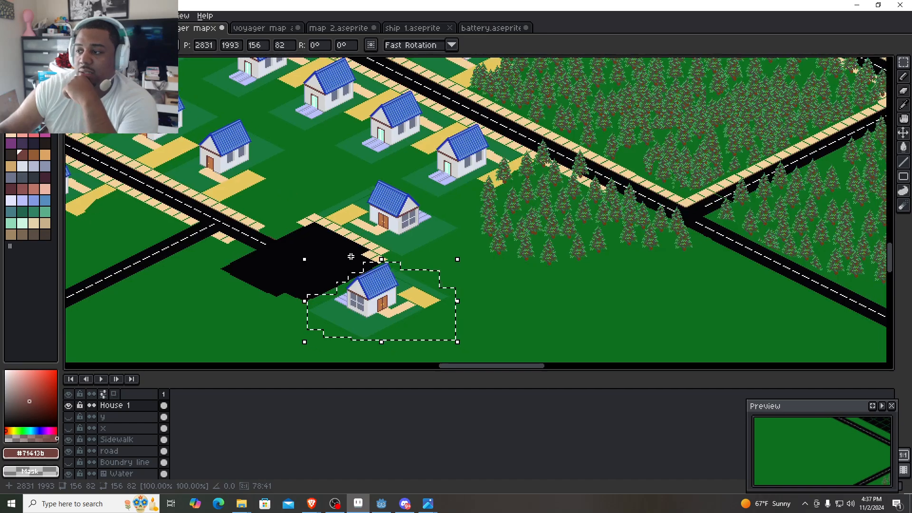
scroll(400, 327, up, 3)
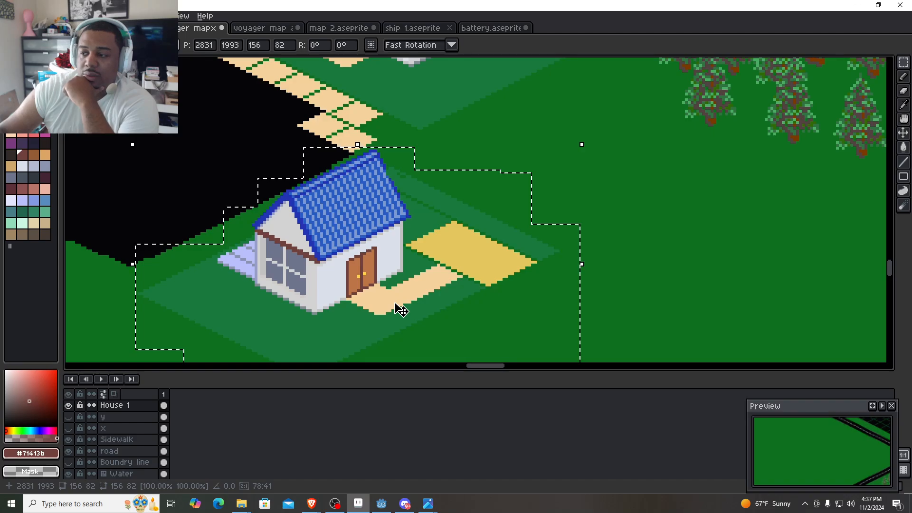
drag(362, 305, 669, 259)
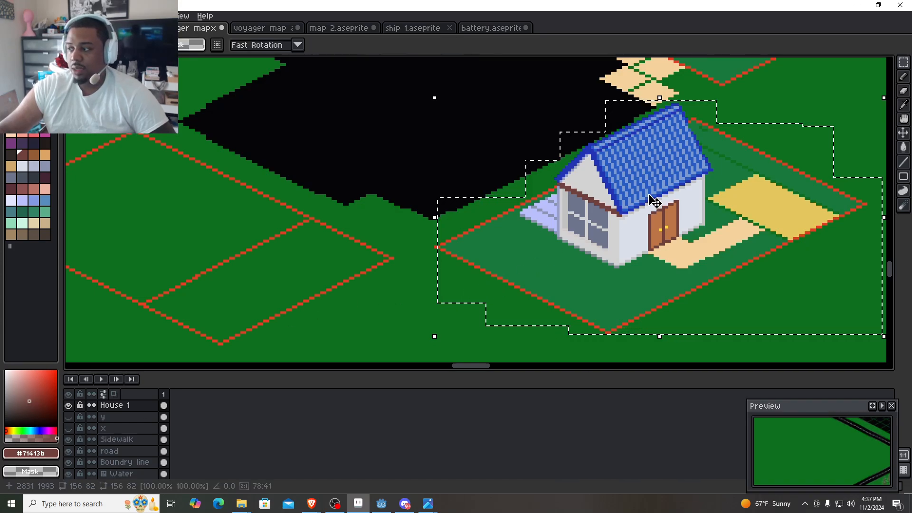
- Try a second copy of the house lot, flipped horizontally, inside the red boundary southwest of the cul-de-sac at 2659, 1997
drag(654, 202, 253, 233)
key(shift+h)
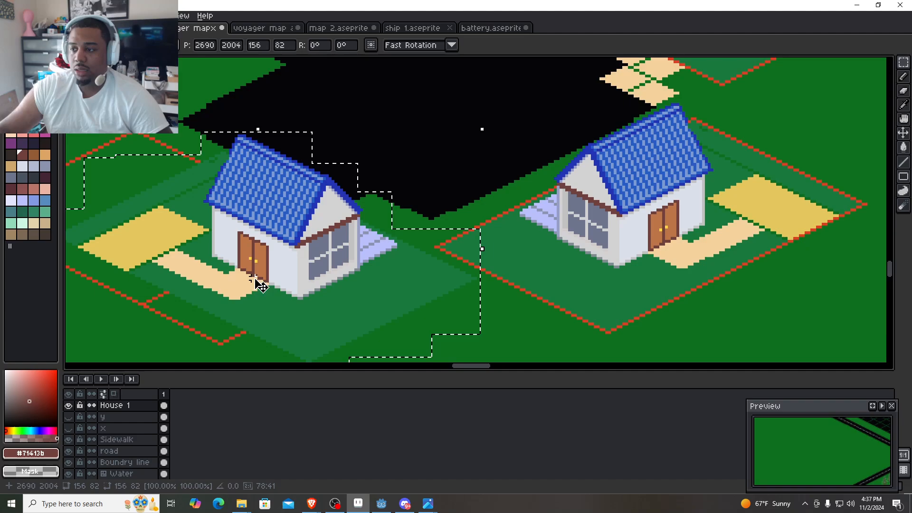
key(shift+v)
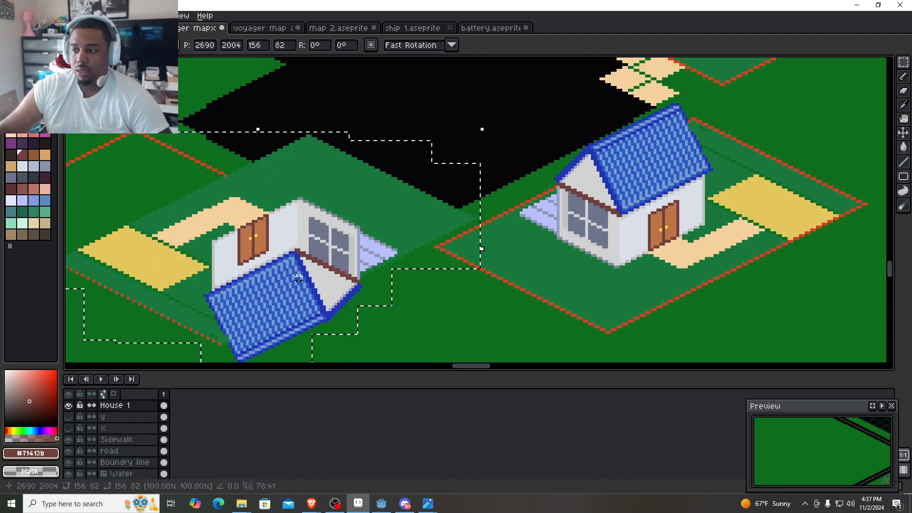
key(shift+h)
key(shift+v)
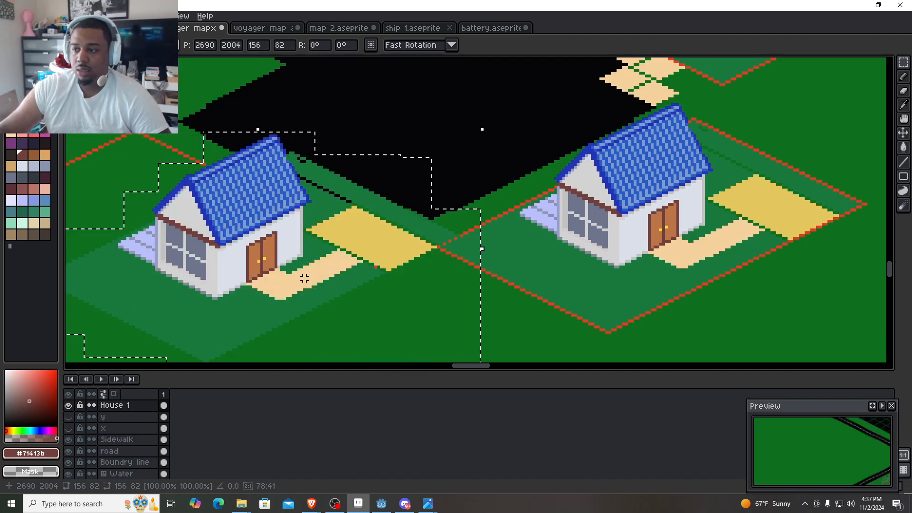
key(shift+h)
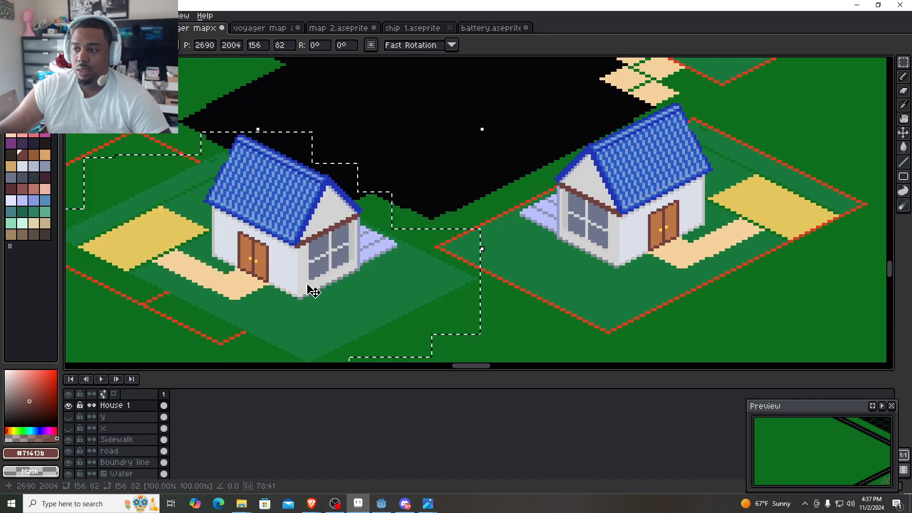
drag(309, 286, 231, 306)
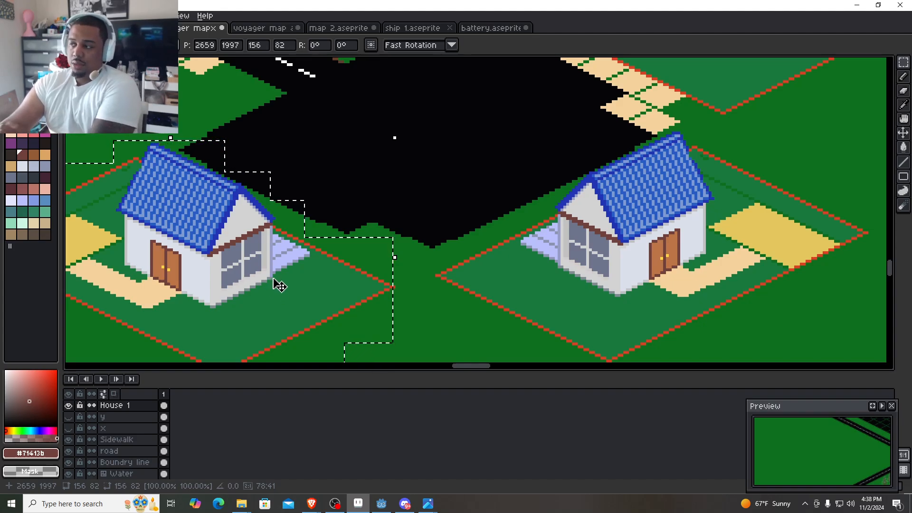
- Remove both house lot copies from the red boundaries below the cul-de-sac and clear the selection
key(Delete)
drag(832, 236, 611, 188)
scroll(631, 227, down, 1)
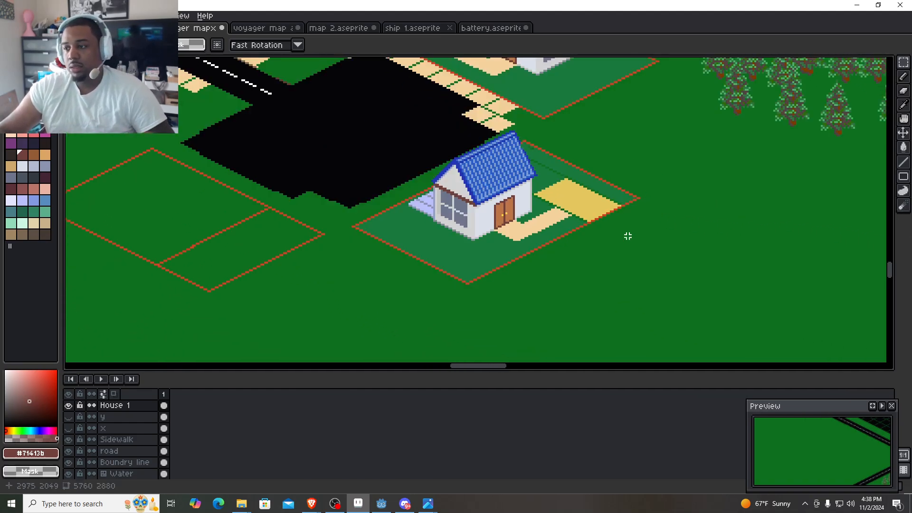
key(ctrl+z)
key(ctrl+y)
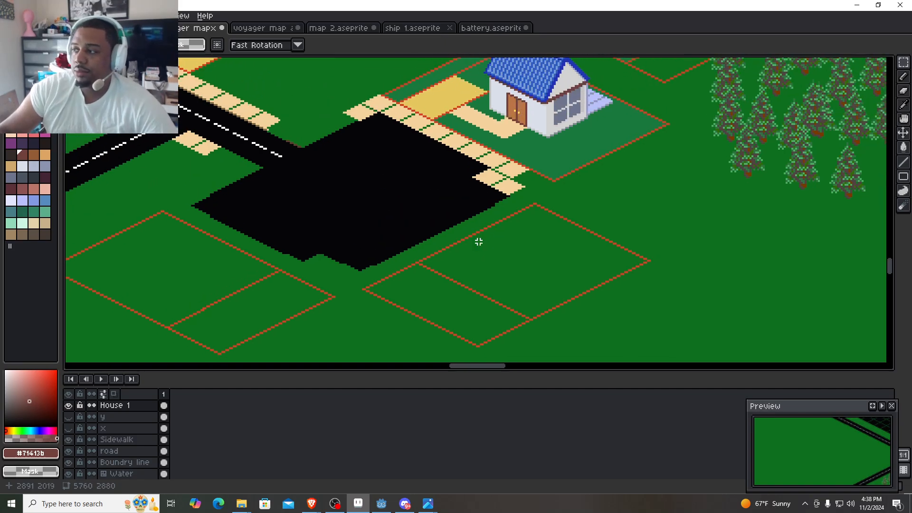
scroll(565, 188, up, 3)
drag(543, 135, 528, 332)
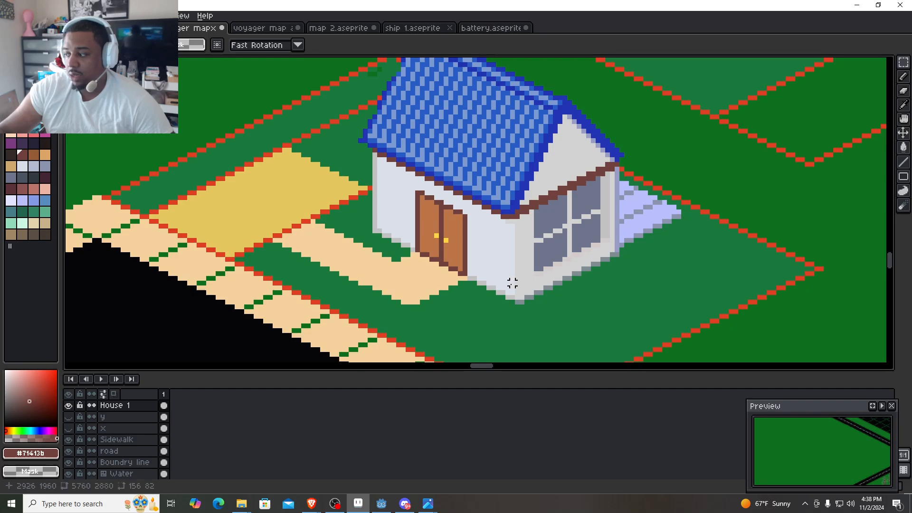
key(ctrl+z)
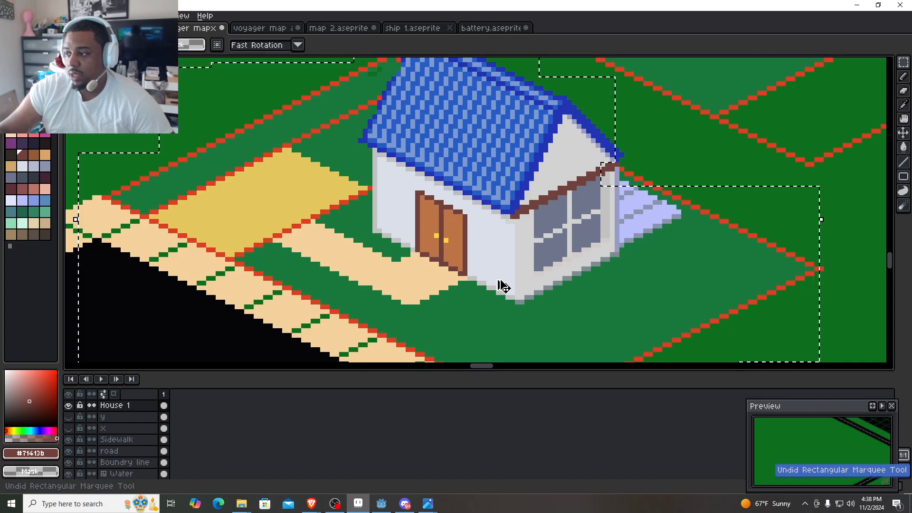
drag(498, 284, 527, 184)
click(354, 179)
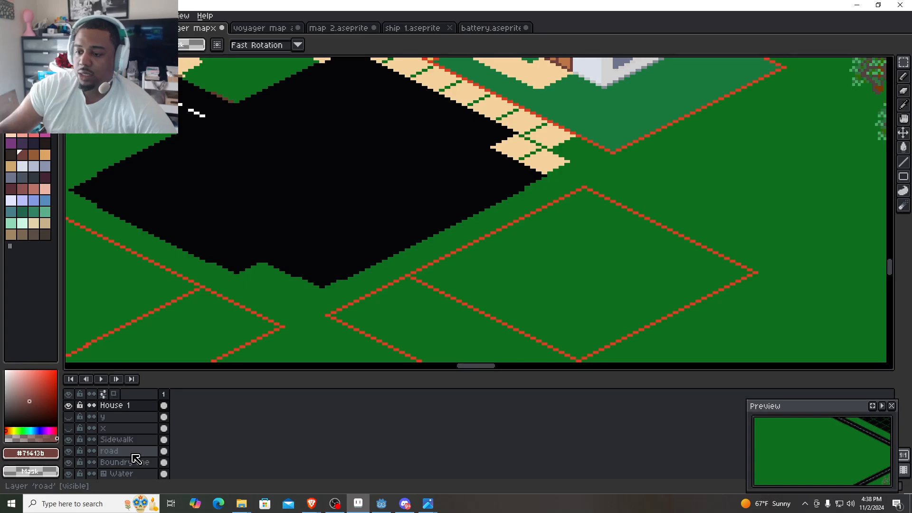
- Make the Sidewalk layer active, then select the tan sidewalk tile in the voyager map assets file for copying
click(124, 439)
scroll(540, 180, up, 1)
scroll(547, 181, up, 1)
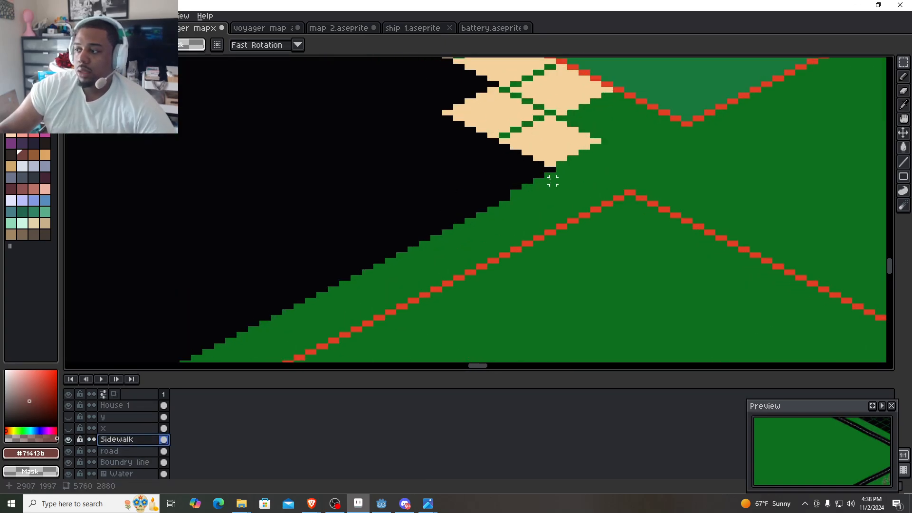
scroll(547, 176, down, 1)
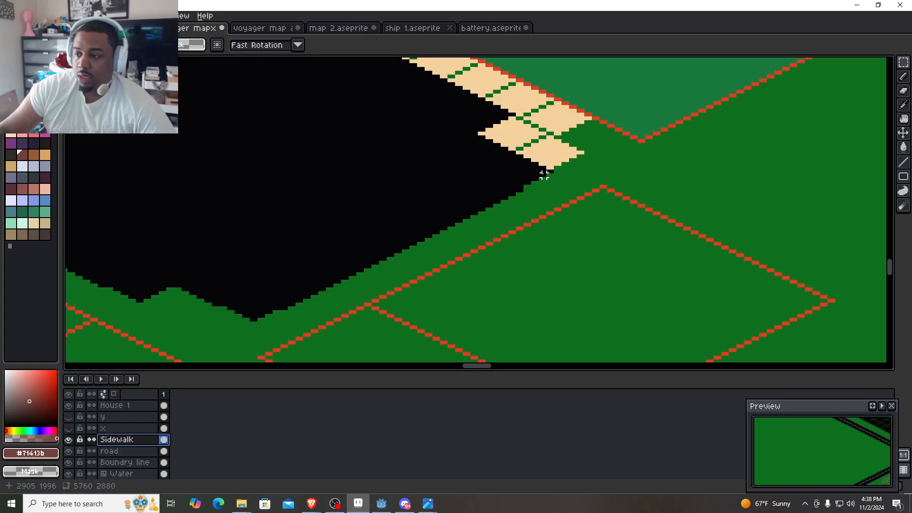
click(264, 27)
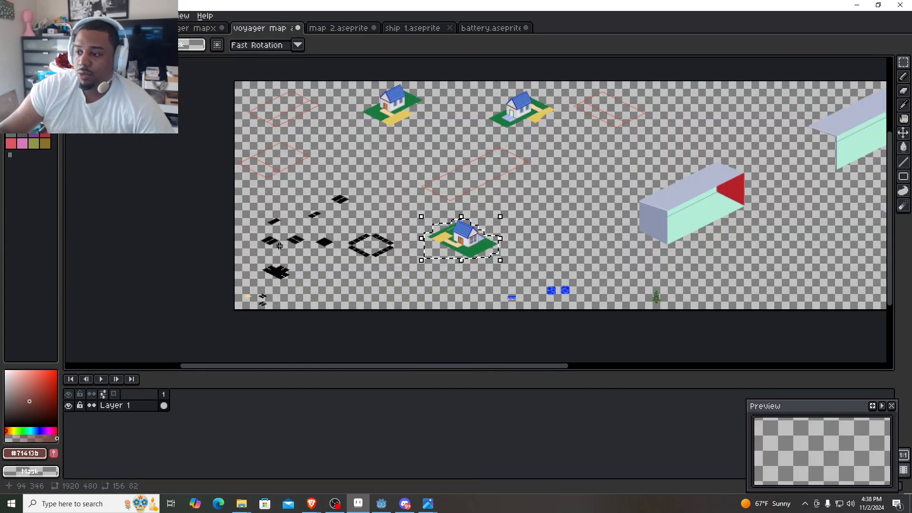
scroll(261, 327, up, 3)
scroll(371, 234, down, 2)
drag(357, 238, 260, 159)
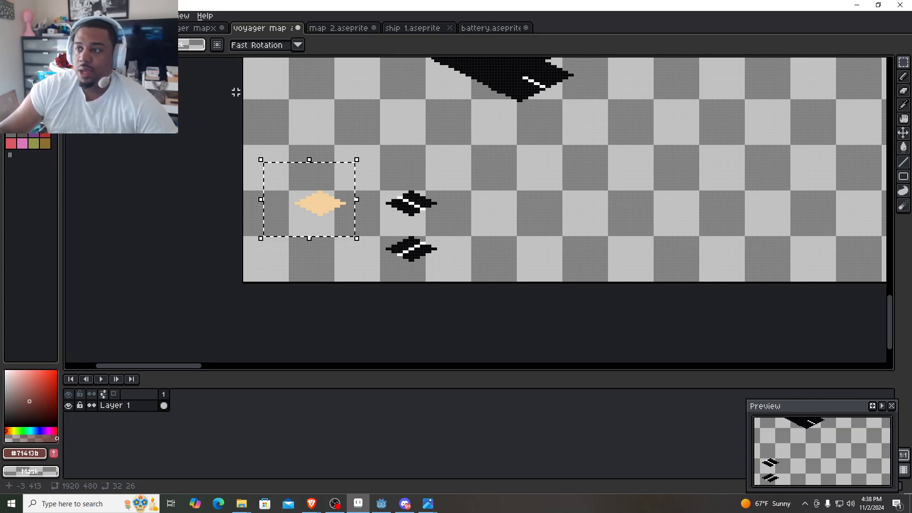
- Paste copies of the sidewalk tile on the map from the cul-de-sac's east corner along its southeast edge, reaching 2857, 2001
click(194, 32)
scroll(584, 173, up, 3)
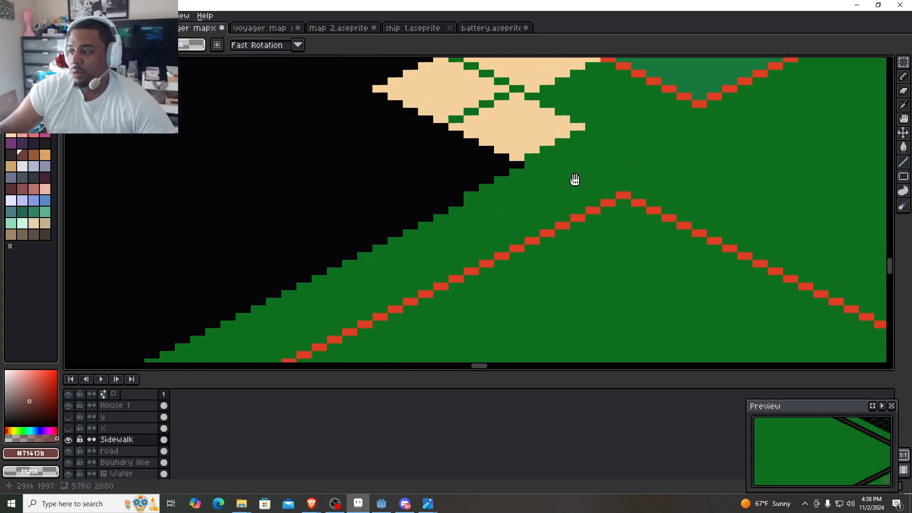
key(ctrl+v)
drag(519, 234, 611, 176)
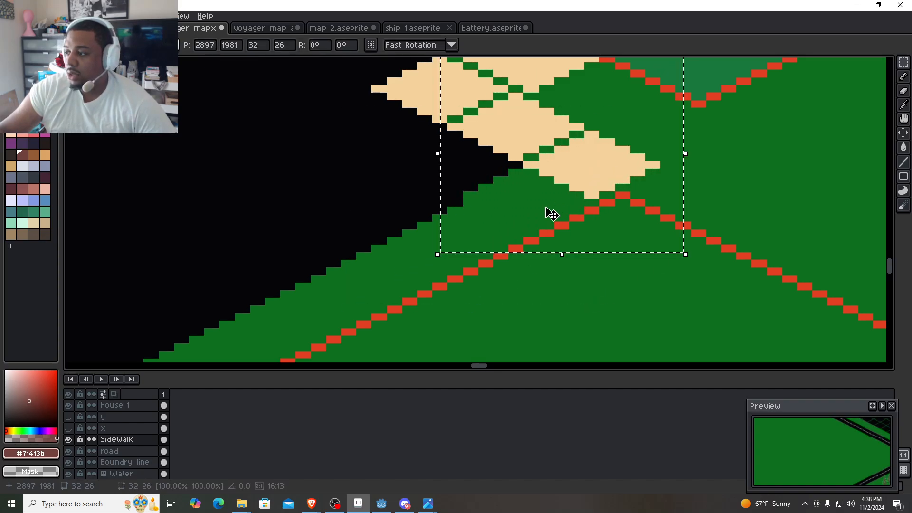
key(ctrl+v)
drag(513, 223, 503, 204)
drag(458, 239, 520, 204)
drag(578, 154, 553, 162)
key(ctrl+v)
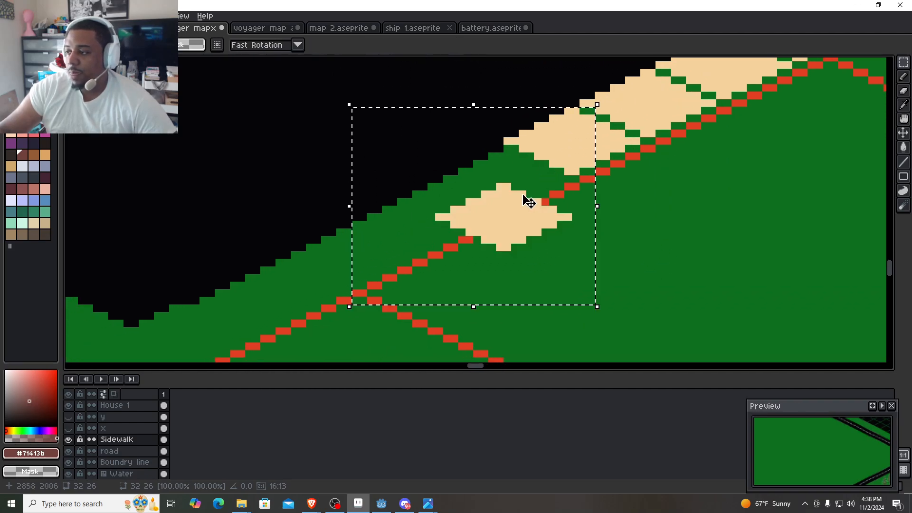
drag(505, 213, 533, 177)
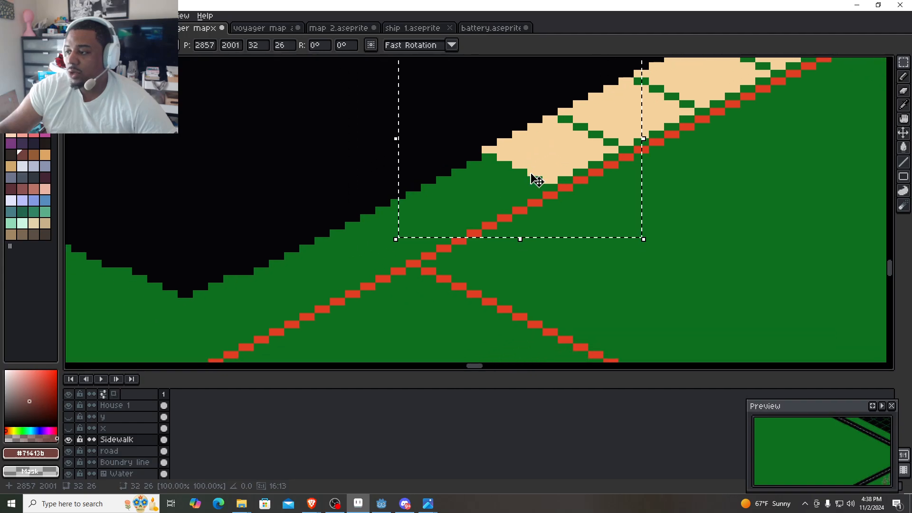
- Continue the southeast row of sidewalk tiles down past the cul-de-sac's bottom tip, ending at 2807, 2026
key(ctrl+v)
drag(510, 218, 450, 216)
key(ctrl+v)
key(ctrl+v)
drag(444, 223, 543, 185)
key(ctrl+v)
drag(515, 218, 437, 261)
key(ctrl+v)
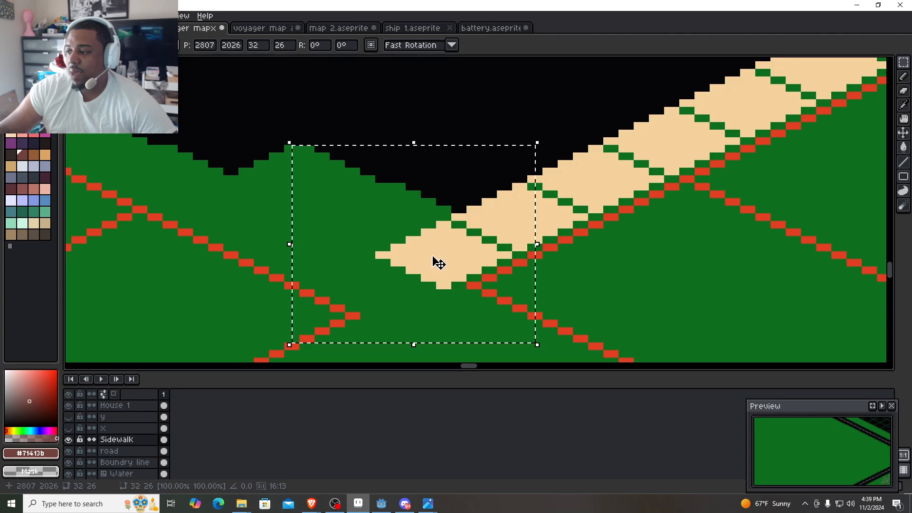
- Paste sidewalk tiles along the cul-de-sac's southwest and west edges up to the grass corner beside the street at 2737, 1961
key(ctrl+v)
drag(501, 228, 448, 216)
key(ctrl+v)
drag(515, 214, 393, 230)
drag(387, 217, 393, 238)
drag(402, 236, 414, 211)
drag(480, 201, 407, 253)
drag(335, 267, 483, 283)
key(ctrl+v)
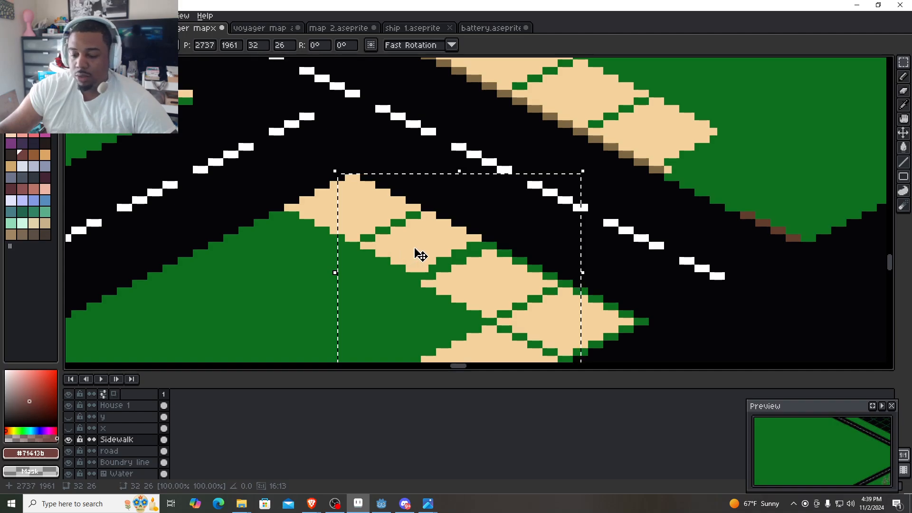
- Erase the two sidewalk tiles nearest the grass corner beside the street, west of the cul-de-sac
key(e)
mouse_move(420, 255)
mouse_down()
mouse_move(394, 262)
mouse_move(454, 227)
mouse_move(403, 269)
mouse_move(497, 226)
mouse_move(341, 263)
mouse_move(392, 257)
mouse_move(375, 241)
mouse_move(348, 252)
mouse_up()
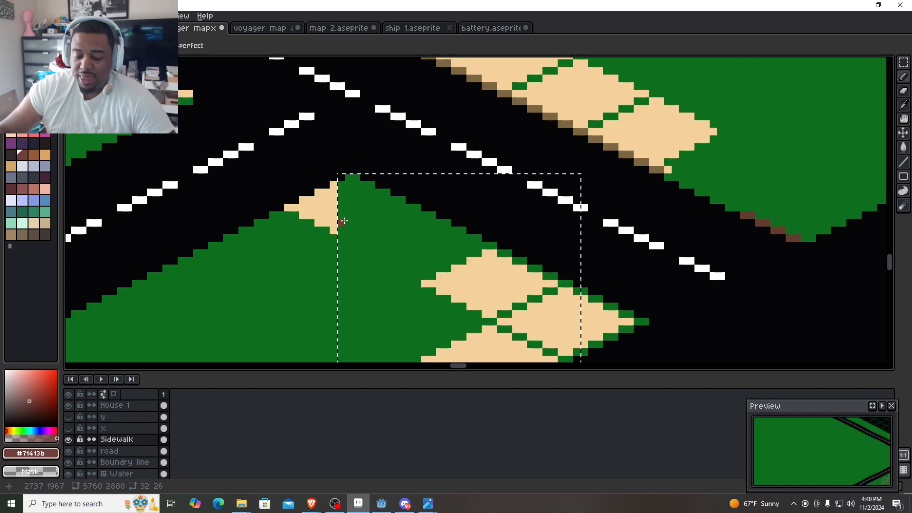
key(ctrl)
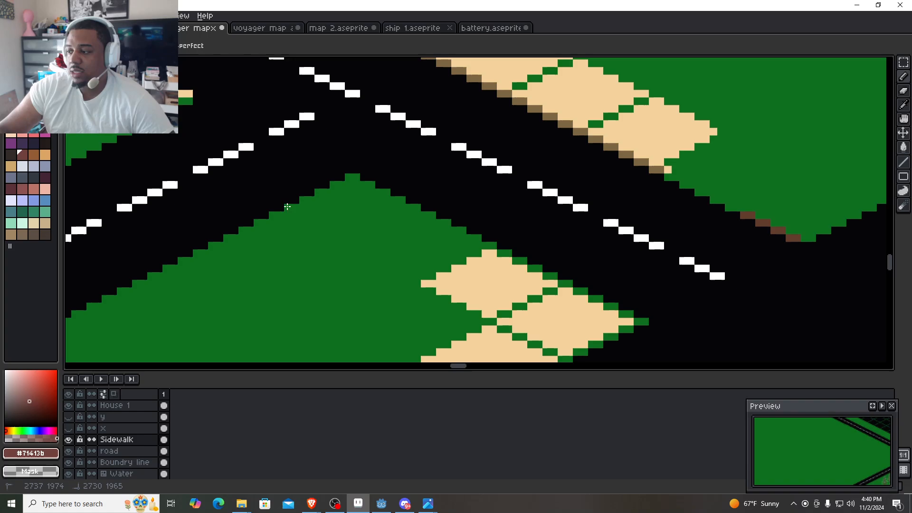
scroll(288, 207, down, 3)
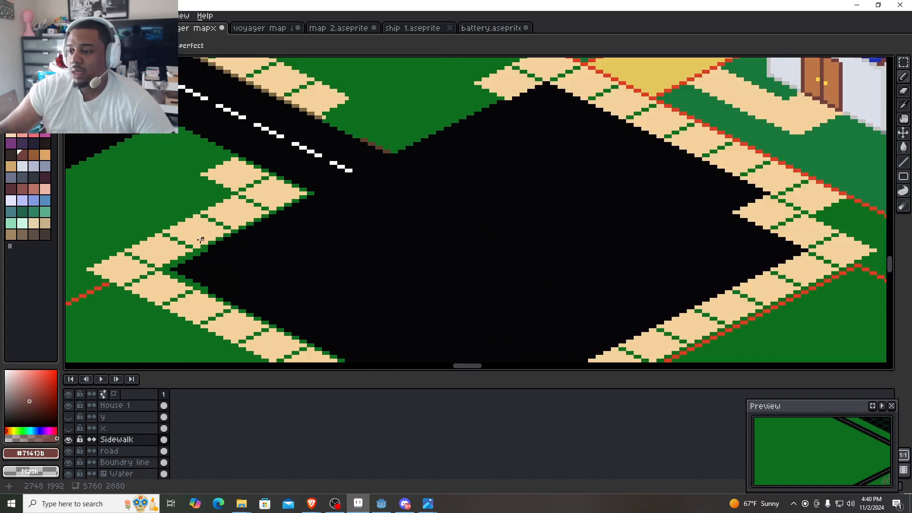
scroll(190, 250, down, 1)
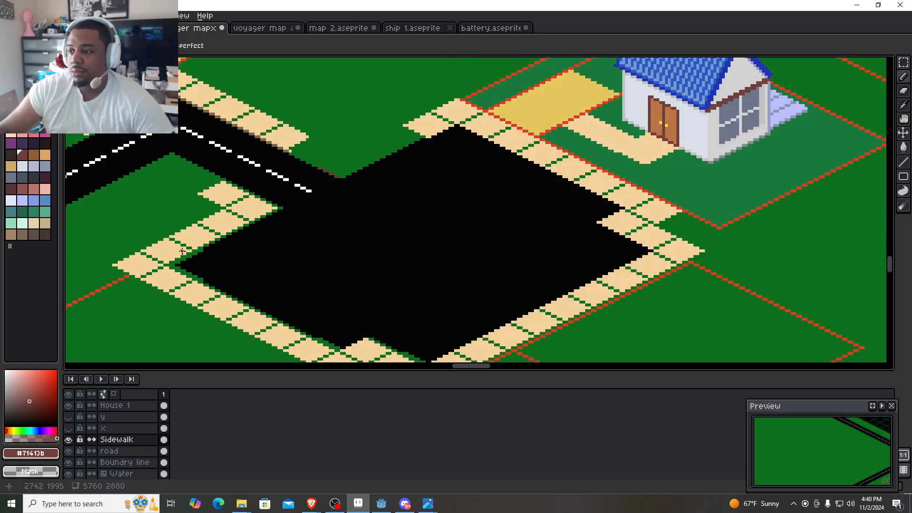
- Paste sidewalk tiles around the grass tip north of the cul-de-sac, joining the street's sidewalk from 2799, 1942 to 2769, 1947
scroll(182, 251, up, 2)
drag(382, 154, 357, 230)
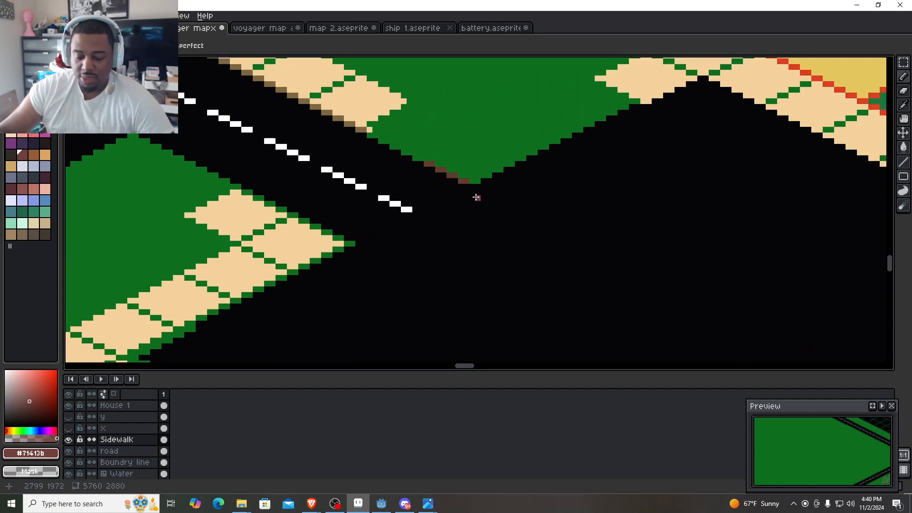
key(ctrl+v)
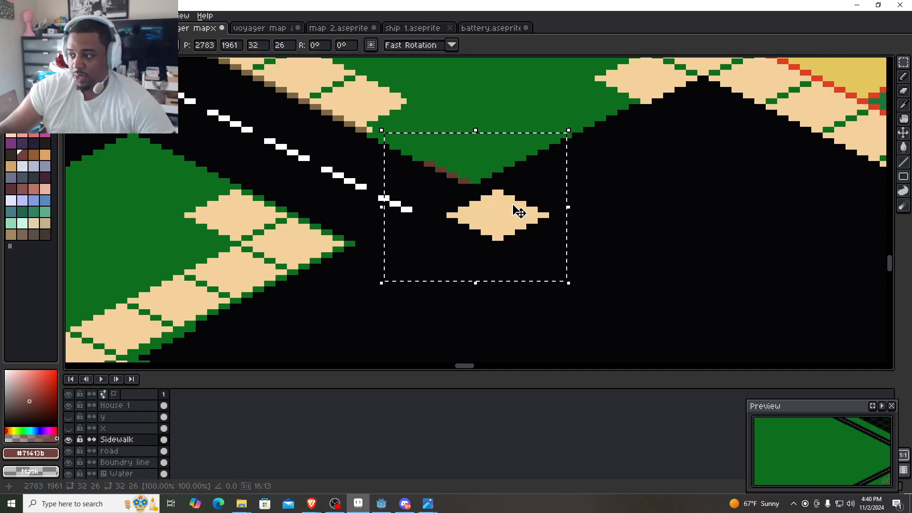
drag(519, 212, 609, 118)
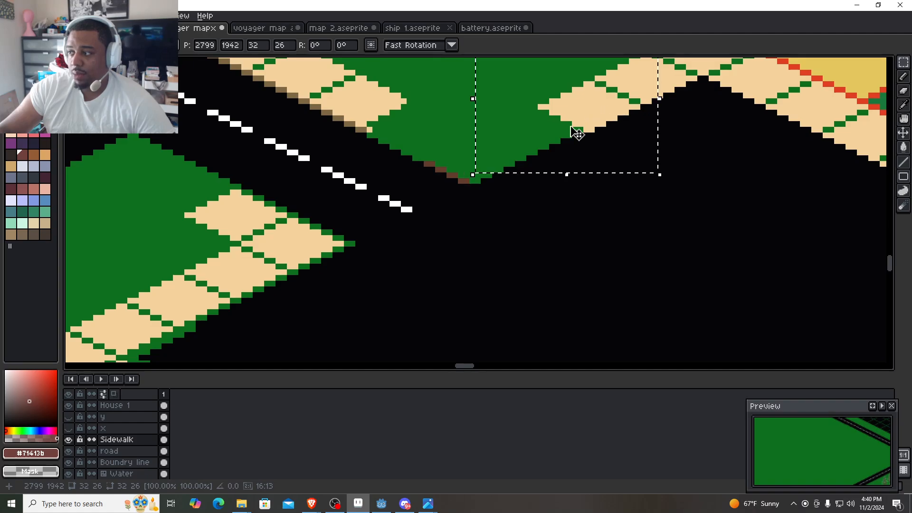
scroll(575, 134, up, 4)
scroll(565, 155, down, 3)
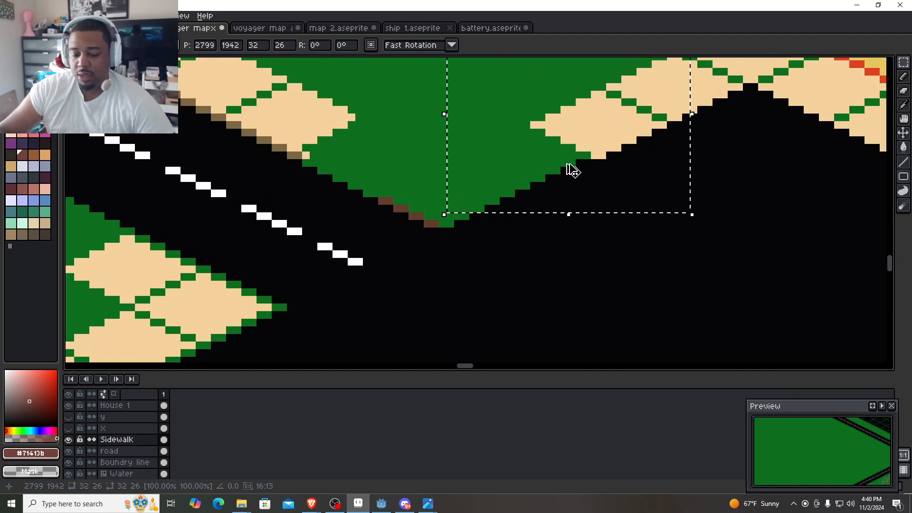
key(ctrl+v)
drag(553, 223, 576, 177)
key(ctrl+v)
drag(533, 215, 404, 176)
key(ctrl+v)
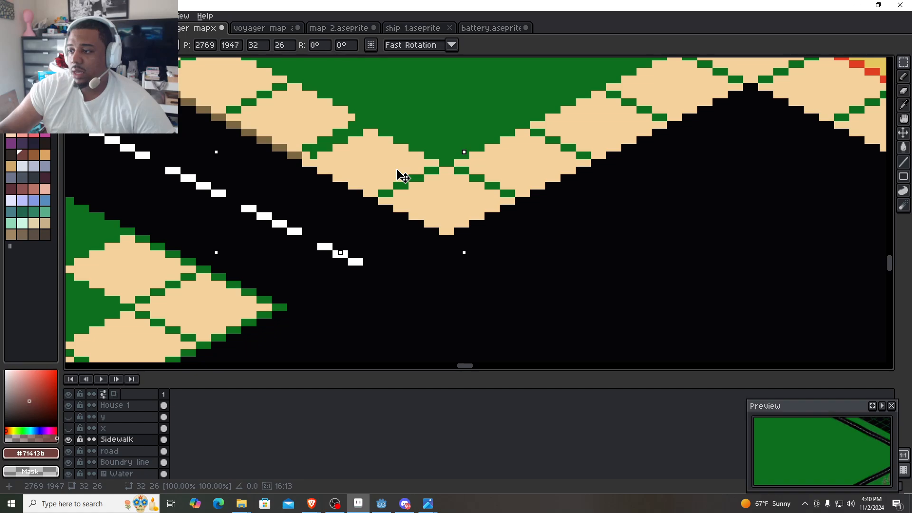
- Sample the sidewalk tan #f4d29c and paint over the stray green pixels along the seam where the new tile joins the street's sidewalk
scroll(390, 173, up, 3)
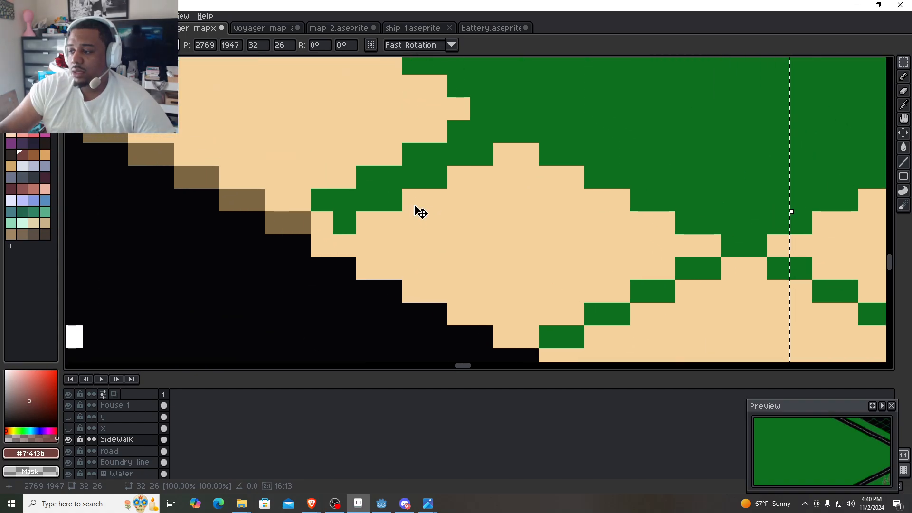
key(b)
click(394, 246)
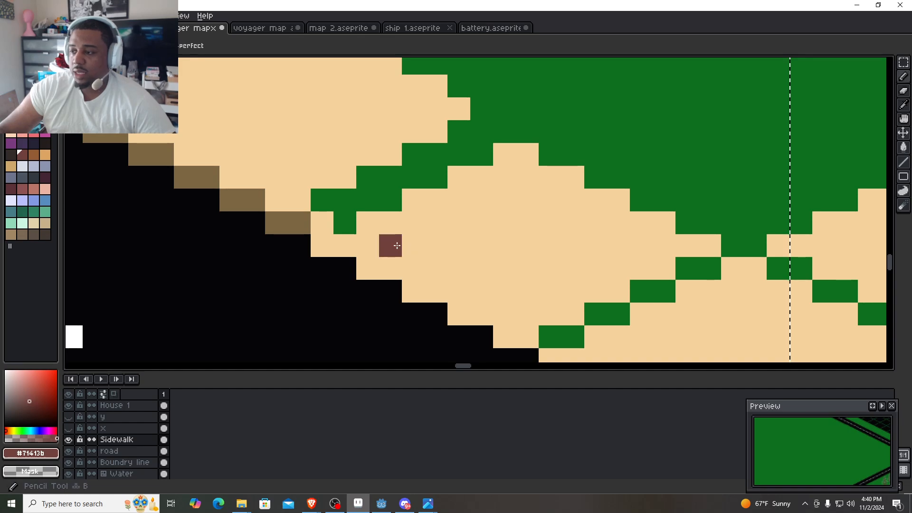
alt+click(387, 240)
click(346, 218)
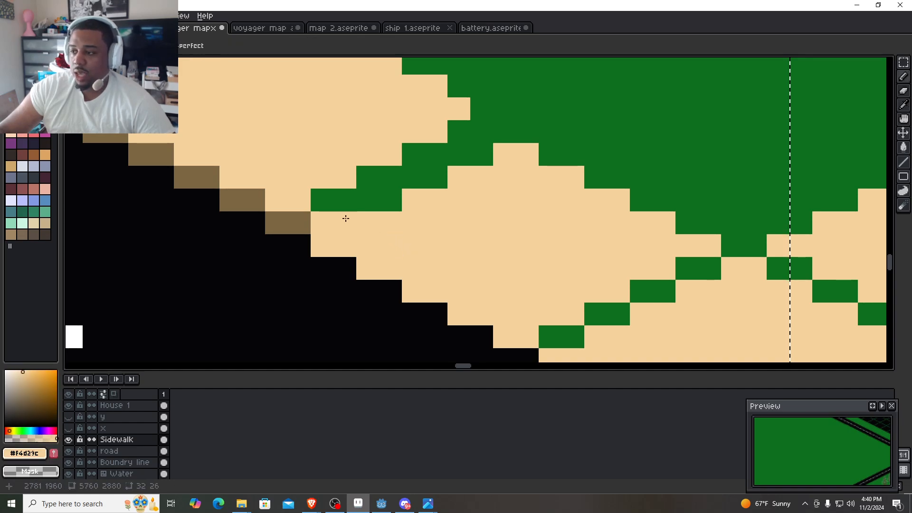
click(387, 199)
click(387, 185)
mouse_move(406, 177)
mouse_down()
mouse_move(435, 157)
mouse_move(438, 170)
mouse_move(455, 150)
mouse_move(480, 150)
mouse_move(483, 130)
mouse_move(498, 131)
mouse_up()
- Sample the curb brown #7d6743, clear the selection, and shade the new sidewalk's road edge from 2780, 1961 to the corner at 2799, 1970
scroll(484, 174, down, 1)
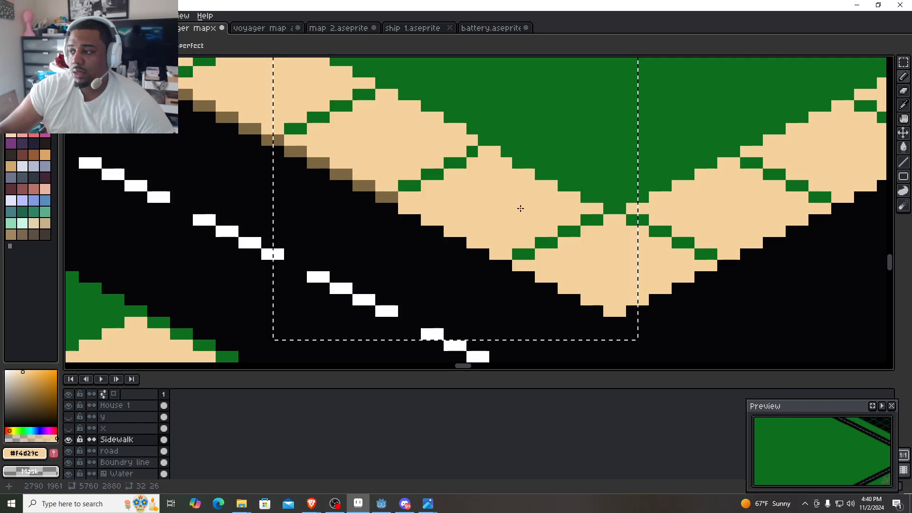
alt+click(392, 197)
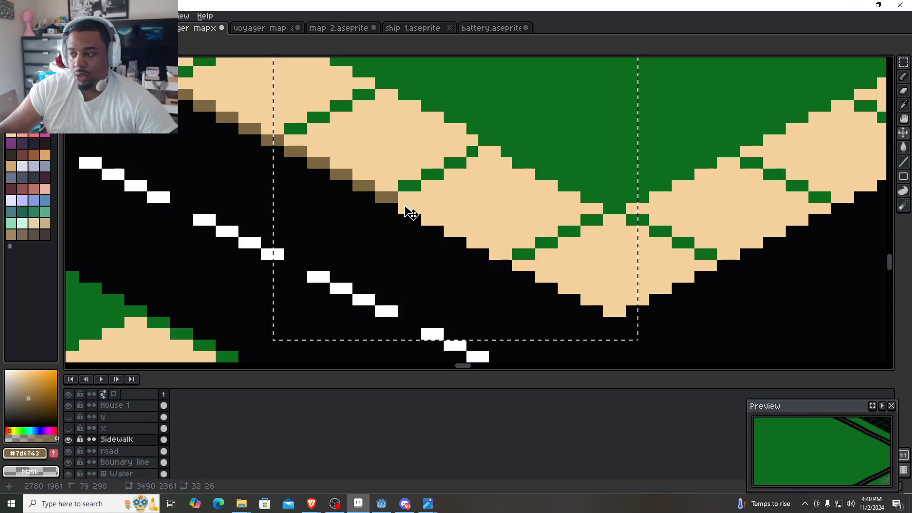
key(ctrl+d)
click(403, 208)
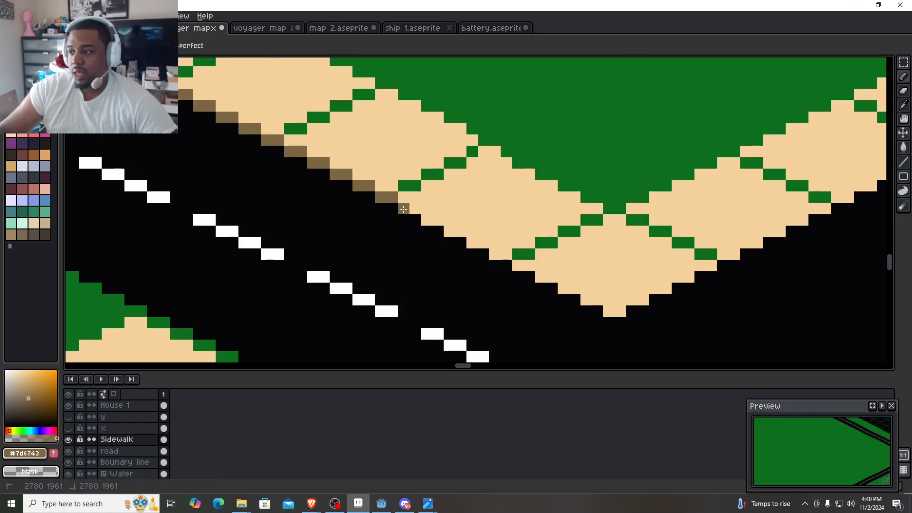
shift+click(597, 312)
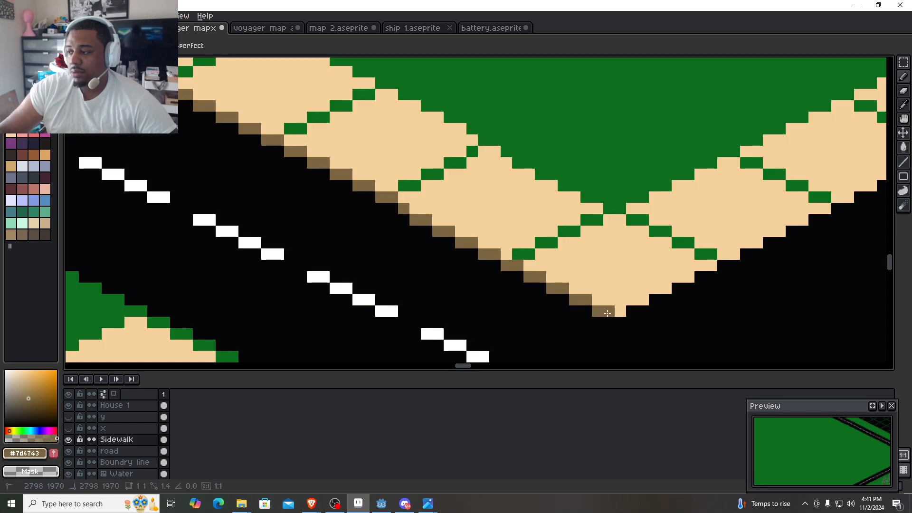
click(623, 309)
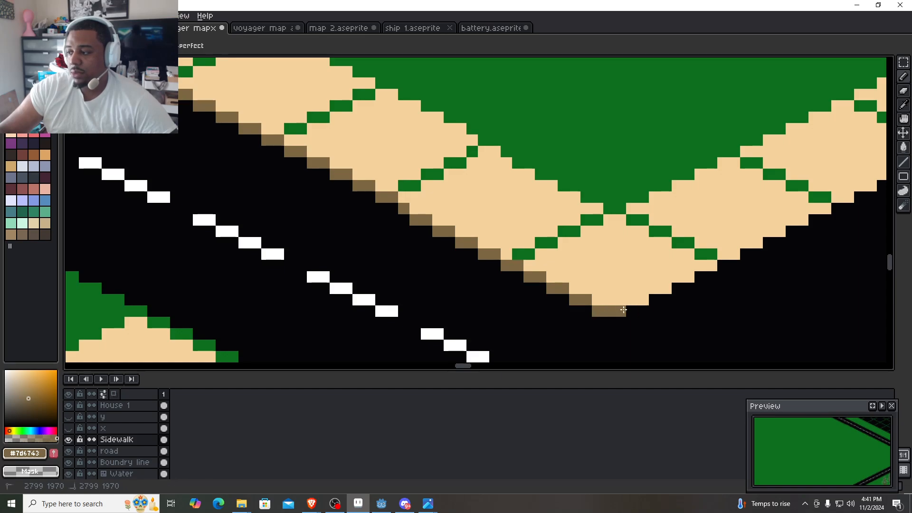
- Shade the curb brown along the sidewalk's road edge from the corner at 2799, 1970 up to the inner corner at 2839, 1951
drag(720, 271, 481, 302)
drag(724, 195, 679, 191)
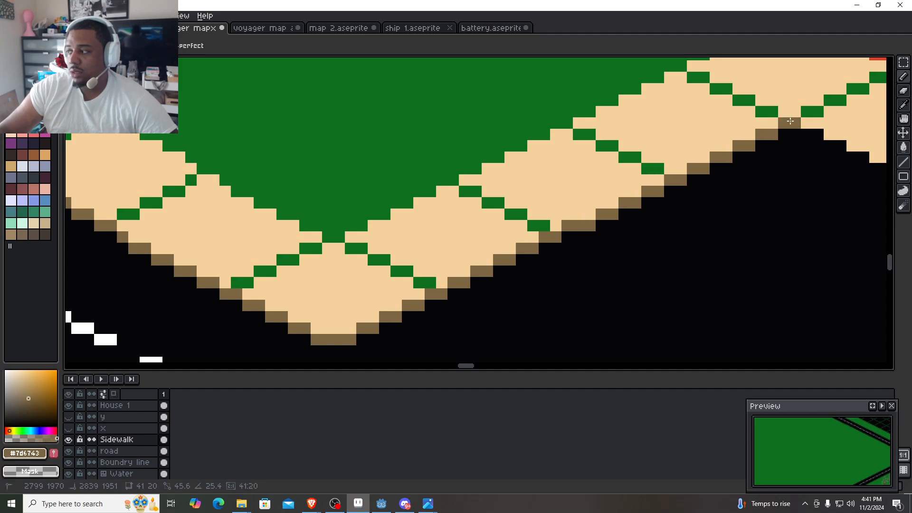
click(795, 123)
- Shade the curb brown along the sidewalk in front of the blue-roofed house from 2839, 1951 down to 2897, 1980
mouse_move(812, 142)
mouse_down()
mouse_move(342, 58)
mouse_move(214, 82)
mouse_move(227, 85)
mouse_up()
scroll(227, 85, down, 2)
drag(454, 197, 436, 181)
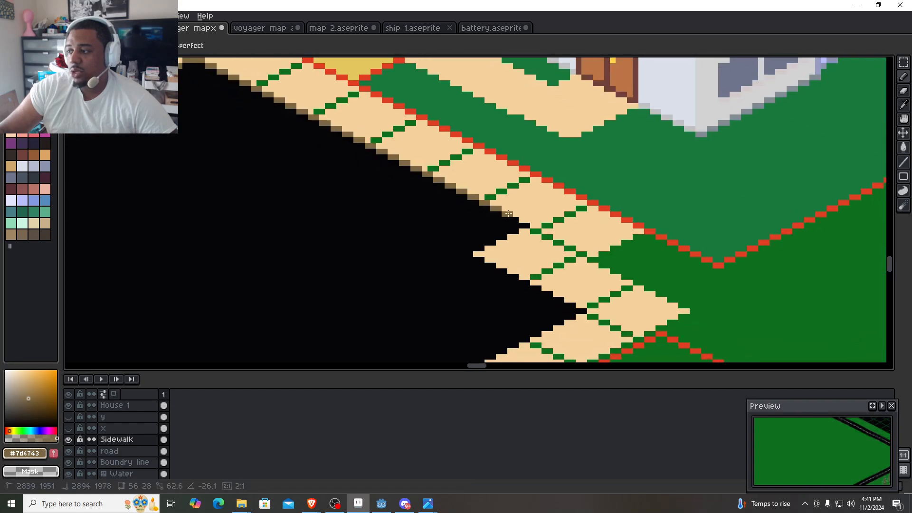
shift+click(526, 226)
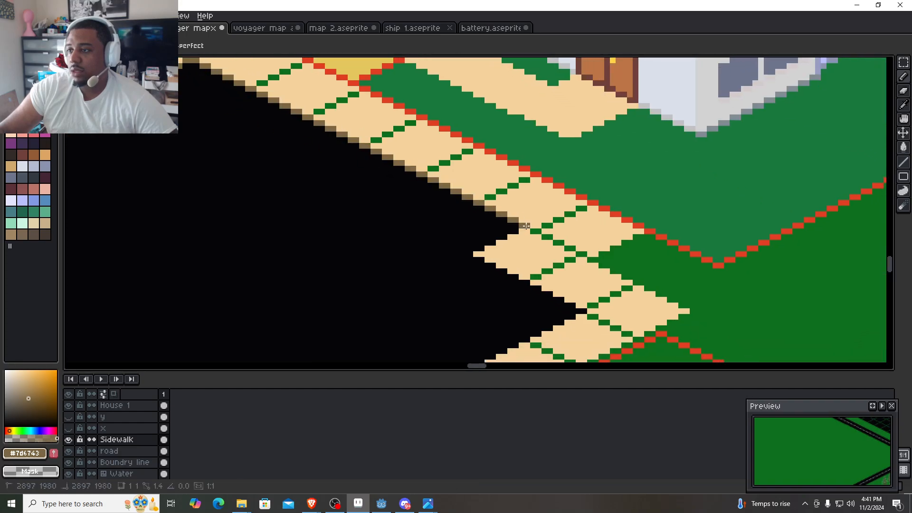
- Save the voyager mapx2 file with the new curb shading
drag(314, 164, 359, 224)
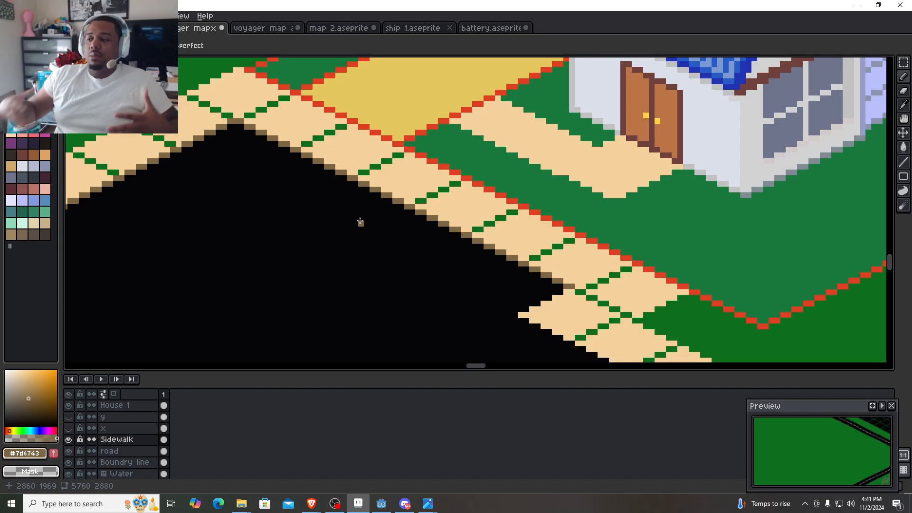
scroll(299, 236, down, 1)
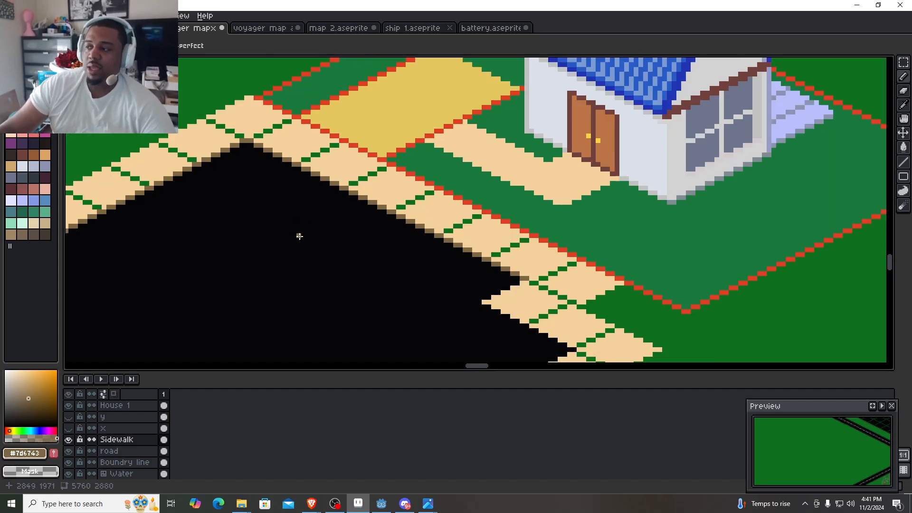
key(v)
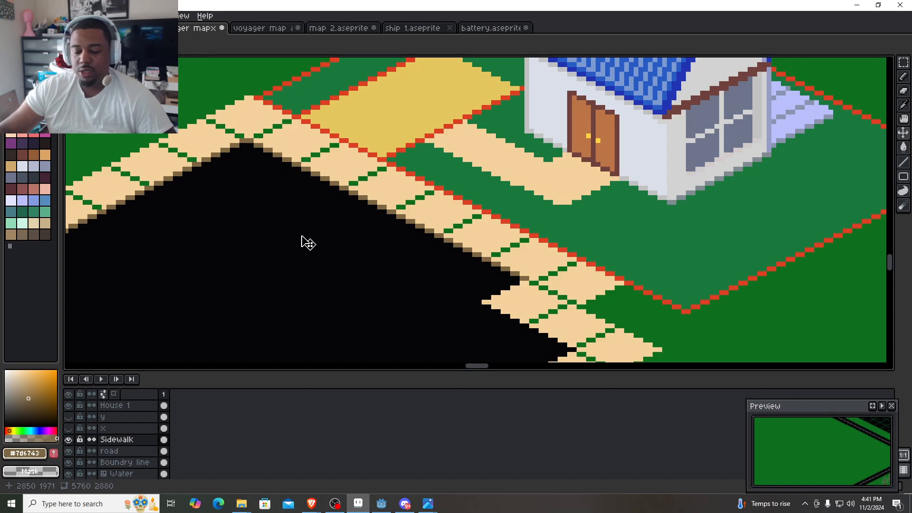
key(ctrl+s)
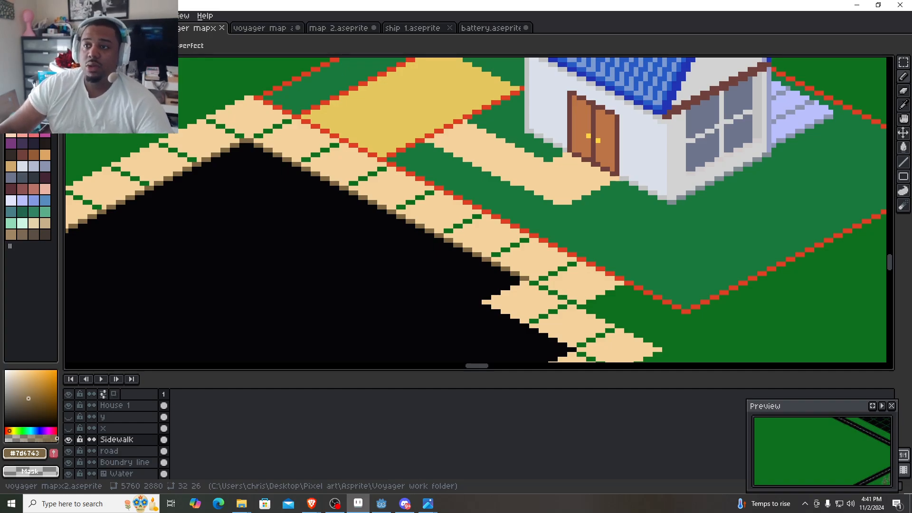
- Resize the sprite to 200% width and 200% height with nearest-neighbor interpolation
click(29, 16)
click(29, 15)
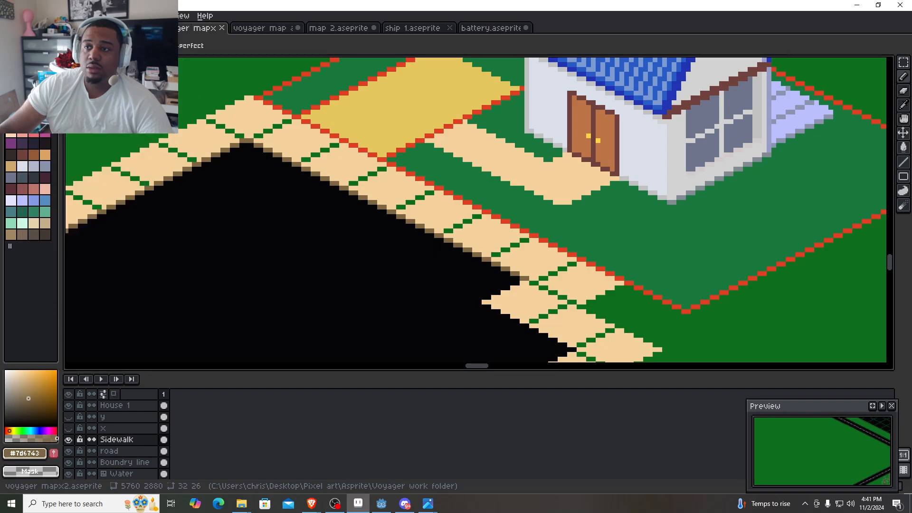
key(ctrl+alt+i)
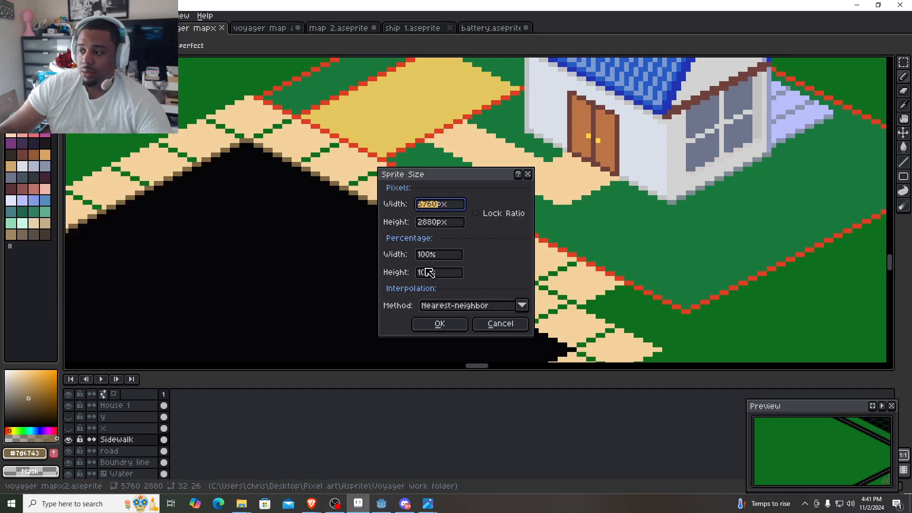
double_click(441, 256)
text(200)
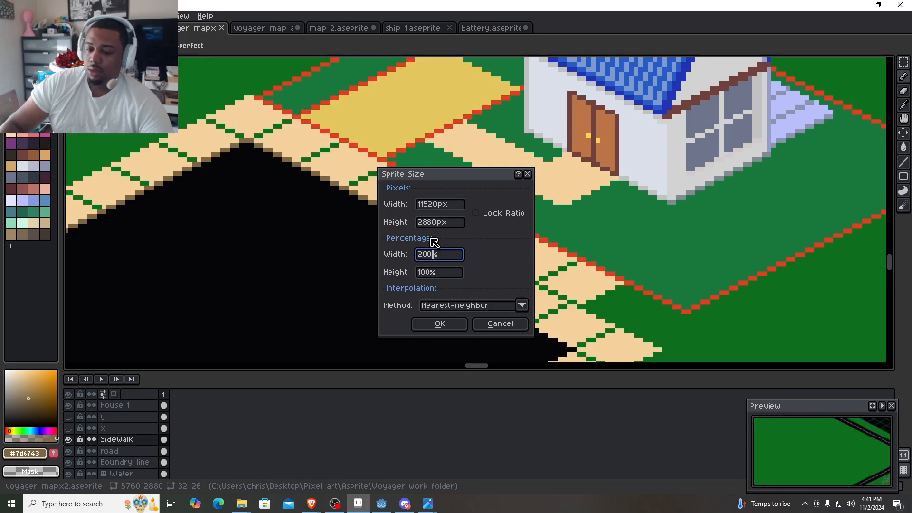
key(Tab)
text(200)
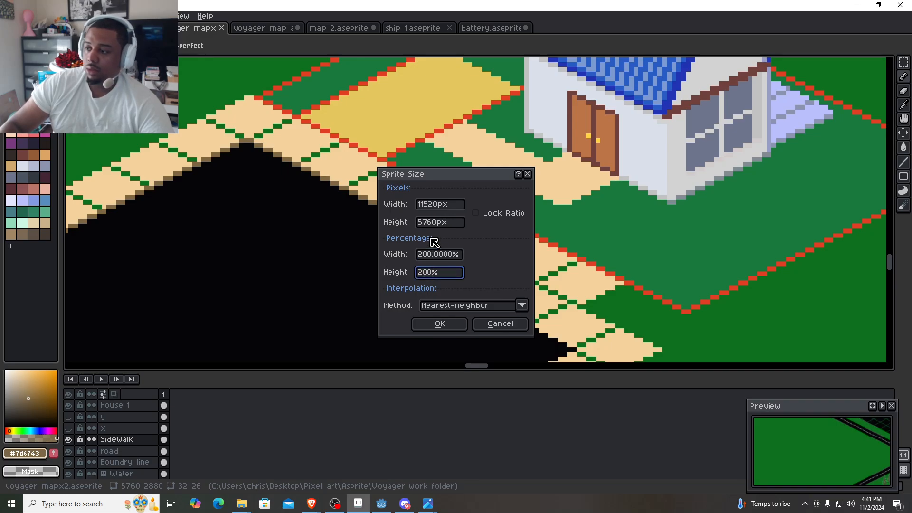
key(Return)
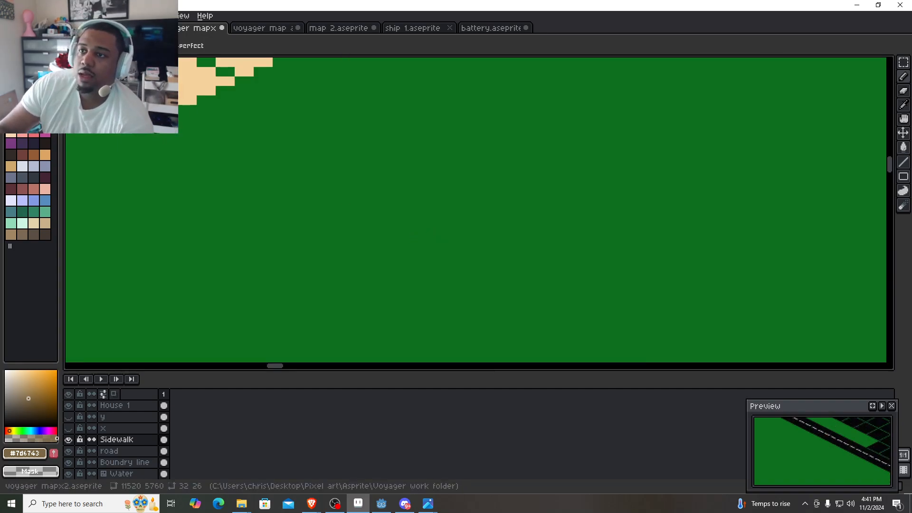
- Start exporting the map as an image and name the output file Game map in the Voyager work folder
mouse_move(42, 110)
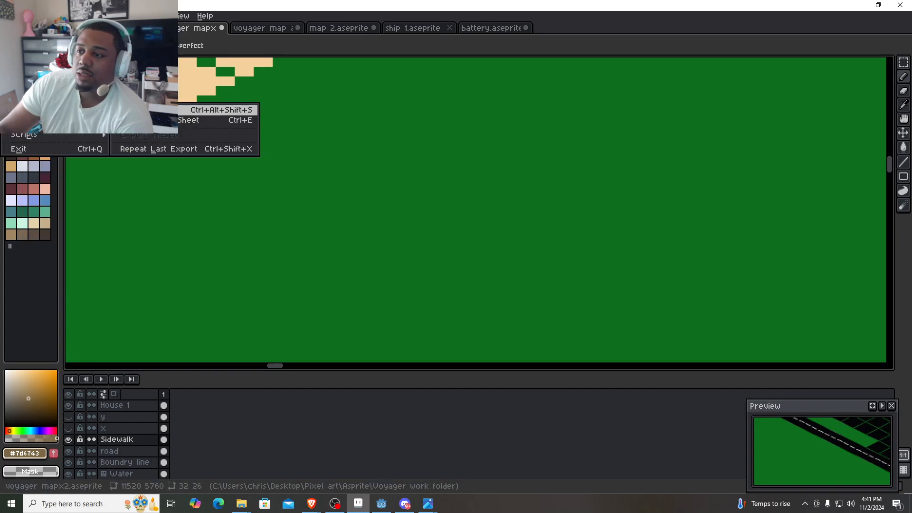
click(143, 110)
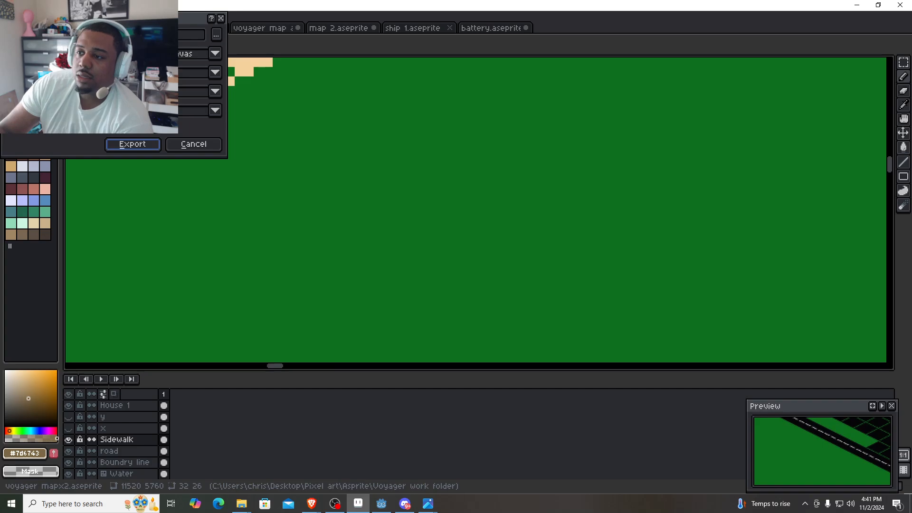
click(217, 40)
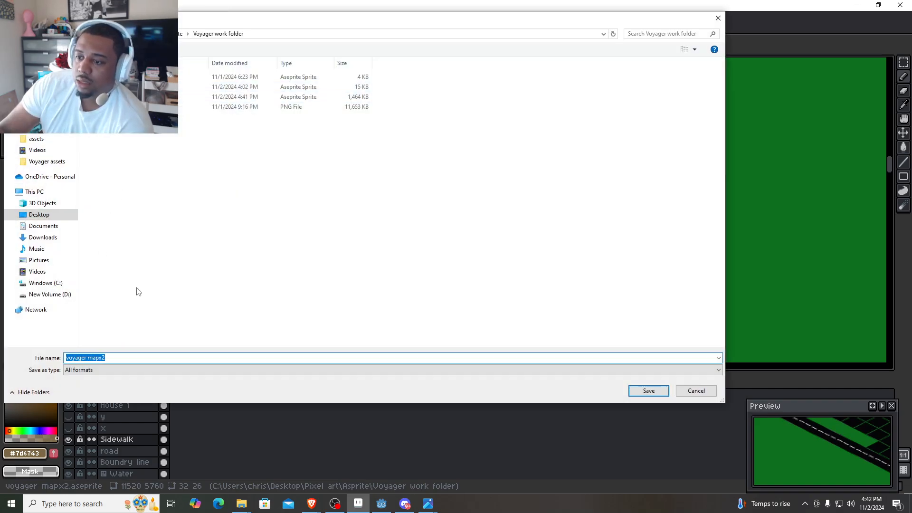
text(Game)
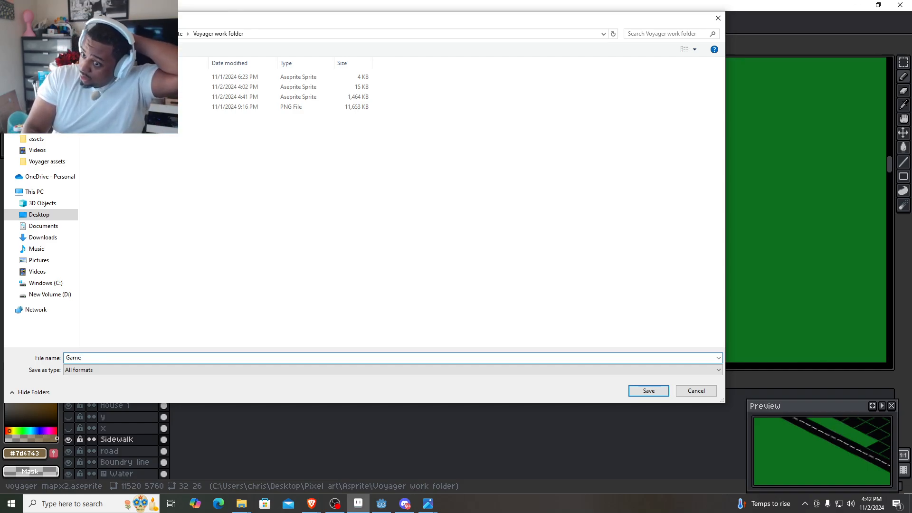
text( map)
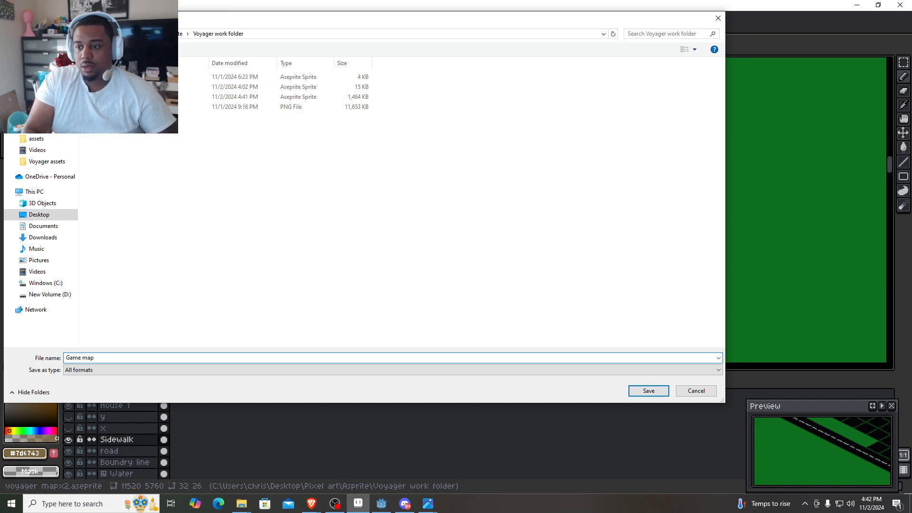
key(Return)
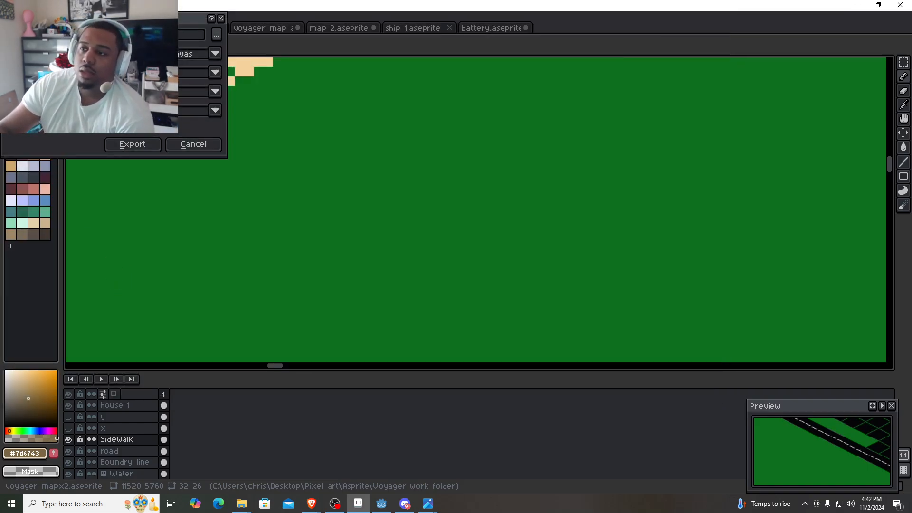
- Set the export resize to 1000% and export the map as PNG, accepting the loss of layers
click(137, 54)
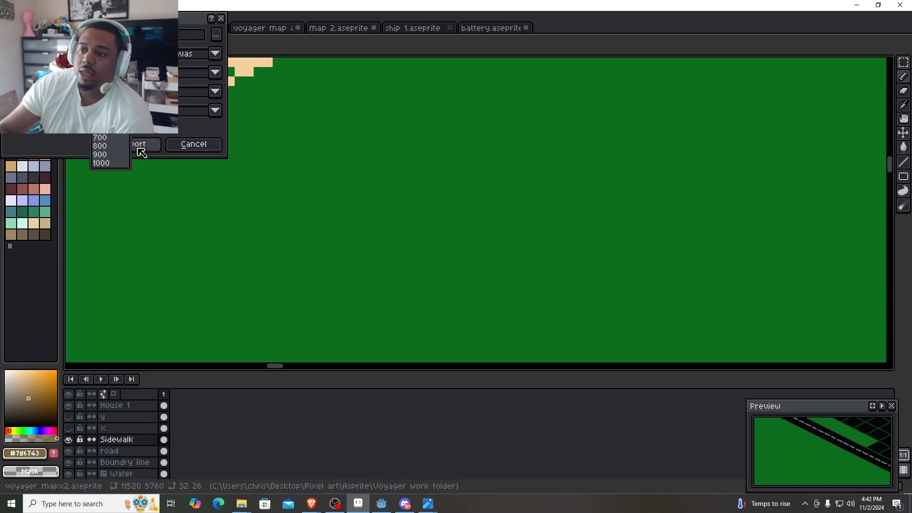
click(114, 162)
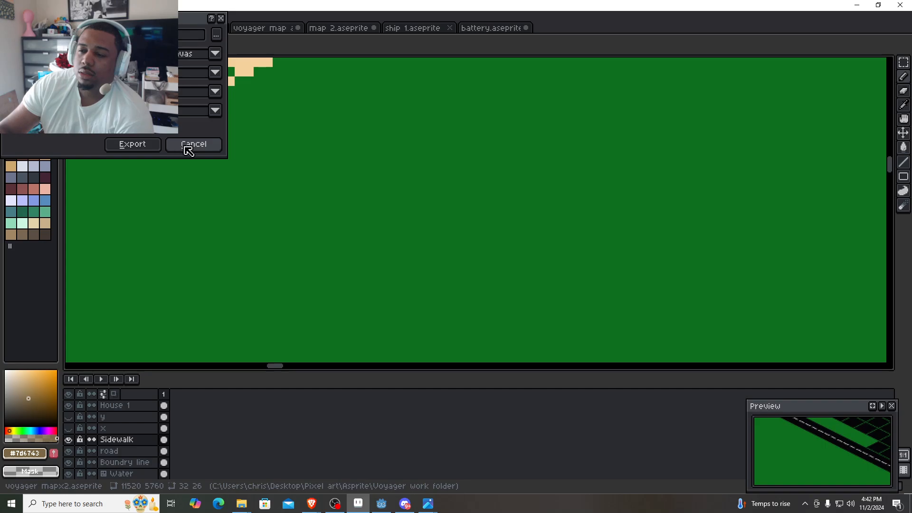
click(157, 146)
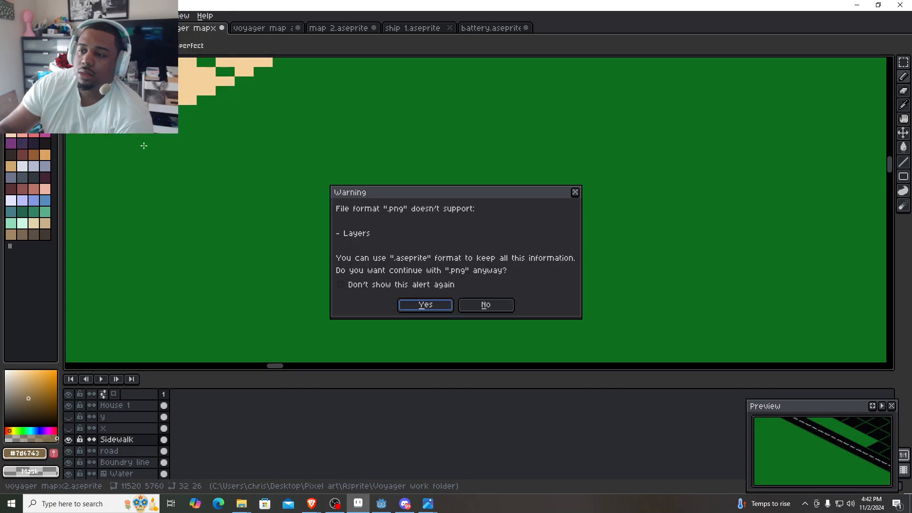
click(421, 307)
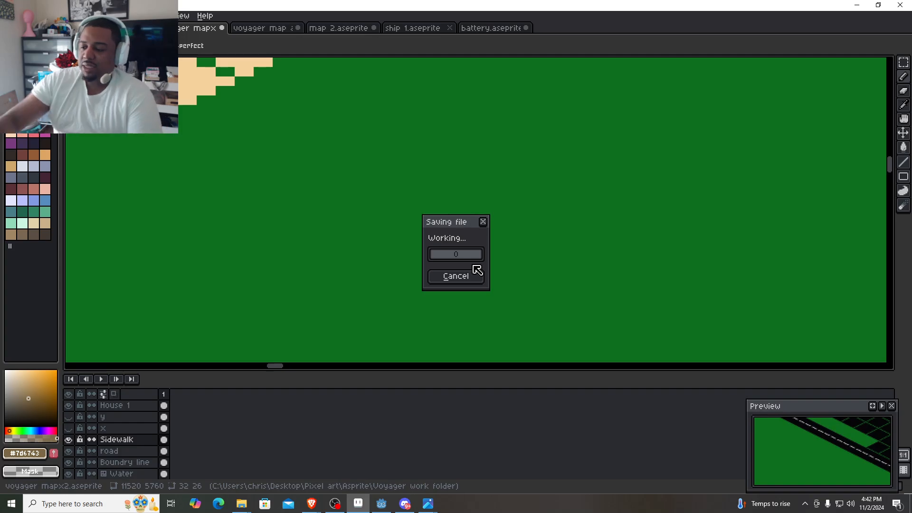
- Switch to Godot and view the whole space background sprite in the 2D scene
click(379, 503)
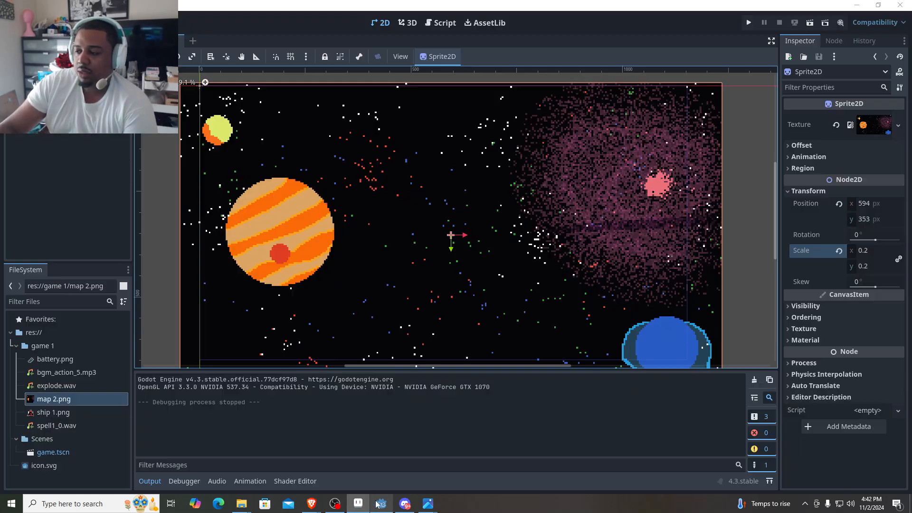
scroll(478, 272, down, 1)
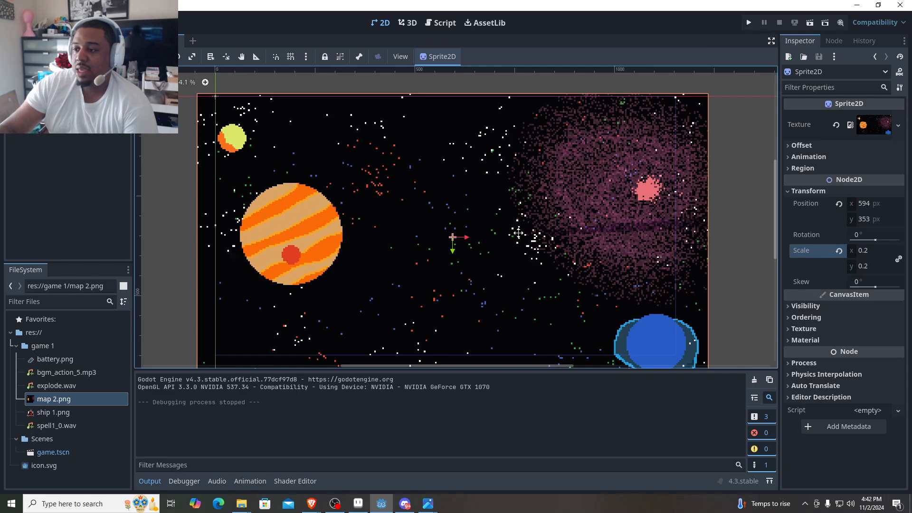
scroll(519, 233, down, 2)
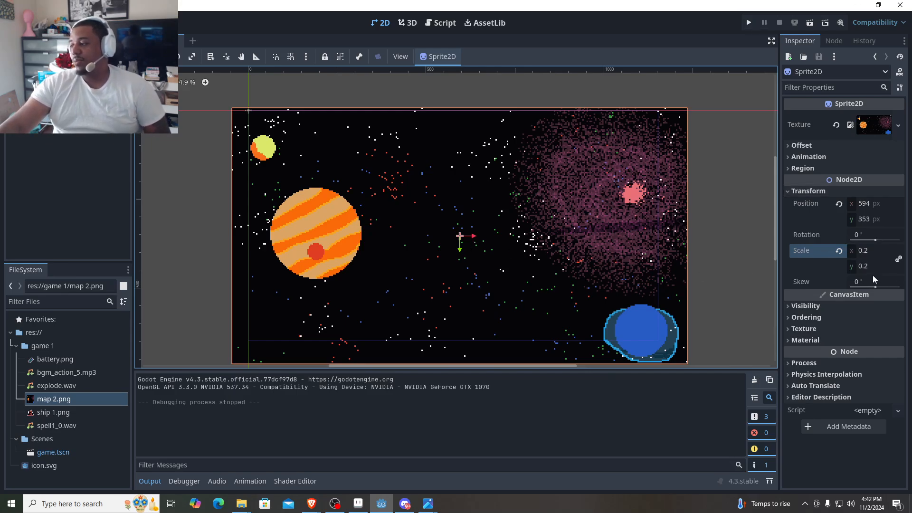
scroll(475, 252, down, 2)
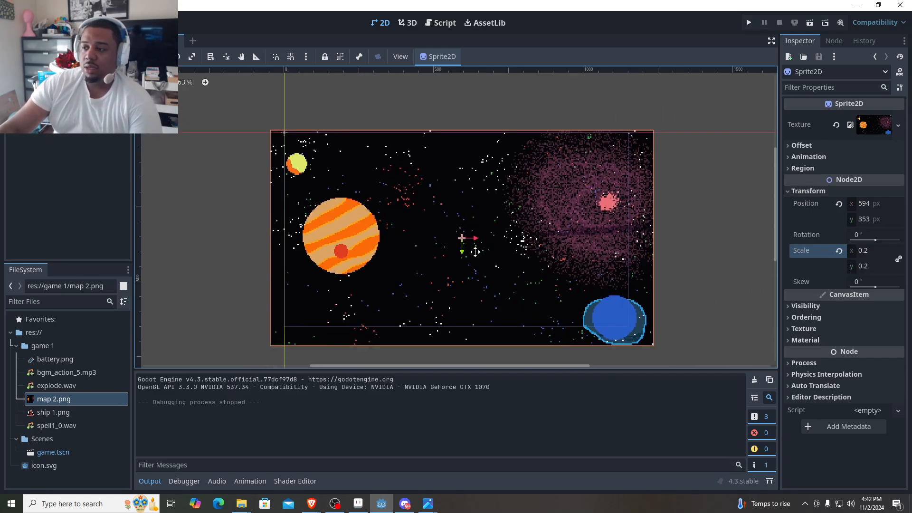
scroll(475, 251, up, 1)
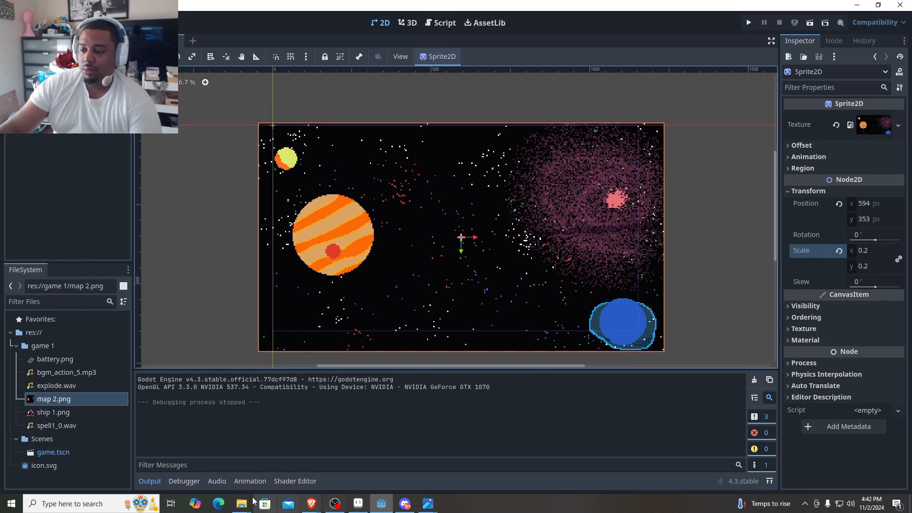
- Switch to Aseprite to check the map export's progress and return to Godot
click(364, 505)
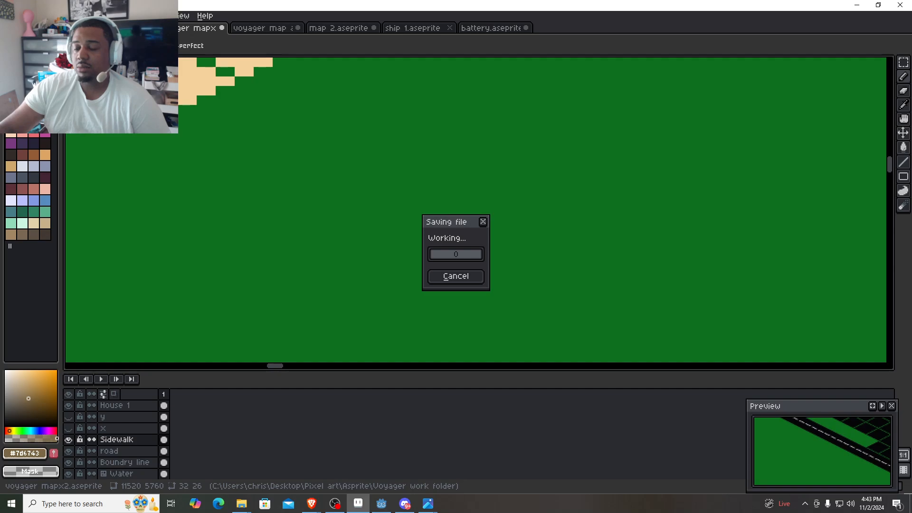
mouse_move(361, 506)
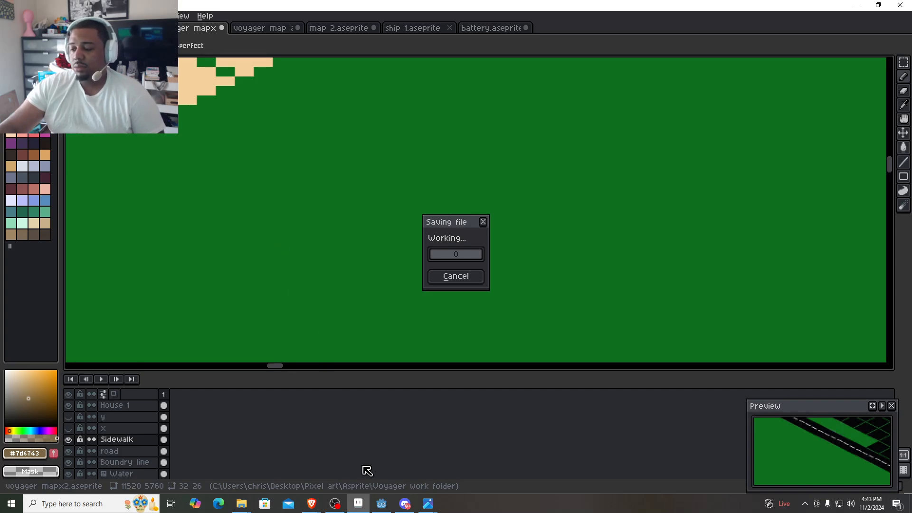
click(383, 508)
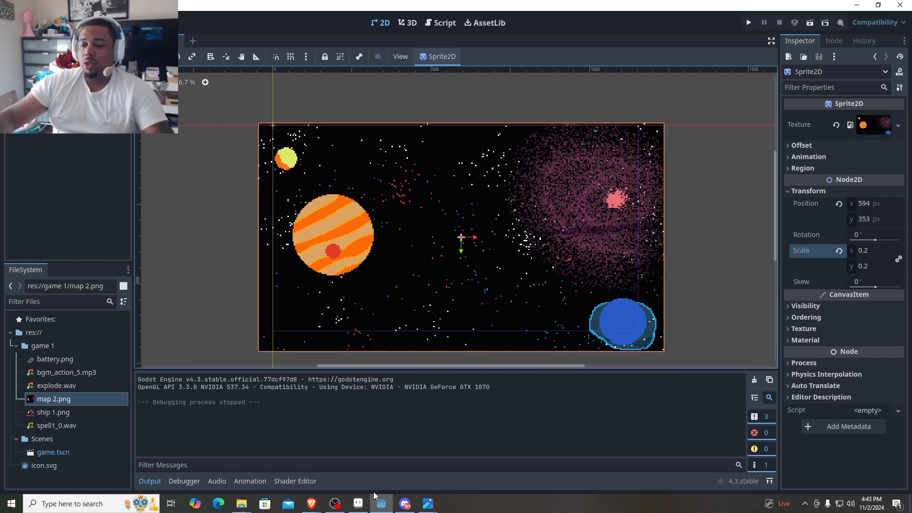
- Paste the voyager mapx2 PNG into the gem-catcher project's game 1 folder and try to open it in Godot
mouse_move(247, 509)
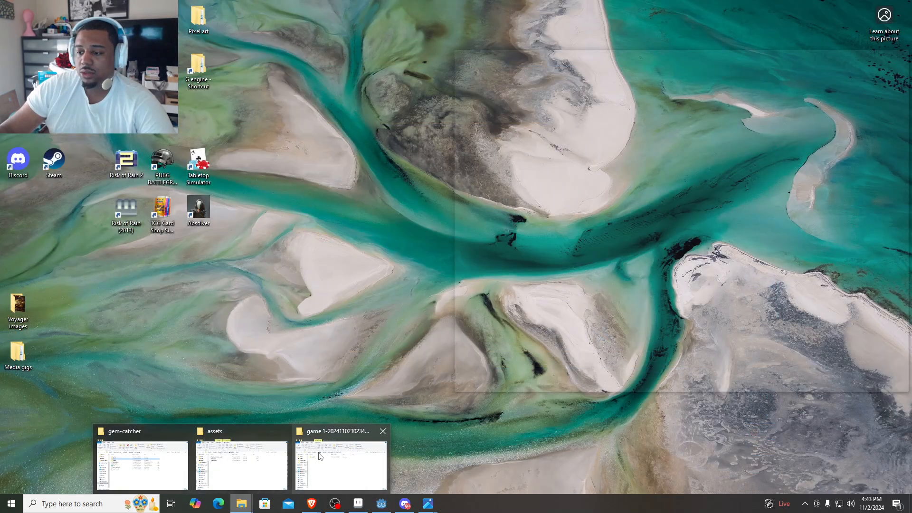
mouse_move(190, 456)
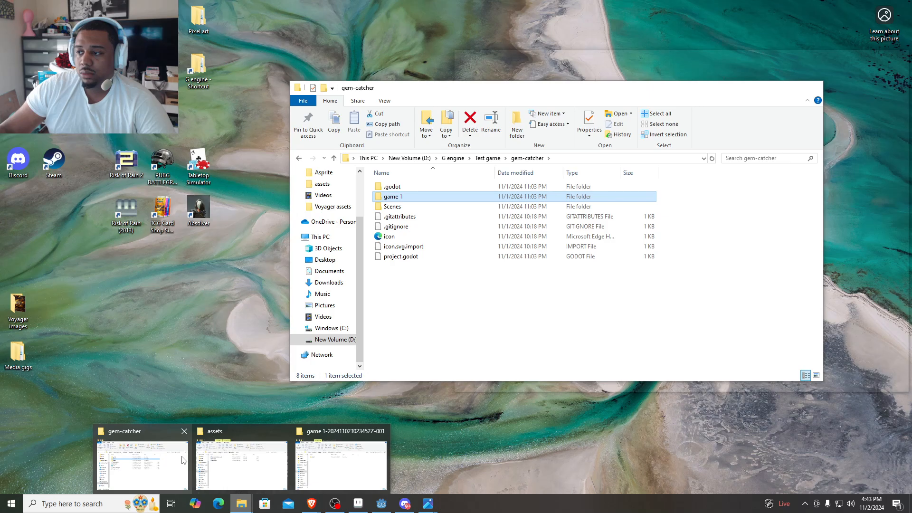
click(183, 460)
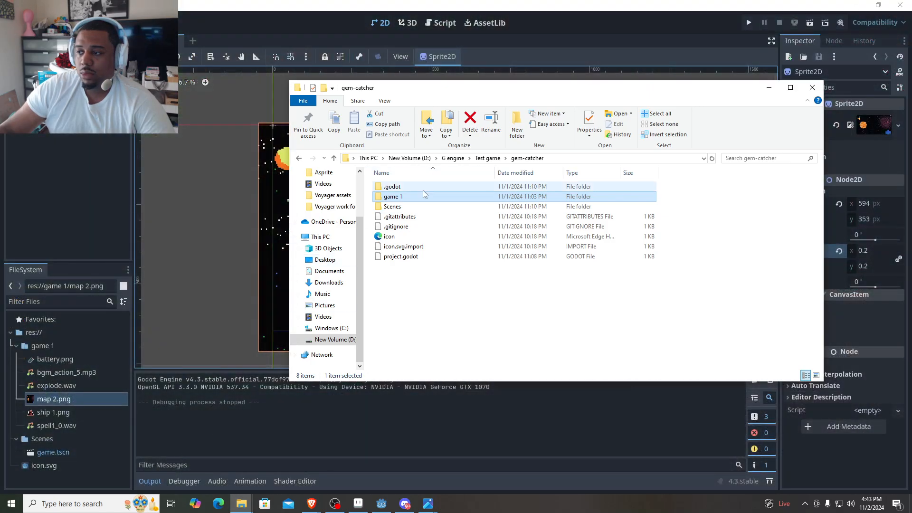
double_click(420, 198)
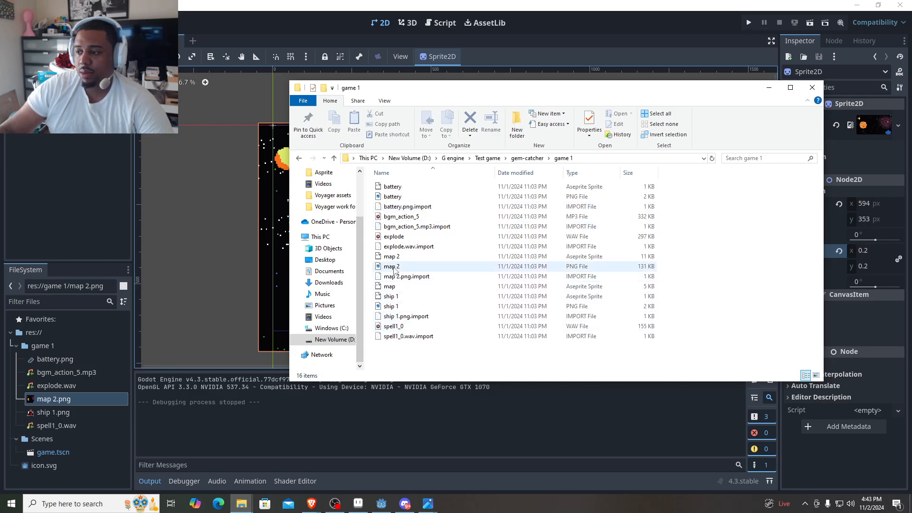
click(241, 503)
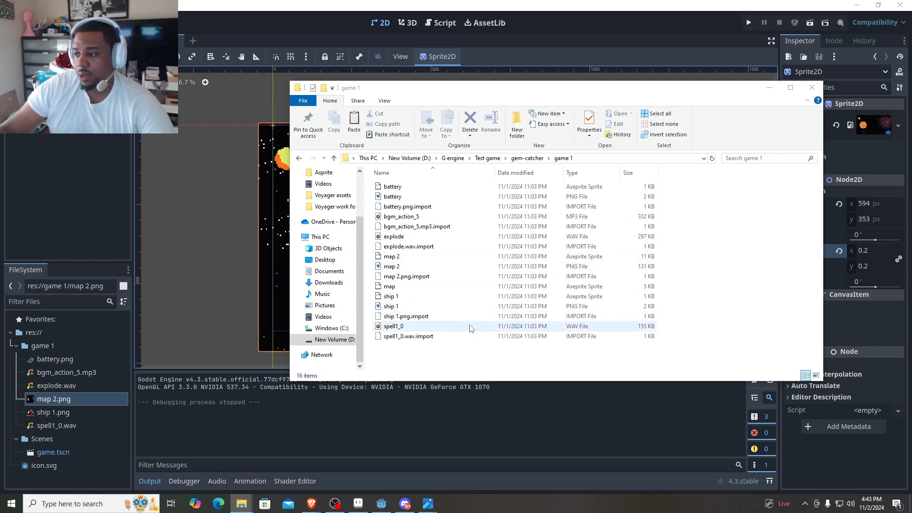
right_click(439, 358)
click(484, 422)
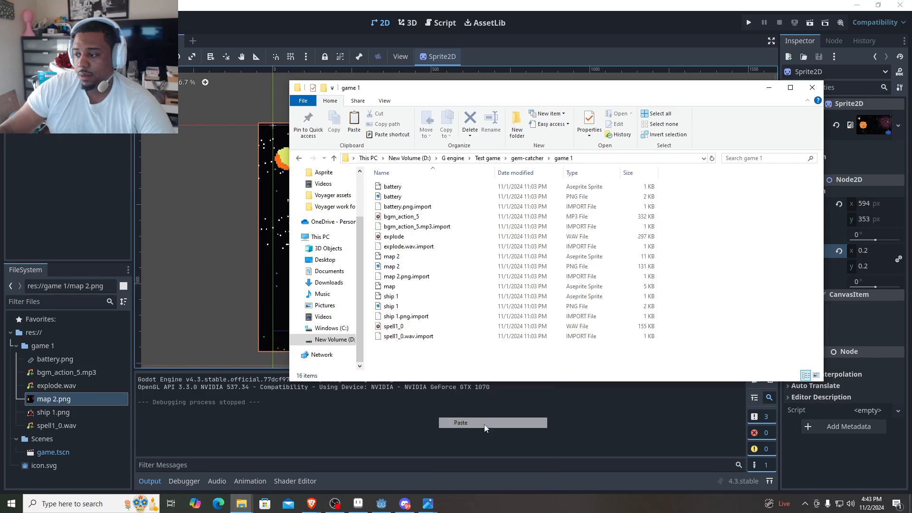
click(812, 88)
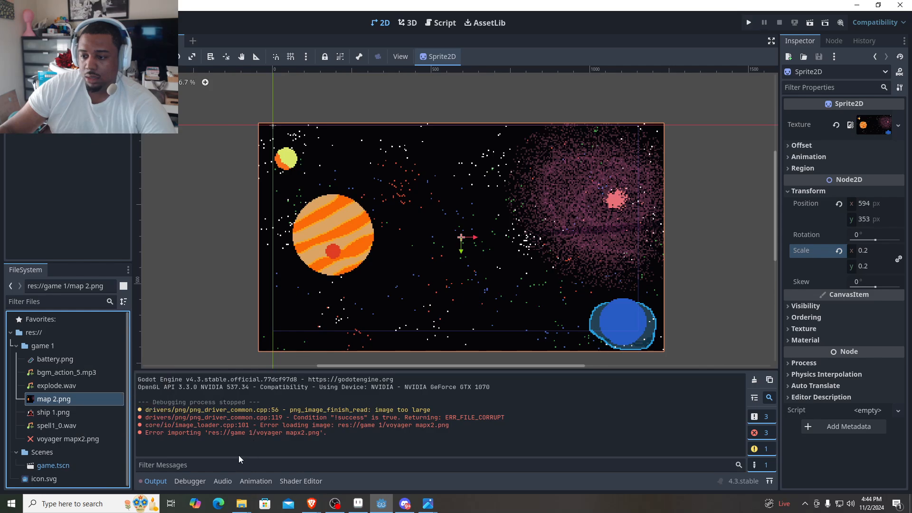
click(81, 440)
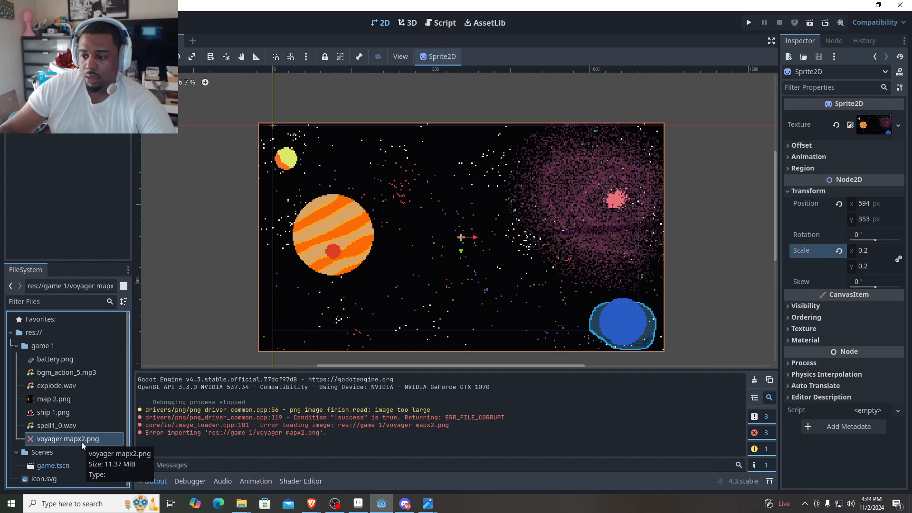
double_click(81, 441)
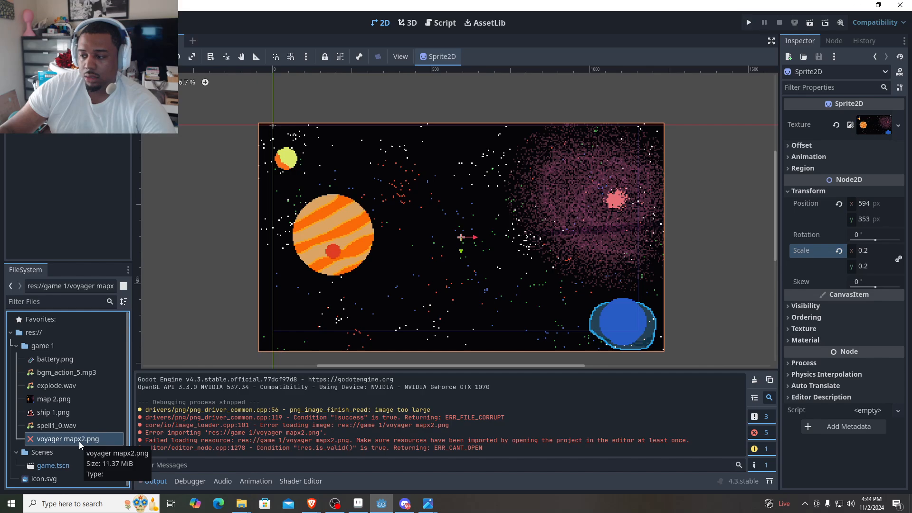
- Create a new scene with a Node2D root and a Sprite2D child, and try to open voyager mapx2.png
click(17, 23)
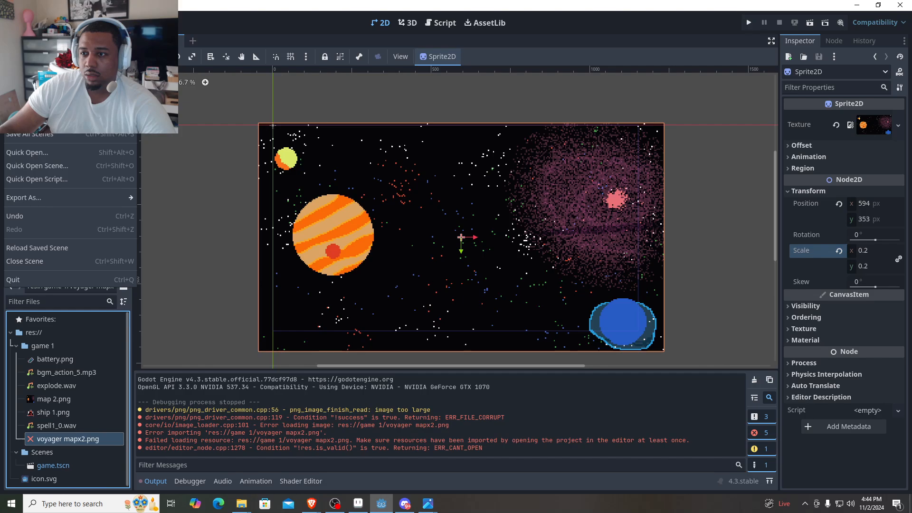
click(22, 36)
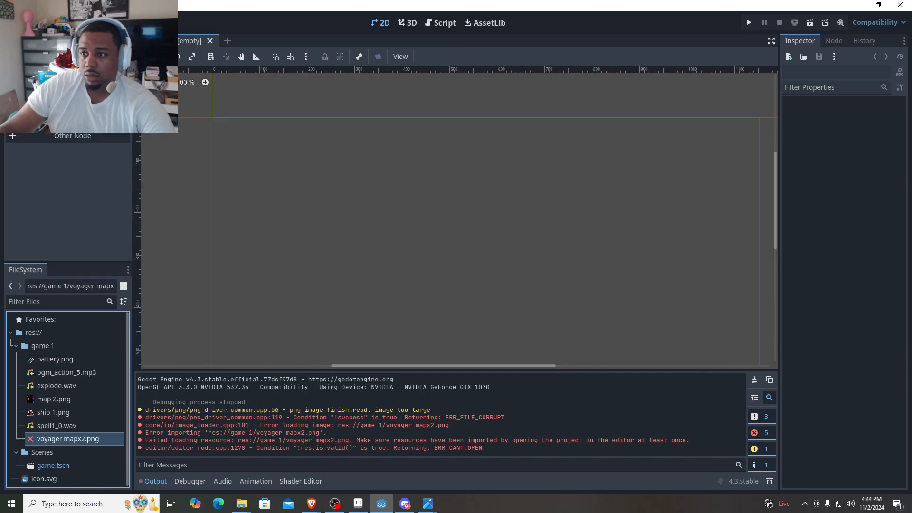
click(68, 87)
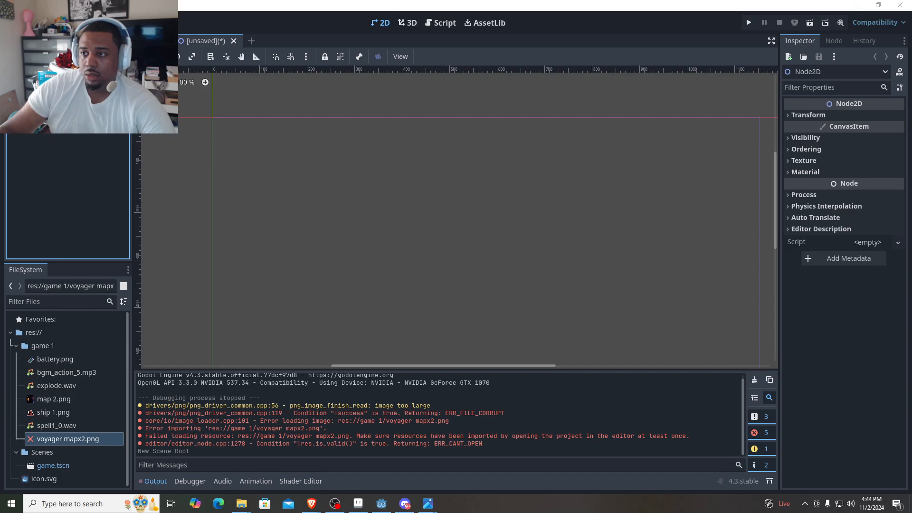
key(ctrl+a)
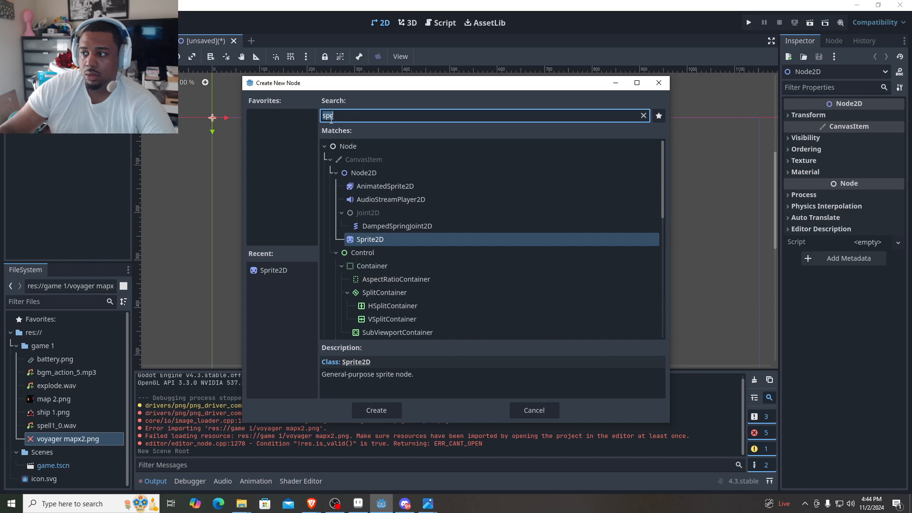
double_click(372, 242)
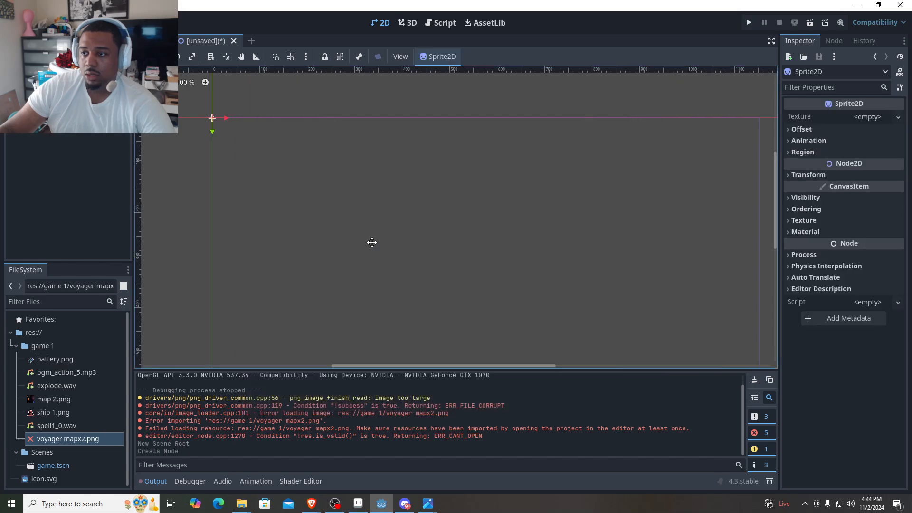
click(82, 439)
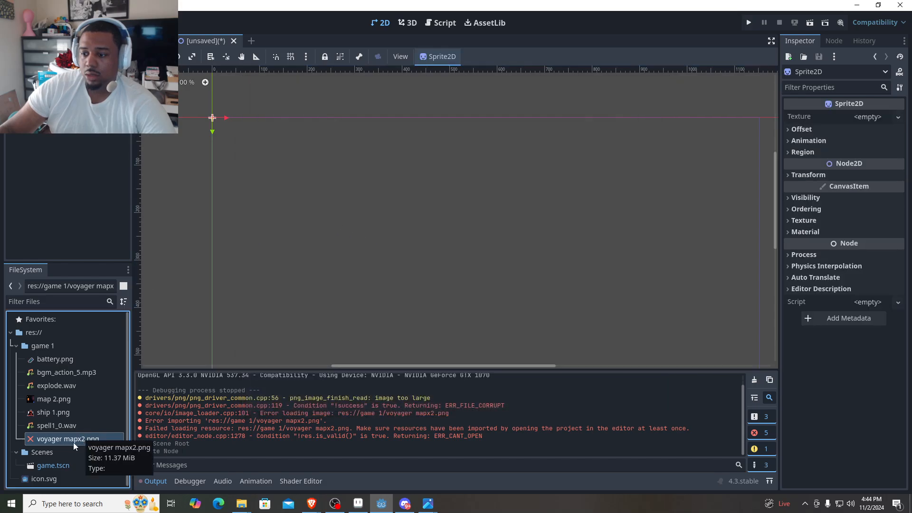
double_click(51, 439)
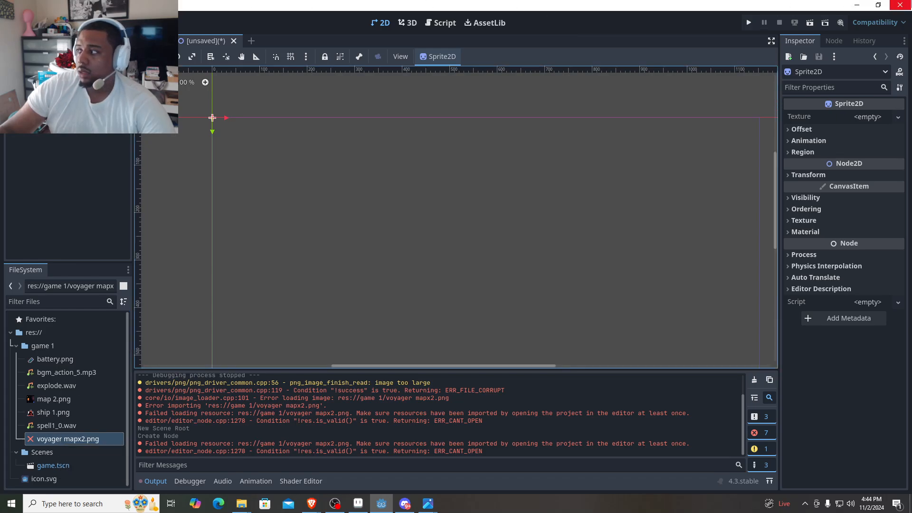
click(900, 5)
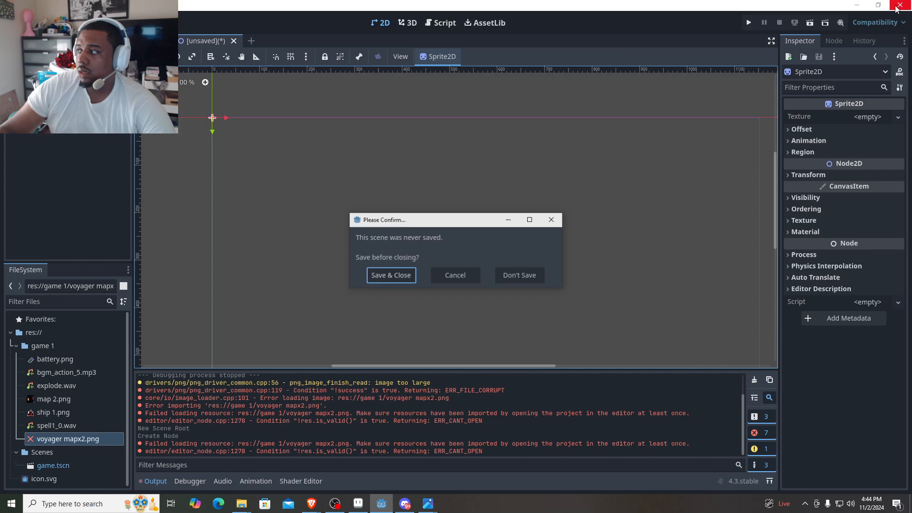
click(400, 272)
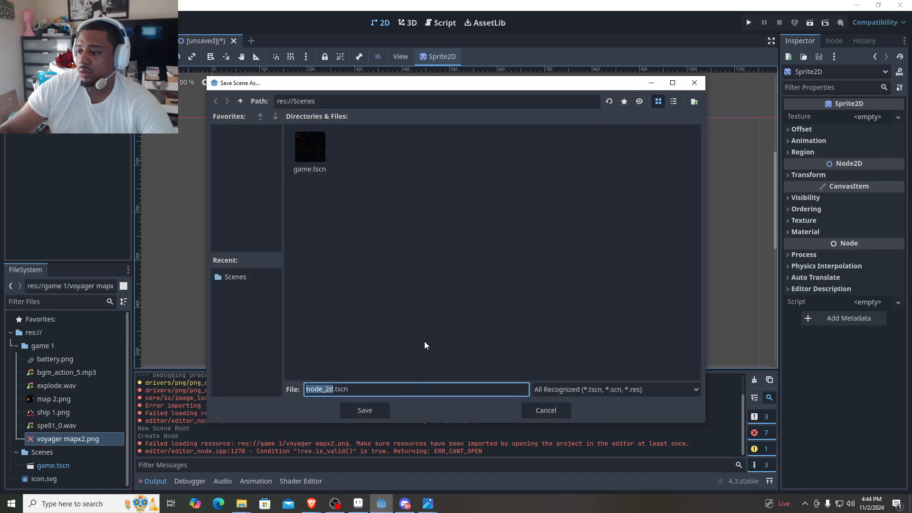
click(693, 83)
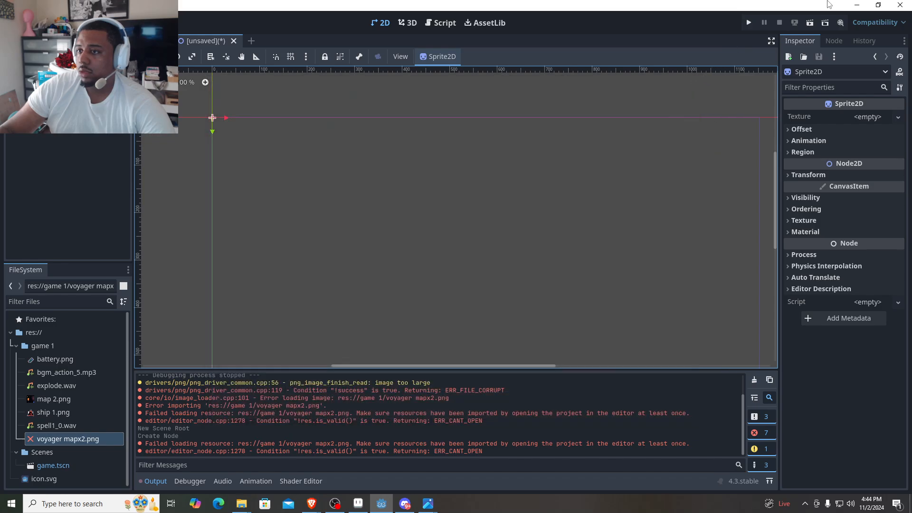
- Close the editor without saving the new scene and reopen the gem catcher project in Godot
click(900, 5)
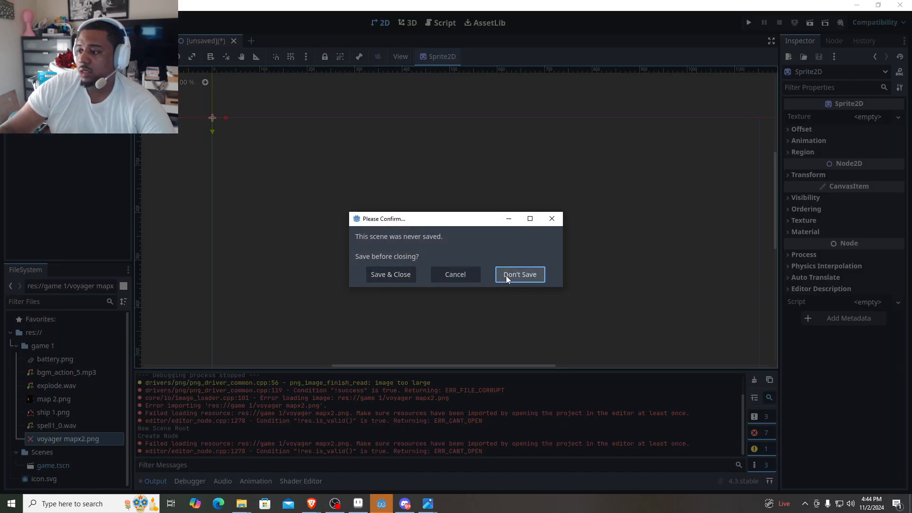
click(505, 275)
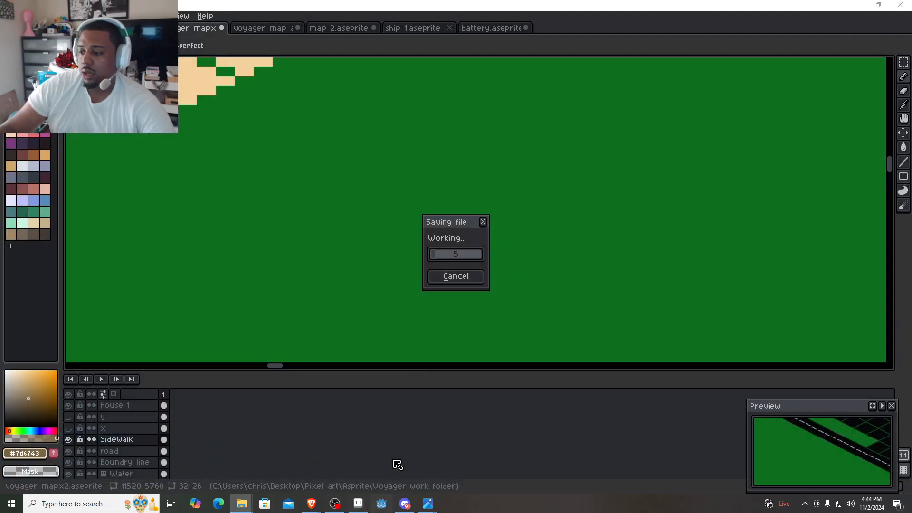
click(379, 507)
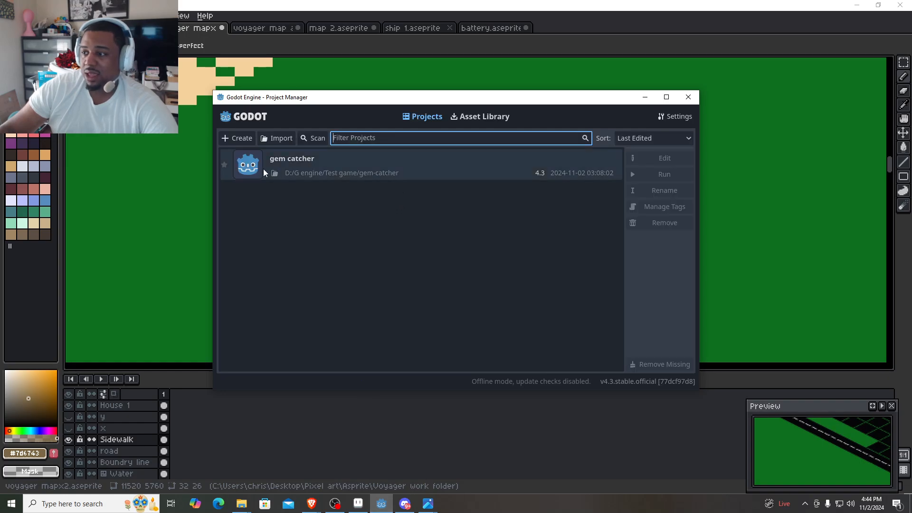
double_click(327, 169)
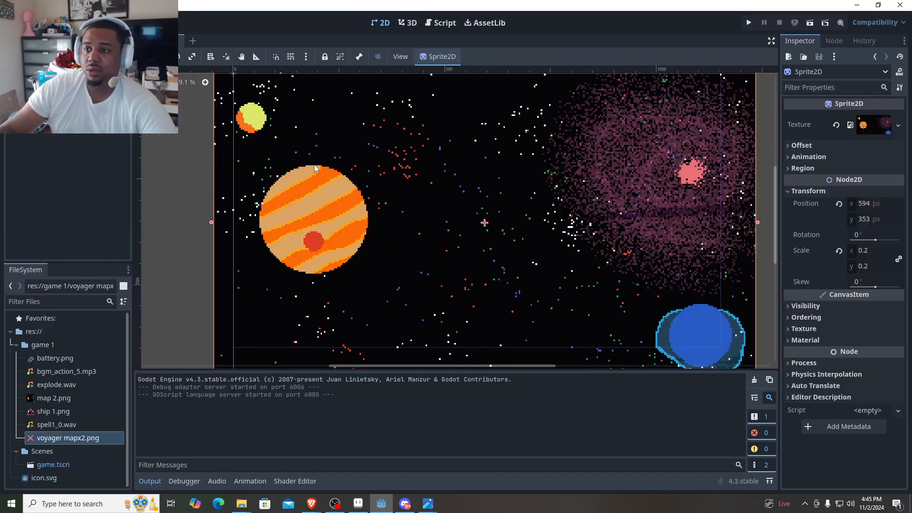
- Try to open voyager mapx2.png, and show the import settings for it
click(51, 443)
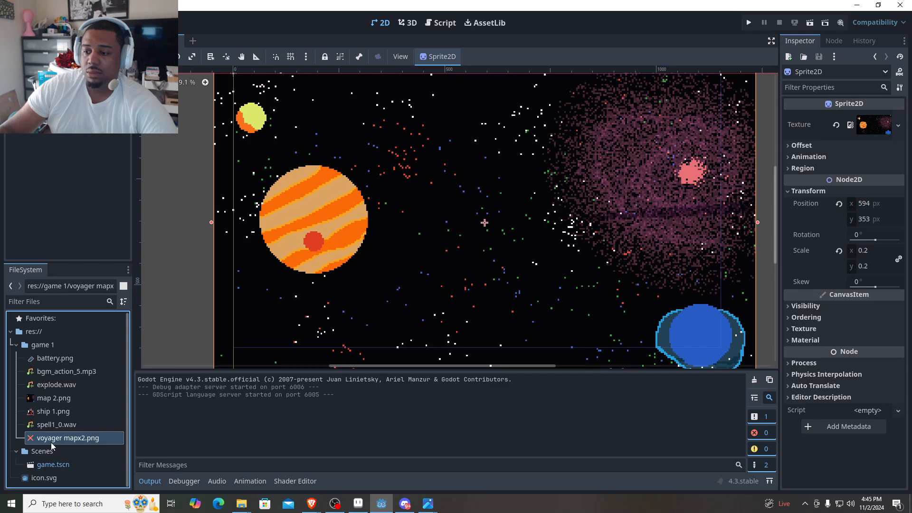
double_click(67, 440)
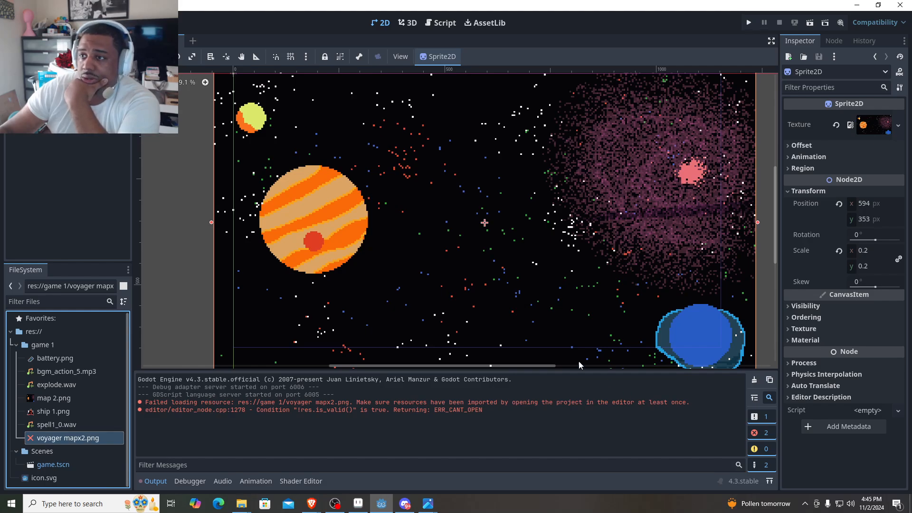
click(101, 23)
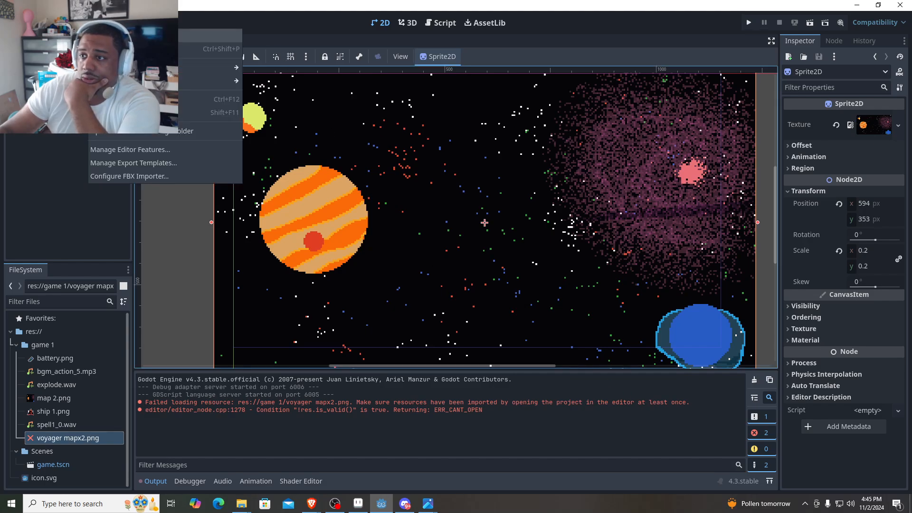
mouse_move(214, 67)
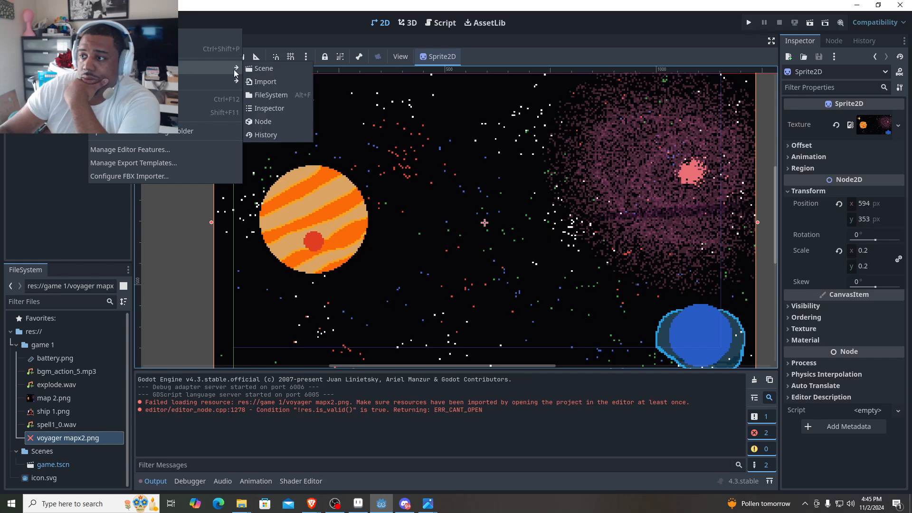
click(264, 82)
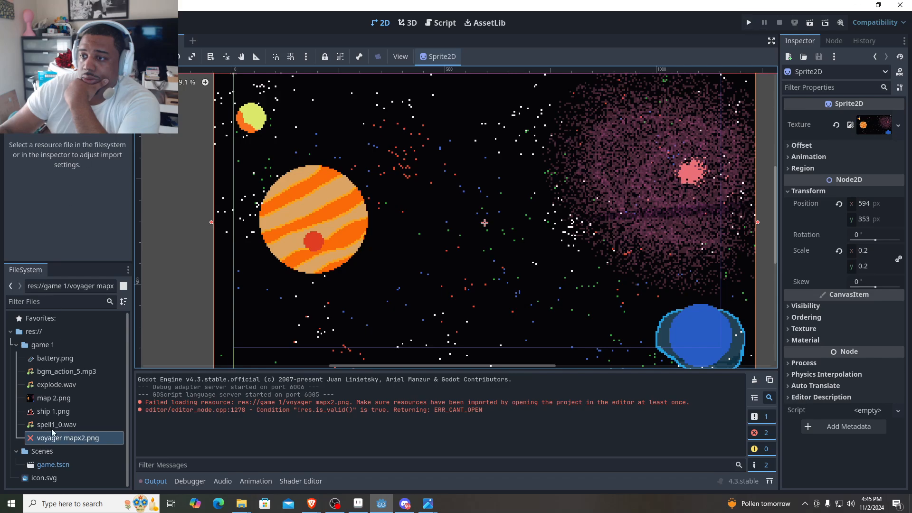
double_click(65, 439)
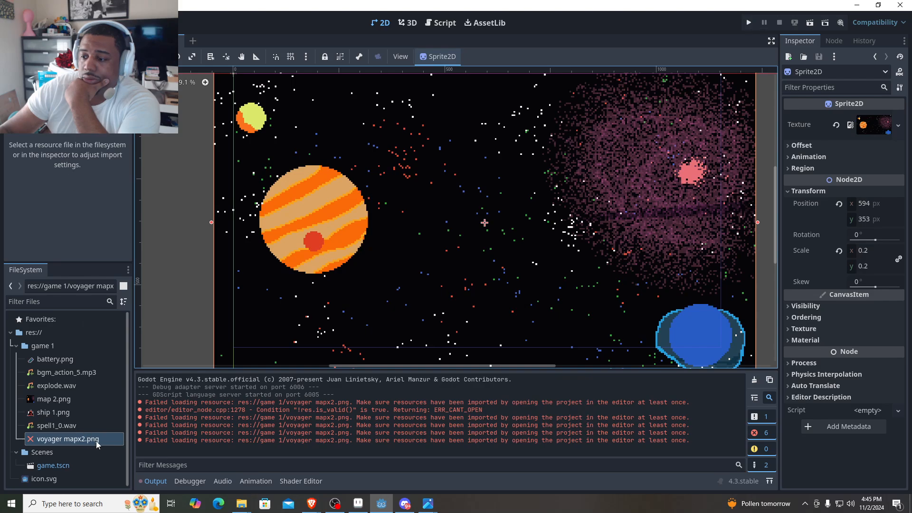
- Try to reimport voyager mapx2.png and check the compression mode options in its import settings
mouse_move(241, 504)
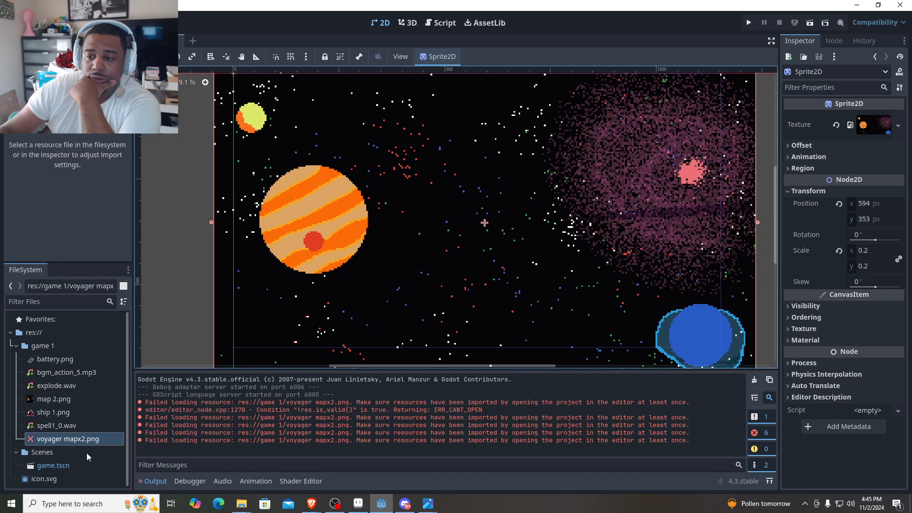
right_click(77, 439)
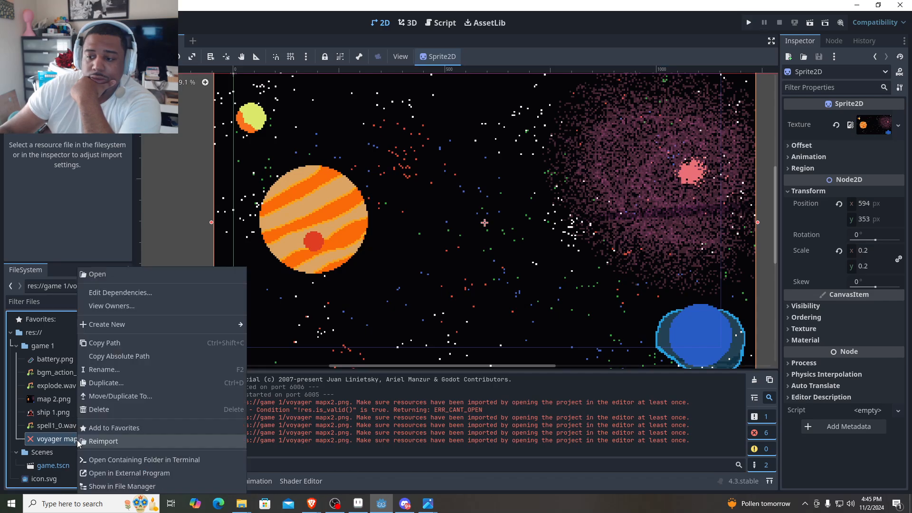
click(145, 440)
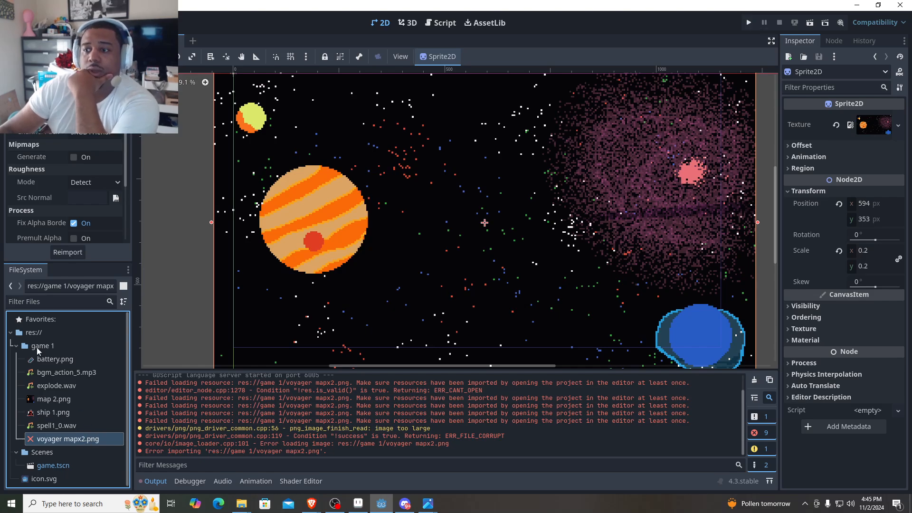
click(66, 255)
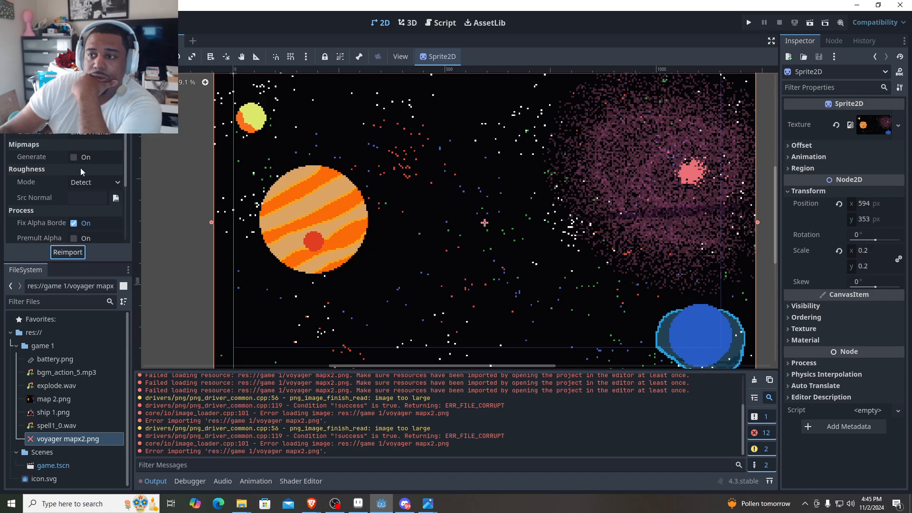
click(95, 117)
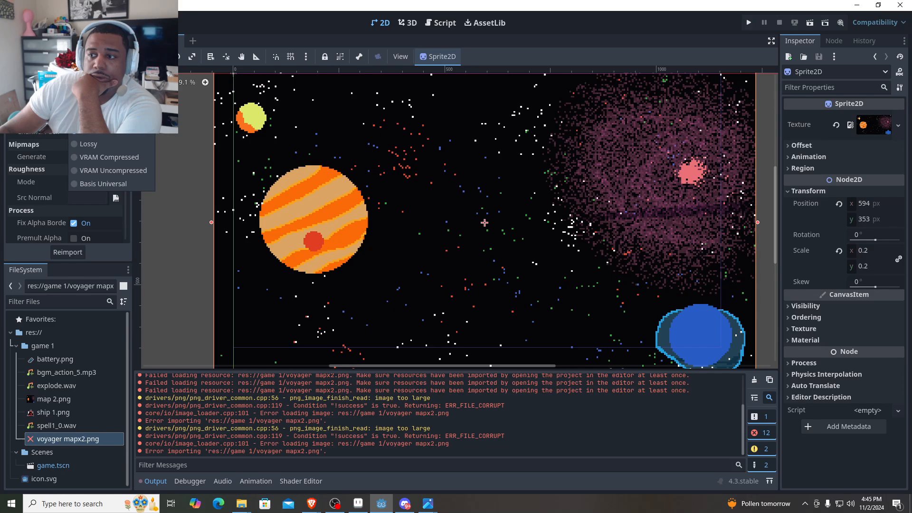
click(95, 125)
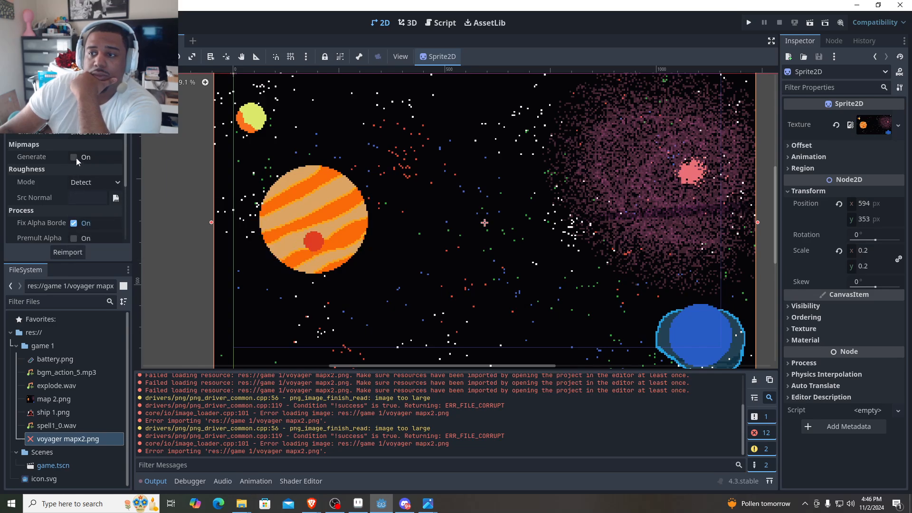
- Set the compression mode of voyager mapx2.png to VRAM Compressed, toggle its High Quality option, and try to reimport it
click(100, 135)
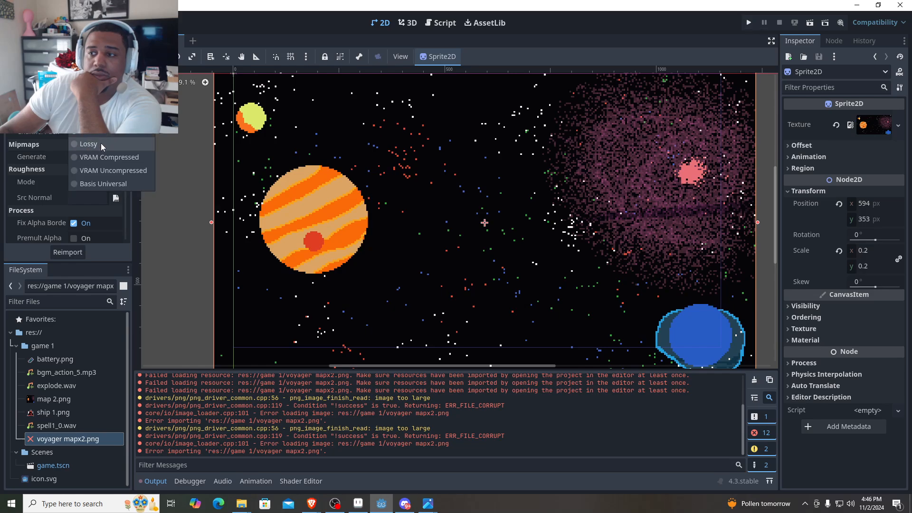
click(141, 161)
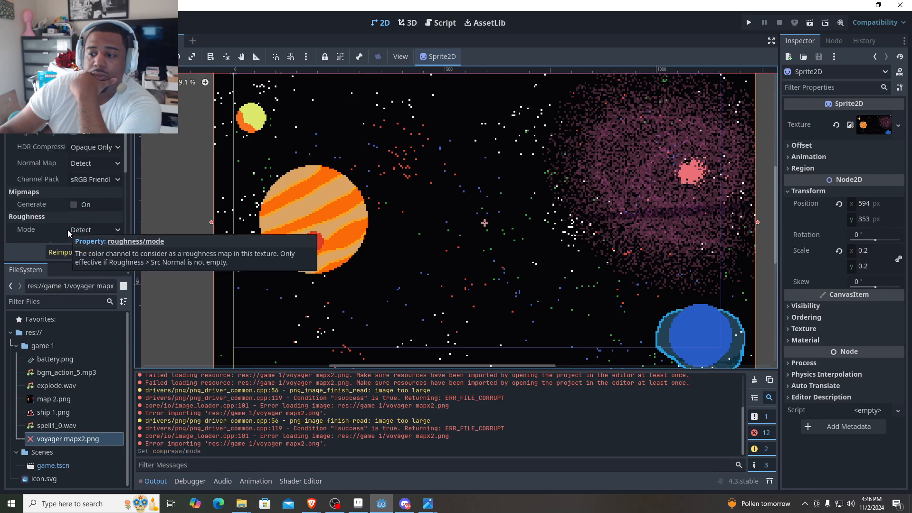
click(67, 252)
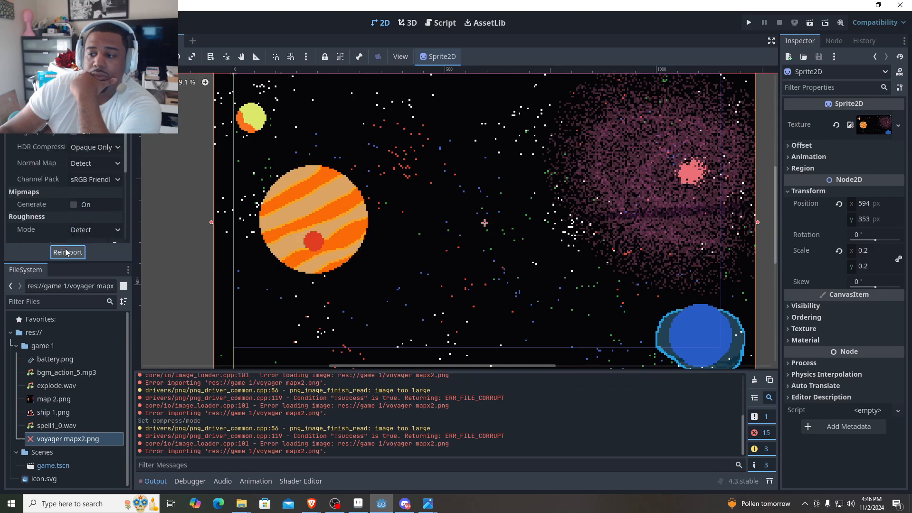
click(67, 252)
click(67, 252)
click(67, 252)
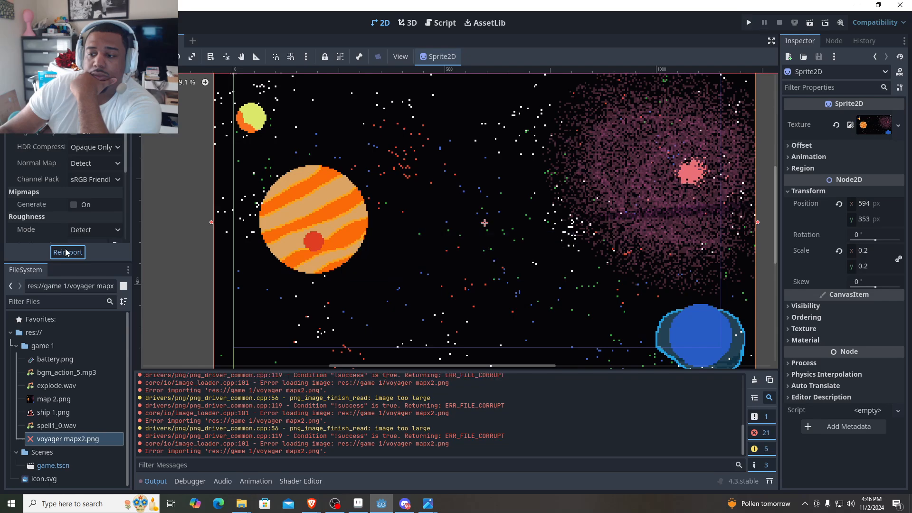
click(67, 252)
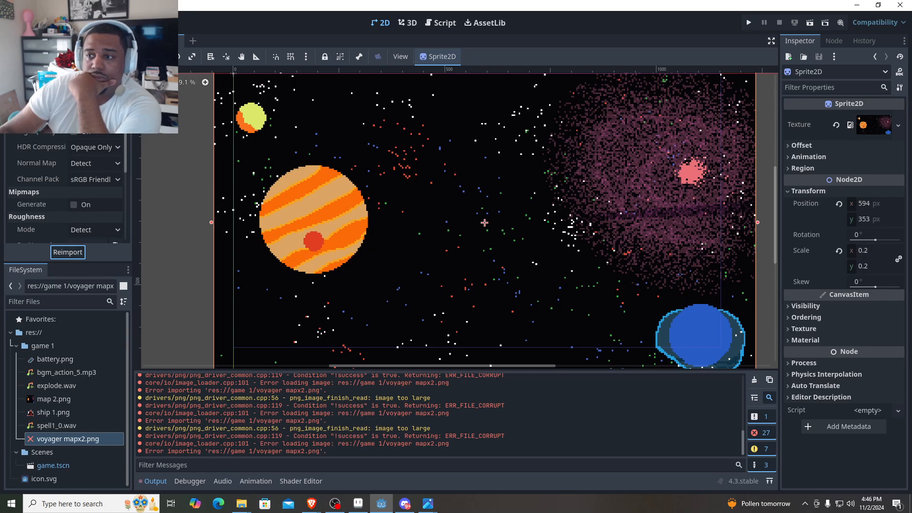
click(75, 135)
click(71, 252)
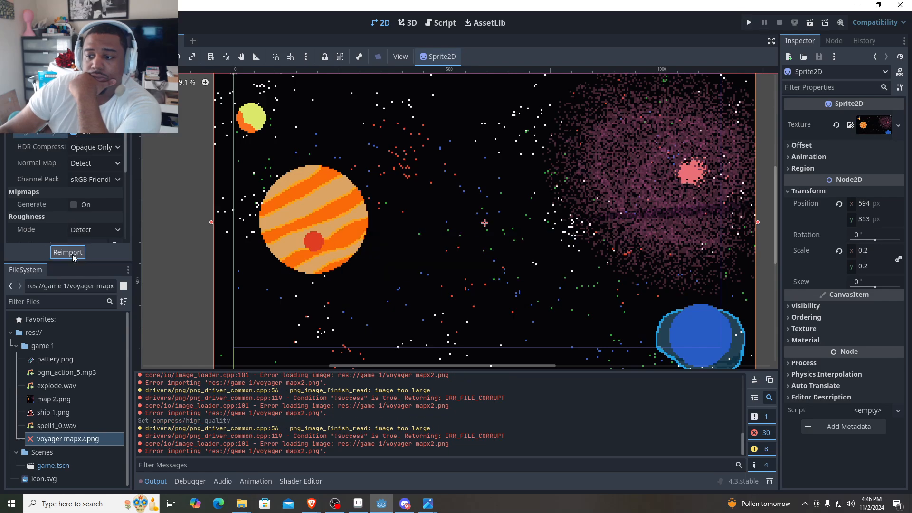
- Delete voyager mapx2.png from the project's game 1 folder
right_click(60, 438)
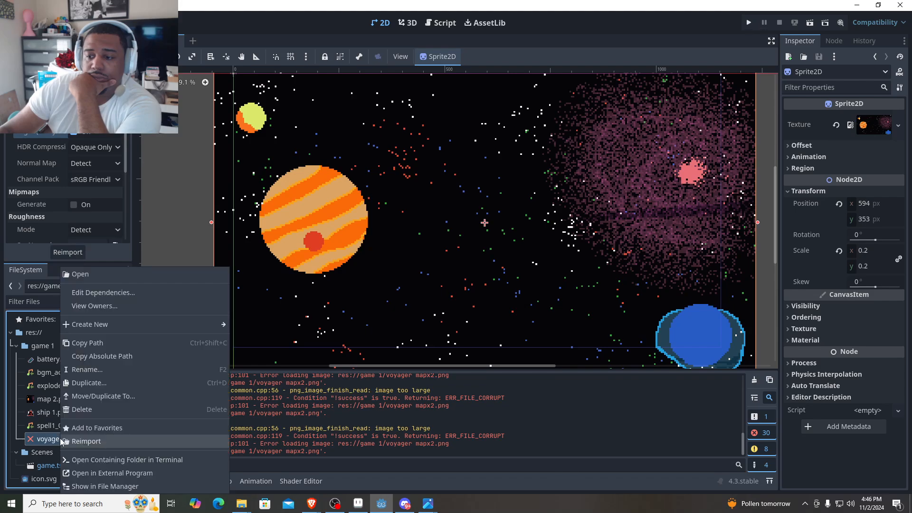
click(105, 414)
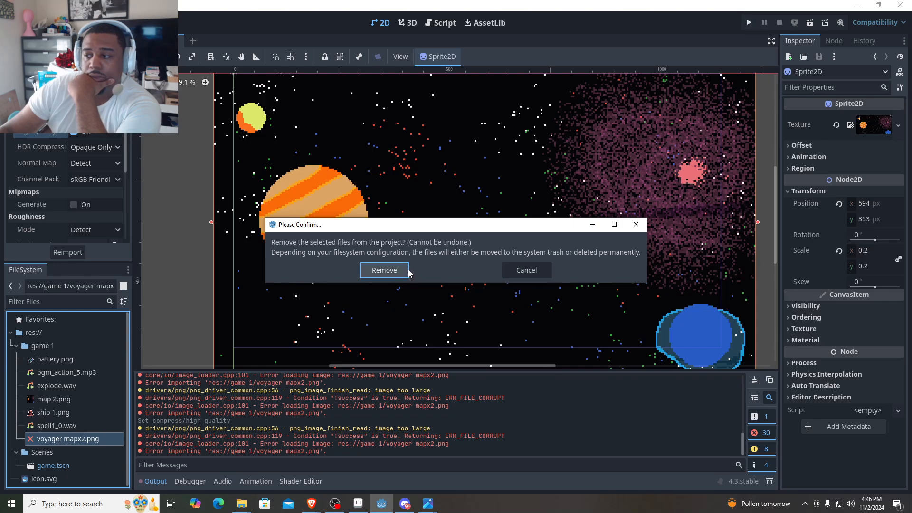
click(384, 270)
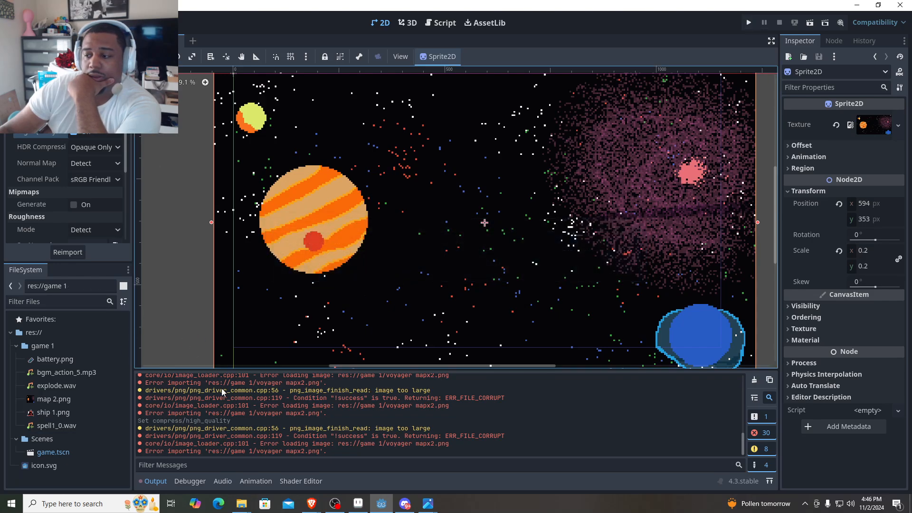
- Filter the output log to hide warnings while keeping errors shown
click(762, 449)
click(766, 434)
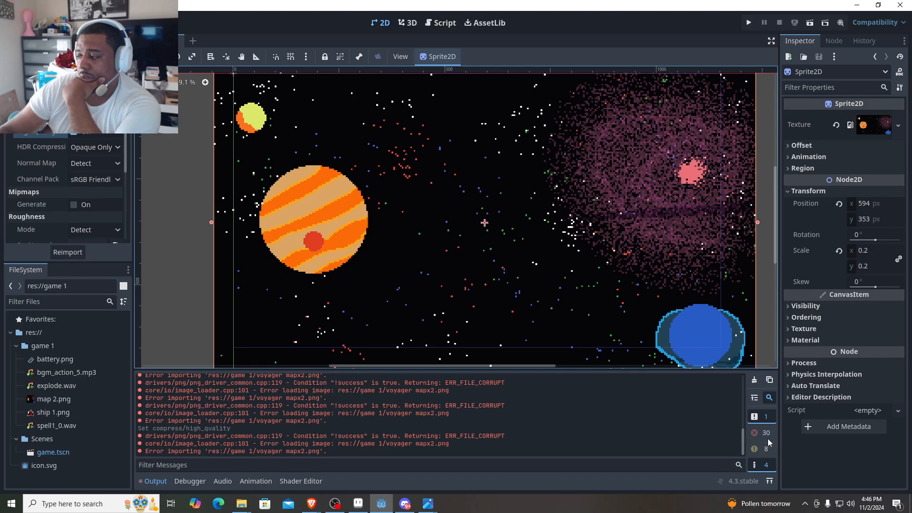
click(767, 437)
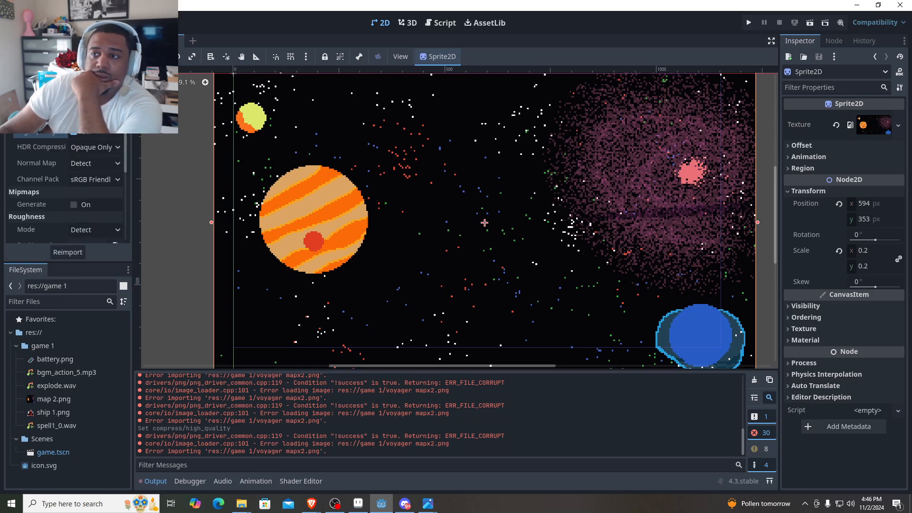
- Try to reimport the removed voyager mapx2.png with its current import settings and with a changed compression mode
click(70, 254)
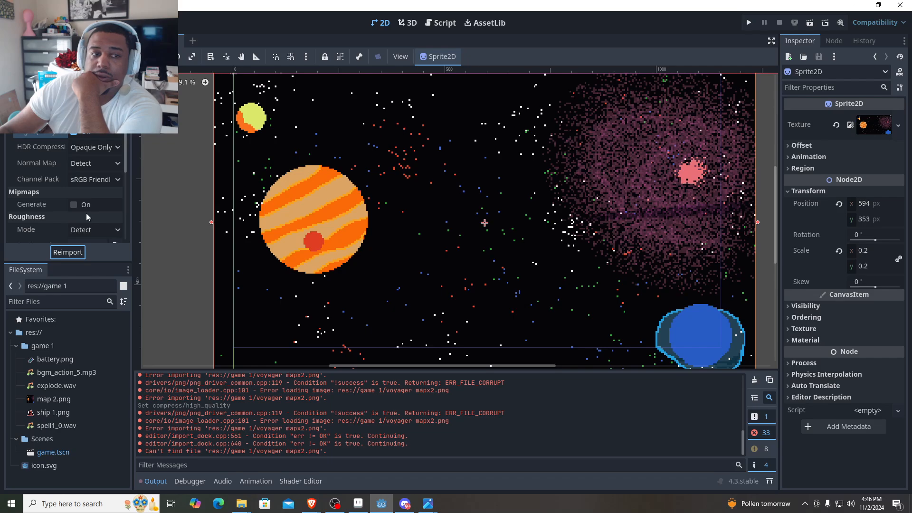
scroll(62, 174, down, 4)
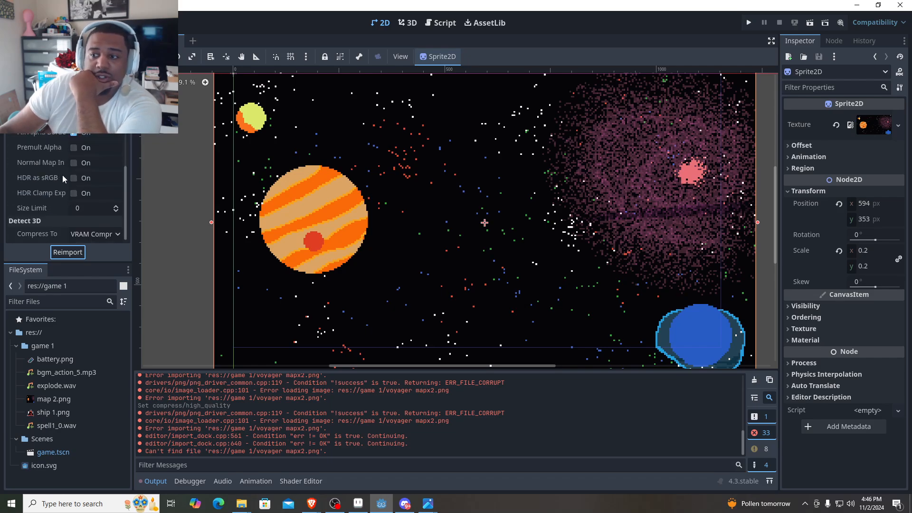
scroll(63, 174, up, 4)
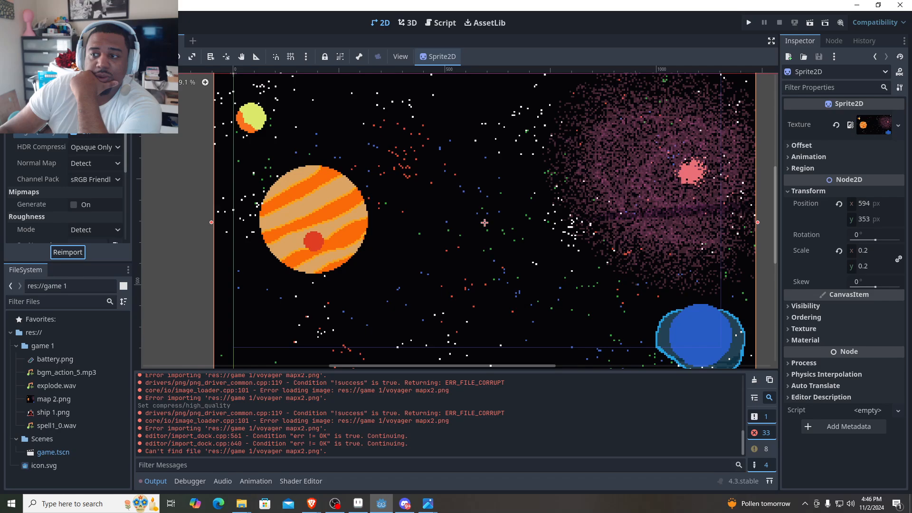
click(95, 125)
click(103, 135)
scroll(55, 157, down, 3)
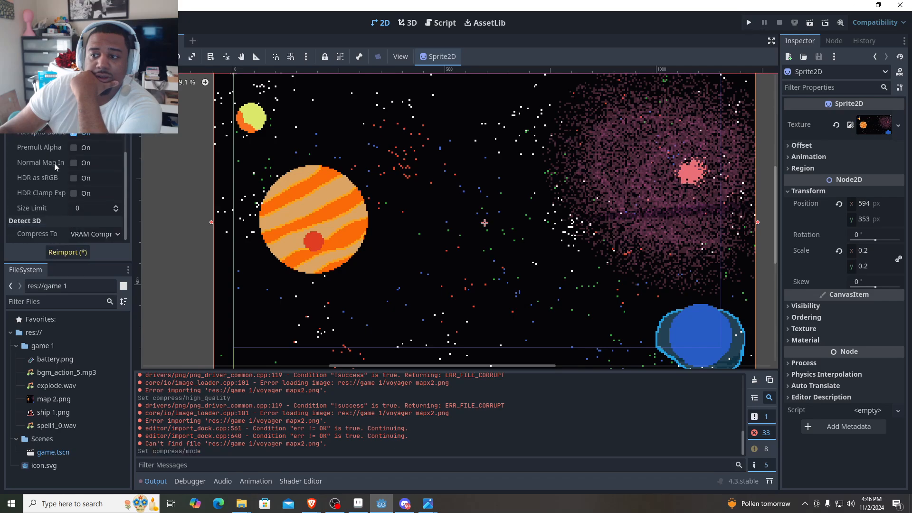
click(61, 252)
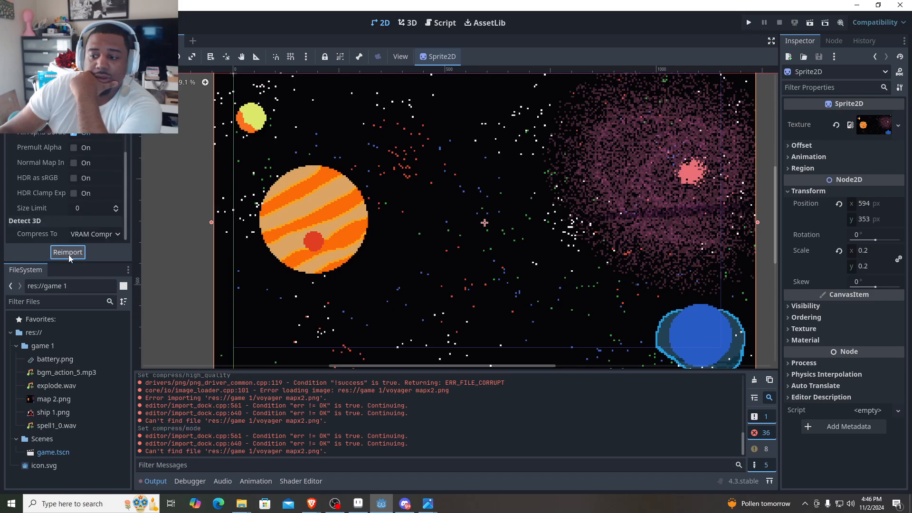
click(82, 255)
click(101, 23)
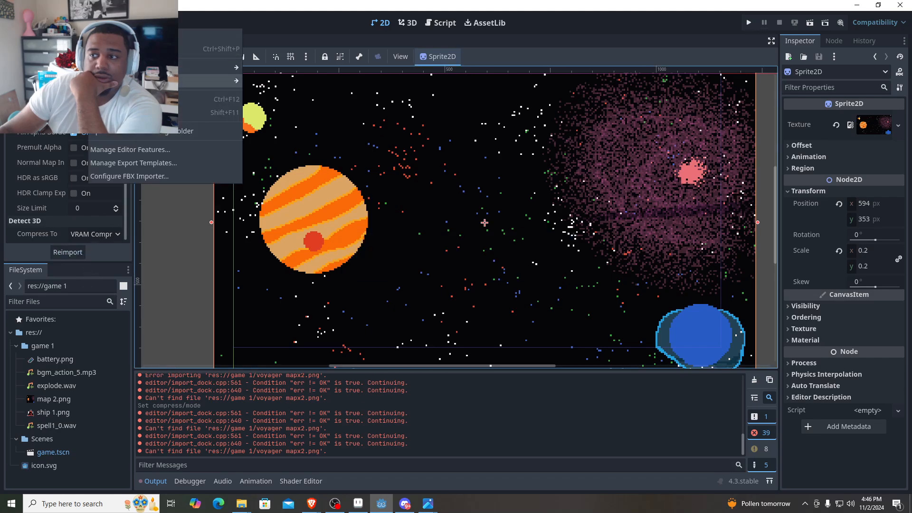
mouse_move(133, 80)
click(22, 41)
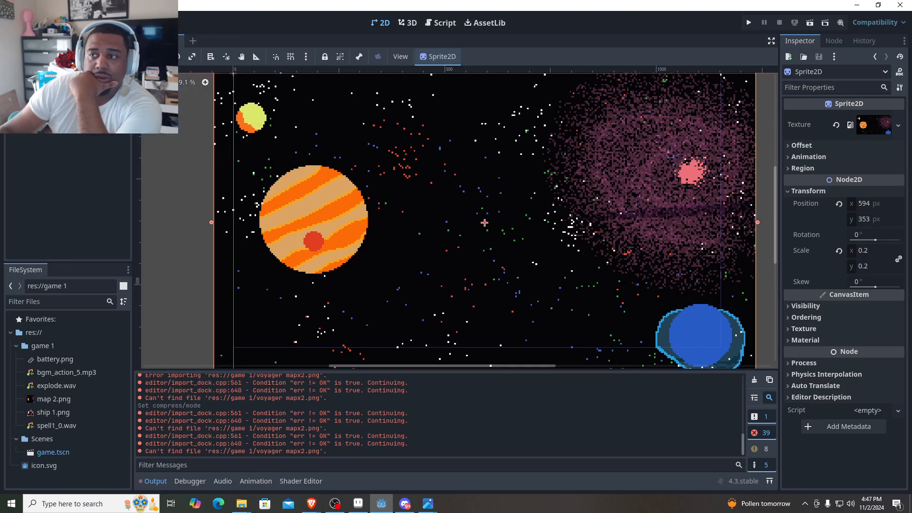
click(101, 22)
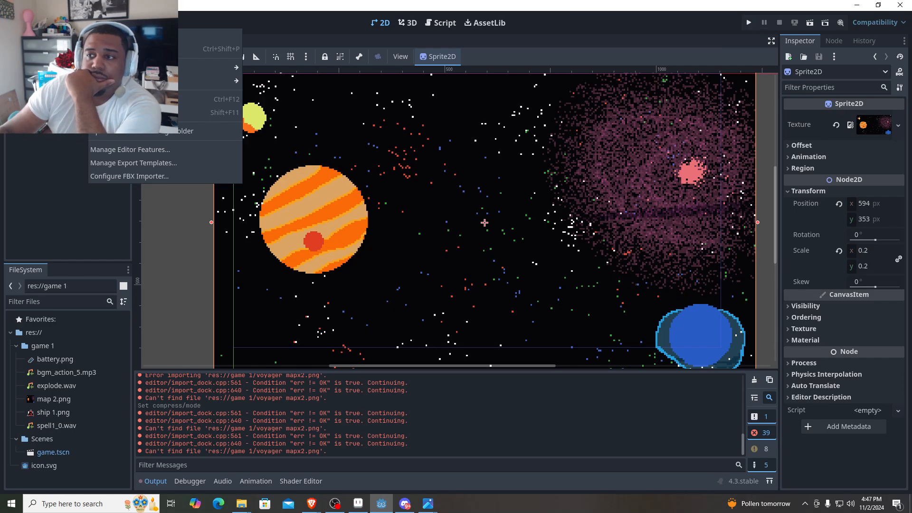
click(56, 173)
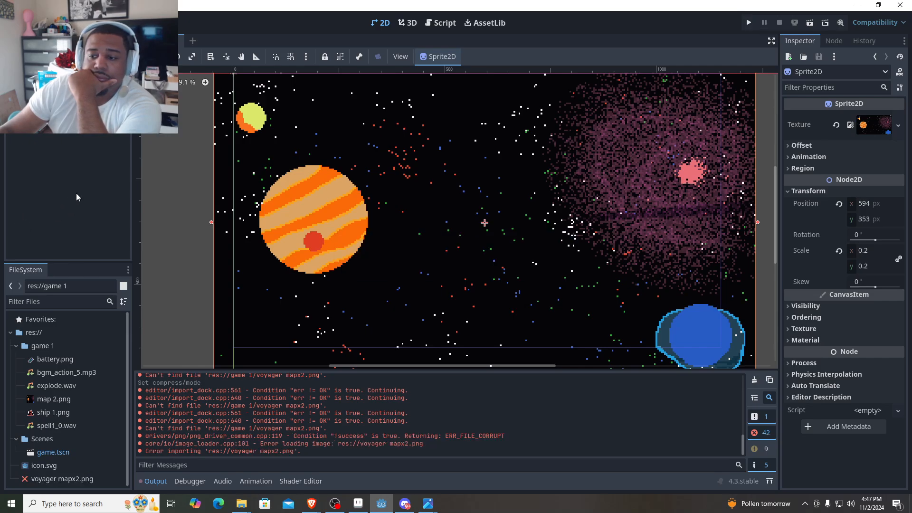
- Delete the copy of voyager mapx2.png from the project's root folder res://
mouse_move(61, 482)
mouse_down()
mouse_move(73, 179)
mouse_move(47, 479)
mouse_up()
right_click(46, 480)
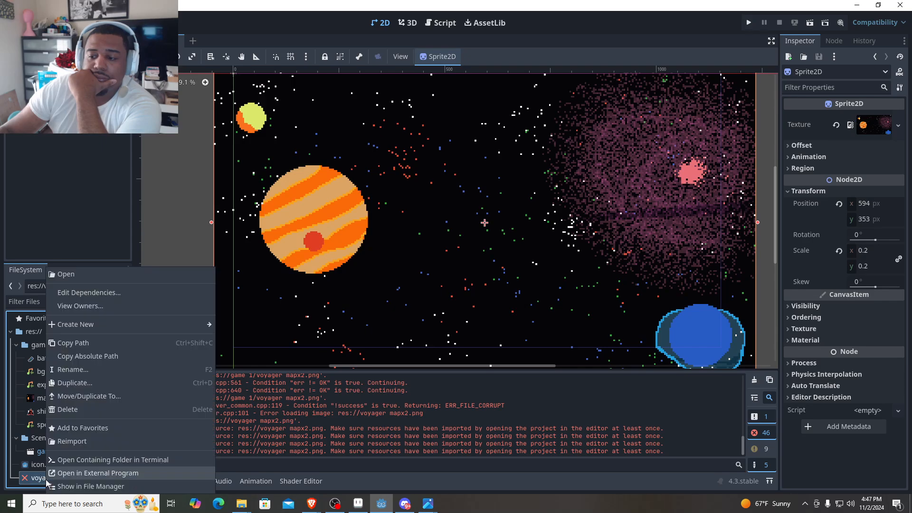
click(98, 409)
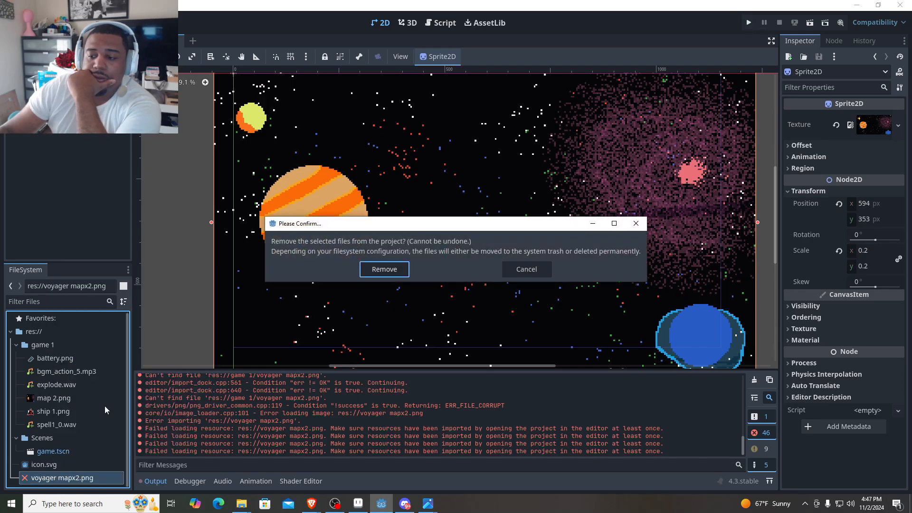
click(384, 269)
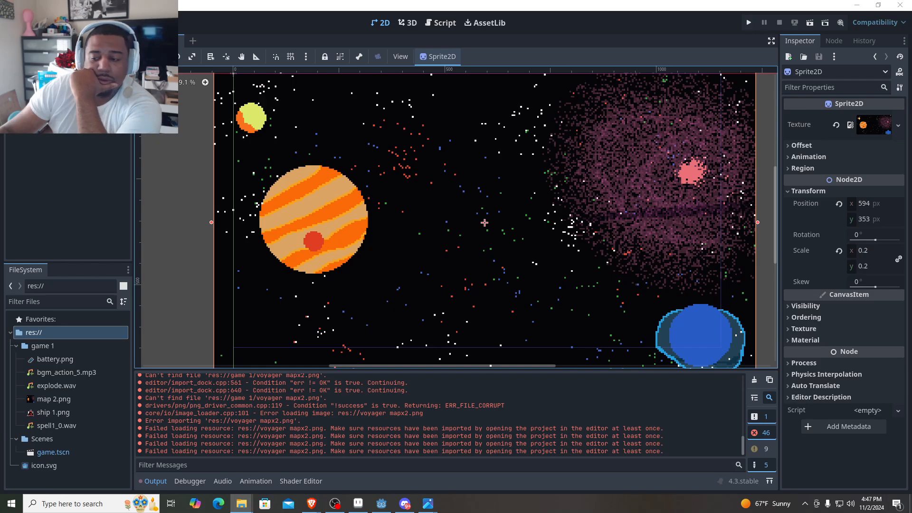
- Switch to Aseprite to check the progress of the file being saved, and return to Godot
click(358, 504)
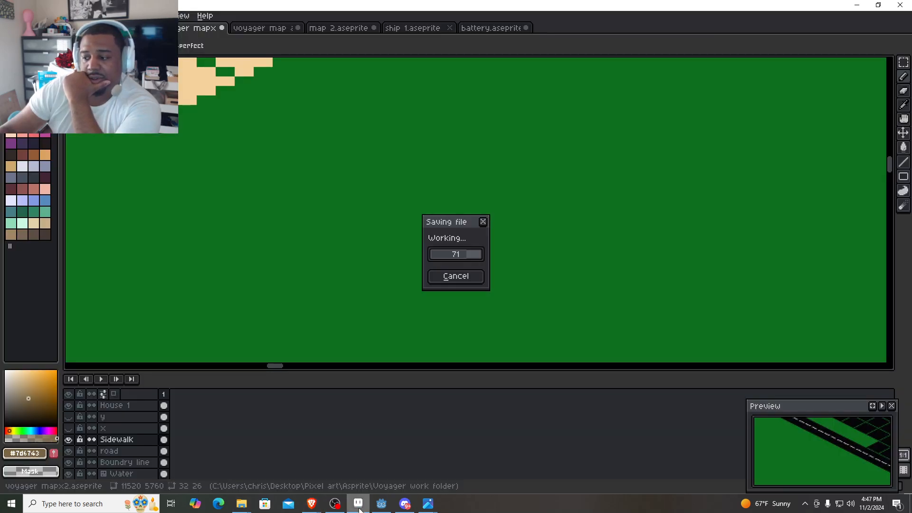
click(358, 505)
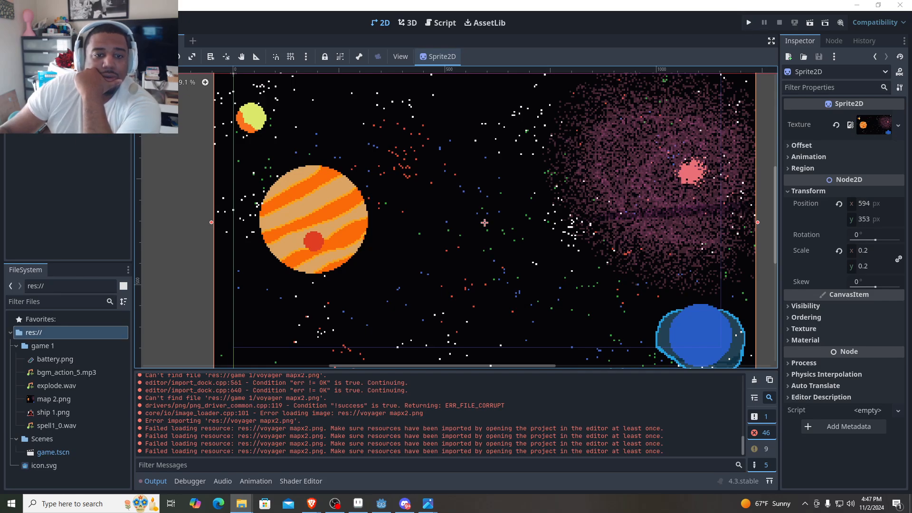
click(96, 126)
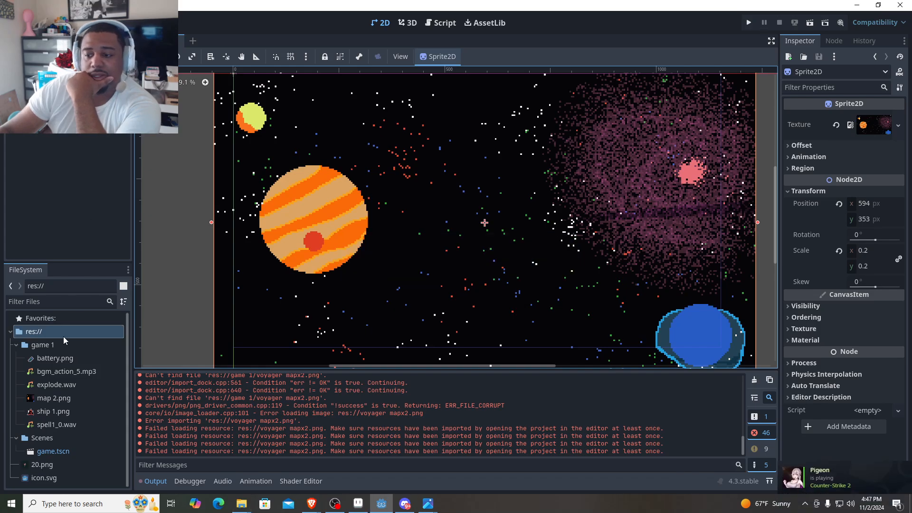
- Reimport 20.png in the project's root folder
click(49, 467)
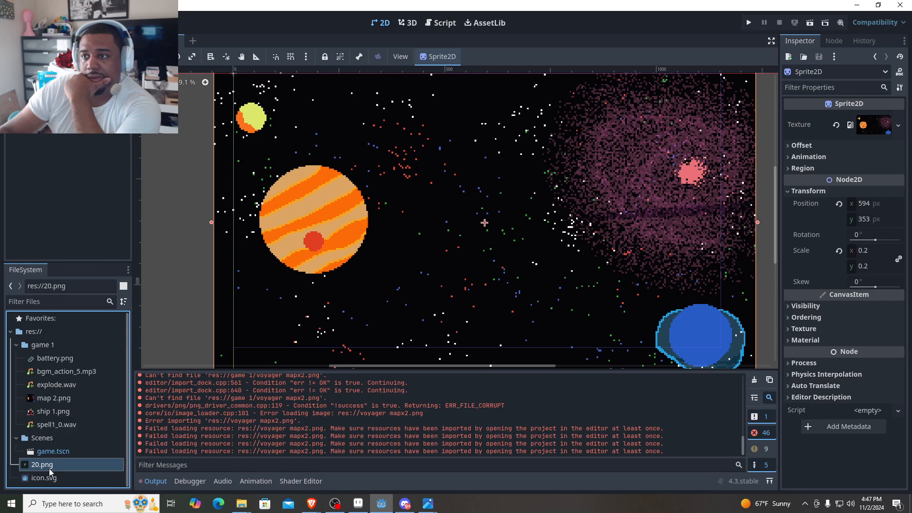
right_click(50, 469)
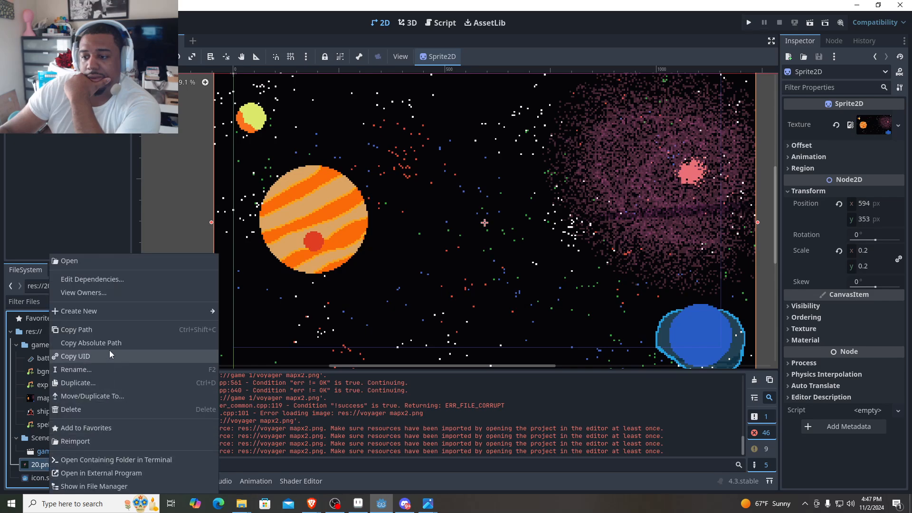
mouse_move(113, 314)
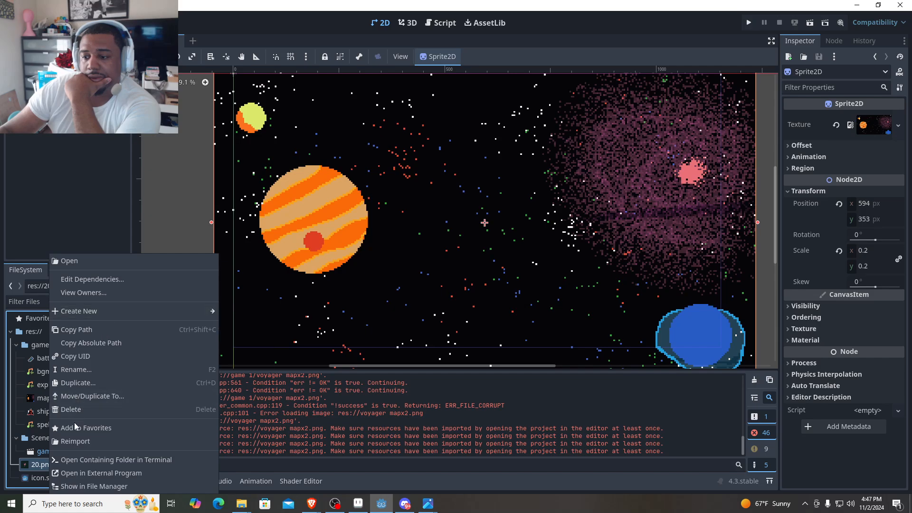
click(75, 441)
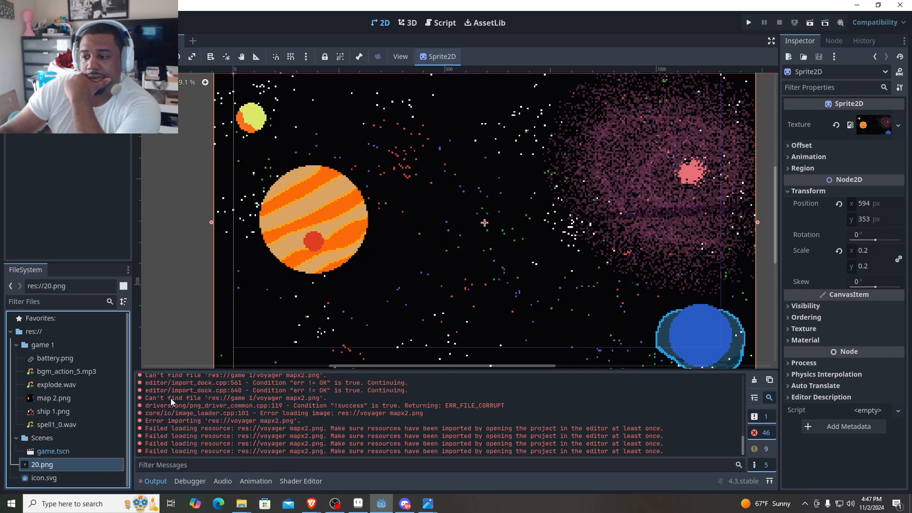
- Delete 20.png from the project's root folder
right_click(53, 469)
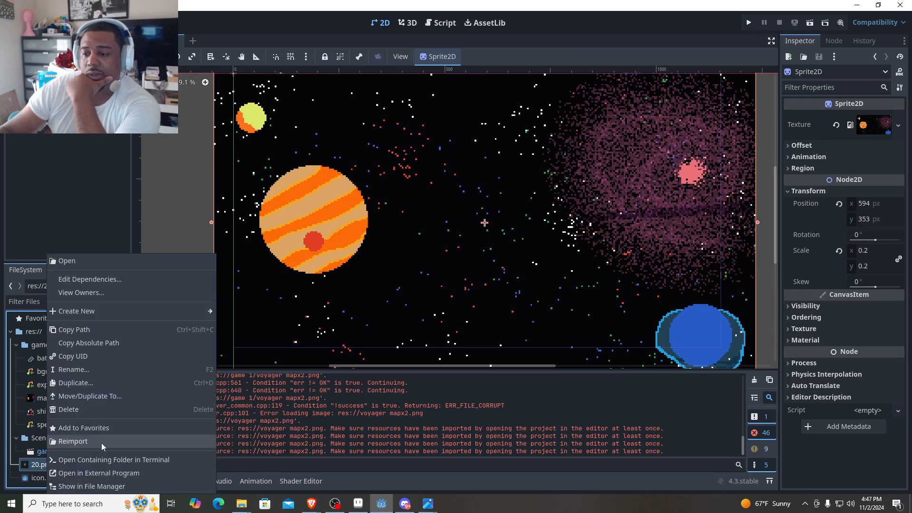
click(90, 411)
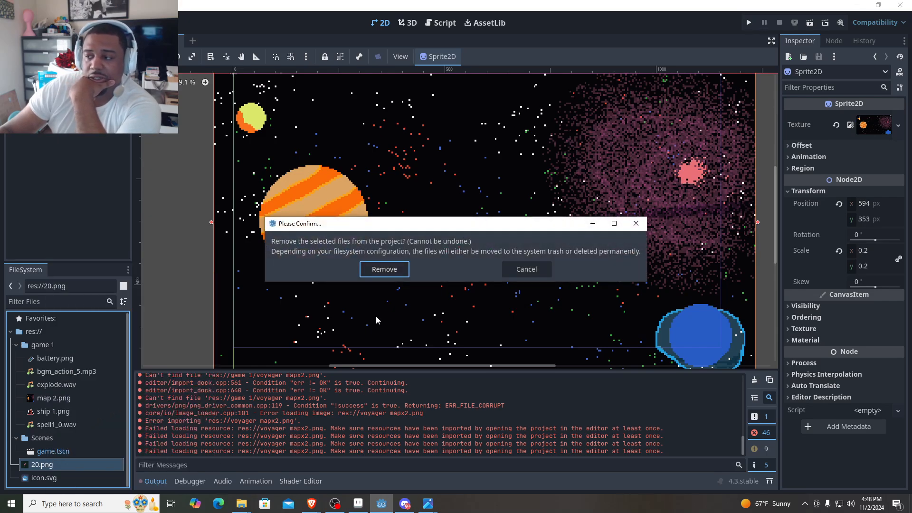
click(384, 269)
- Close the Godot editor without saving the modified resources, and close the image viewer showing element_red_diamond.png
click(900, 4)
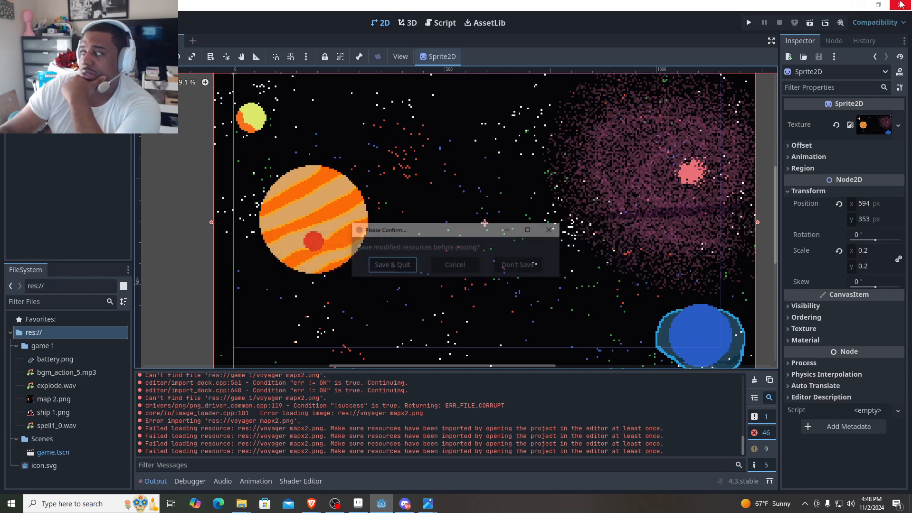
click(524, 265)
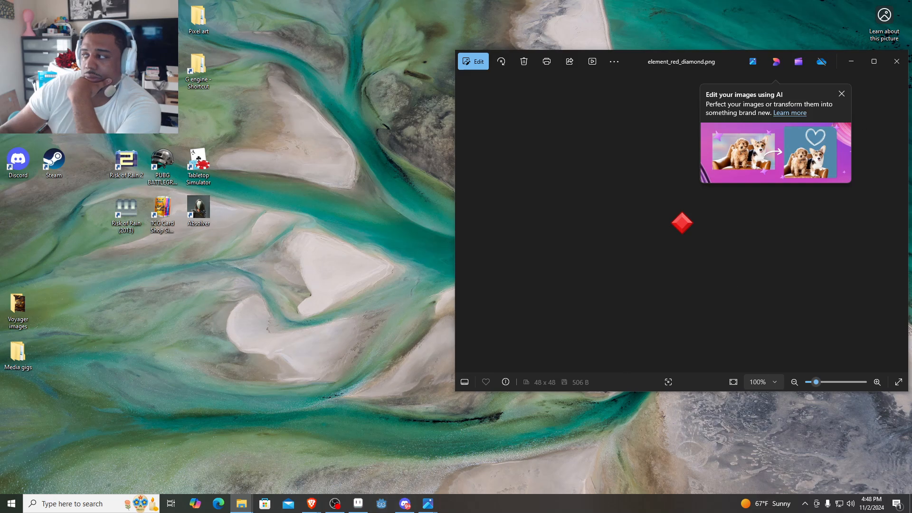
click(895, 61)
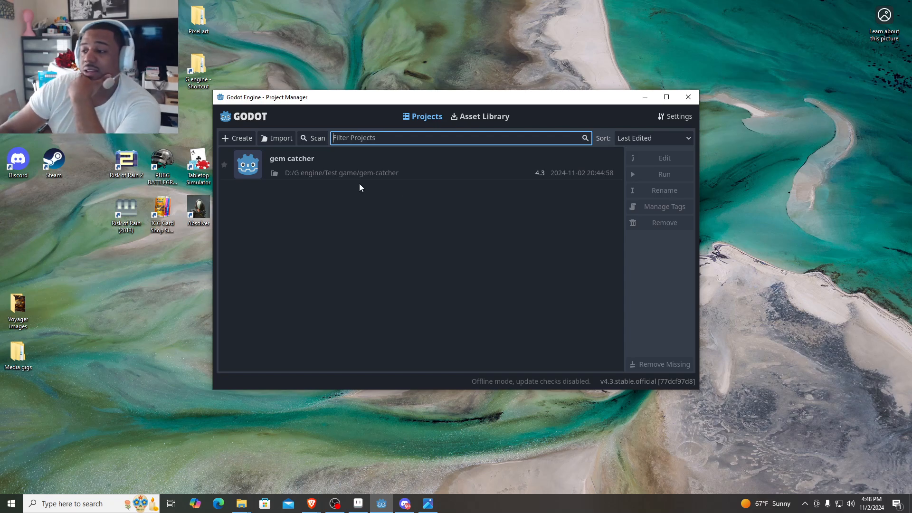
- Create a project named New Game Project in the default Documents location and give it a 2D scene root
click(238, 139)
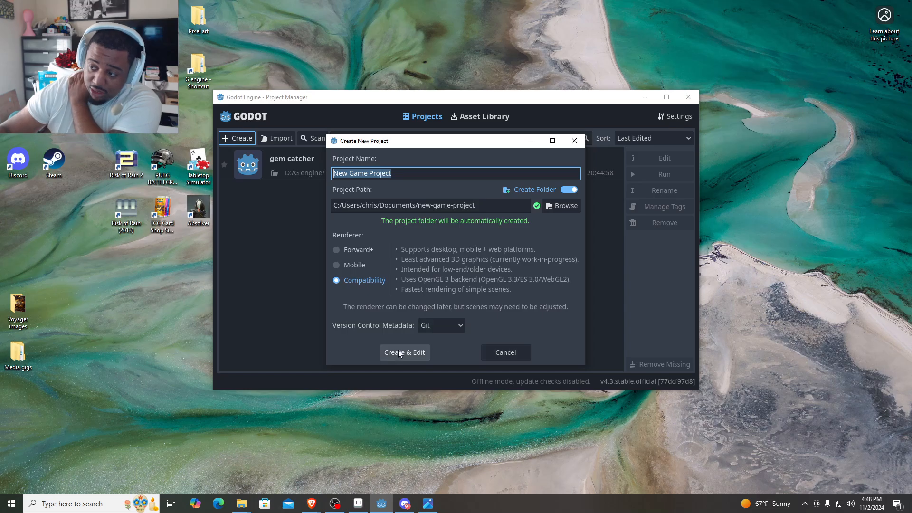
click(409, 354)
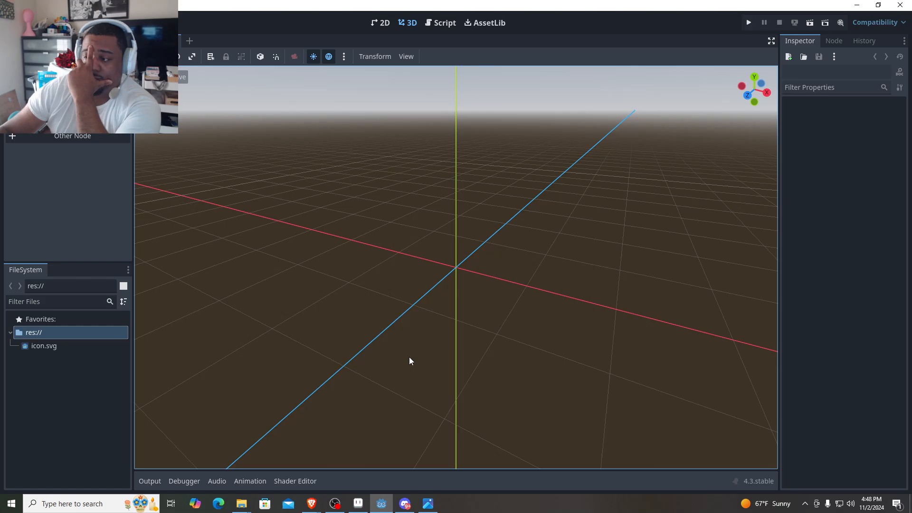
click(68, 86)
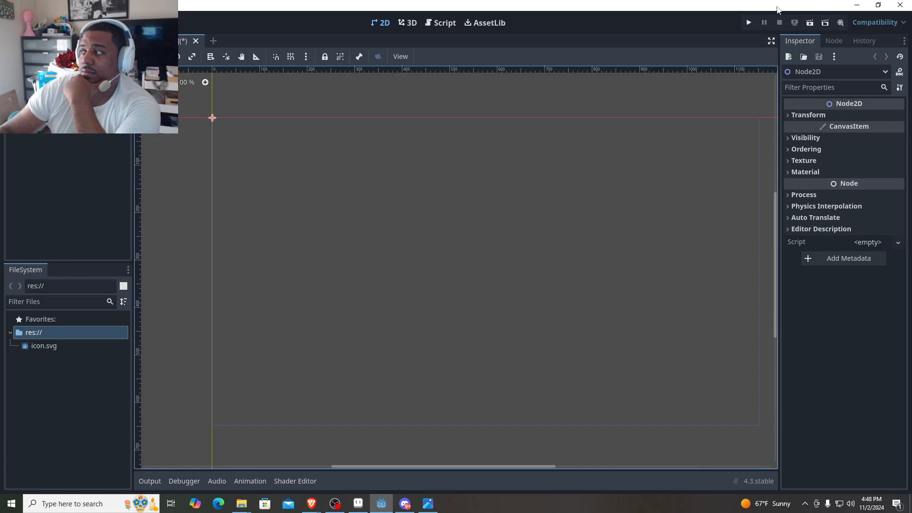
- Minimize Godot and check the contents of the gem-catcher folder inside G engine's Test game folder
click(856, 7)
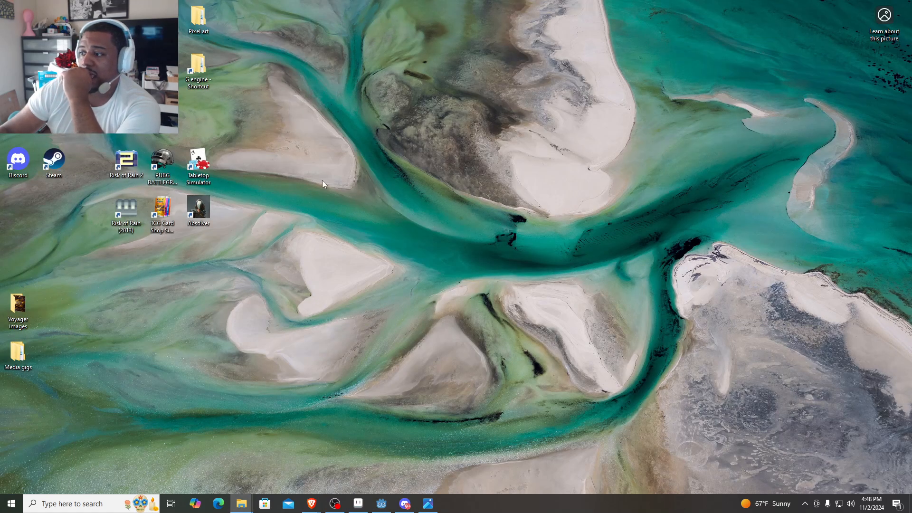
double_click(206, 68)
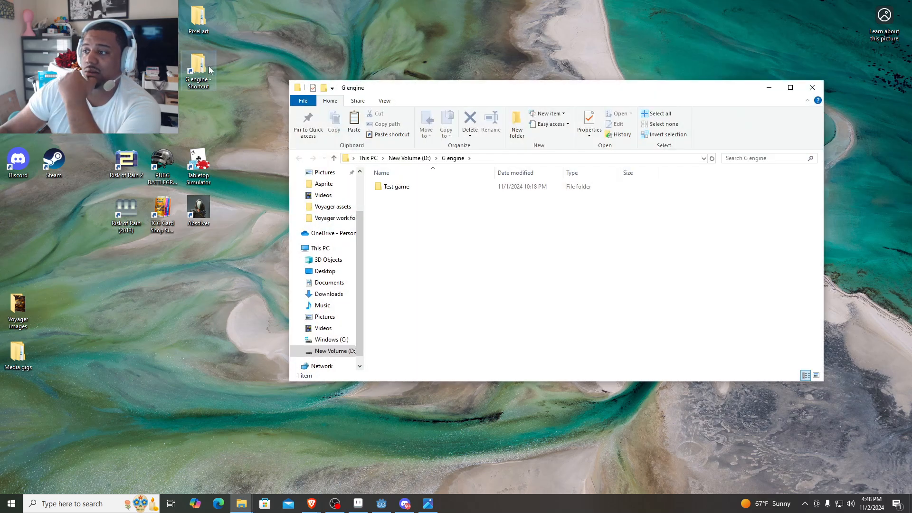
double_click(412, 187)
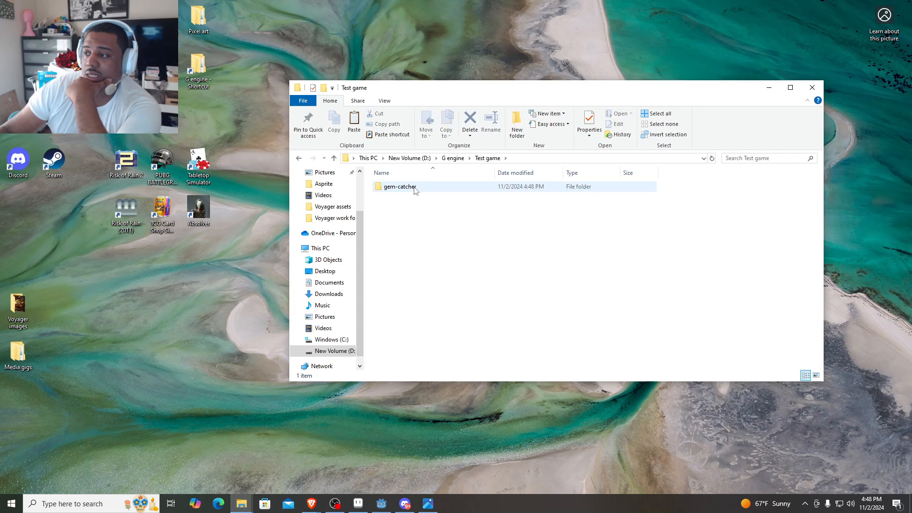
double_click(400, 190)
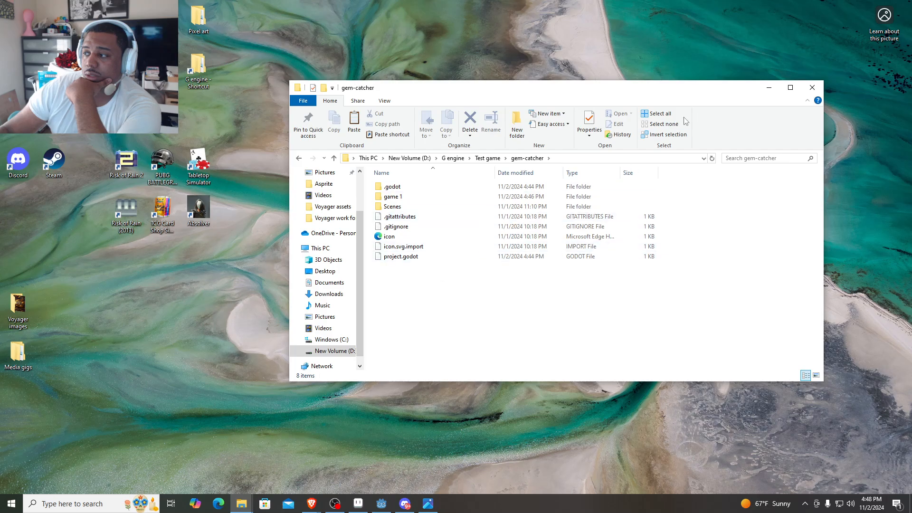
click(812, 89)
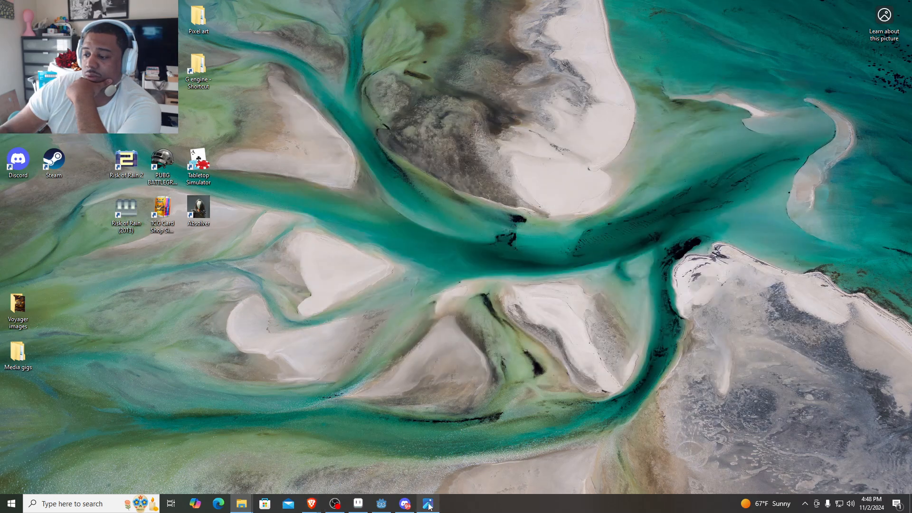
- Close the New Game Project editor without saving and remove that project from the project list
click(381, 503)
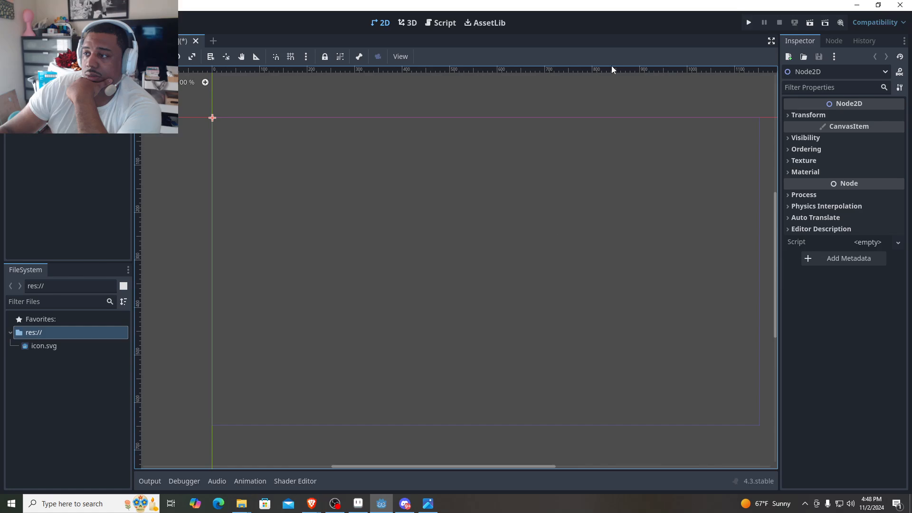
click(899, 5)
click(508, 281)
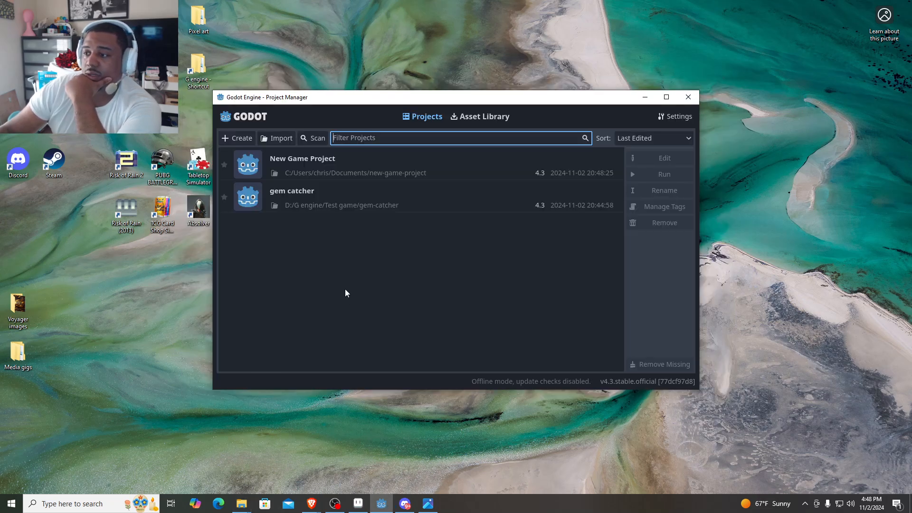
click(514, 166)
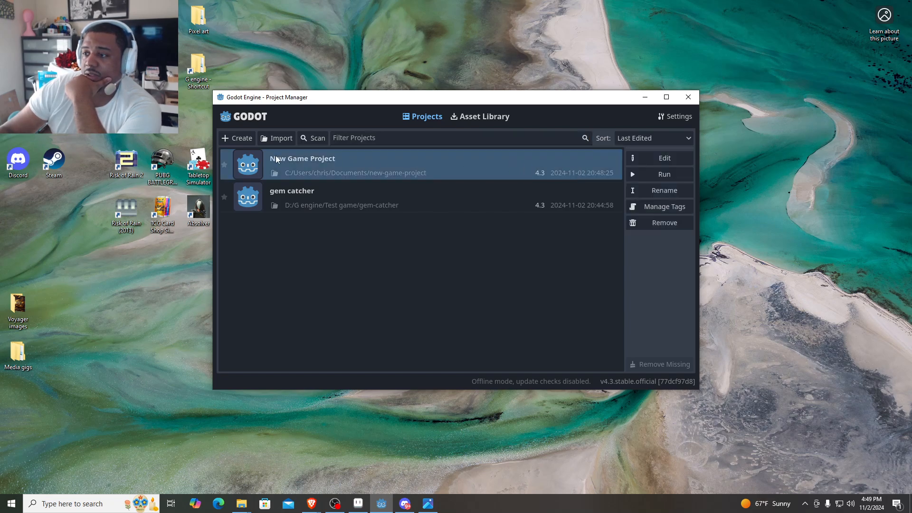
click(647, 225)
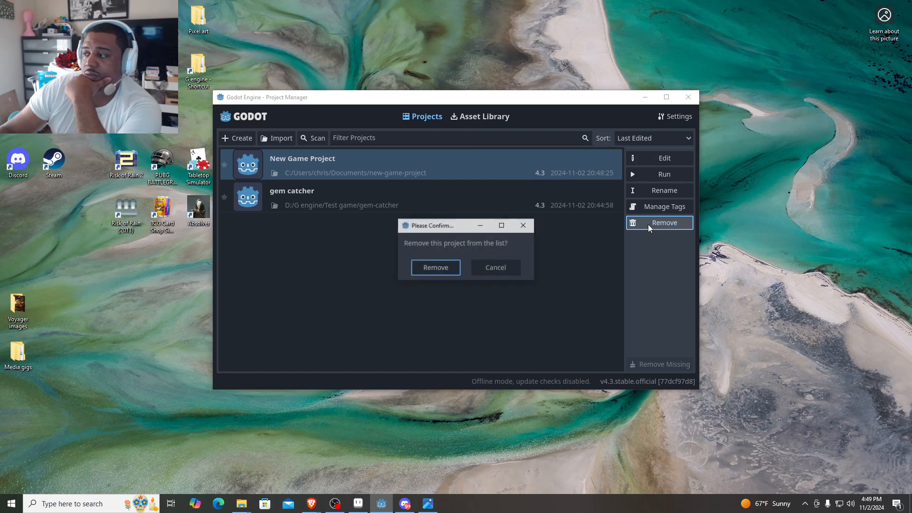
click(433, 266)
- Create New Game Project at D:/G engine/new-game-project with the Compatibility renderer, and open it for editing
click(237, 137)
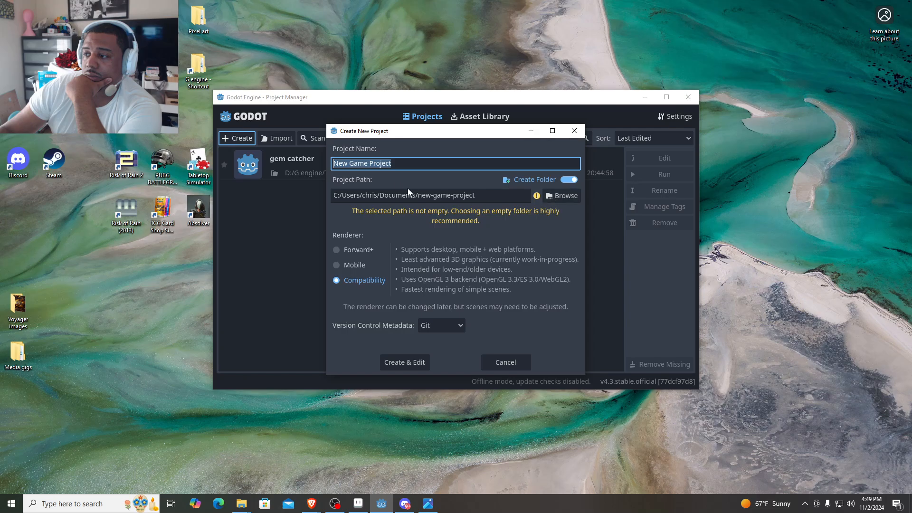
click(550, 194)
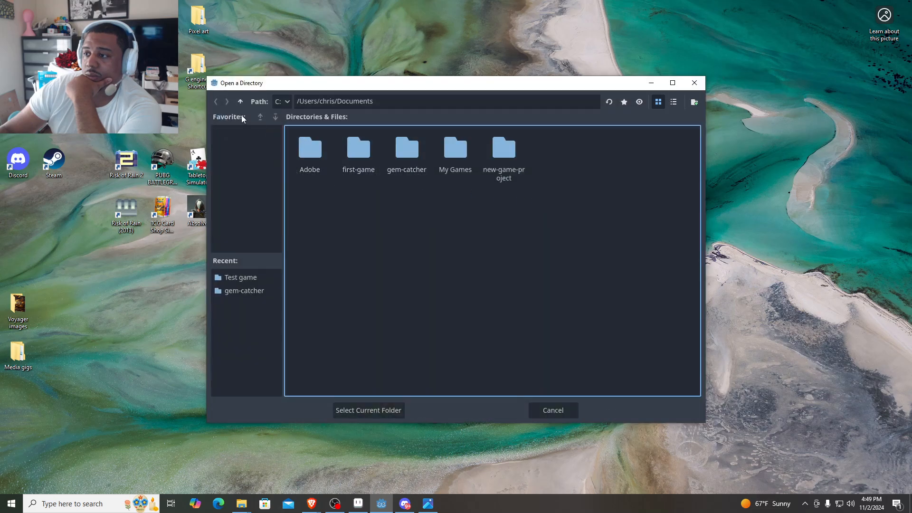
click(282, 101)
click(285, 127)
click(318, 159)
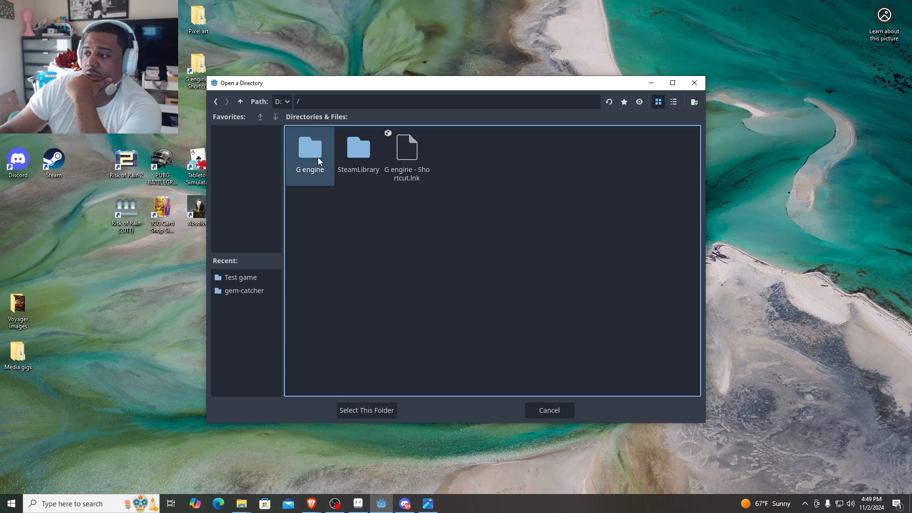
double_click(318, 157)
click(386, 411)
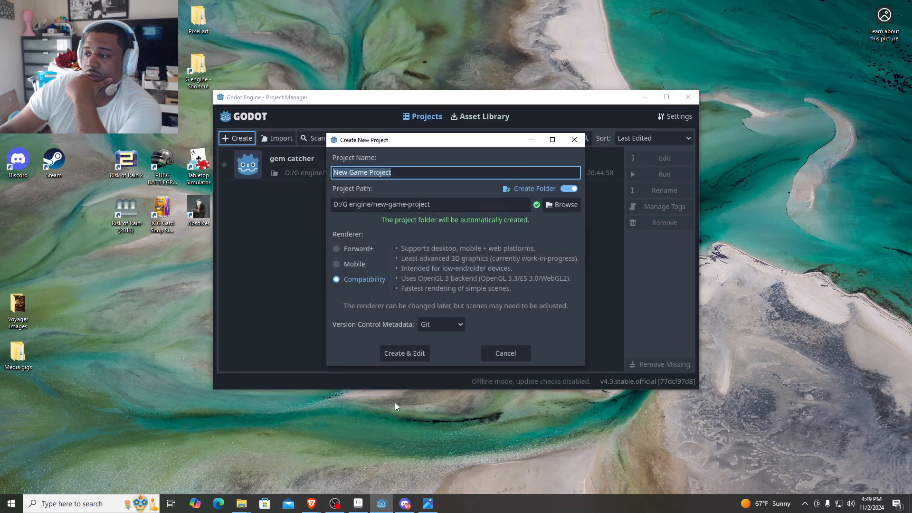
click(411, 352)
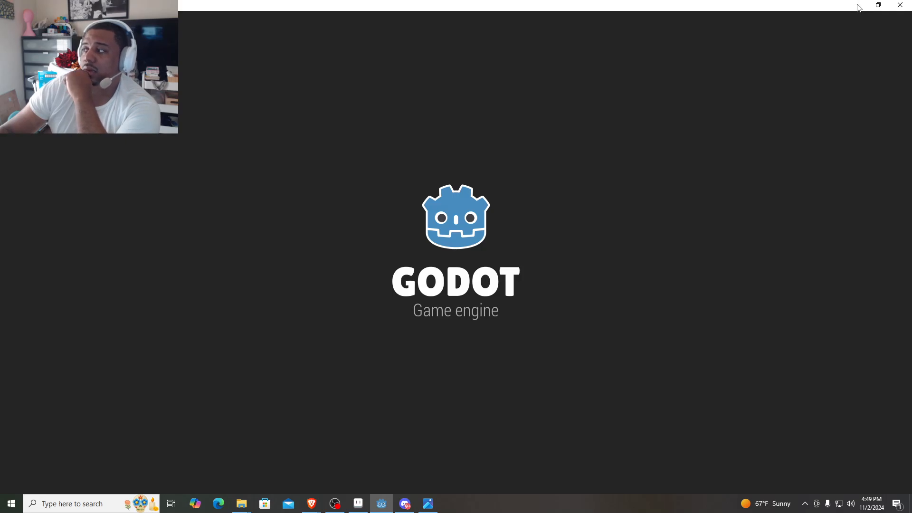
- Minimize Godot and paste the copied Voyager work folder into G engine's new-game-project folder
click(857, 6)
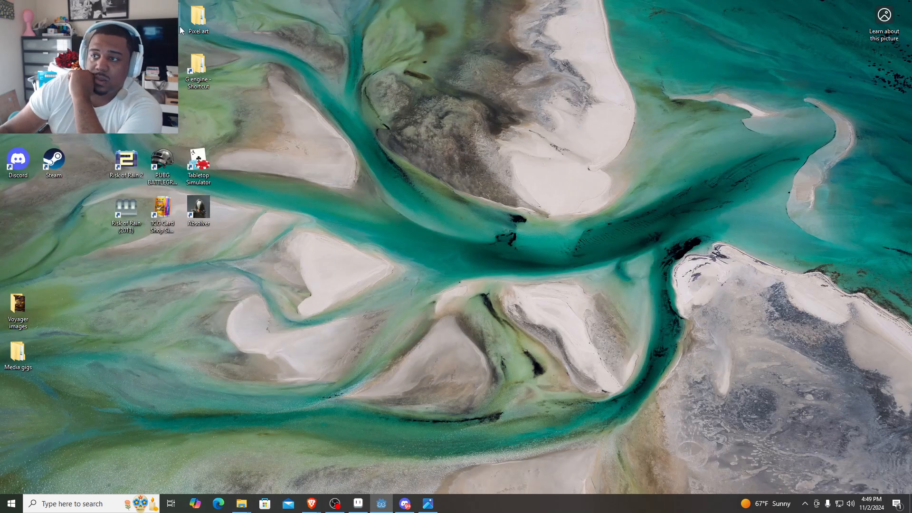
double_click(201, 72)
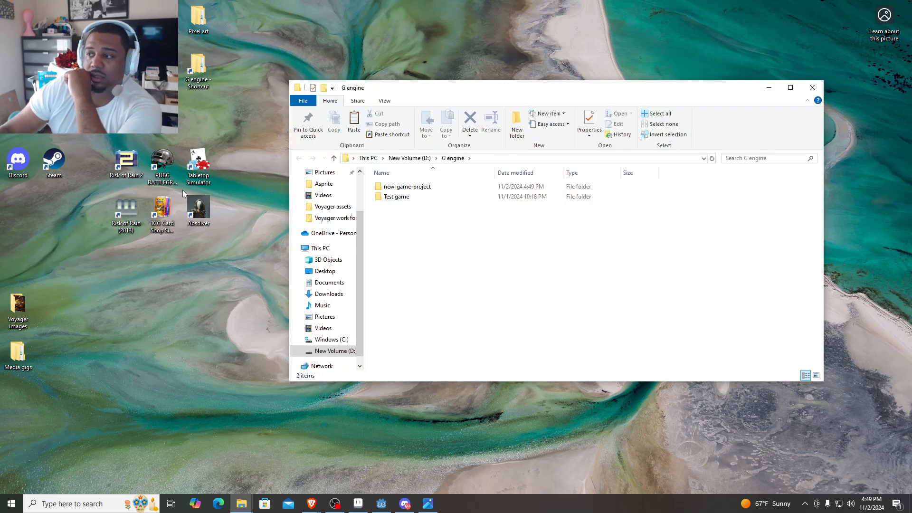
double_click(424, 186)
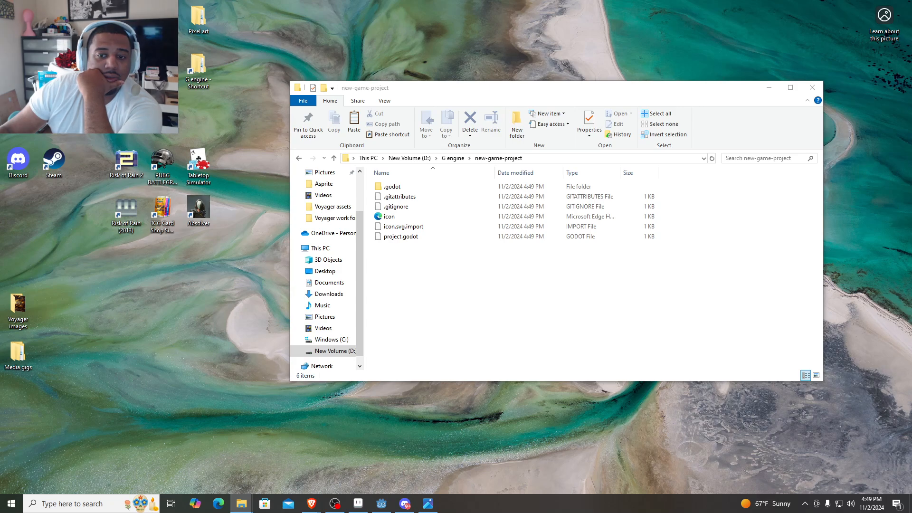
right_click(481, 260)
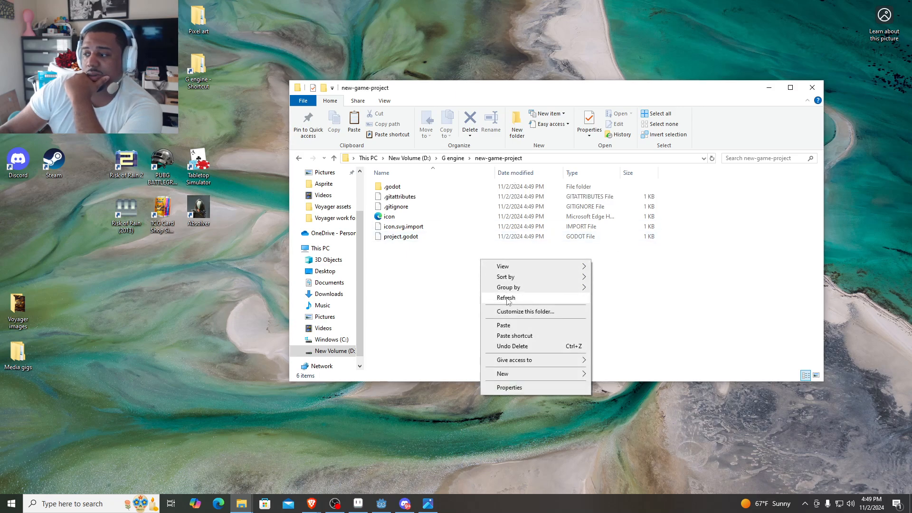
click(503, 326)
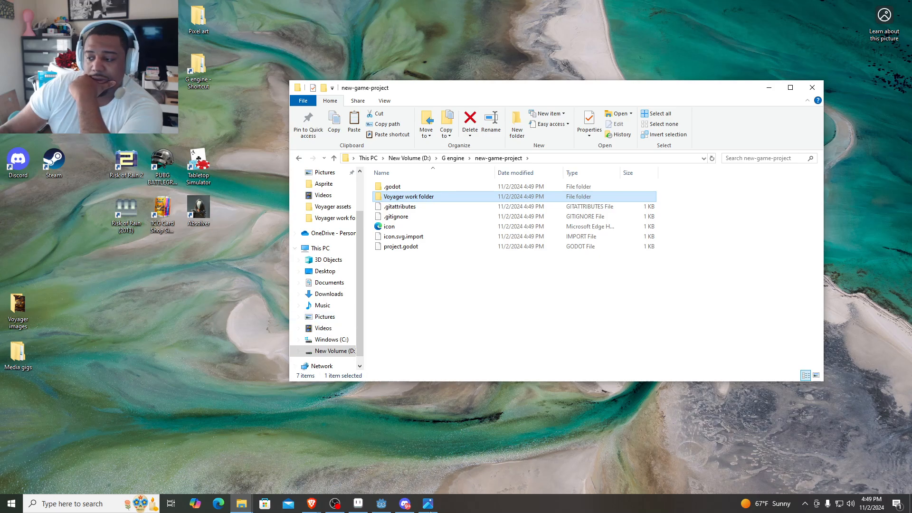
- Return to Godot and create a 2D scene root in the new project
click(386, 507)
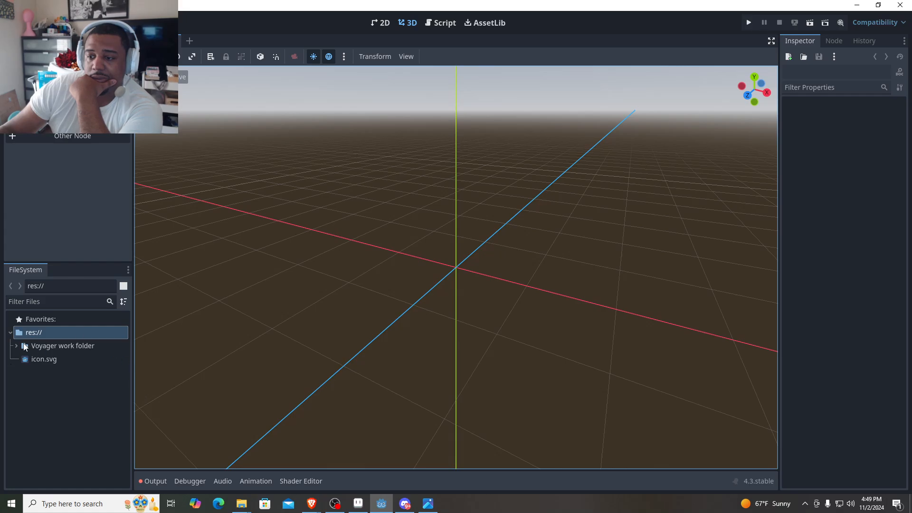
click(16, 346)
click(17, 346)
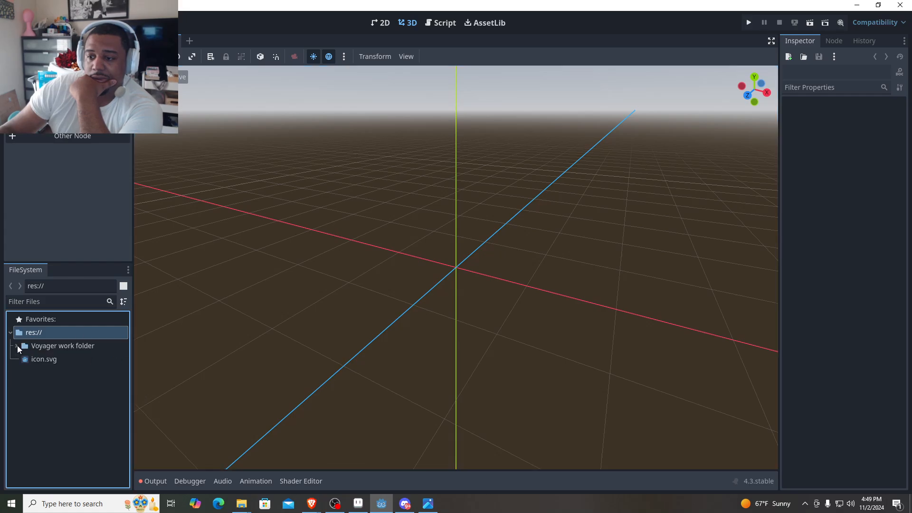
click(17, 347)
click(17, 347)
click(12, 56)
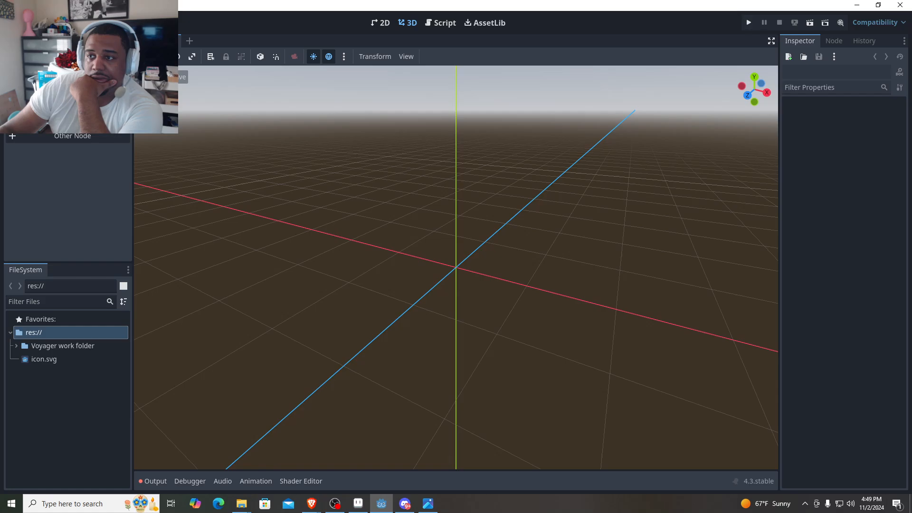
click(72, 89)
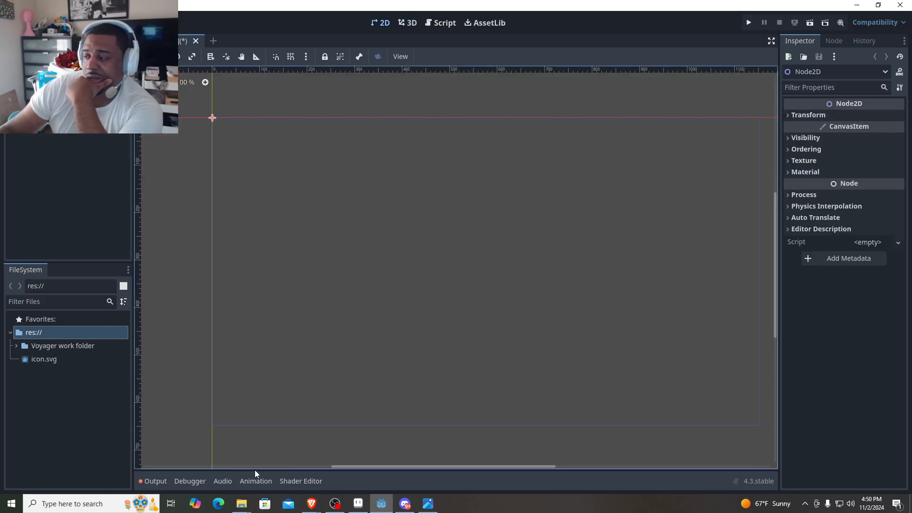
- Show the output log and expand the Voyager work folder to check how its map images imported
click(156, 482)
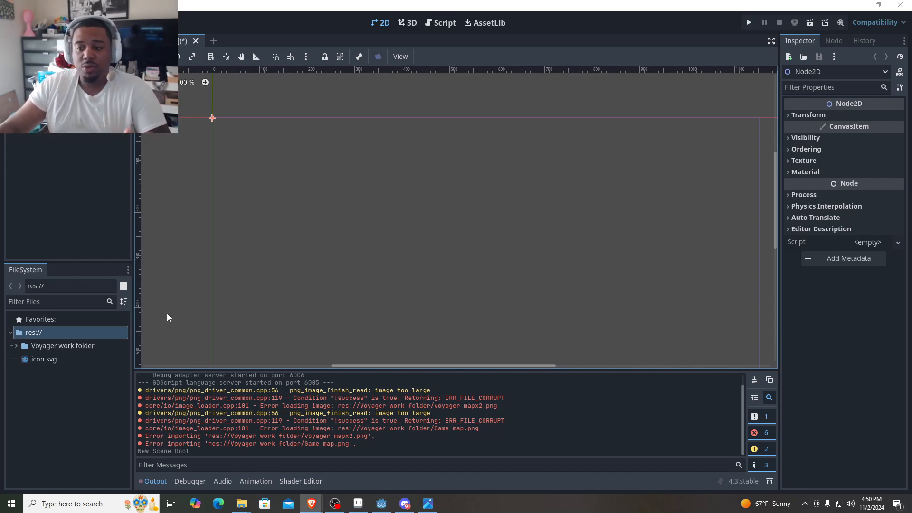
click(16, 345)
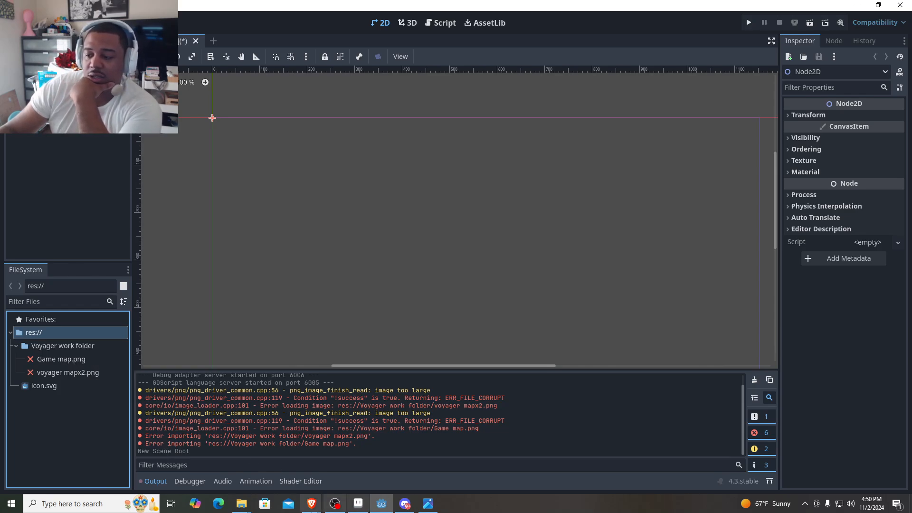
- Switch to the image viewer and compare voyager mapx2.png with Game map.png side by side
click(427, 504)
click(427, 504)
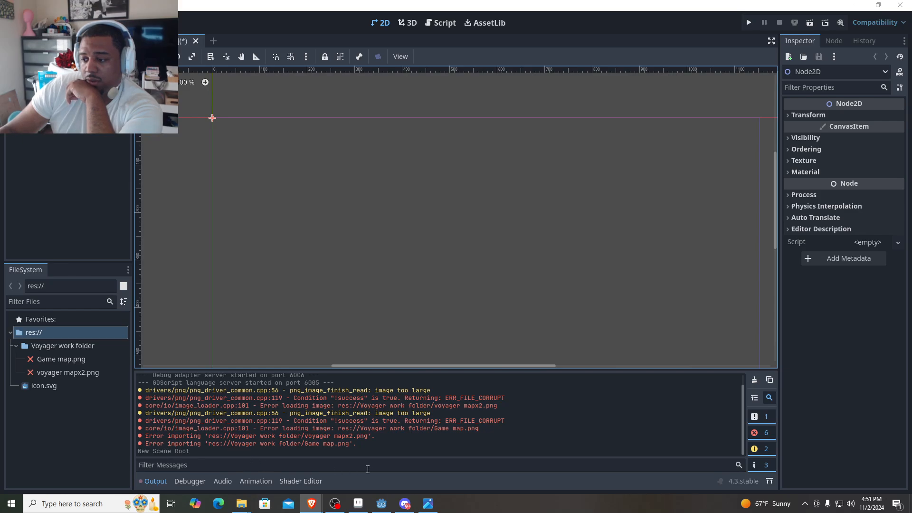
mouse_move(235, 509)
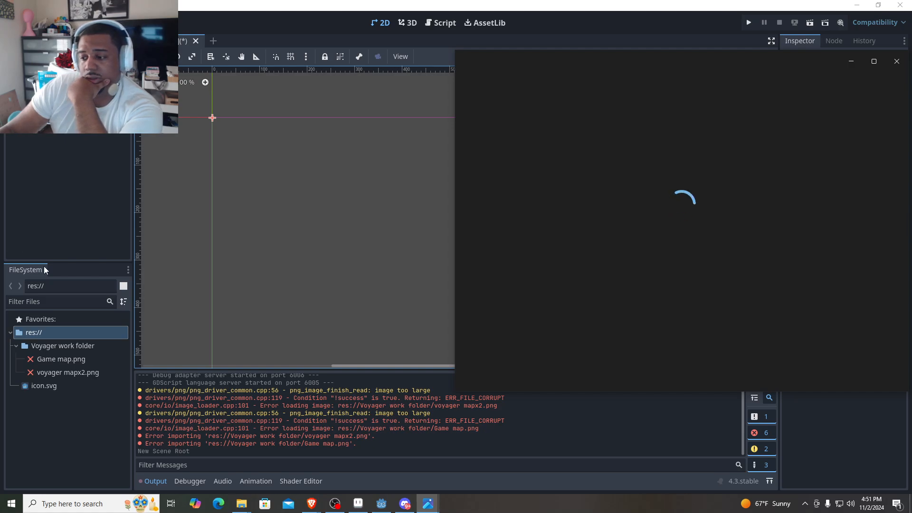
click(360, 506)
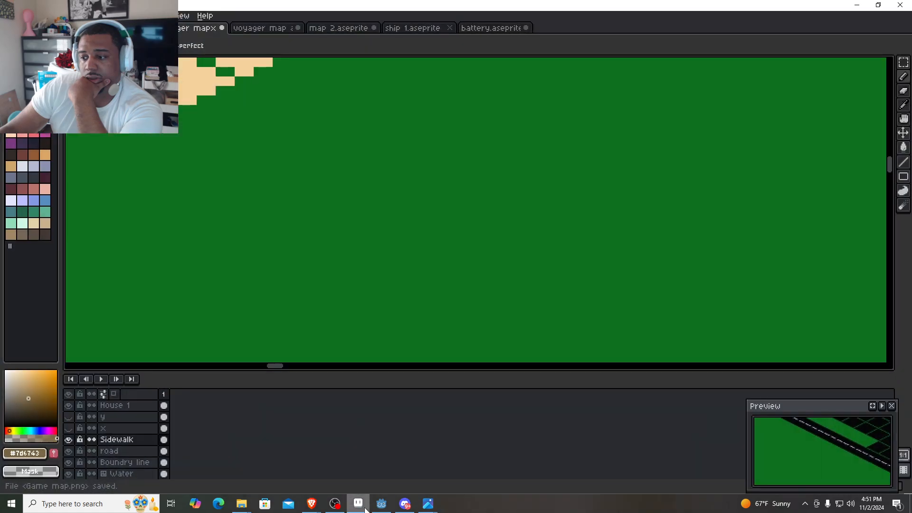
click(364, 507)
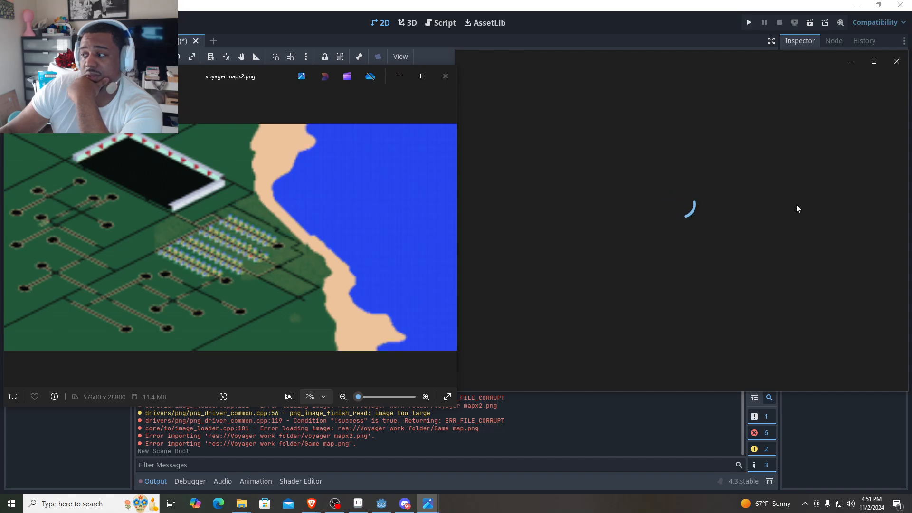
scroll(211, 244, up, 1)
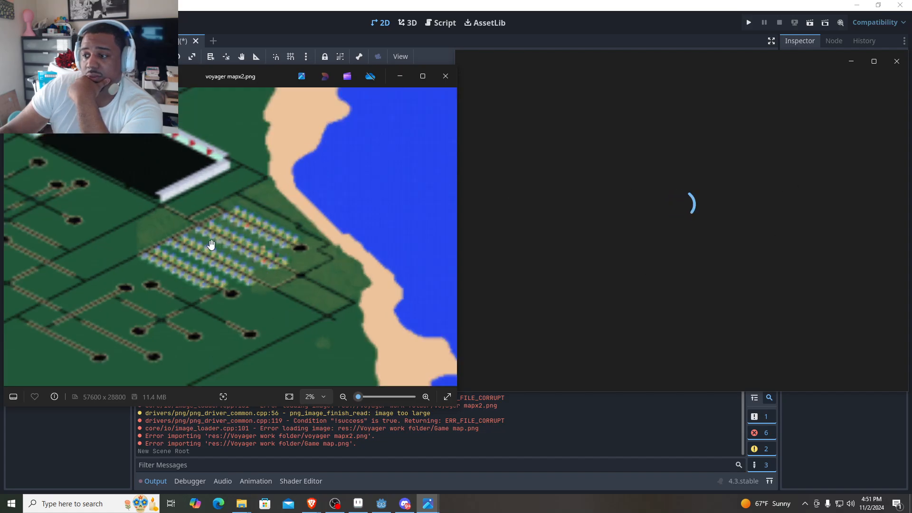
scroll(211, 244, up, 4)
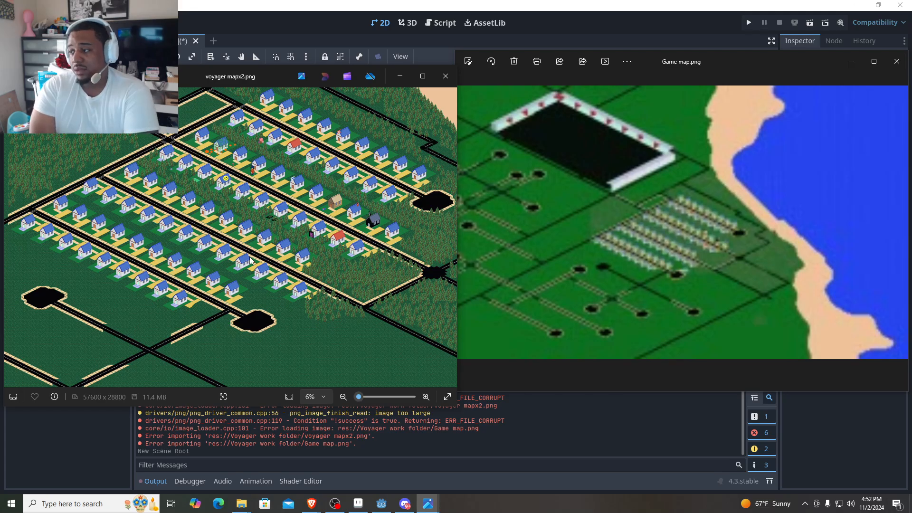
scroll(250, 260, down, 3)
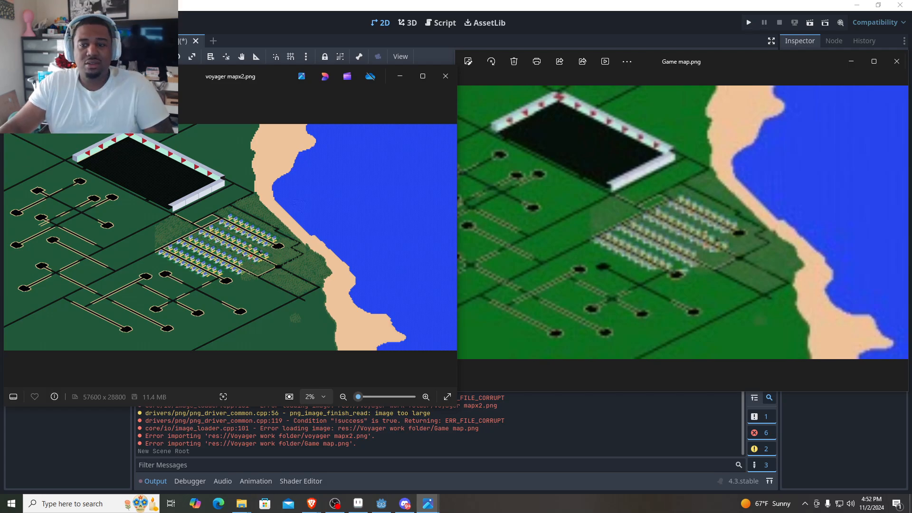
- Return to Godot and delete the Voyager work folder with its map images from the project
click(445, 75)
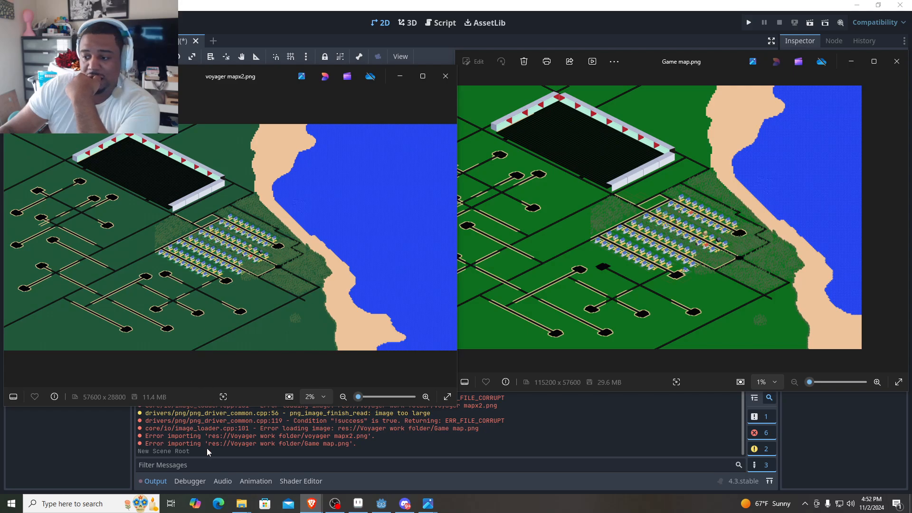
click(39, 446)
click(64, 344)
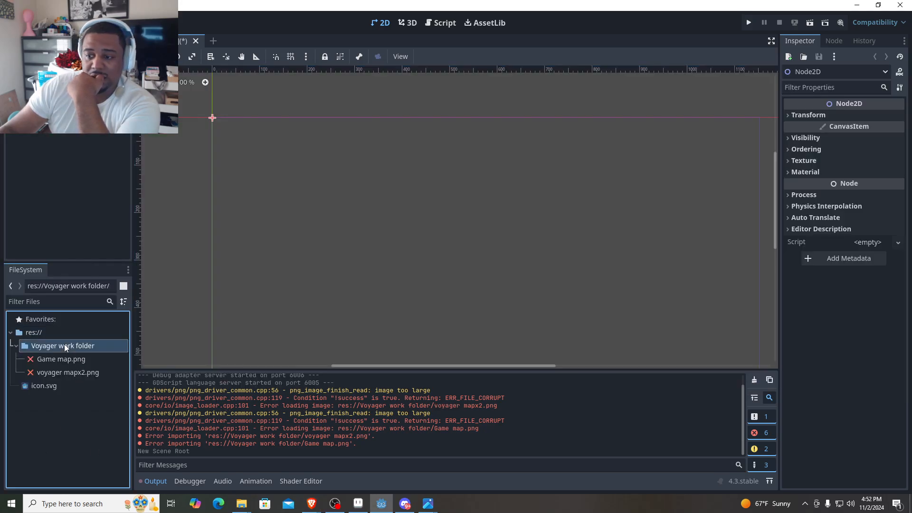
right_click(64, 344)
click(109, 435)
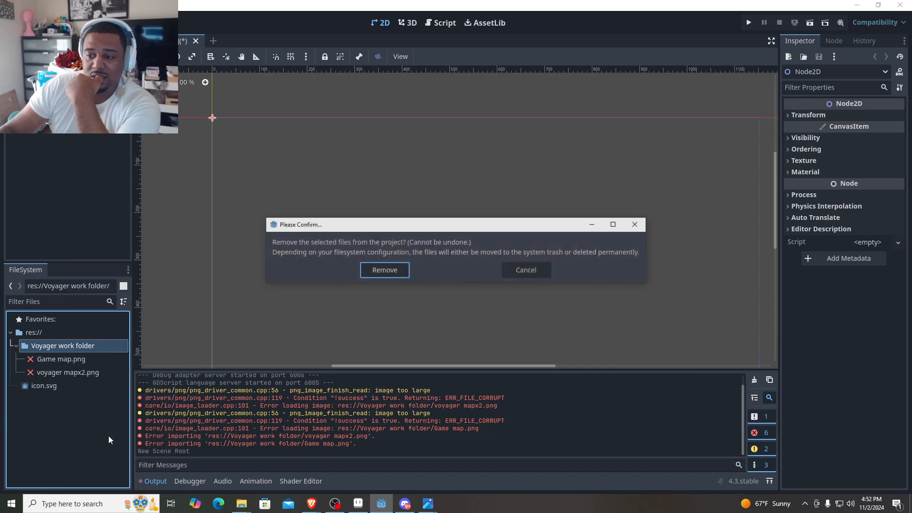
click(385, 268)
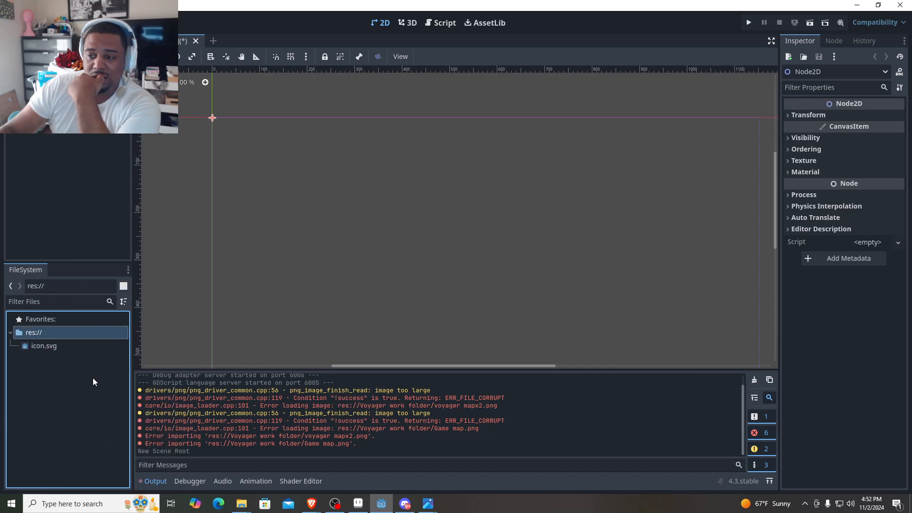
double_click(60, 335)
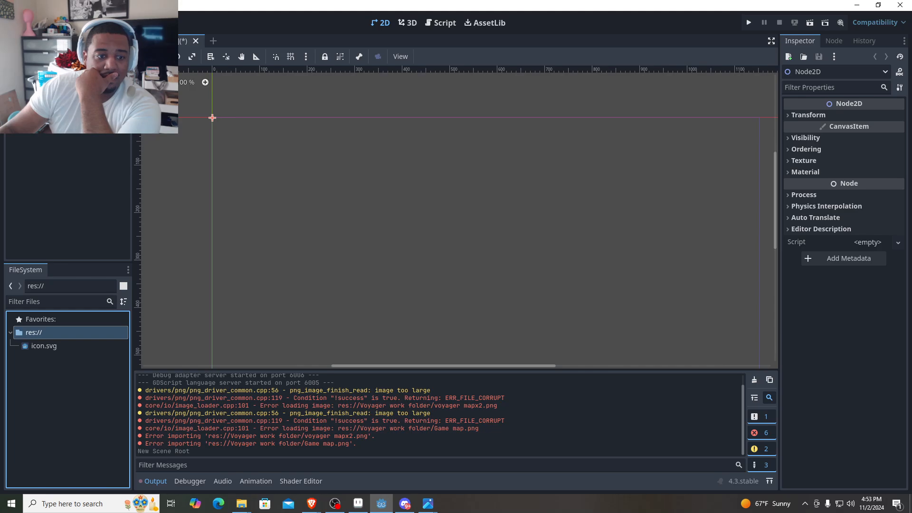
key(alt+Tab)
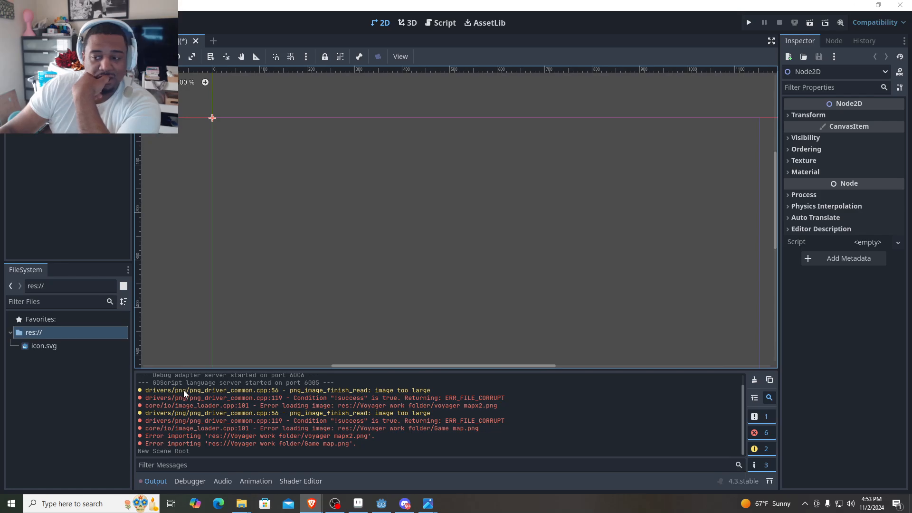
mouse_move(27, 342)
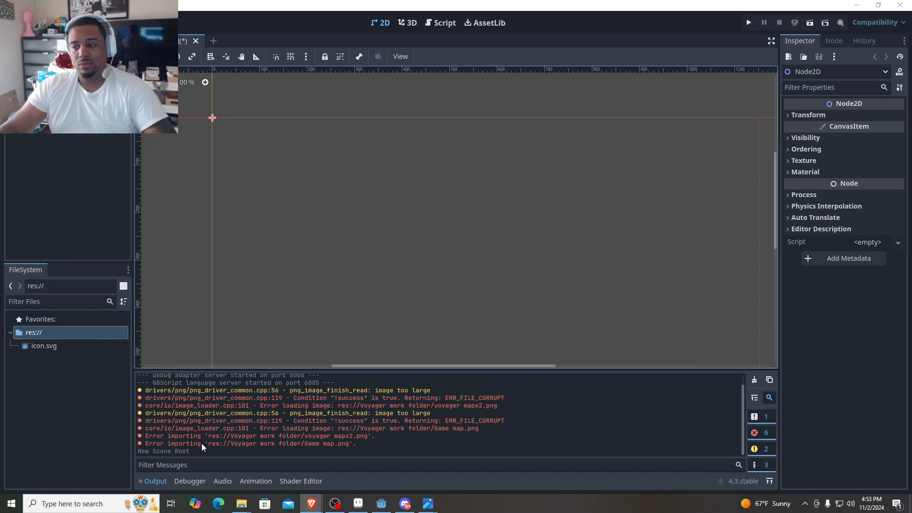
key(ctrl+s)
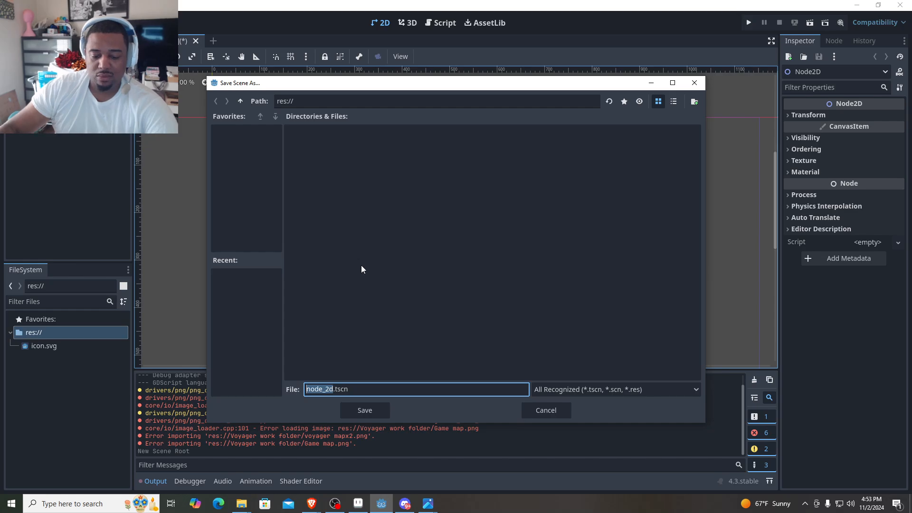
text(Scenes)
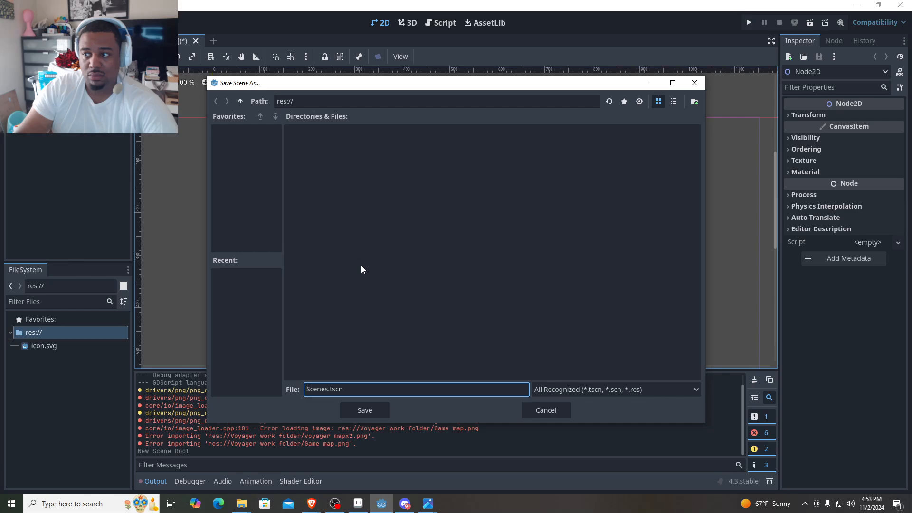
key(Return)
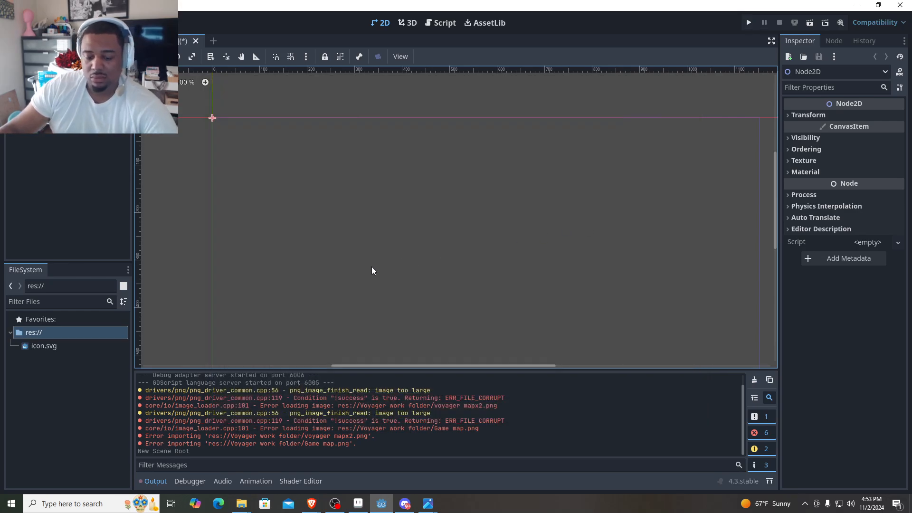
- Create a Scenes folder at the project root and save the scene in it as node_2d.tscn
key(ctrl+s)
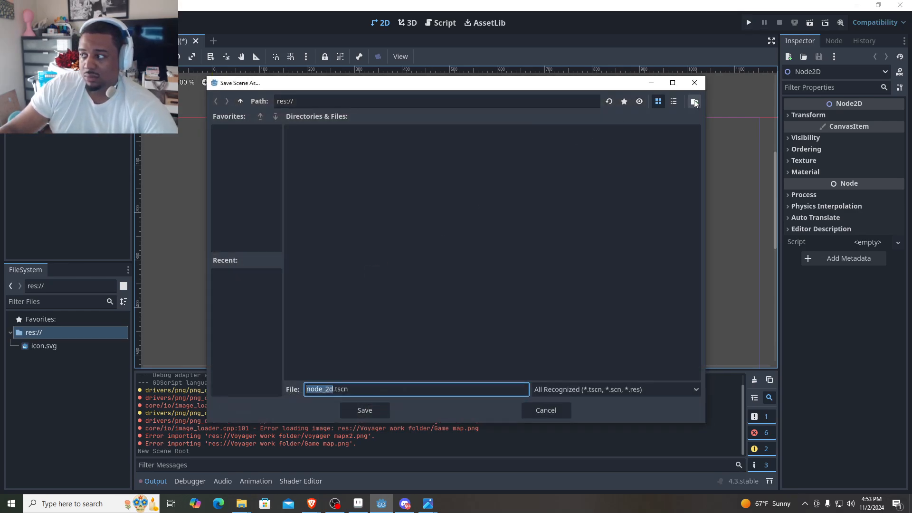
click(695, 102)
text(Scen)
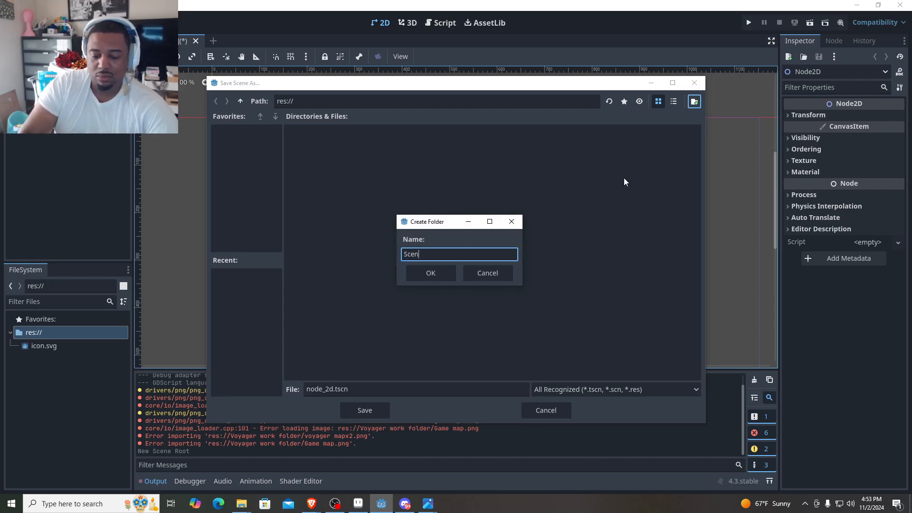
text(es)
key(Return)
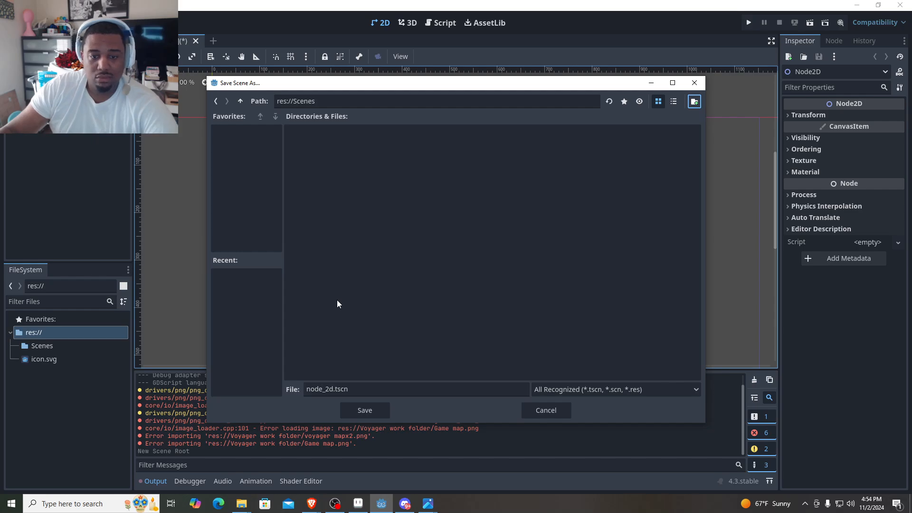
click(364, 410)
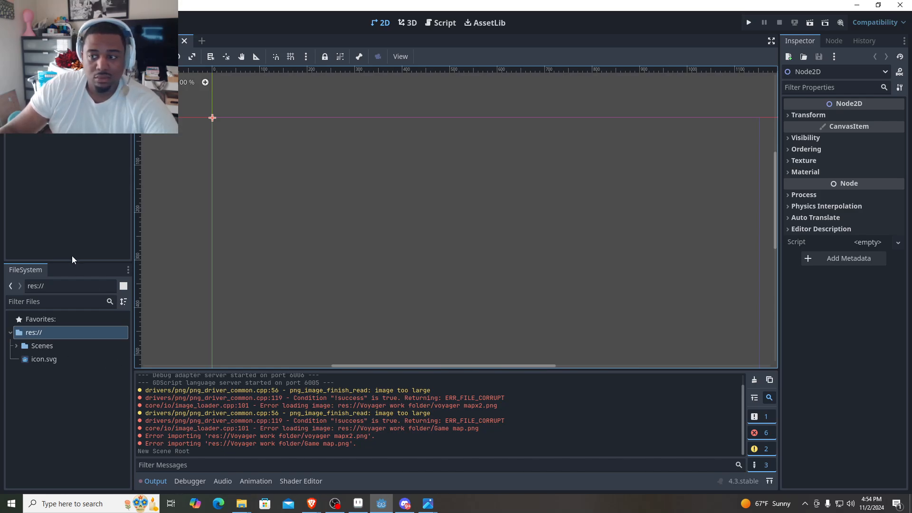
drag(86, 243, 86, 235)
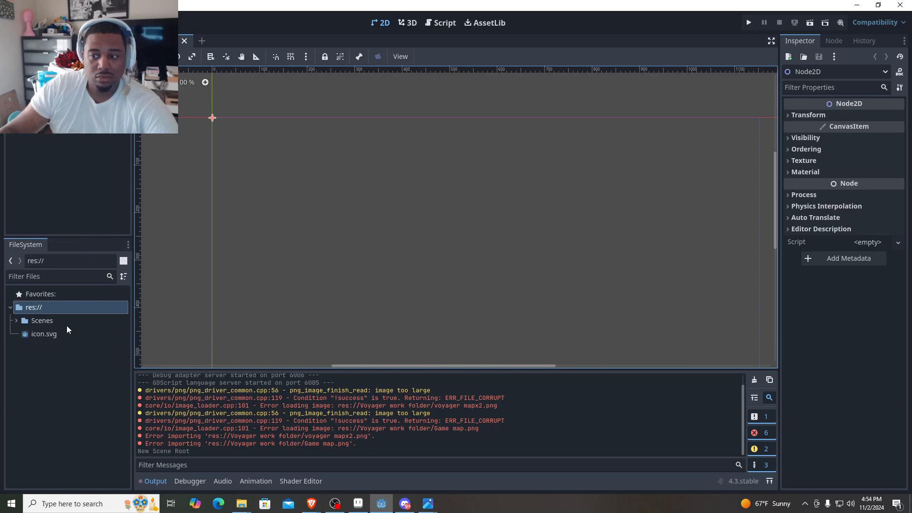
click(16, 321)
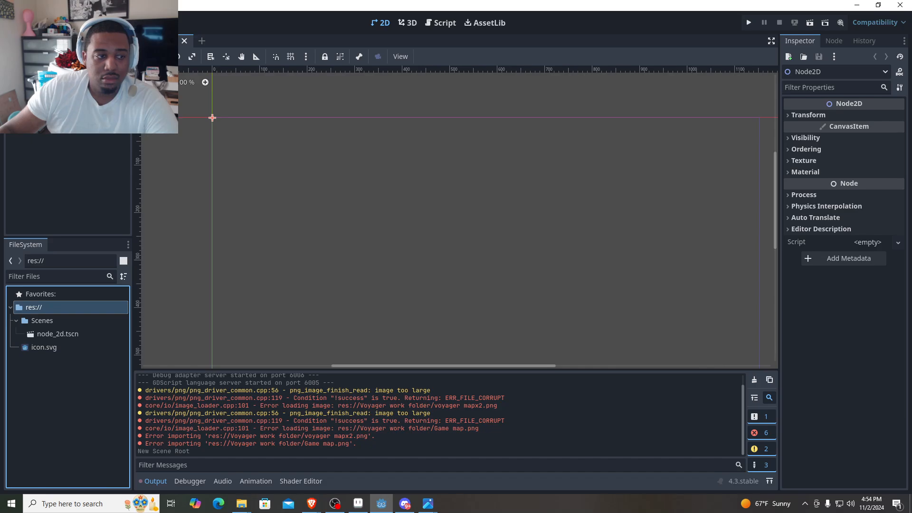
- Import the Voyager work folder from File Explorer into the Godot project again
key(alt+Tab)
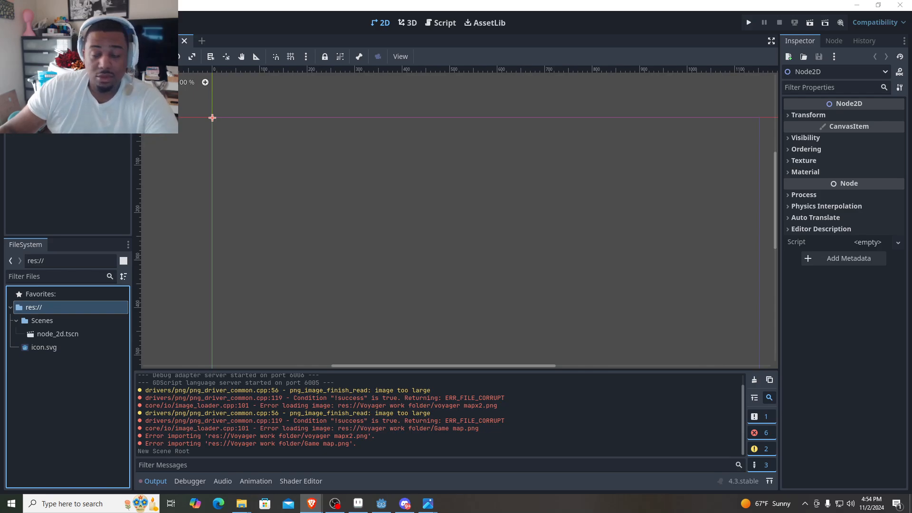
mouse_move(241, 503)
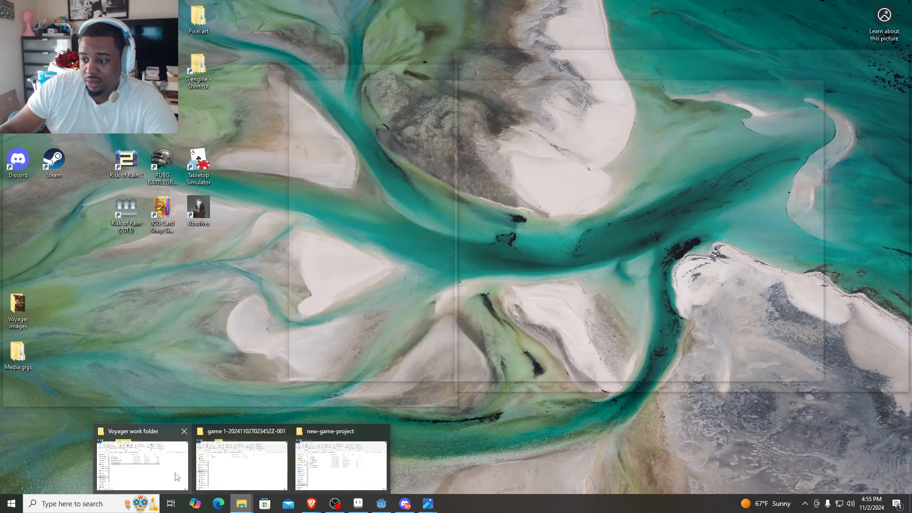
click(175, 473)
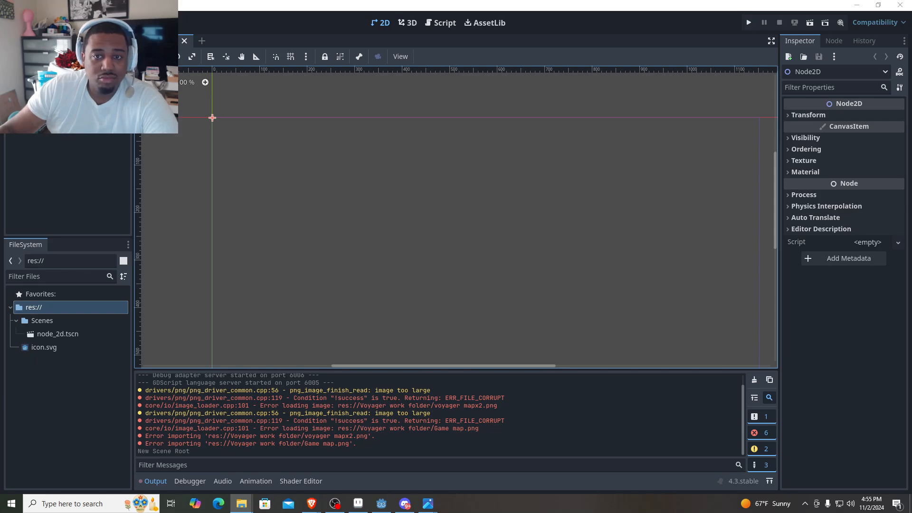
drag(35, 220, 155, 303)
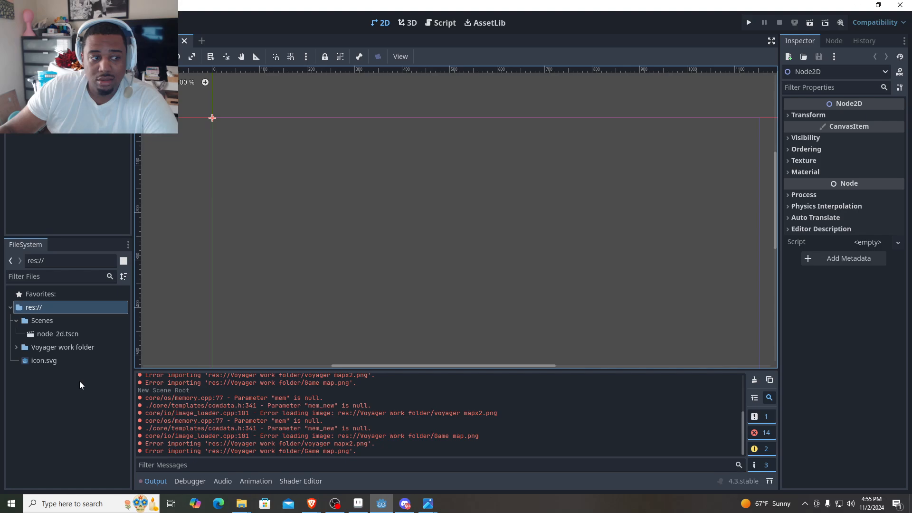
- Move the Voyager work folder into Scenes and back to the project root, then expand it to check its images
drag(37, 344, 26, 319)
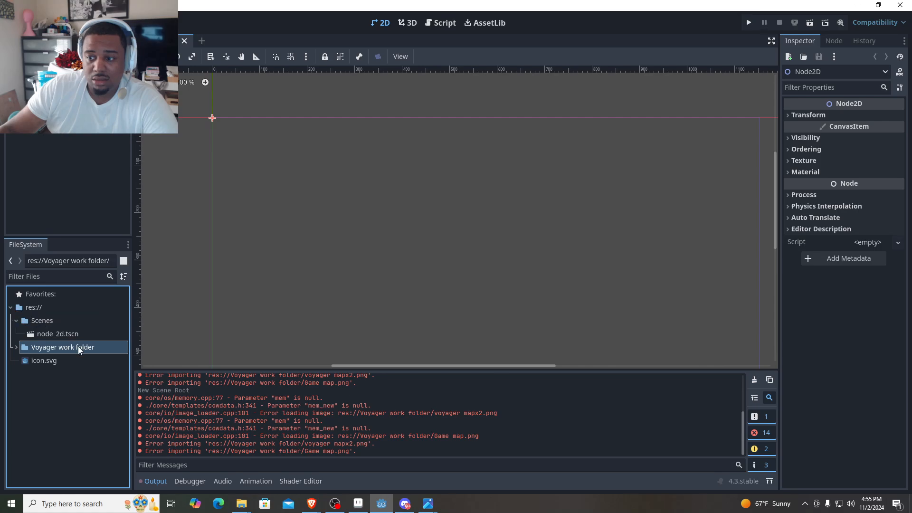
drag(78, 347, 82, 315)
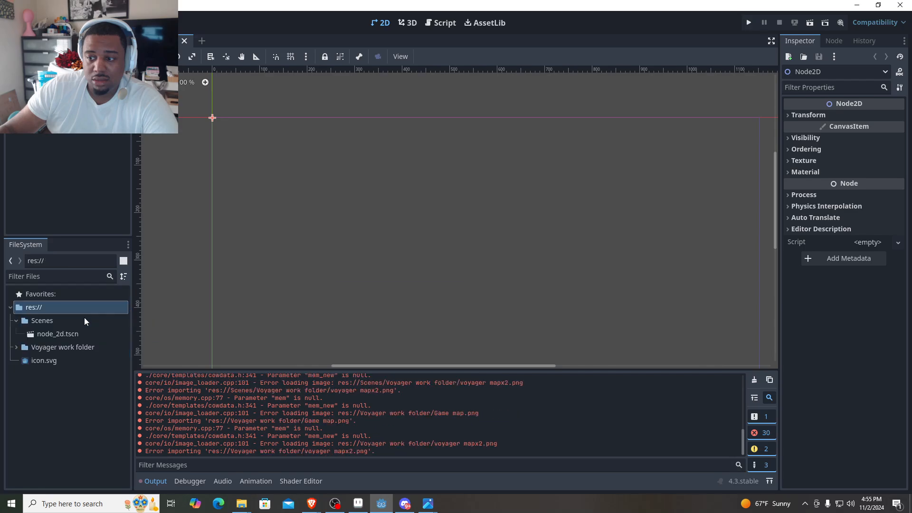
click(39, 321)
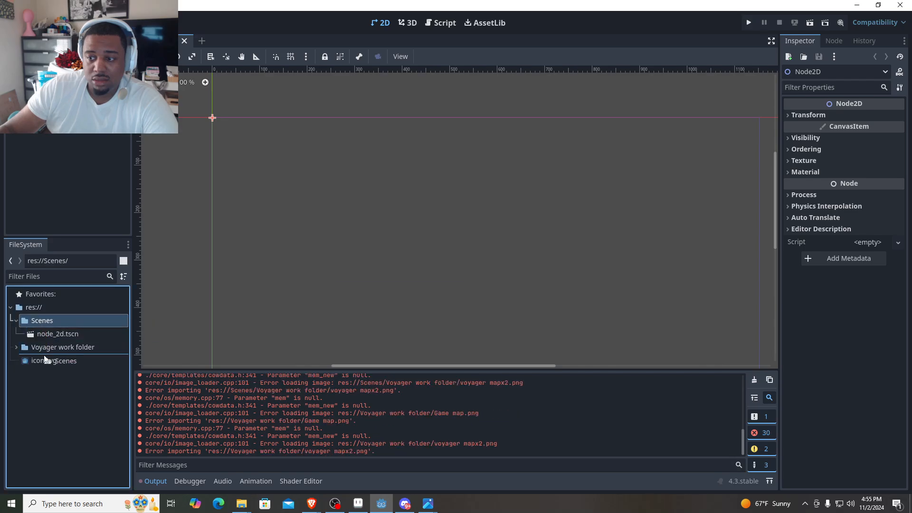
click(16, 321)
click(16, 334)
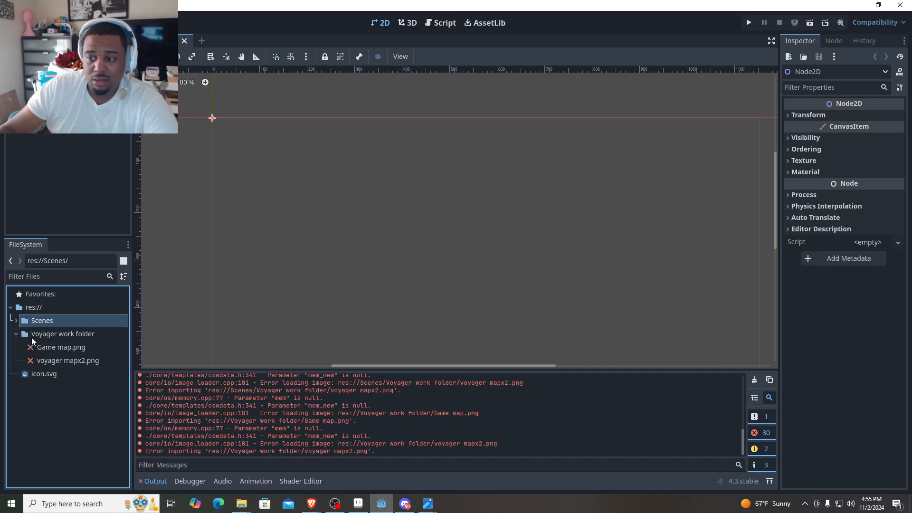
- Import the exported folder from File Explorer, move it to the project root, and check its images
click(31, 335)
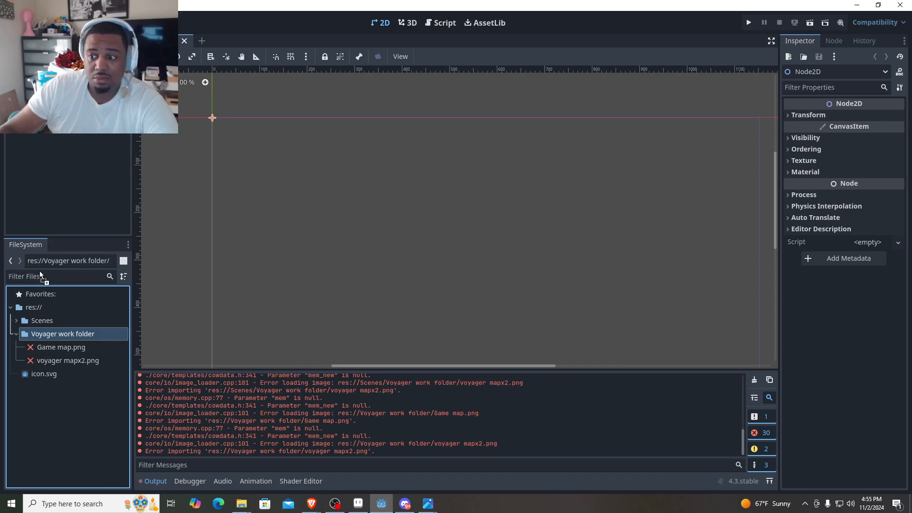
drag(40, 273, 62, 386)
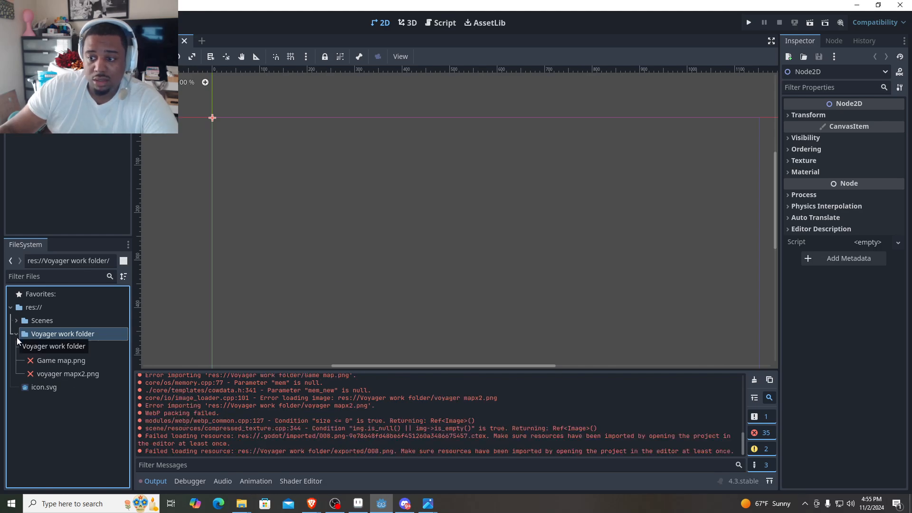
click(36, 348)
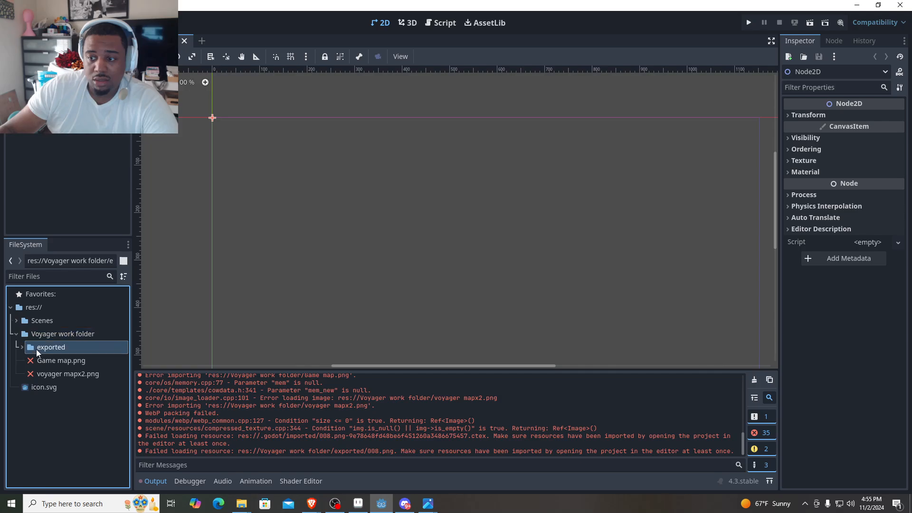
drag(36, 349, 51, 381)
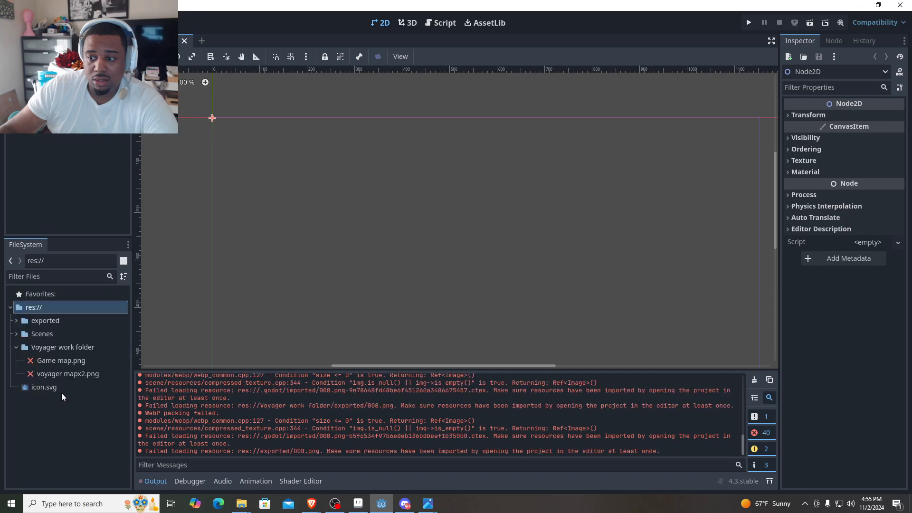
click(16, 320)
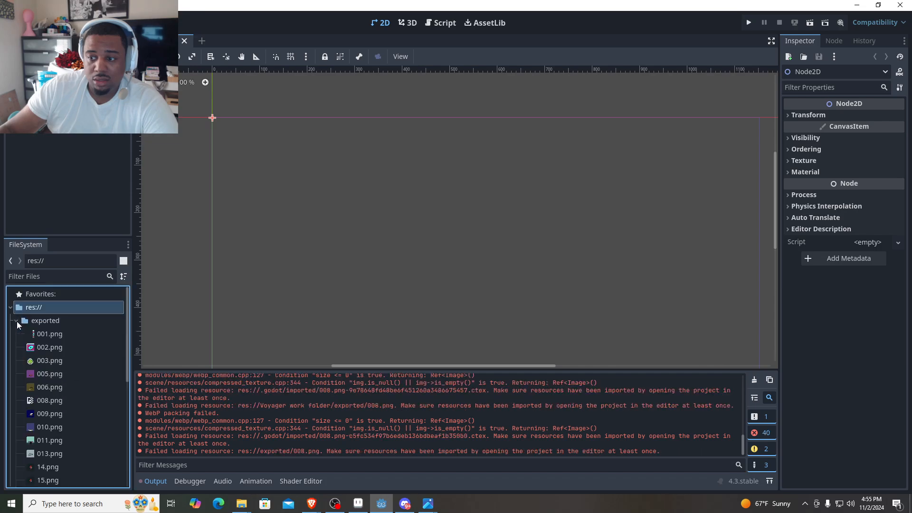
click(16, 320)
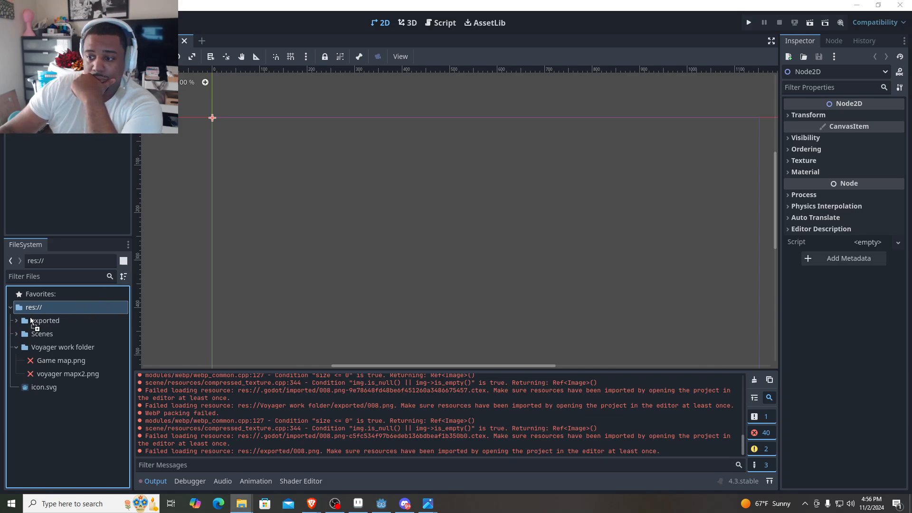
- Import the textures and Voyager assets folders from File Explorer and place both at the project root
drag(49, 432, 49, 432)
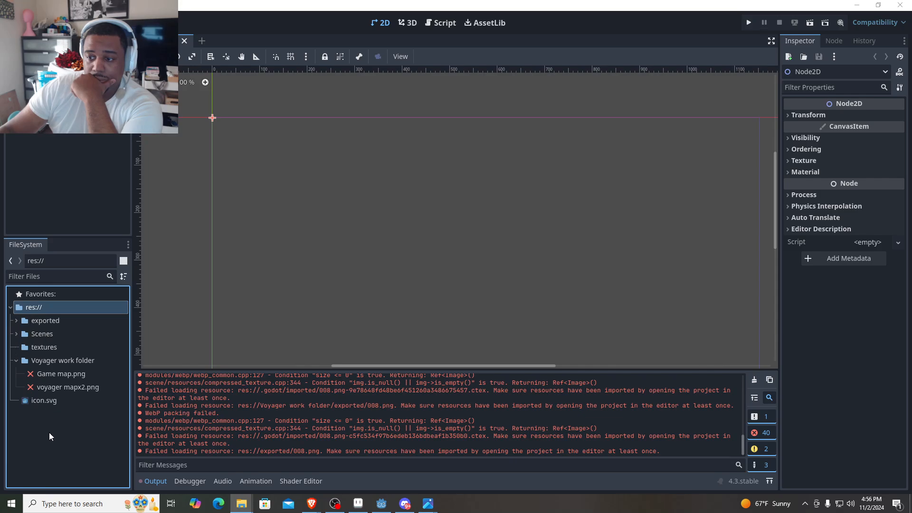
click(34, 350)
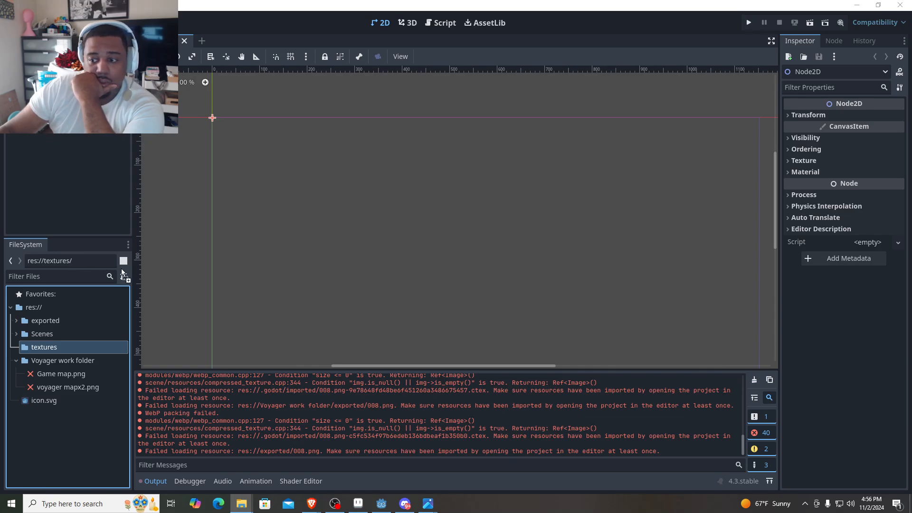
drag(122, 269, 87, 429)
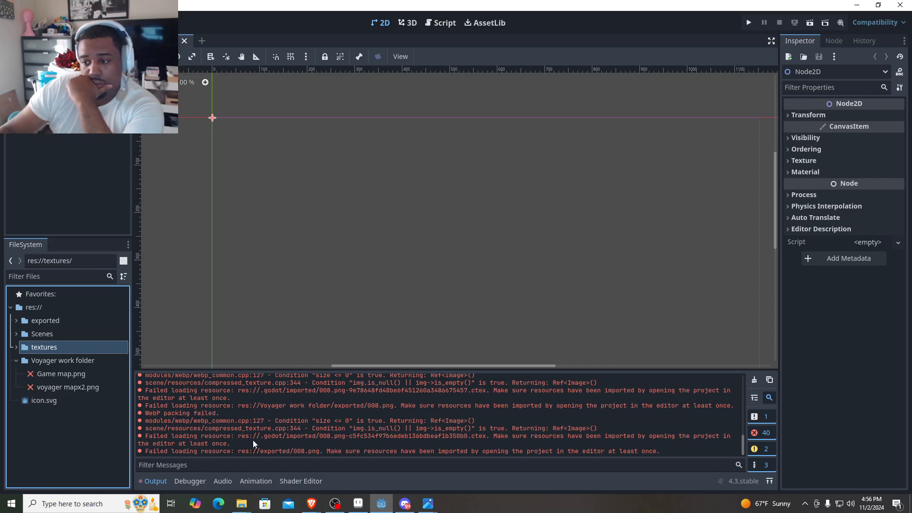
click(17, 347)
click(41, 362)
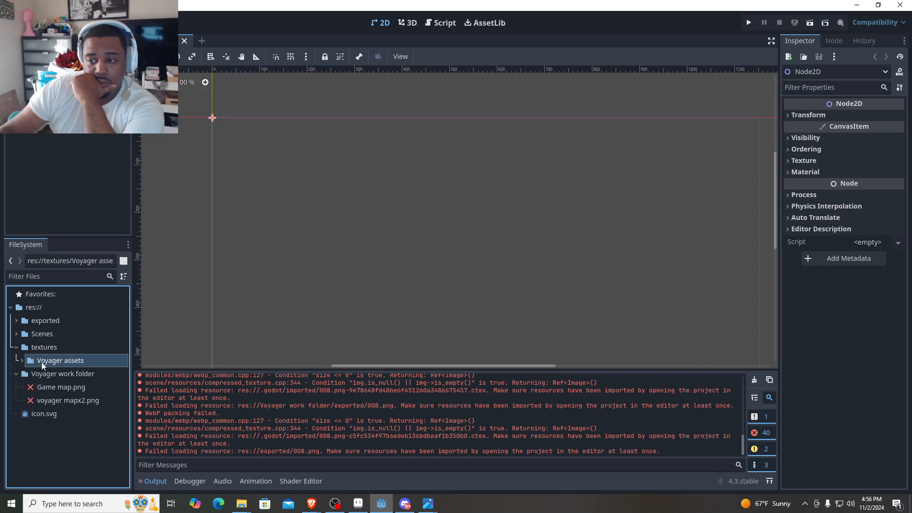
drag(41, 361, 50, 407)
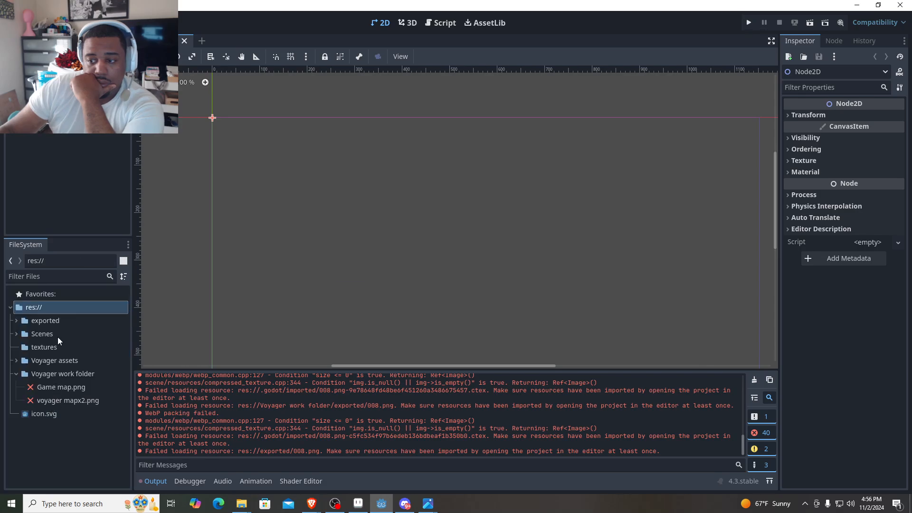
- Expand the Voyager assets folder and its display subfolder to check the numbered PNG images
click(16, 360)
click(24, 374)
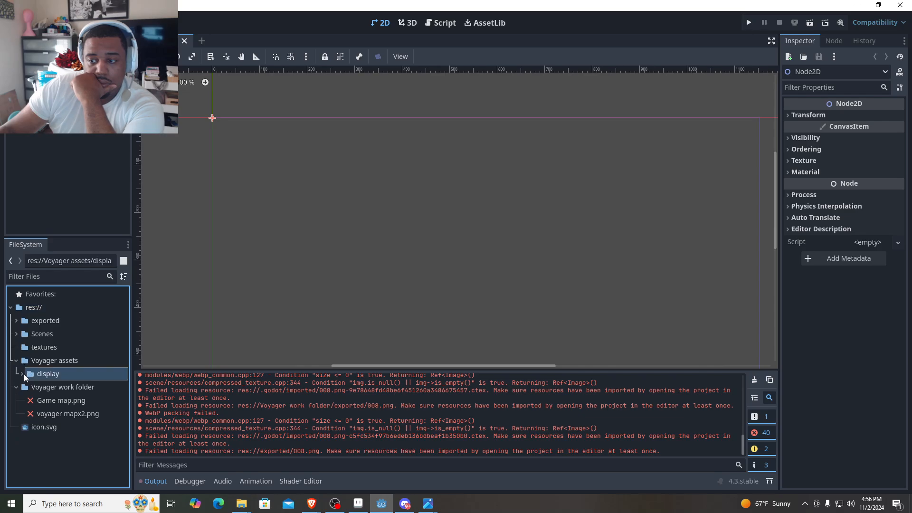
click(22, 375)
click(52, 414)
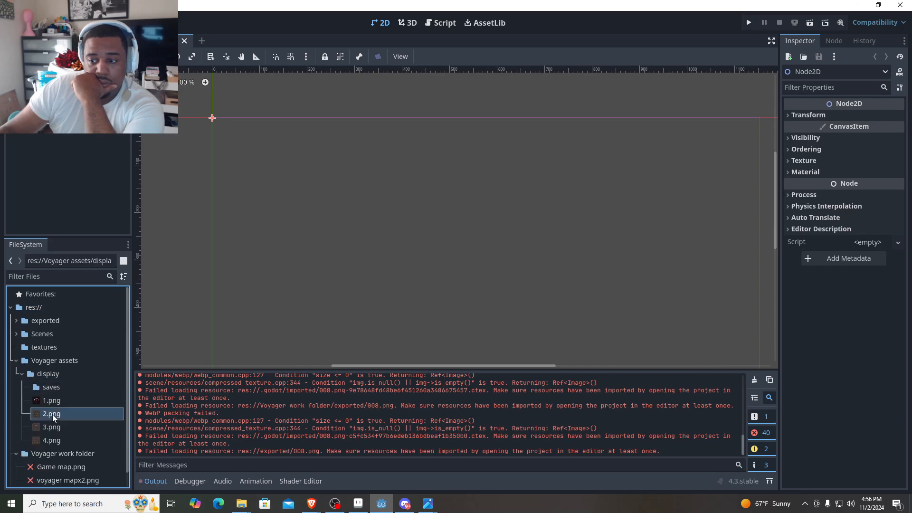
click(56, 400)
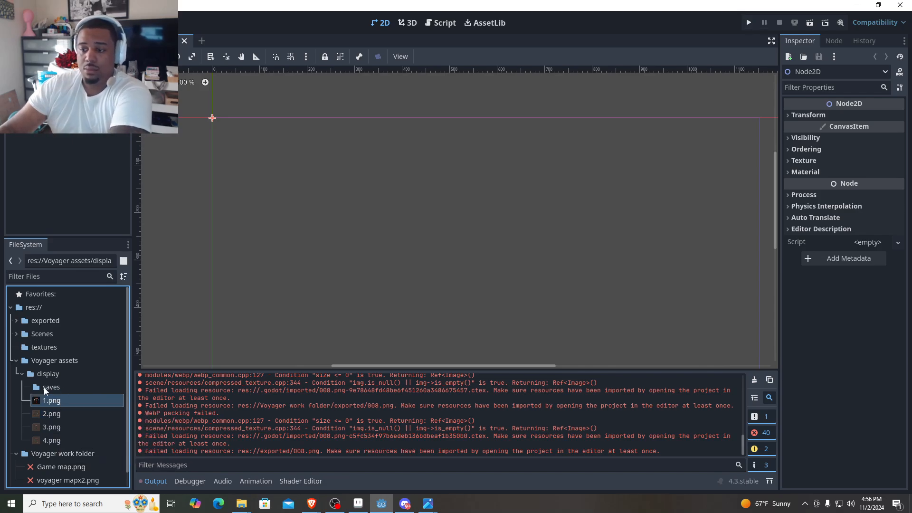
click(61, 414)
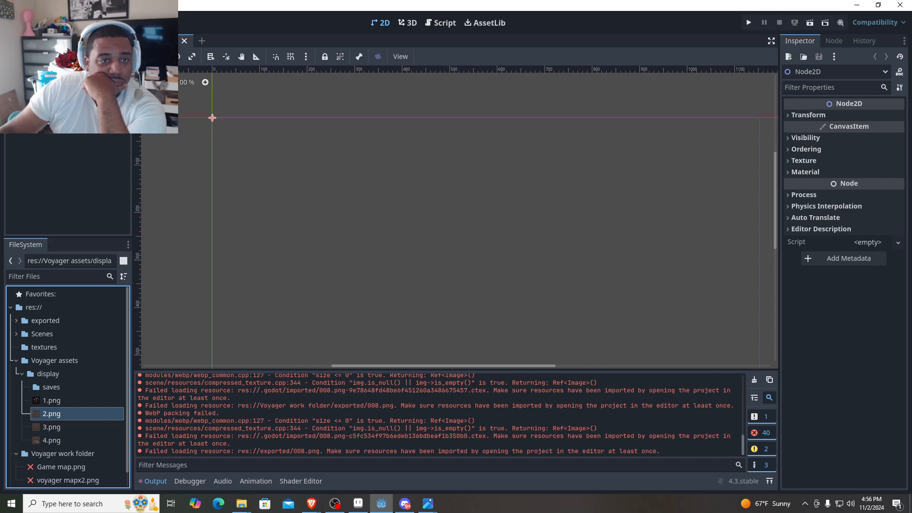
- Try to import the Asprite folder from File Explorer into the display folder of Voyager assets, and close the crashed Godot editor
key(alt+Tab)
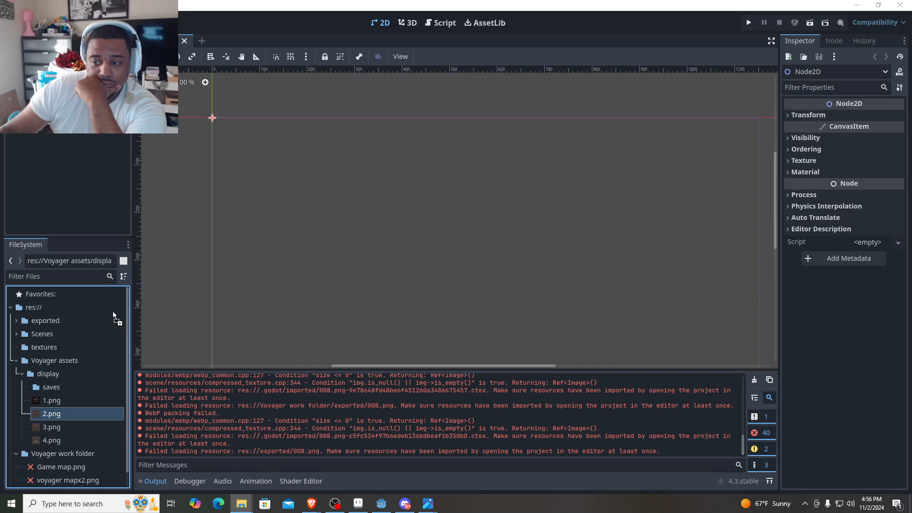
drag(113, 311, 67, 385)
drag(82, 483, 65, 403)
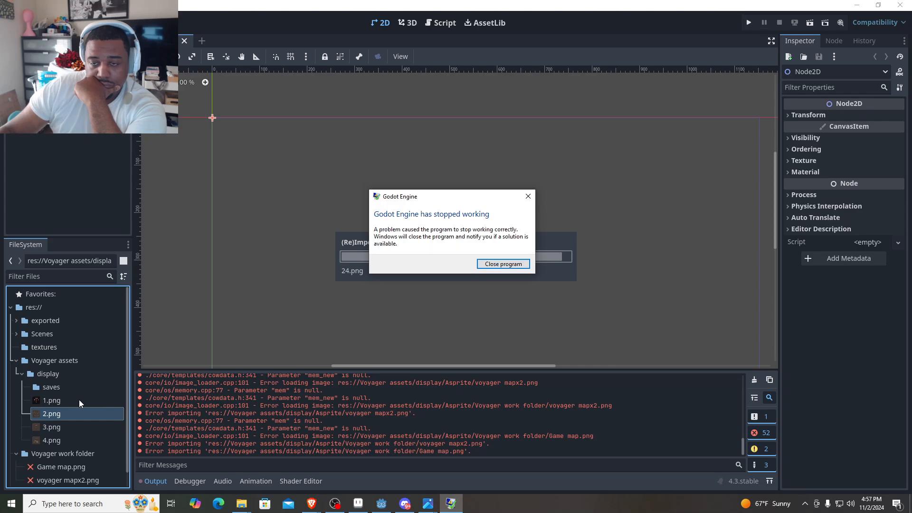
click(502, 264)
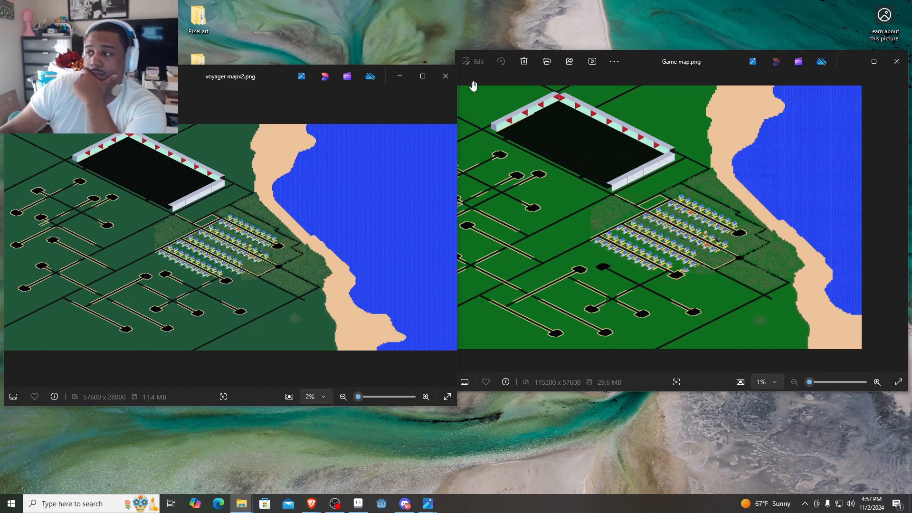
- Close the voyager mapx2.png and Game map.png previews and reopen New Game Project from the Godot Project Manager
click(446, 78)
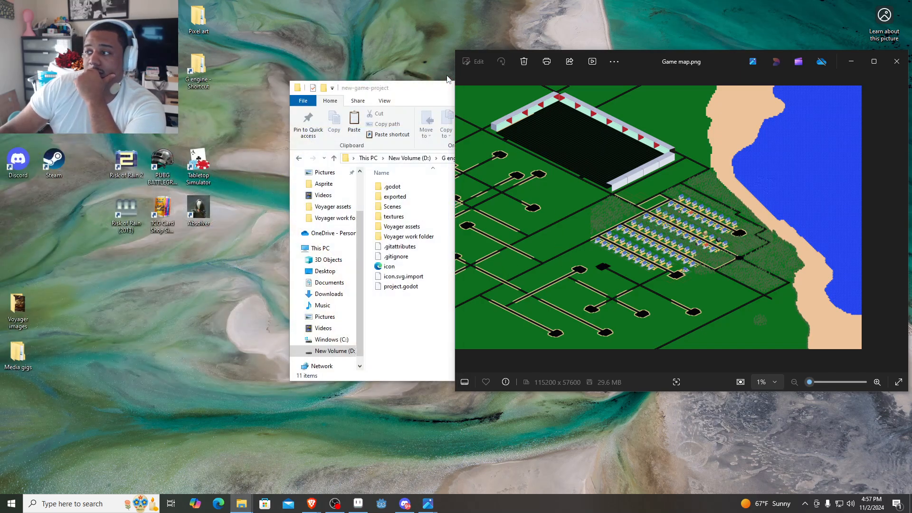
click(896, 61)
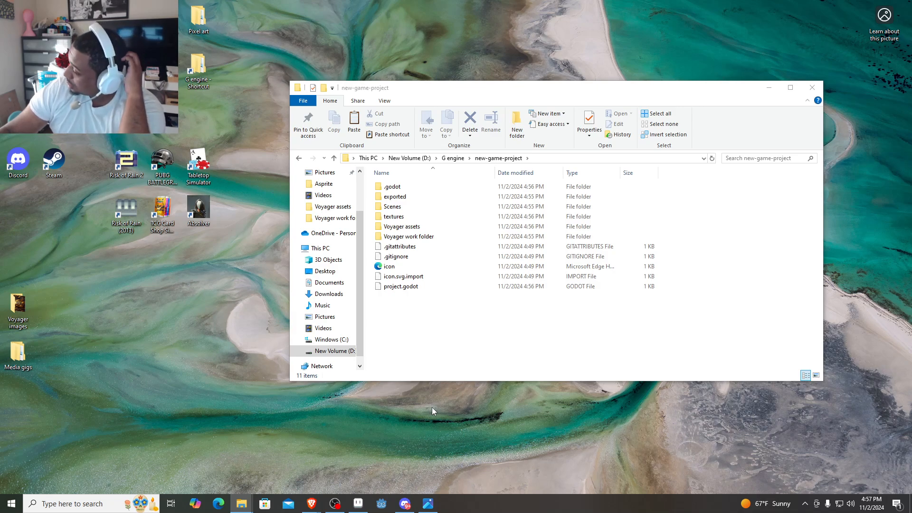
click(384, 503)
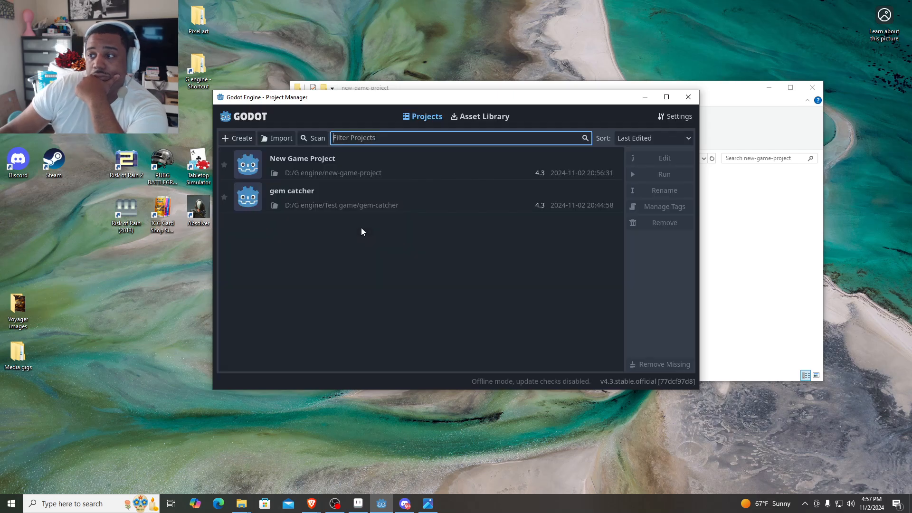
double_click(344, 162)
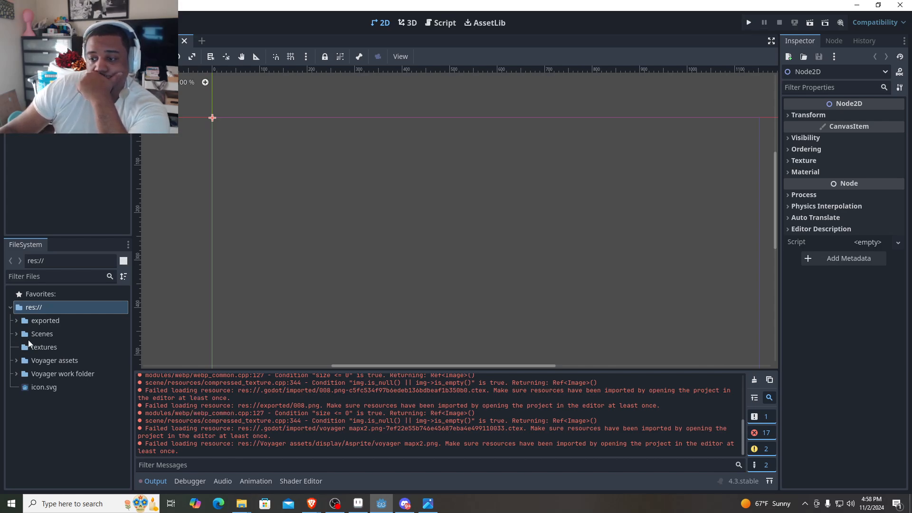
- Expand the Voyager work folder and Voyager assets in the reopened project to check the import status of Game map.png
click(17, 374)
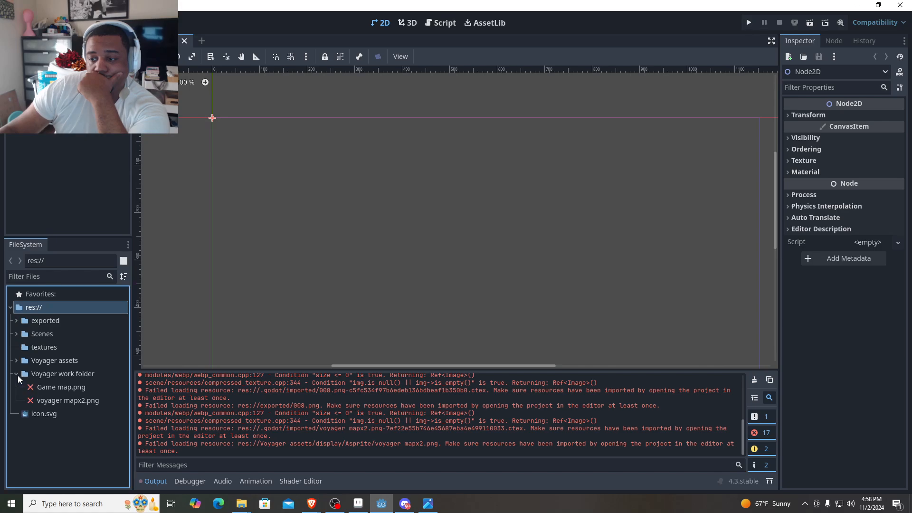
click(17, 361)
click(52, 400)
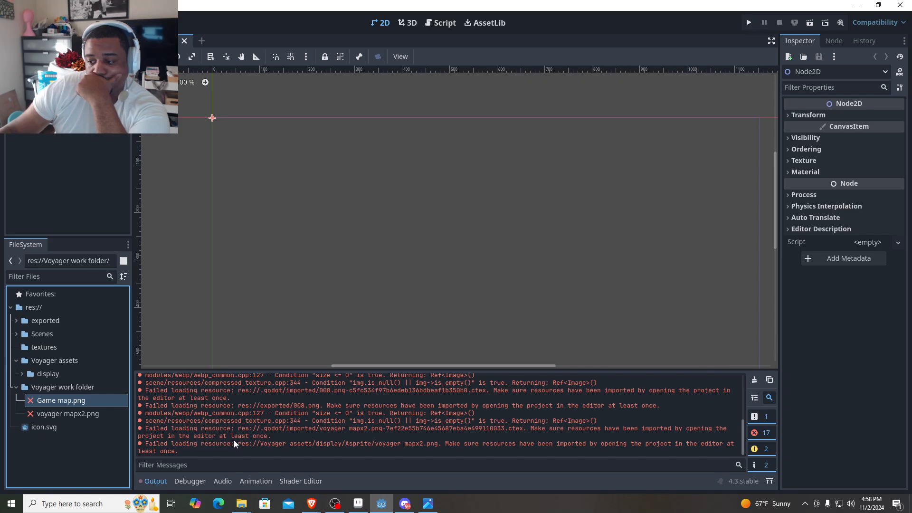
- View the general interface options in the Editor Settings and close them unchanged
click(100, 23)
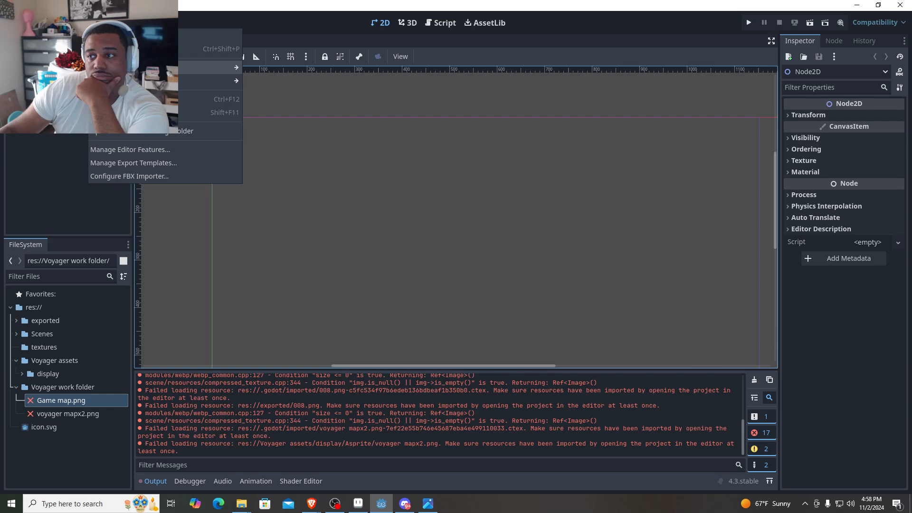
mouse_move(137, 68)
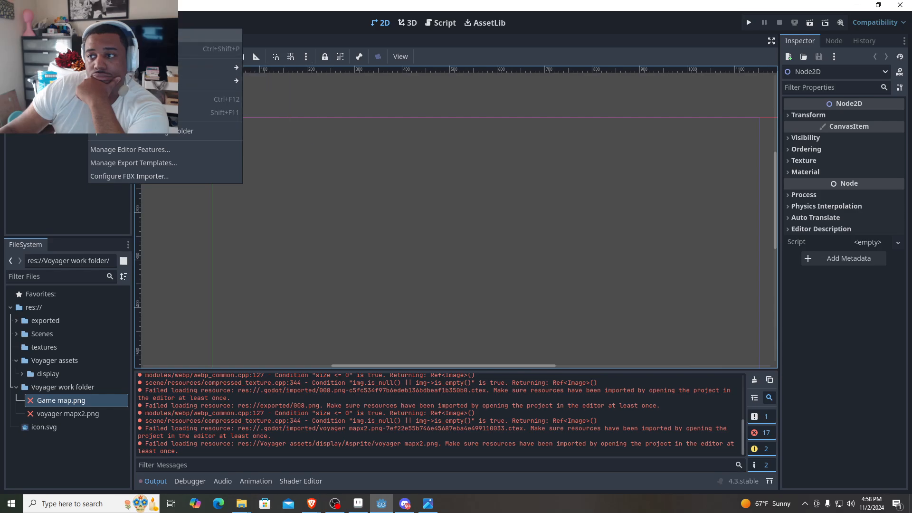
click(138, 35)
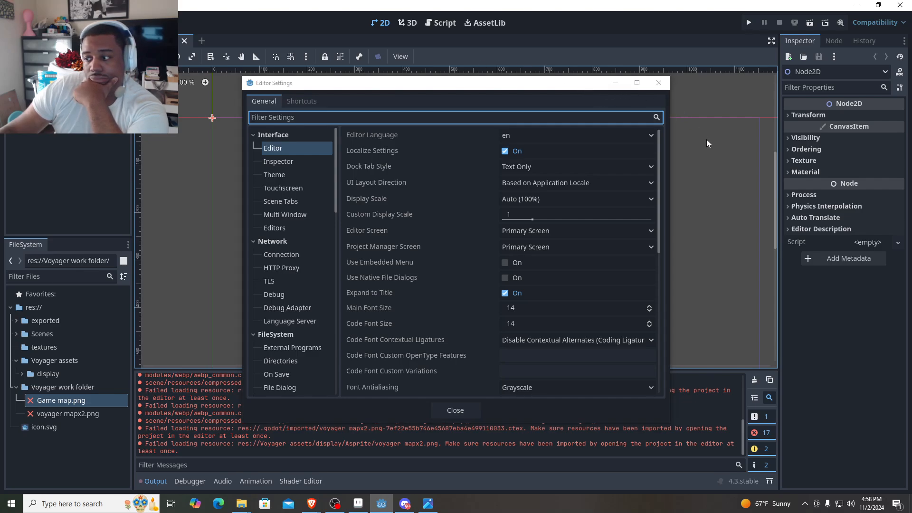
click(452, 413)
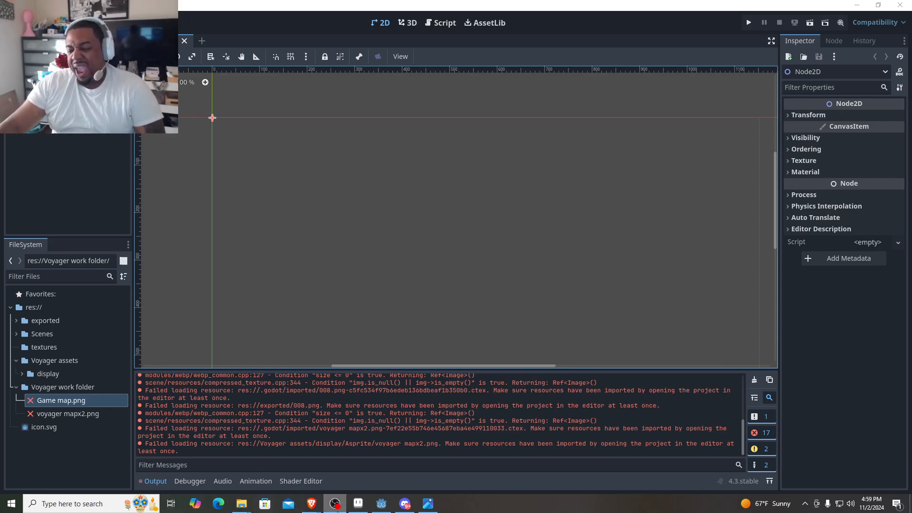
- Switch to Aseprite and undo the last enlargement of the voyager map sprite
click(358, 503)
scroll(299, 309, up, 5)
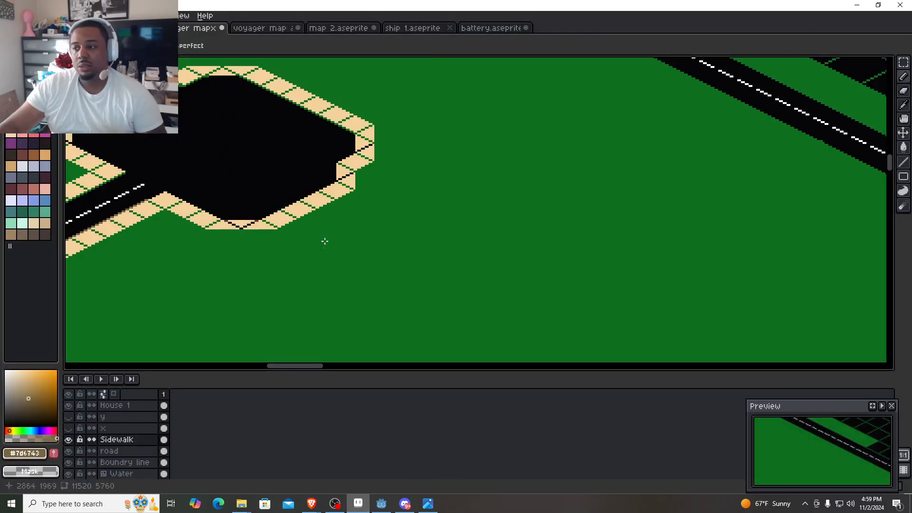
scroll(350, 226, down, 2)
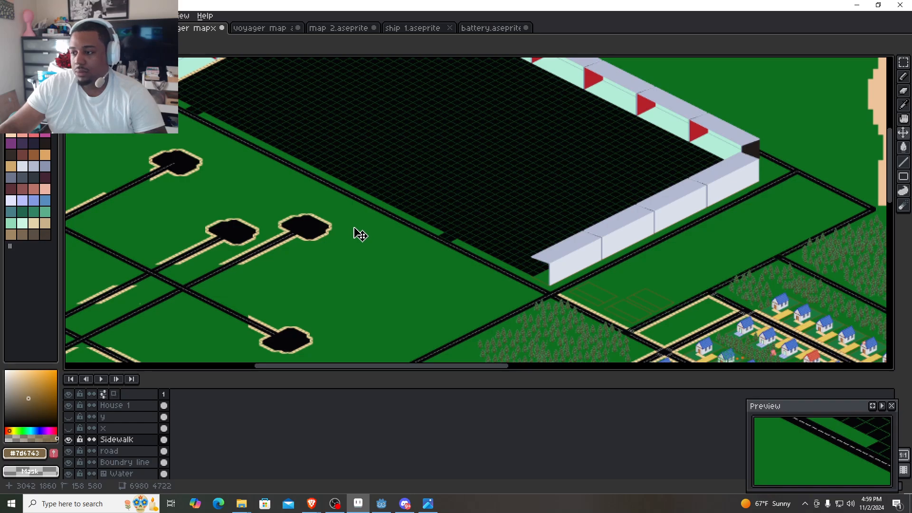
scroll(359, 233, down, 1)
key(b)
key(ctrl+d)
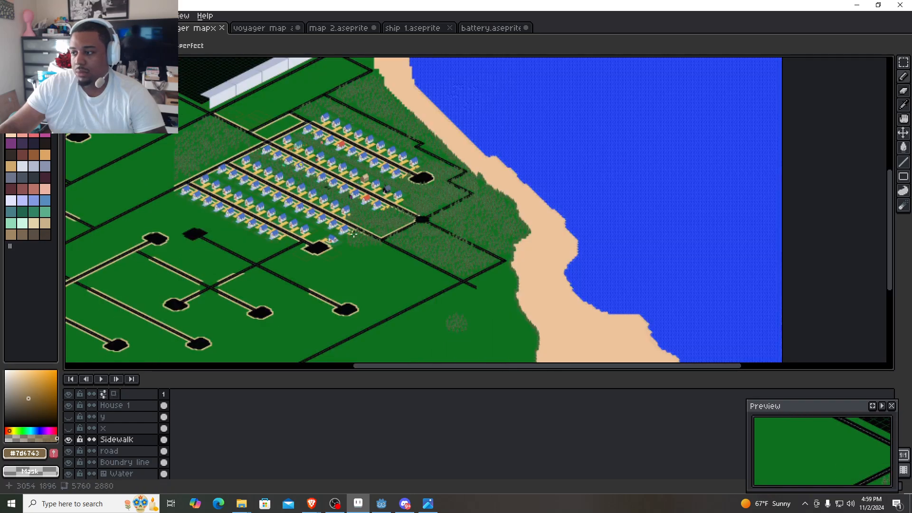
scroll(222, 157, down, 2)
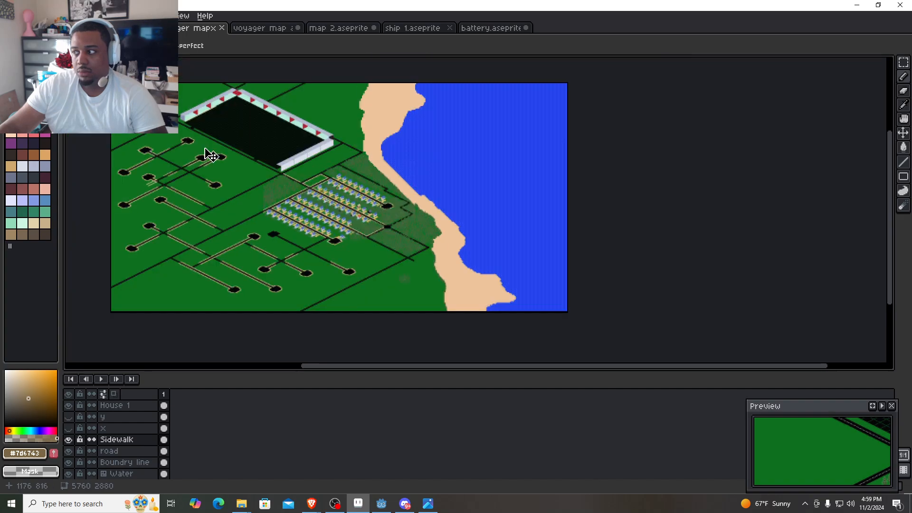
key(ctrl+alt+c)
text(0)
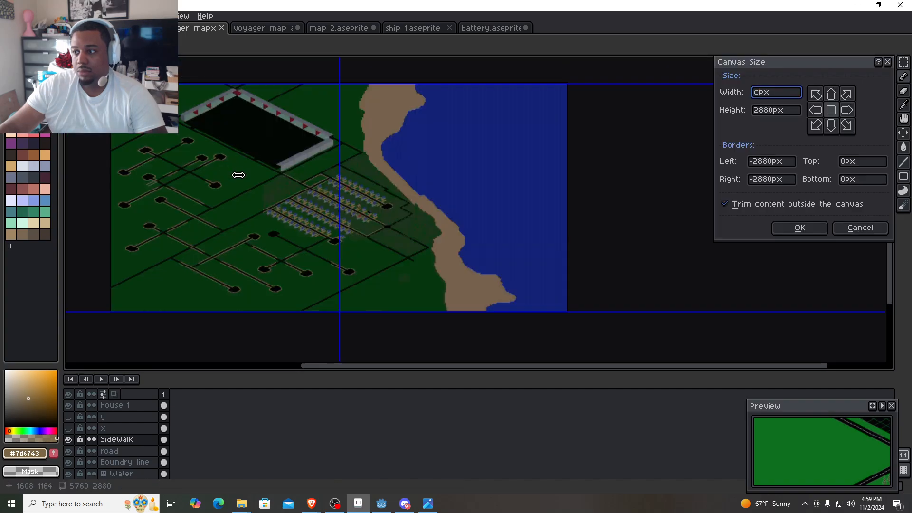
key(Escape)
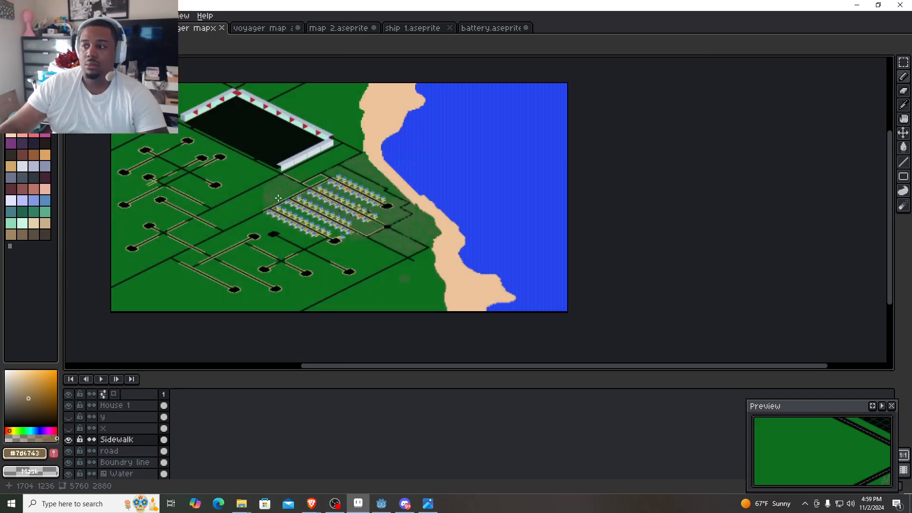
scroll(321, 223, up, 3)
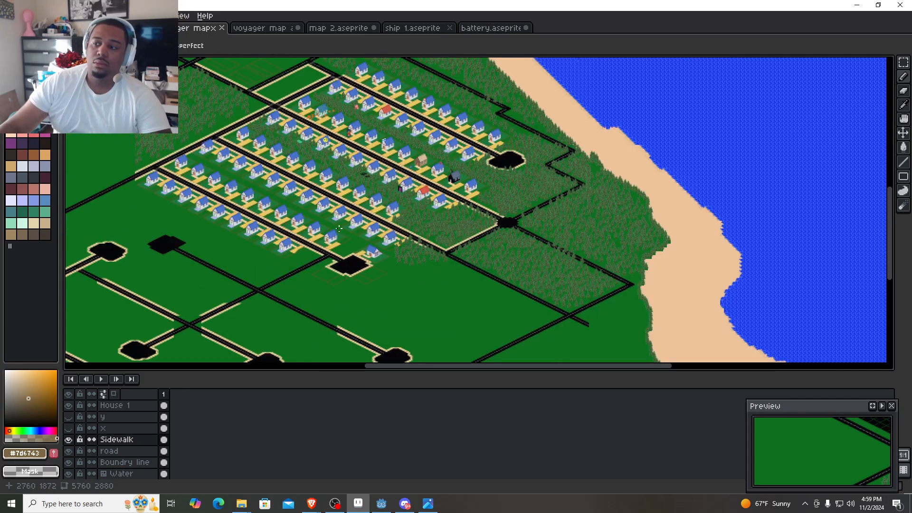
scroll(360, 199, up, 1)
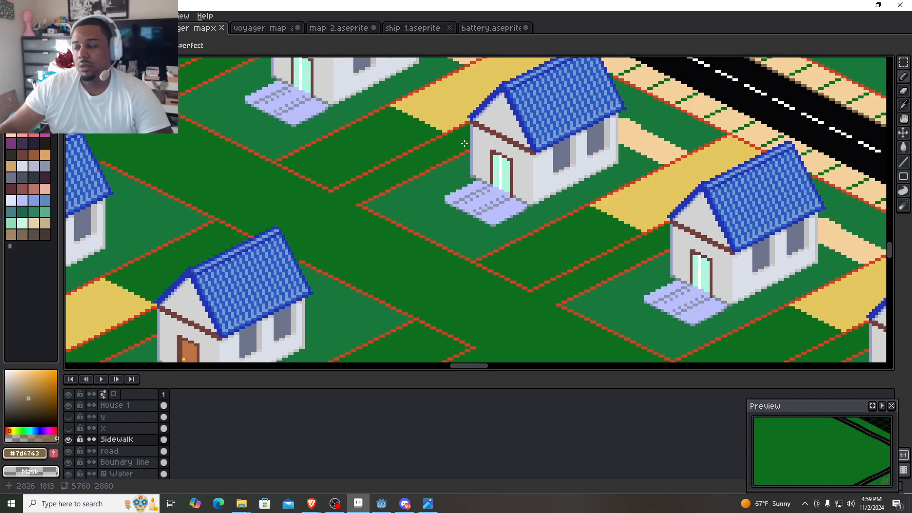